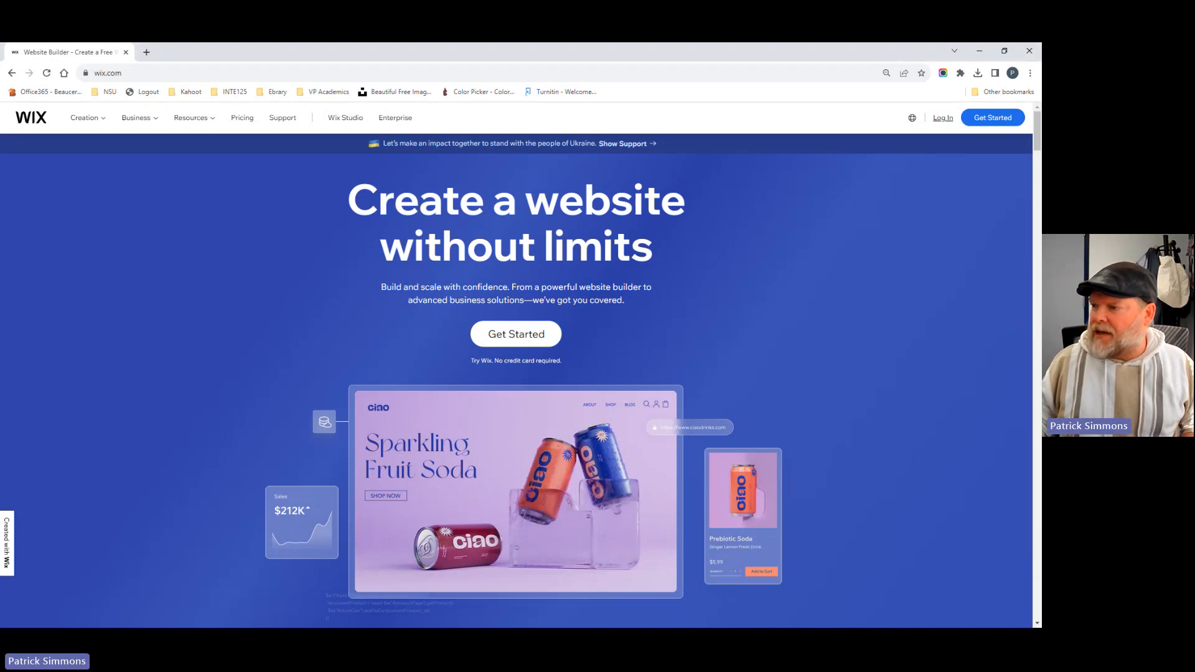
- Maximize the window with the published example portfolio site and look through the posts on its Blog page
{"action": "left_click_drag", "start_coordinate": [1041, 112], "coordinate": [372, 105]}
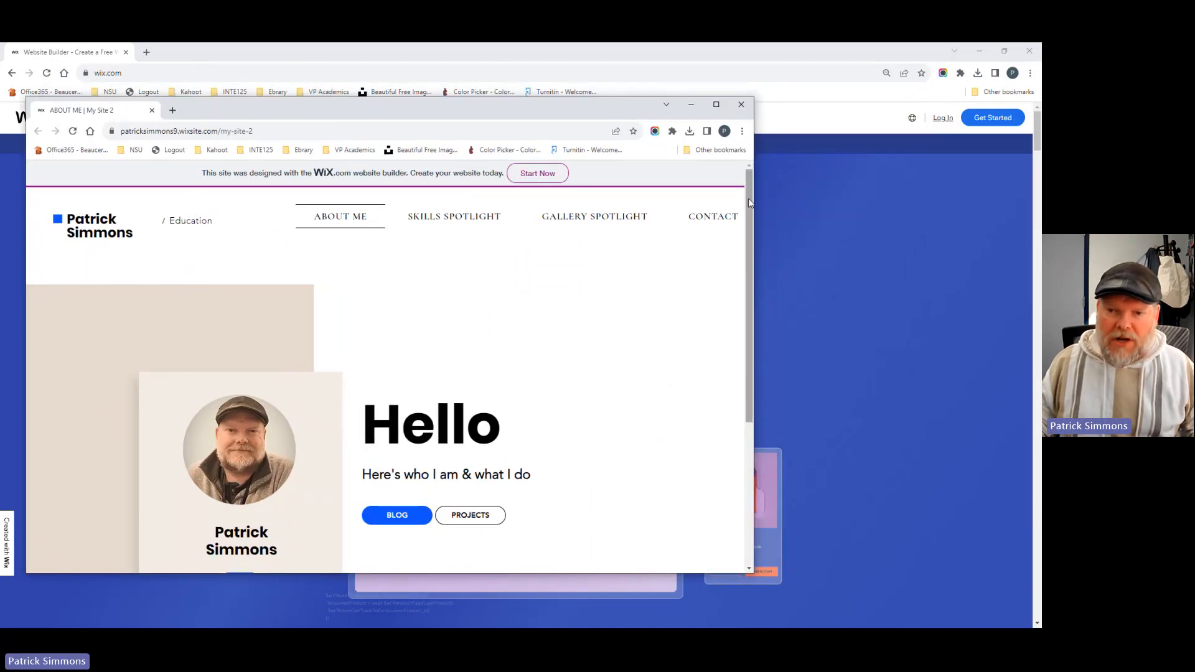
{"action": "left_click_drag", "start_coordinate": [754, 202], "coordinate": [880, 201]}
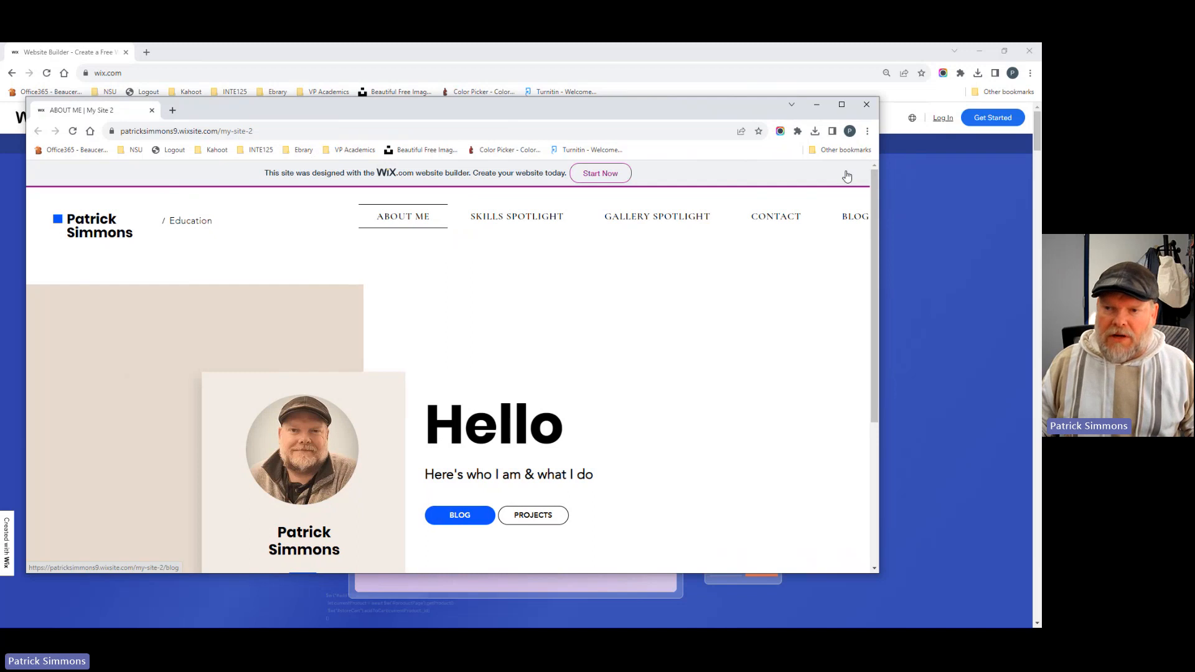
{"action": "left_click", "coordinate": [842, 105]}
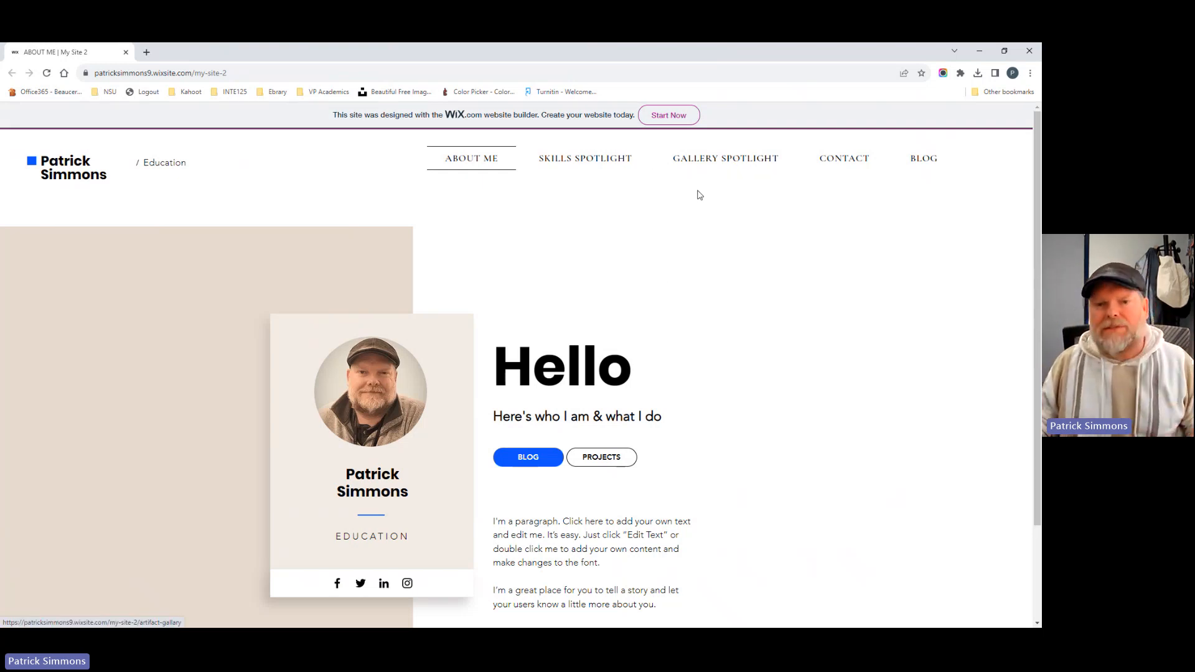
{"action": "mouse_move", "coordinate": [616, 168]}
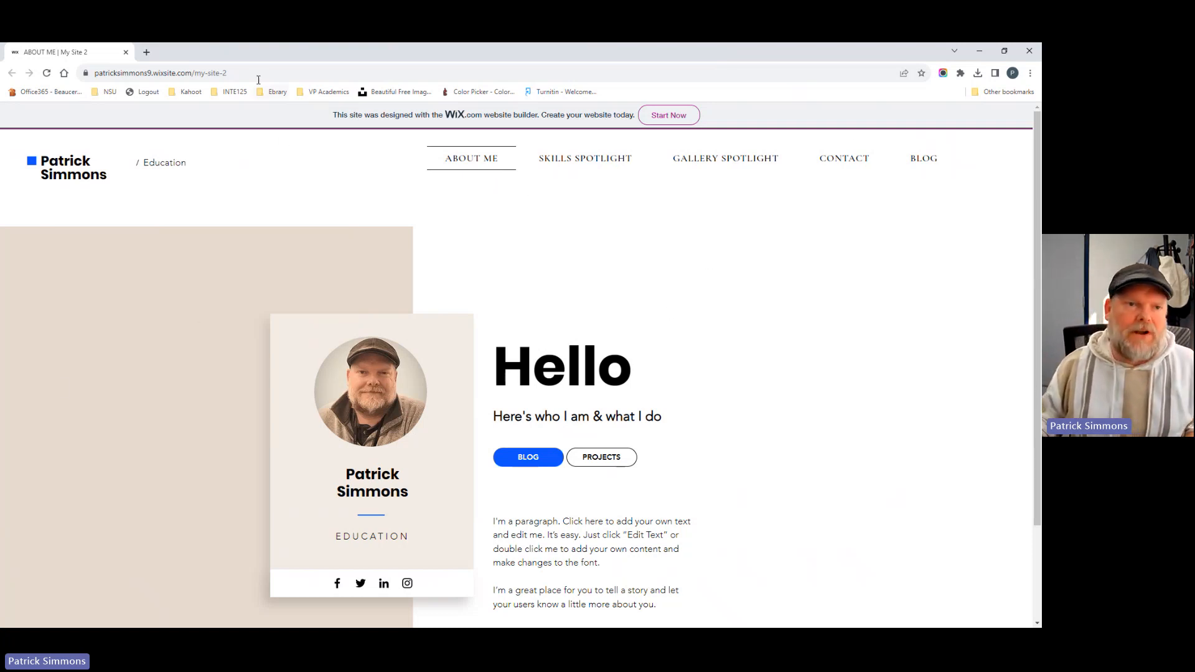
{"action": "left_click", "coordinate": [916, 163]}
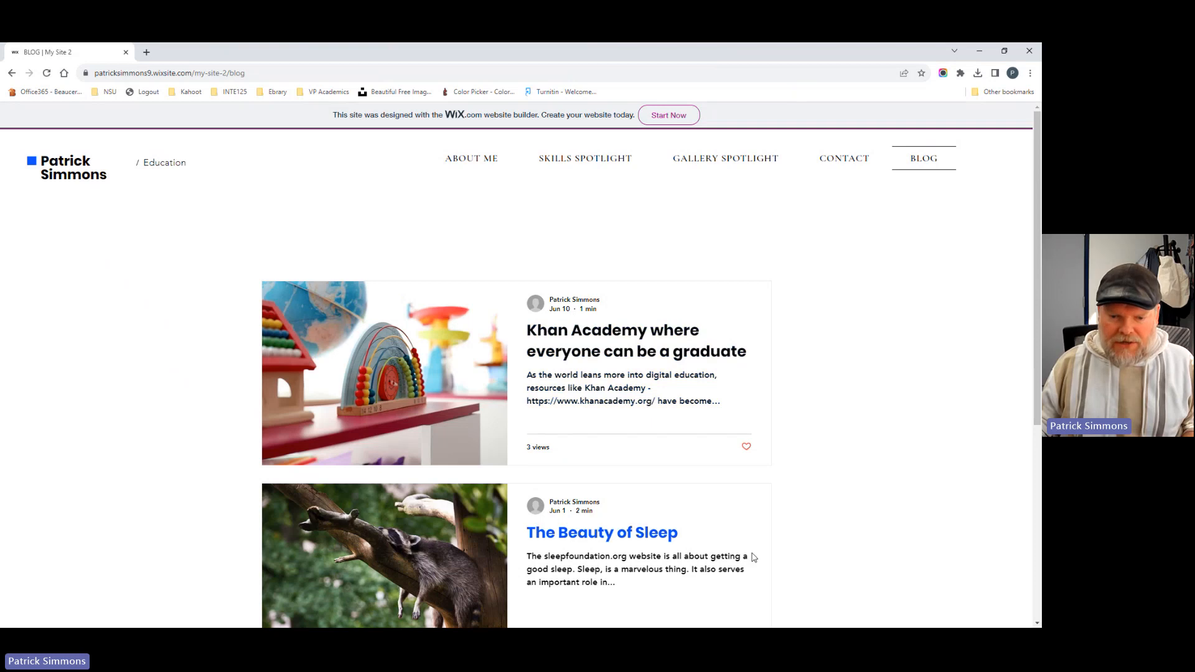
{"action": "scroll", "coordinate": [526, 545], "scroll_direction": "down", "scroll_amount": 5}
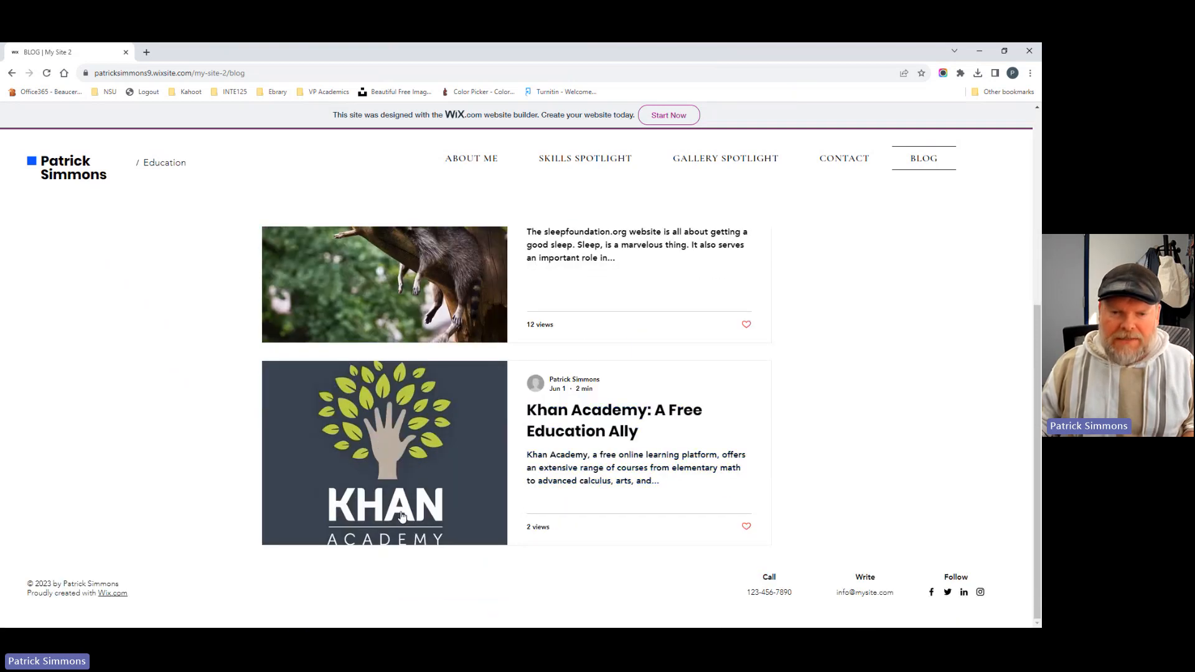
{"action": "scroll", "coordinate": [401, 517], "scroll_direction": "up", "scroll_amount": 5}
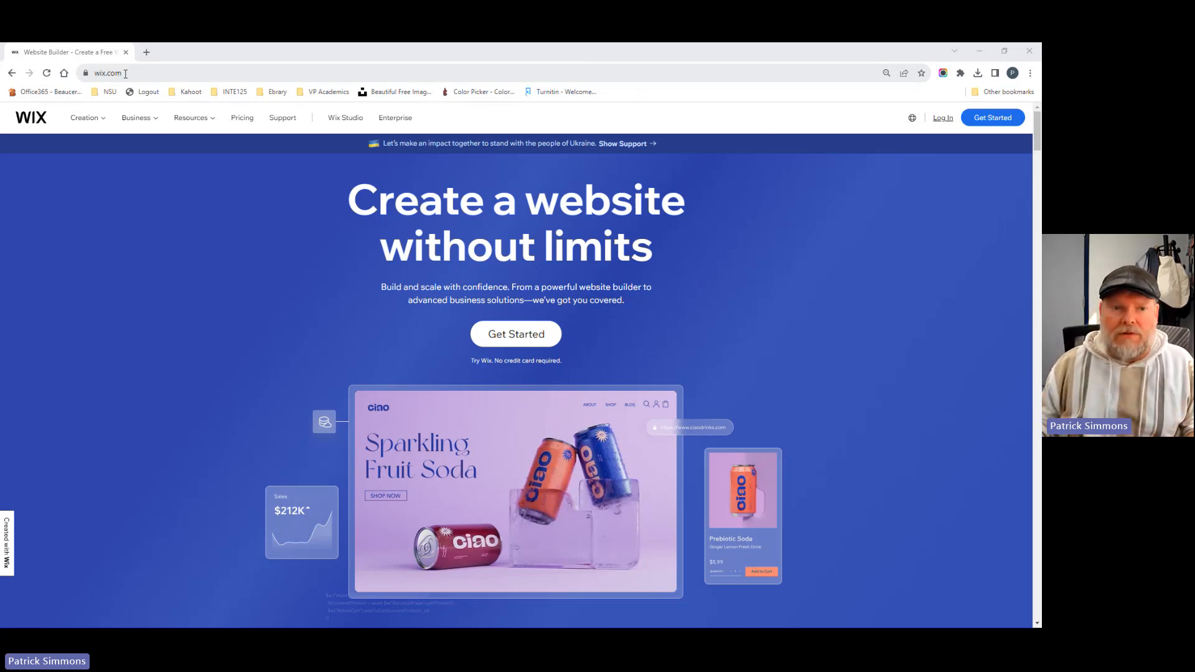
- Open the Wix sign-up page in a separate browser tab and view its registration form
{"action": "right_click", "coordinate": [990, 122]}
{"action": "left_click", "coordinate": [874, 124]}
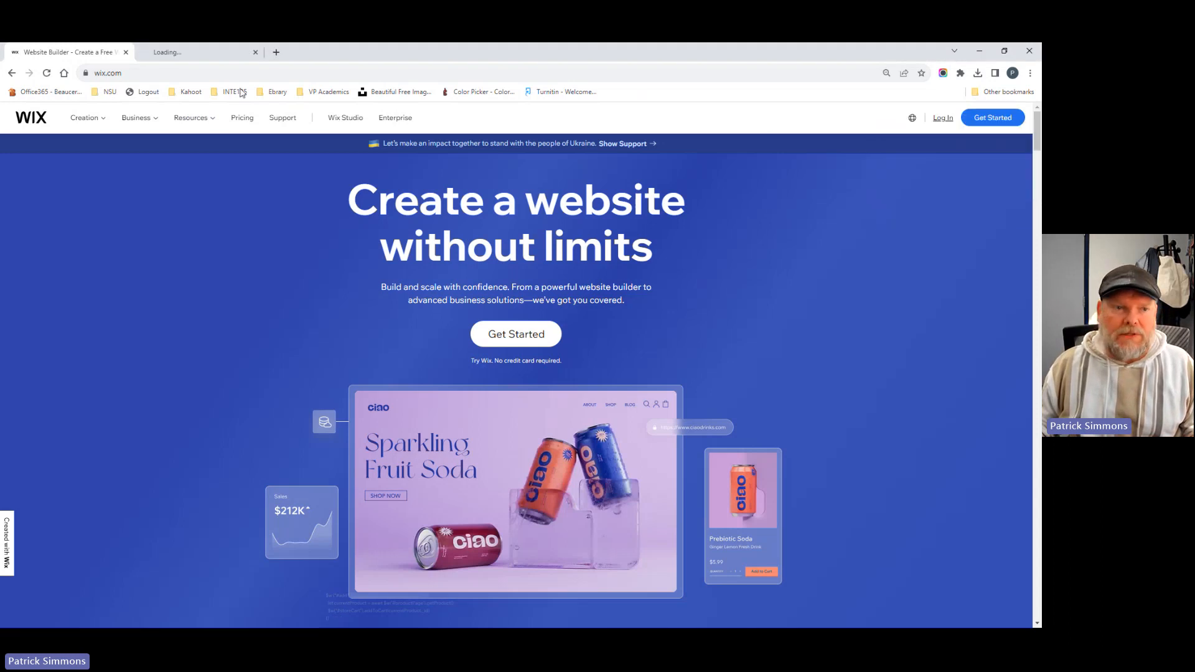
{"action": "left_click", "coordinate": [212, 52]}
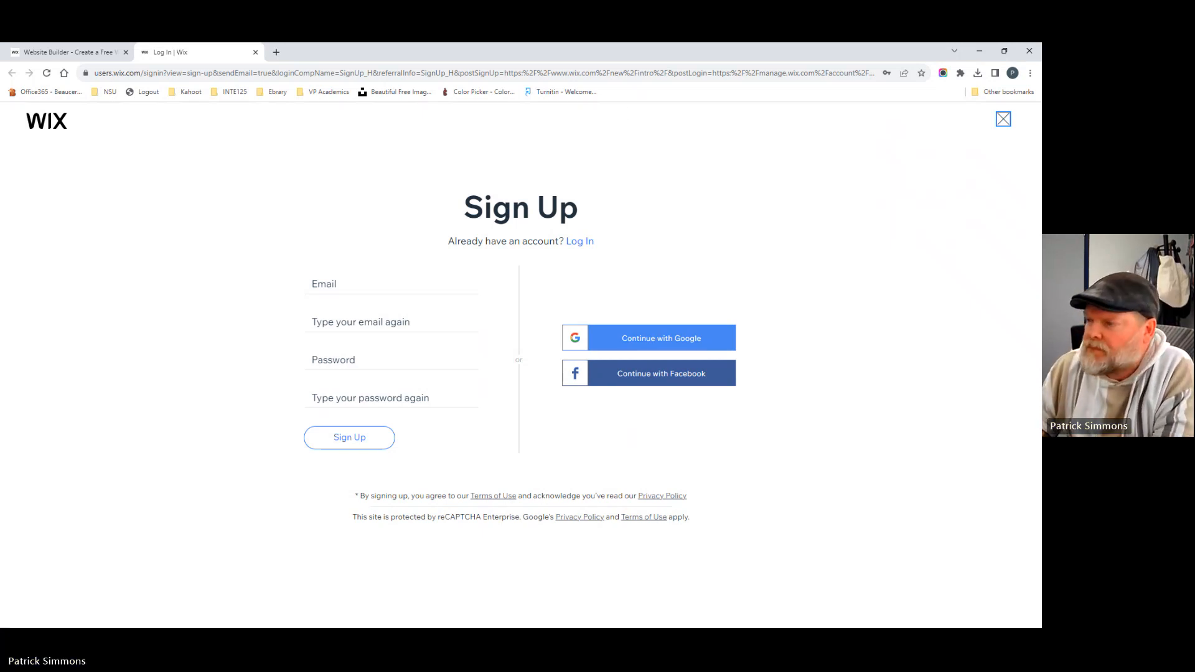
- Return to the Wix home page and log in to the existing account with the prefilled email
{"action": "left_click", "coordinate": [30, 53]}
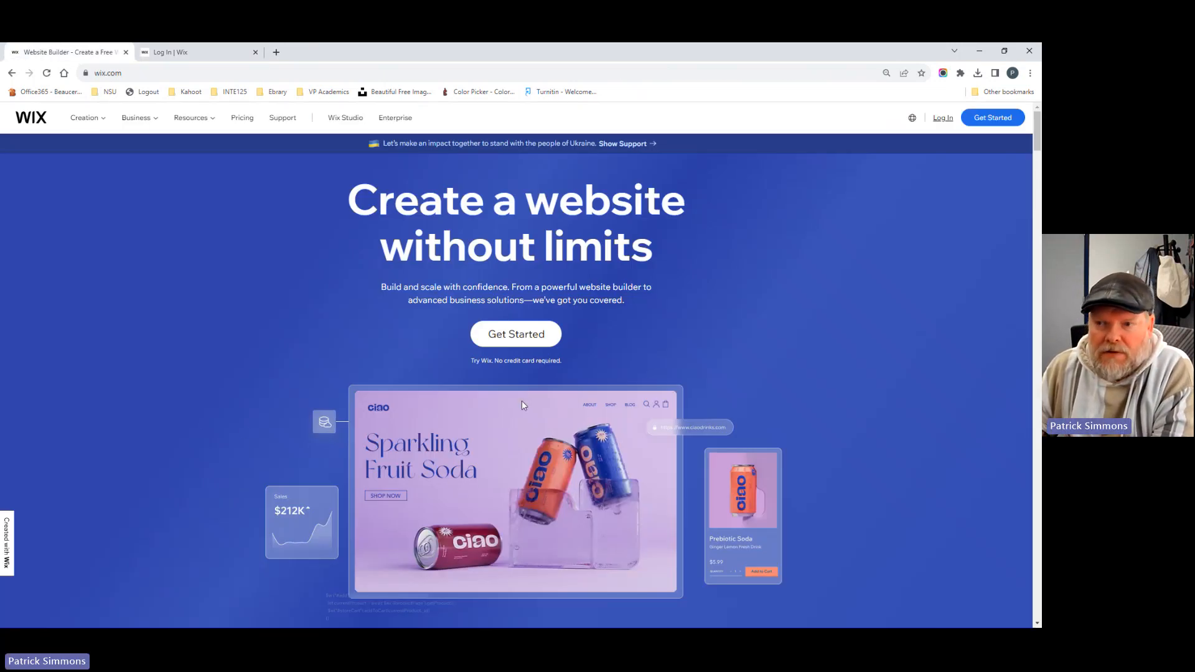
{"action": "left_click", "coordinate": [941, 120]}
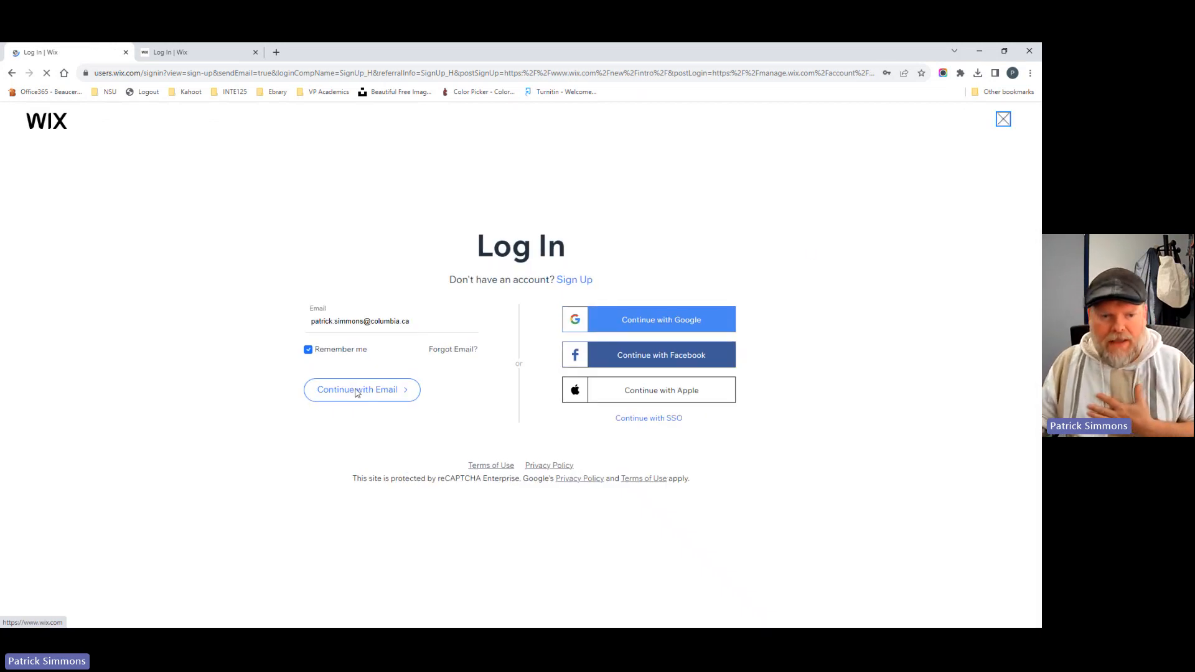
{"action": "left_click", "coordinate": [356, 392]}
{"action": "left_click", "coordinate": [359, 423]}
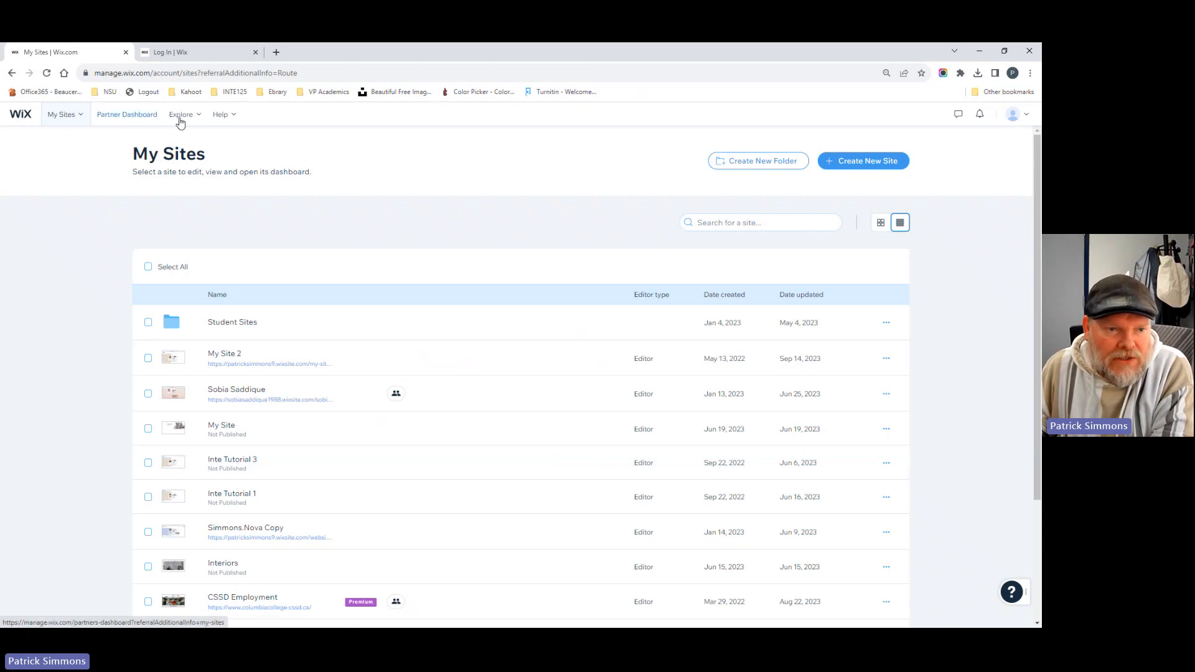
- Start a new site from My Sites with Wix.com on the Wix platform, skipping the website-type question
{"action": "left_click", "coordinate": [23, 116]}
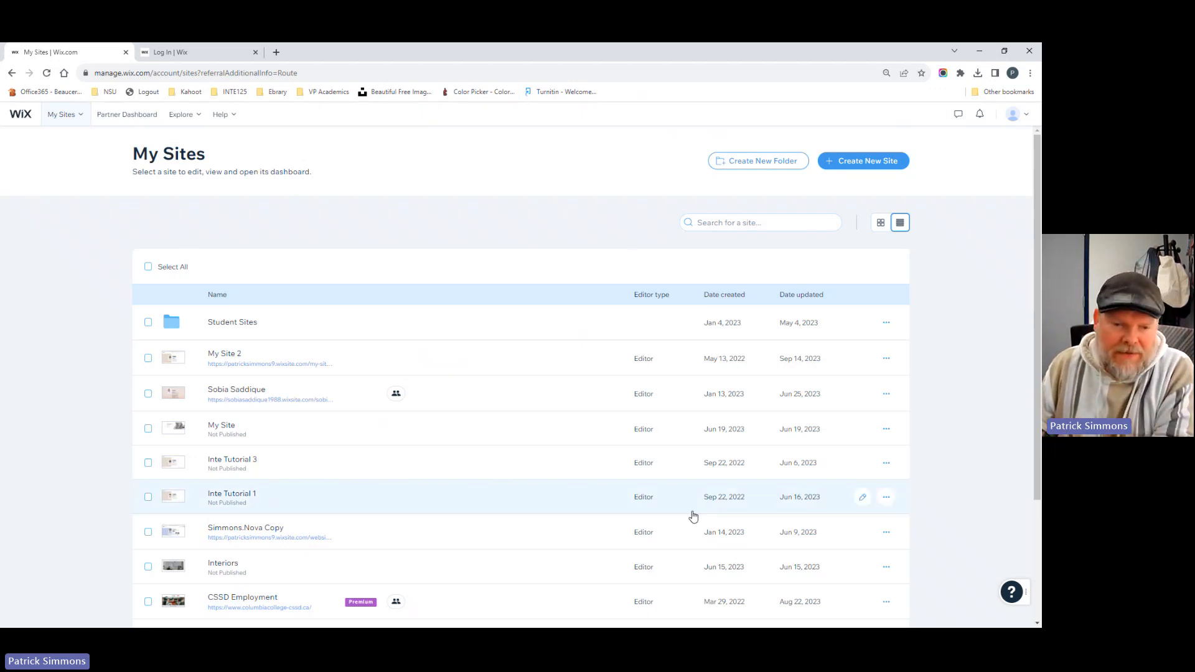
{"action": "scroll", "coordinate": [249, 280], "scroll_direction": "down", "scroll_amount": 3}
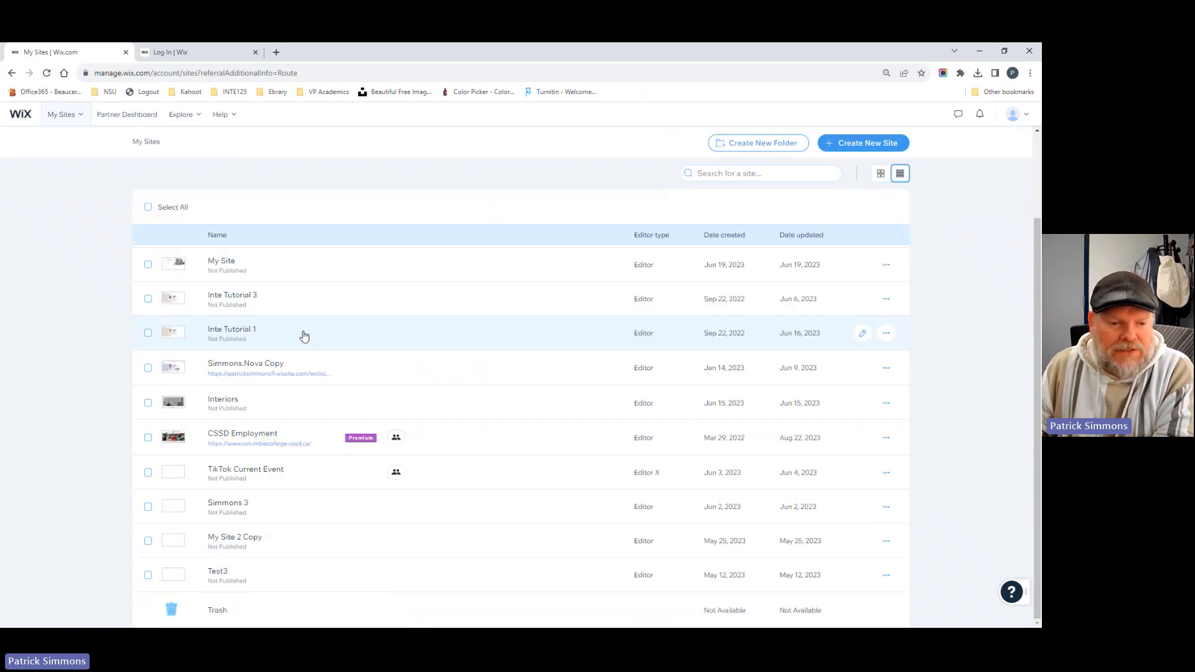
{"action": "scroll", "coordinate": [279, 551], "scroll_direction": "up", "scroll_amount": 3}
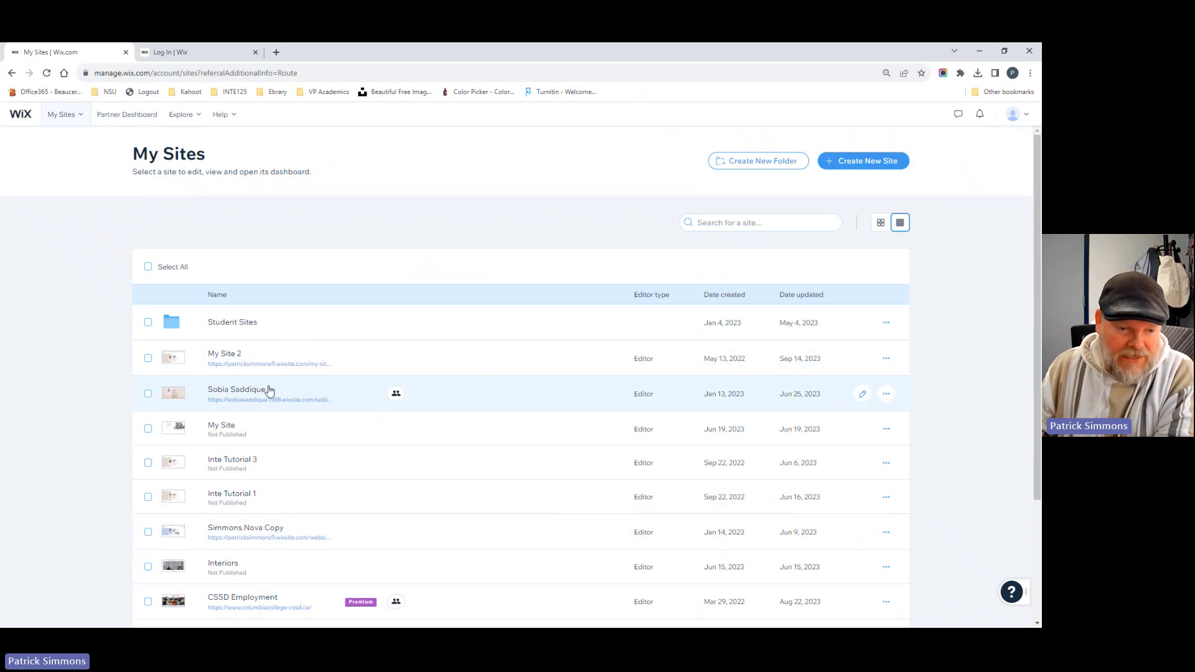
{"action": "scroll", "coordinate": [261, 361], "scroll_direction": "down", "scroll_amount": 2}
{"action": "scroll", "coordinate": [254, 333], "scroll_direction": "up", "scroll_amount": 2}
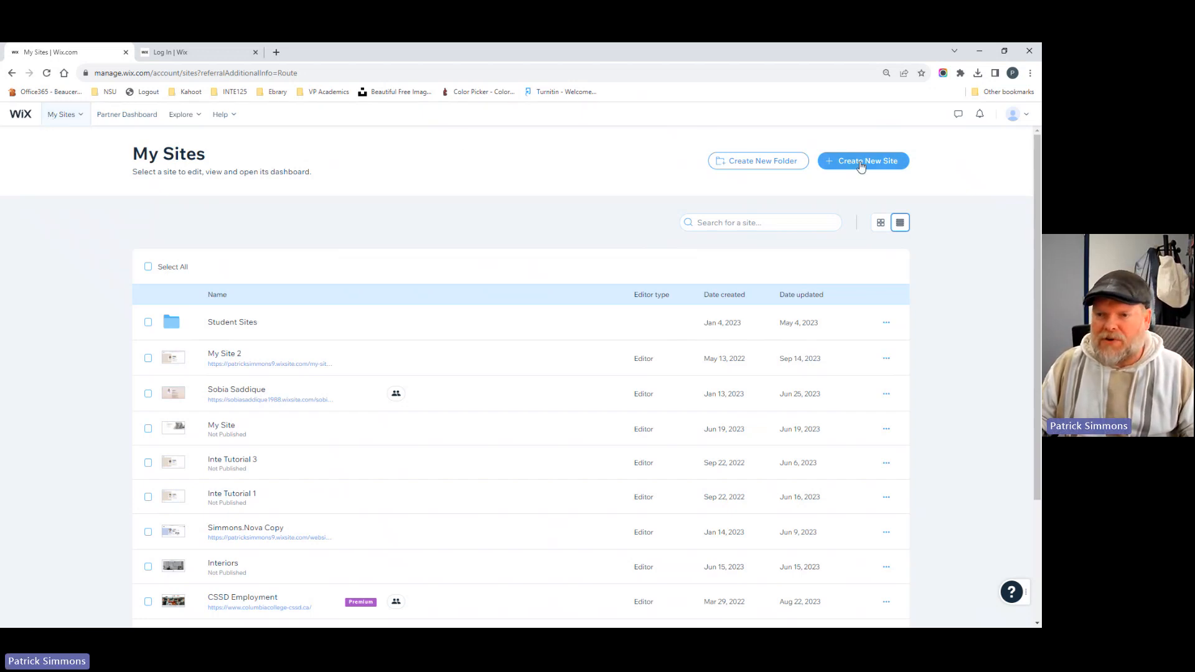
{"action": "left_click", "coordinate": [862, 164]}
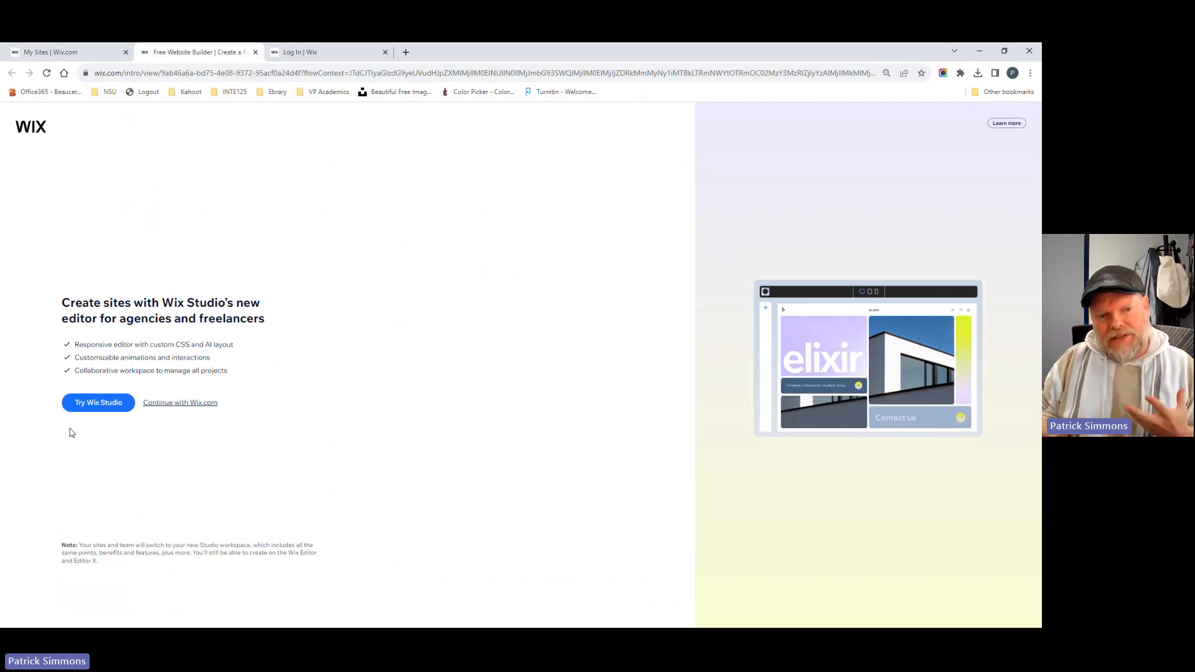
{"action": "left_click", "coordinate": [182, 407]}
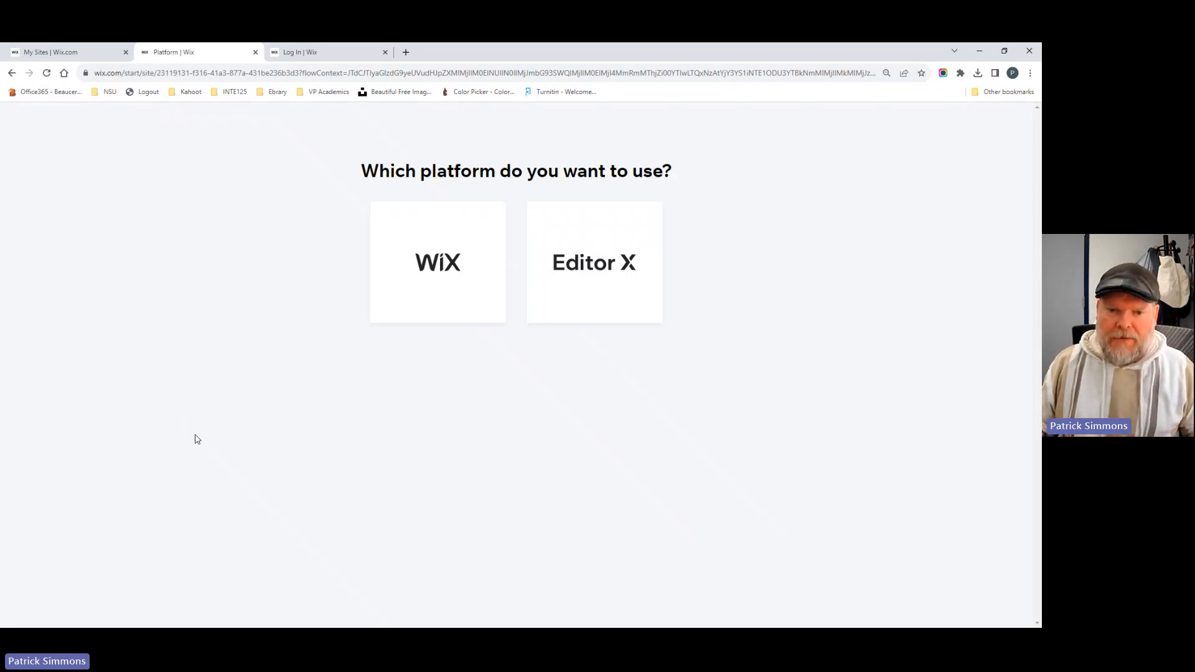
{"action": "left_click", "coordinate": [441, 276]}
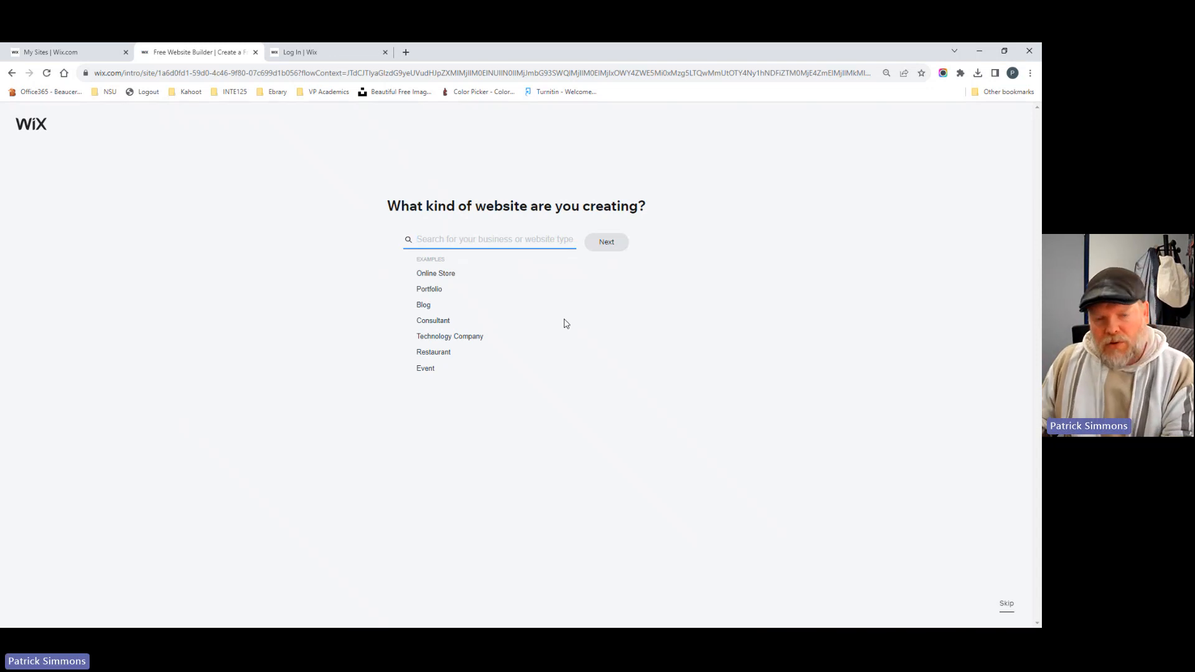
{"action": "left_click", "coordinate": [942, 492]}
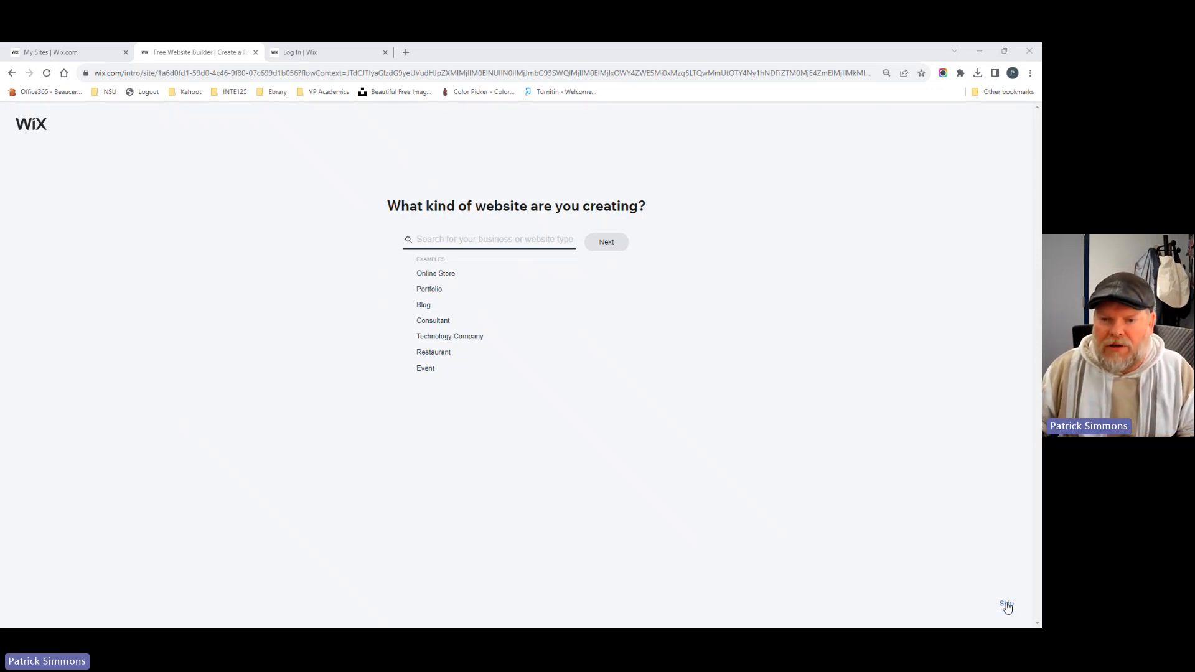
{"action": "left_click", "coordinate": [1006, 605]}
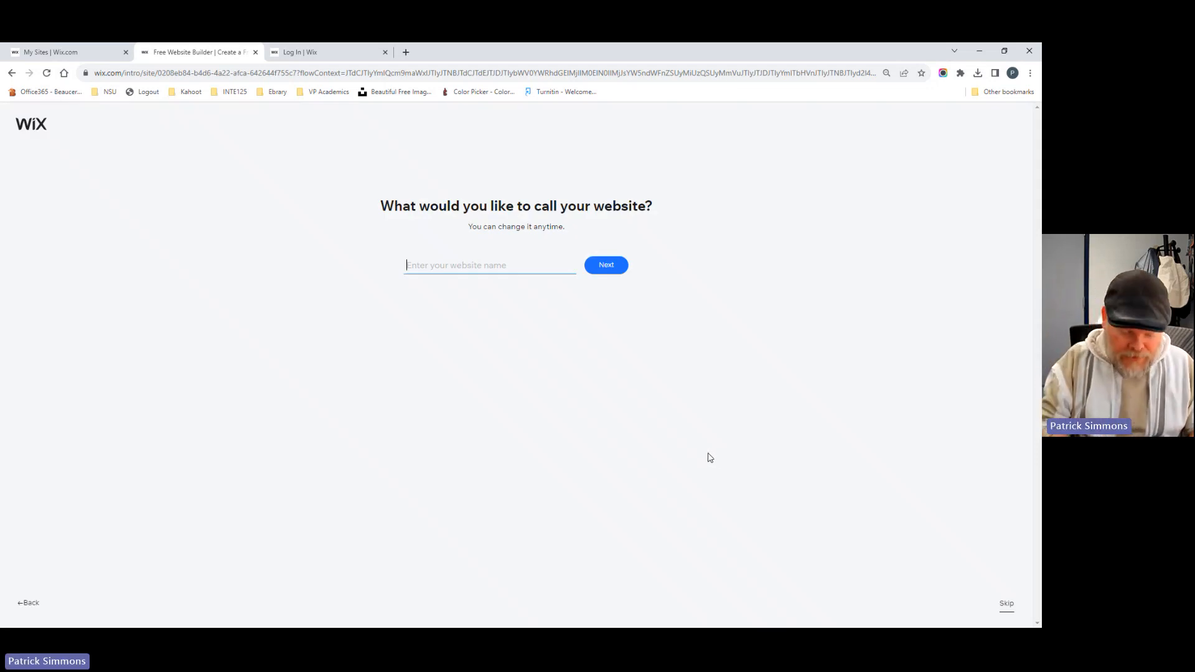
- Enter the owner's full name followed by _ePortfolio as the website name
{"action": "type", "text": "Pat"}
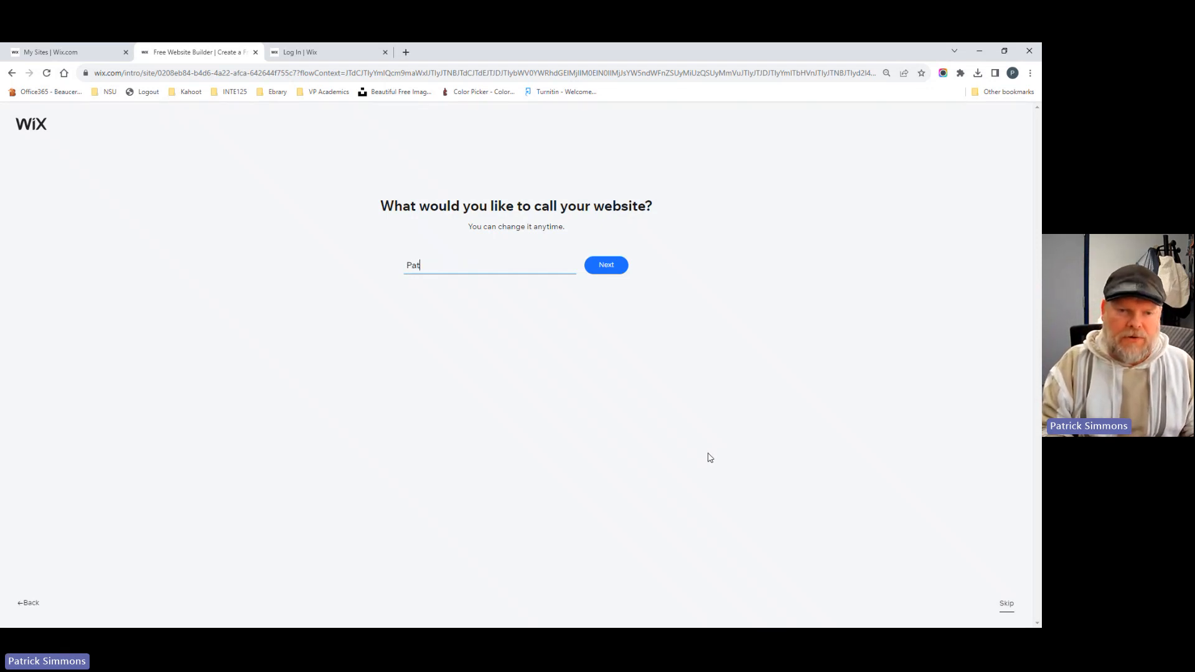
{"action": "type", "text": "rickSImmon"}
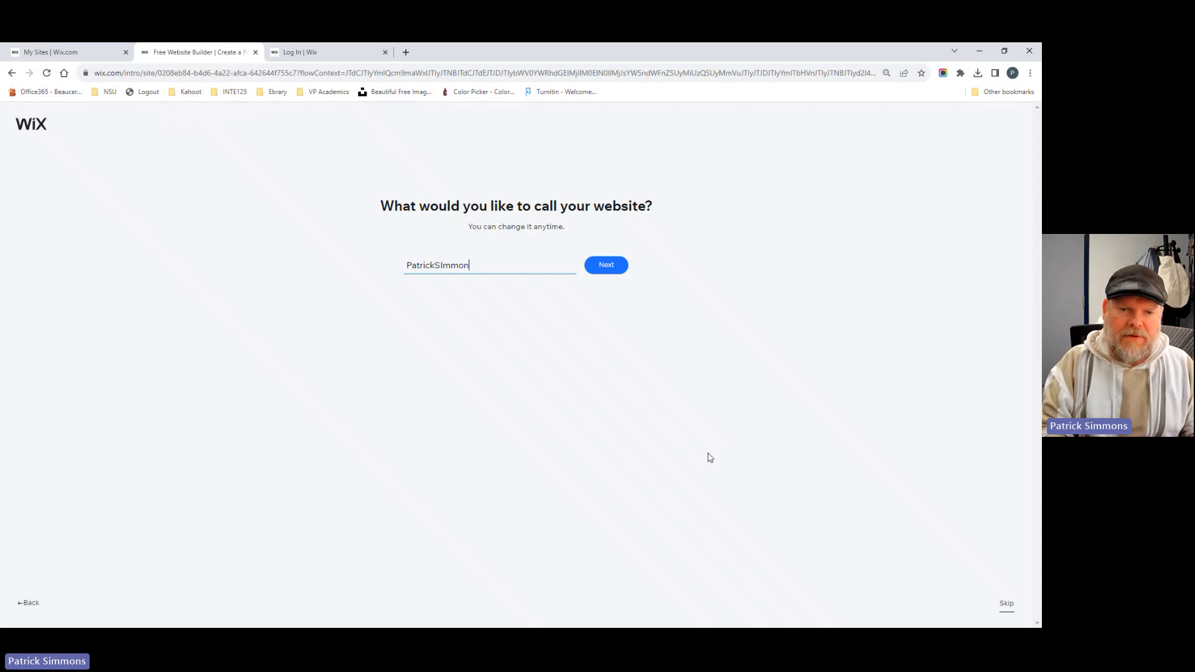
{"action": "key", "text": "BackSpace"}
{"action": "key", "text": "BackSpace"}
{"action": "key", "text": "BackSpace"}
{"action": "key", "text": "BackSpace"}
{"action": "key", "text": "BackSpace"}
{"action": "key", "text": "BackSpace"}
{"action": "type", "text": "Simm"}
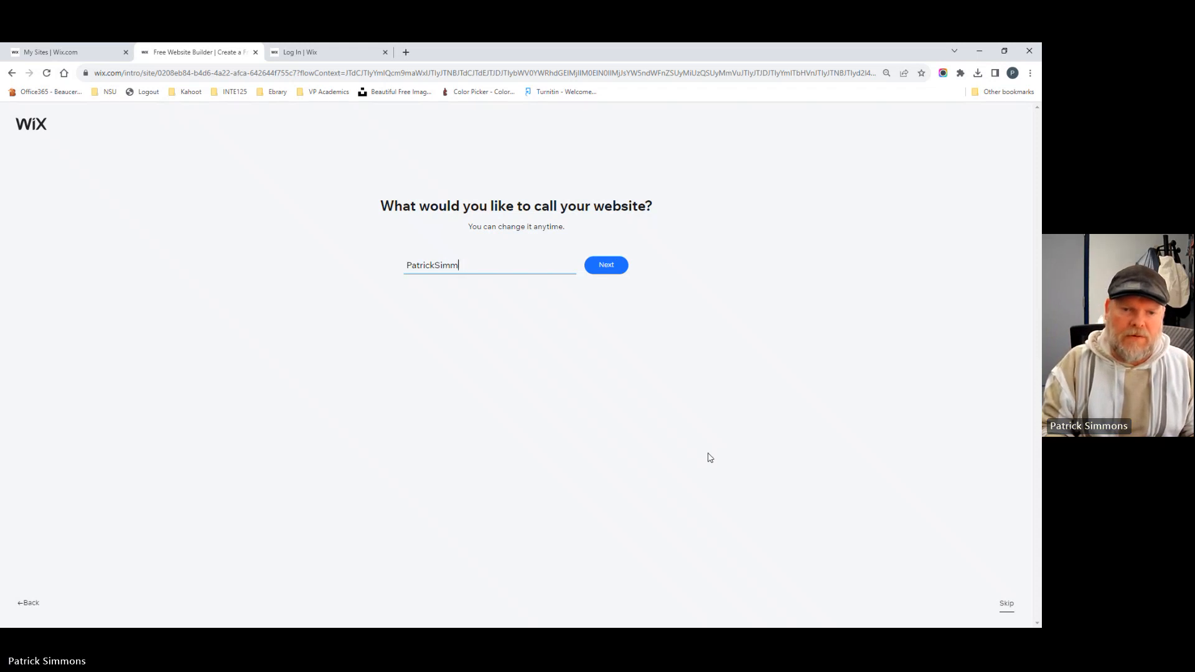
{"action": "type", "text": "ons_"}
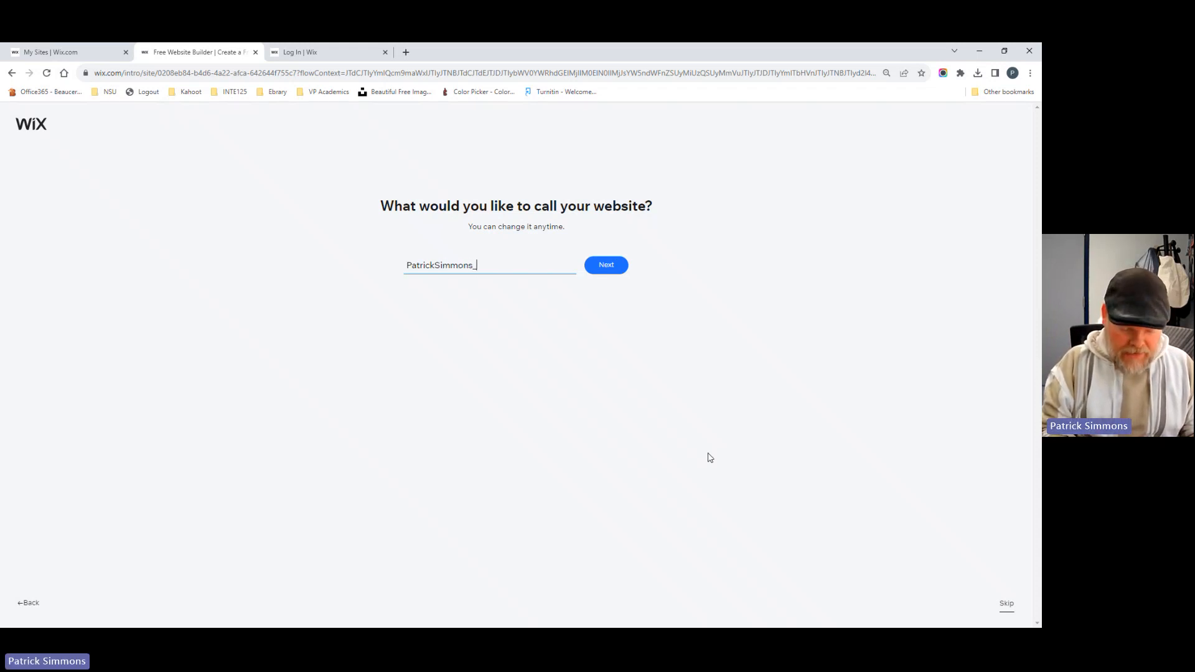
{"action": "type", "text": "ePortf"}
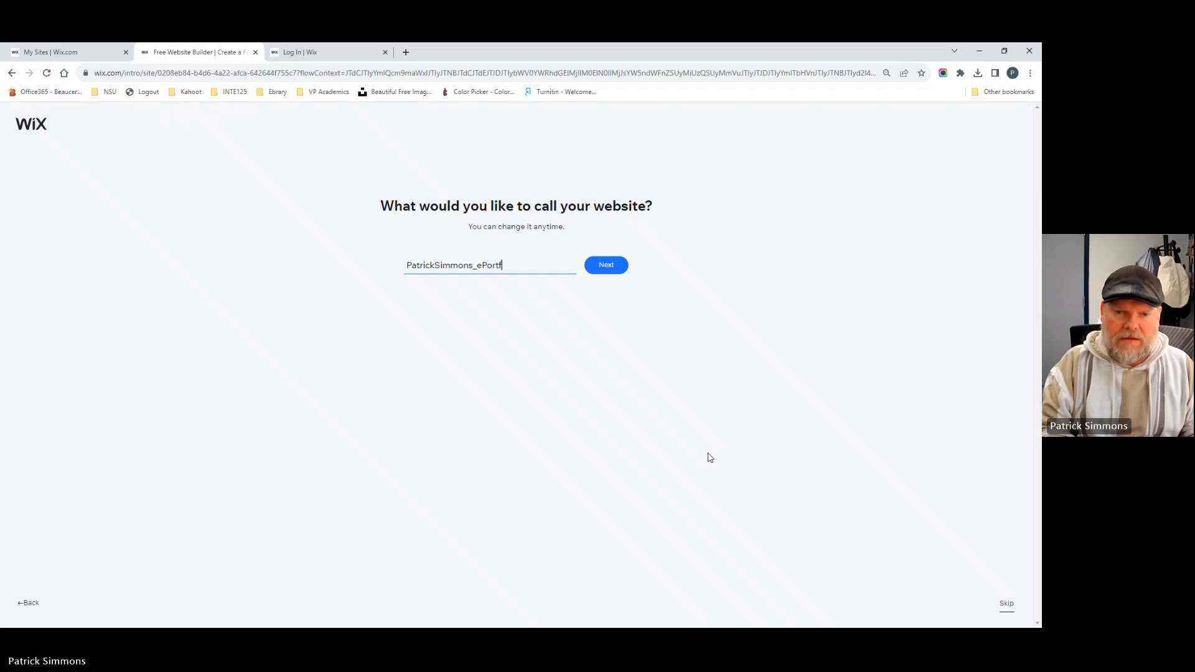
{"action": "type", "text": "olio"}
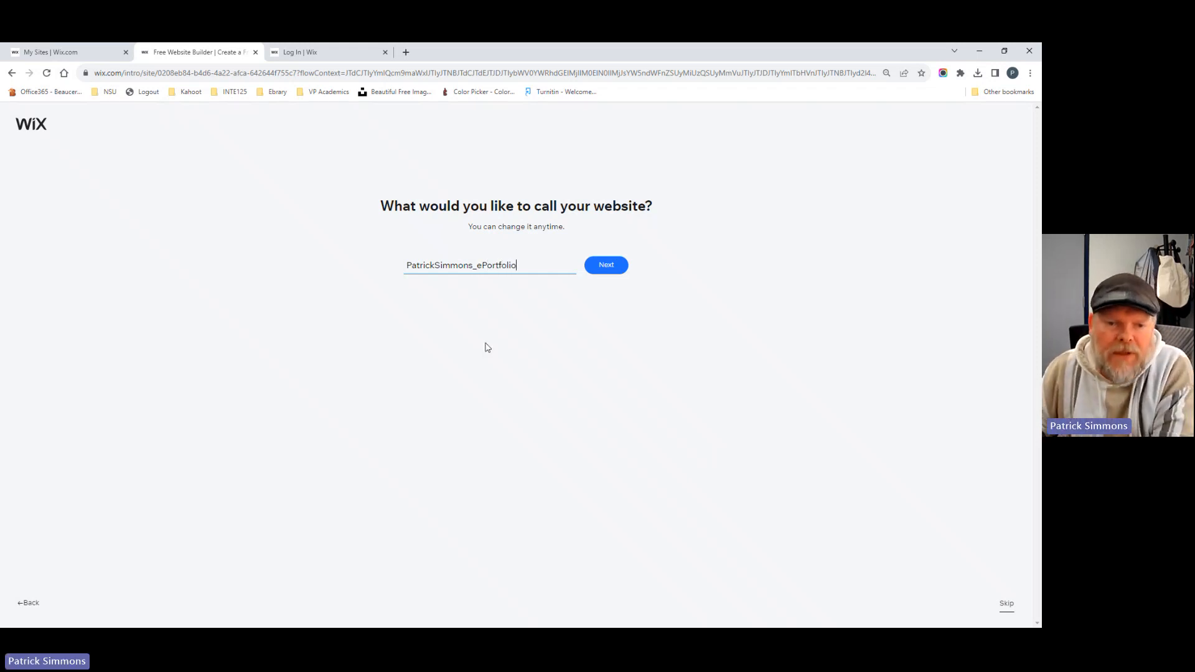
- Shorten the website name to PS_ePortfolio and submit it
{"action": "left_click", "coordinate": [434, 274]}
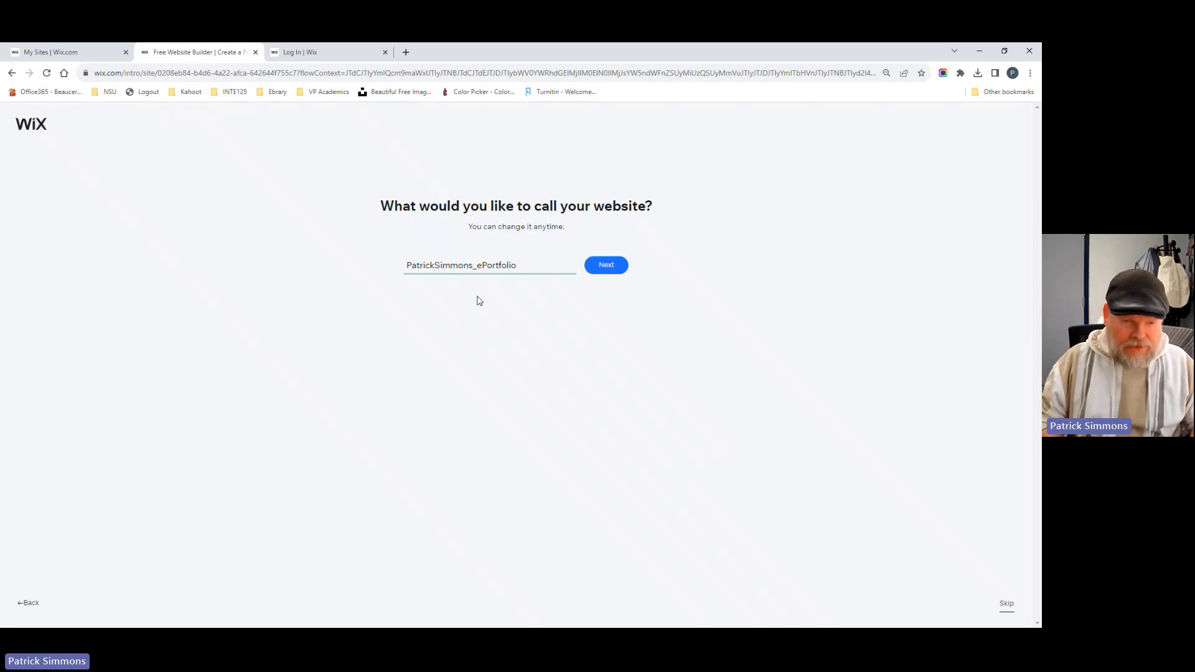
{"action": "key", "text": "shift+Left"}
{"action": "key", "text": "shift+Left"}
{"action": "key", "text": "shift+Left"}
{"action": "key", "text": "shift+Left"}
{"action": "key", "text": "shift+Left"}
{"action": "key", "text": "shift+Left"}
{"action": "key", "text": "BackSpace"}
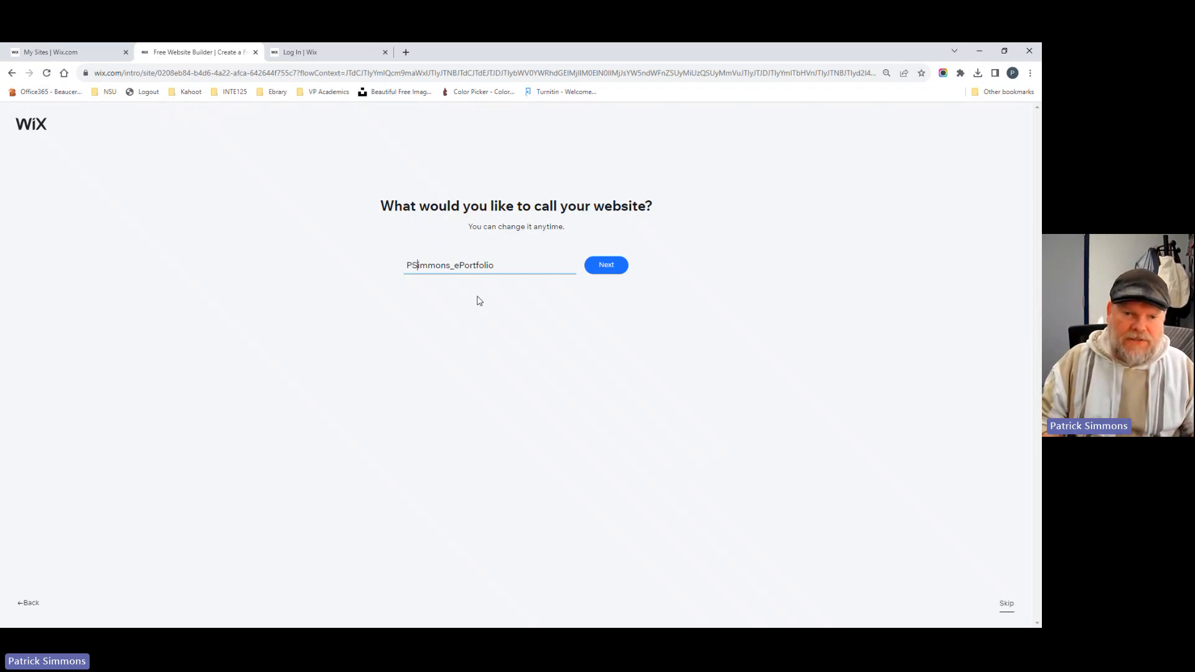
{"action": "key", "text": "shift+Right"}
{"action": "key", "text": "shift+Right"}
{"action": "key", "text": "shift+Right"}
{"action": "key", "text": "shift+Right"}
{"action": "key", "text": "shift+Right"}
{"action": "key", "text": "BackSpace"}
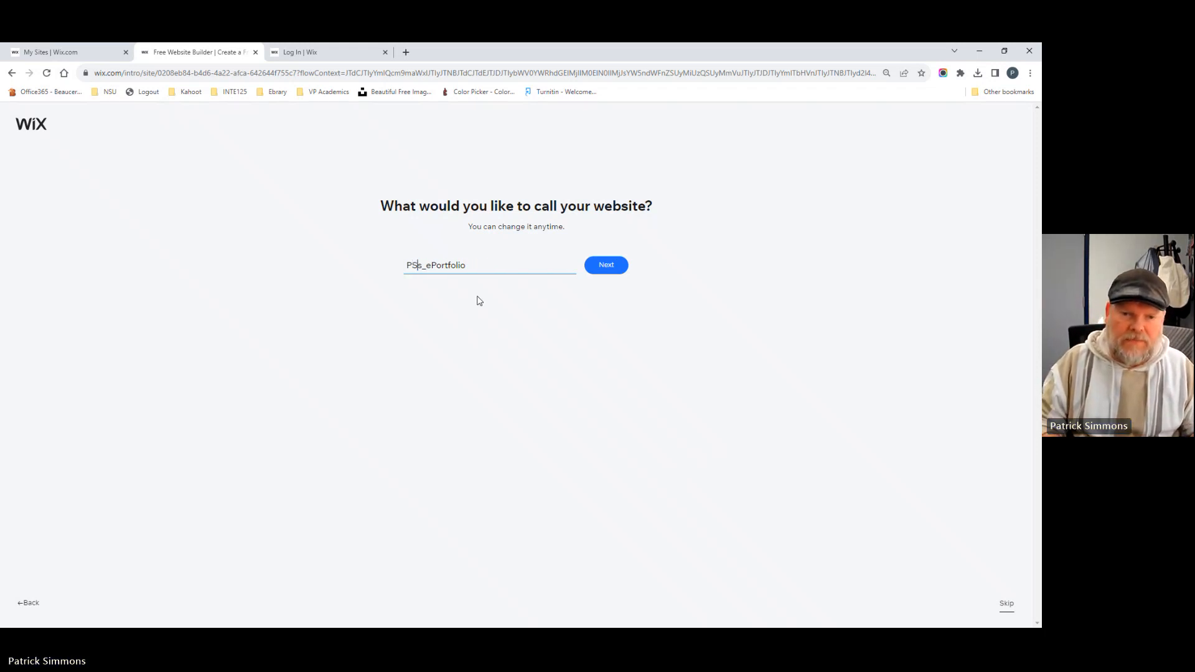
{"action": "key", "text": "Delete"}
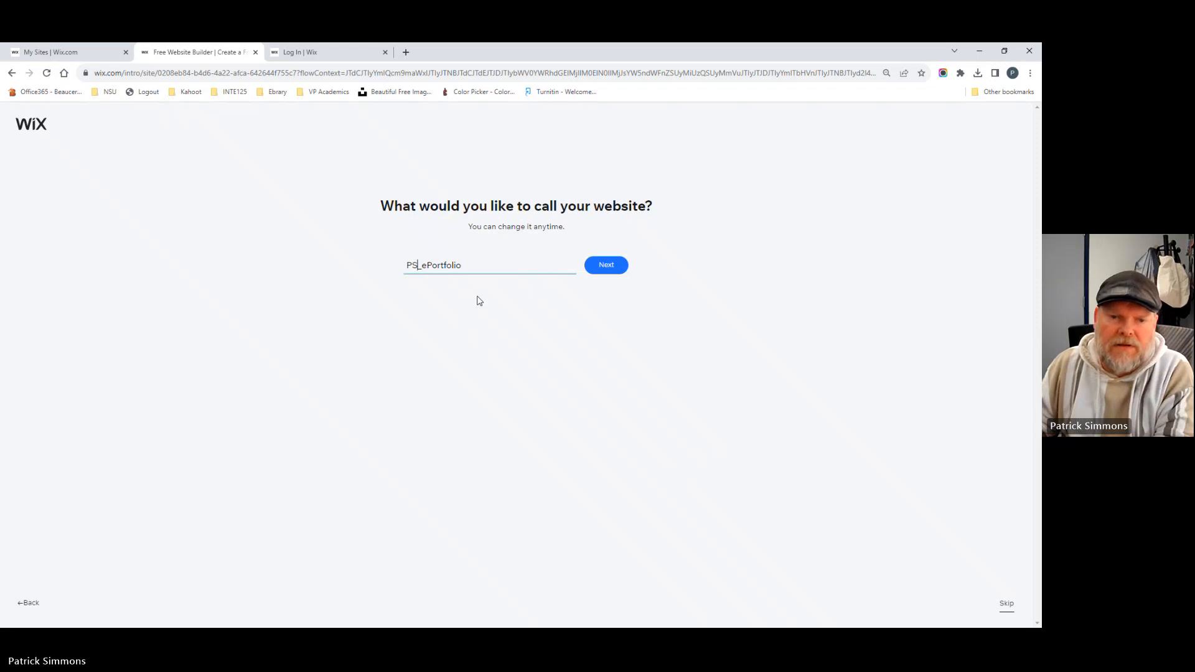
{"action": "left_click", "coordinate": [606, 272]}
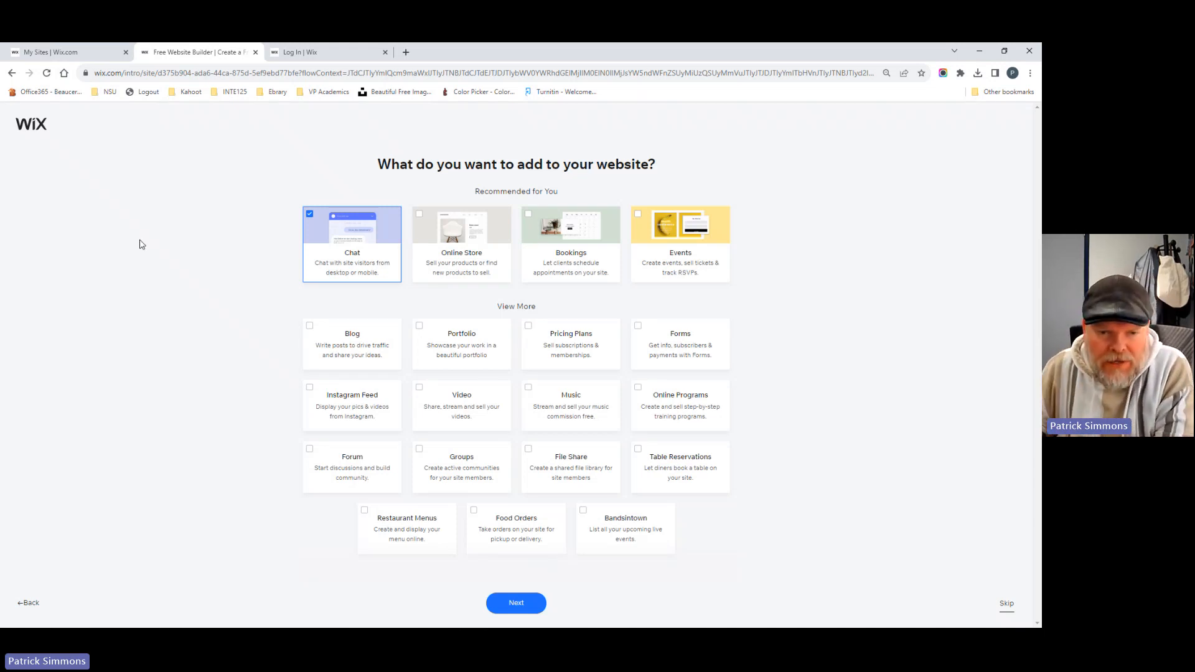
- Remove Chat from the website's features, add Blog instead, and continue the setup
{"action": "left_click", "coordinate": [310, 217]}
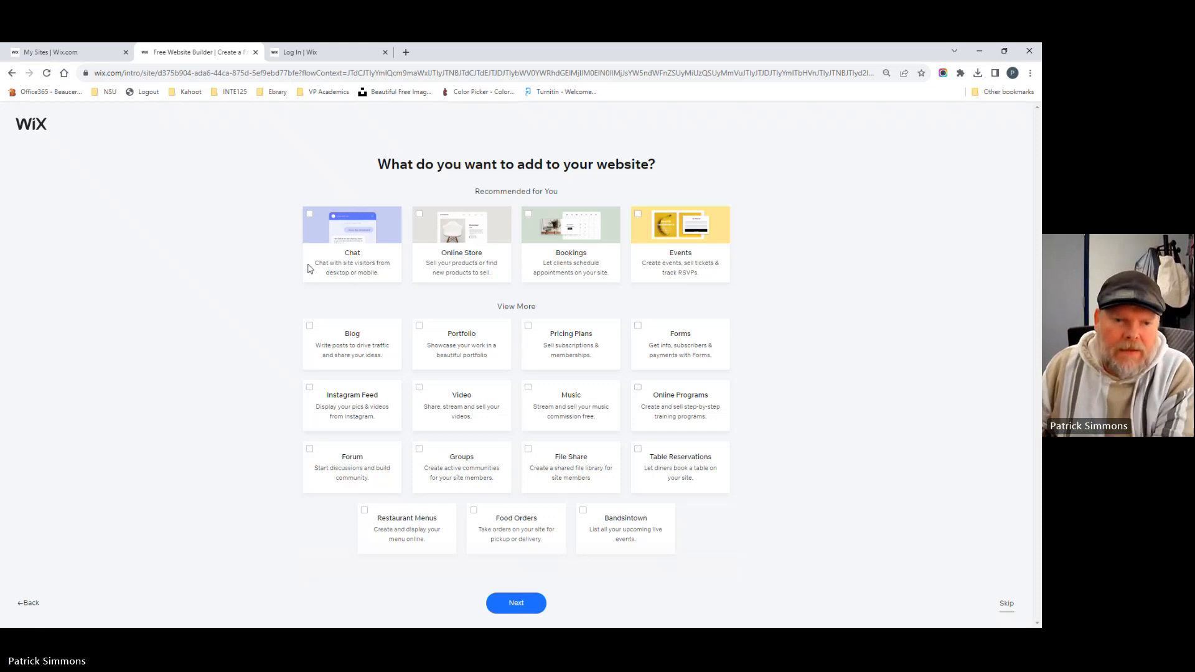
{"action": "left_click", "coordinate": [312, 332]}
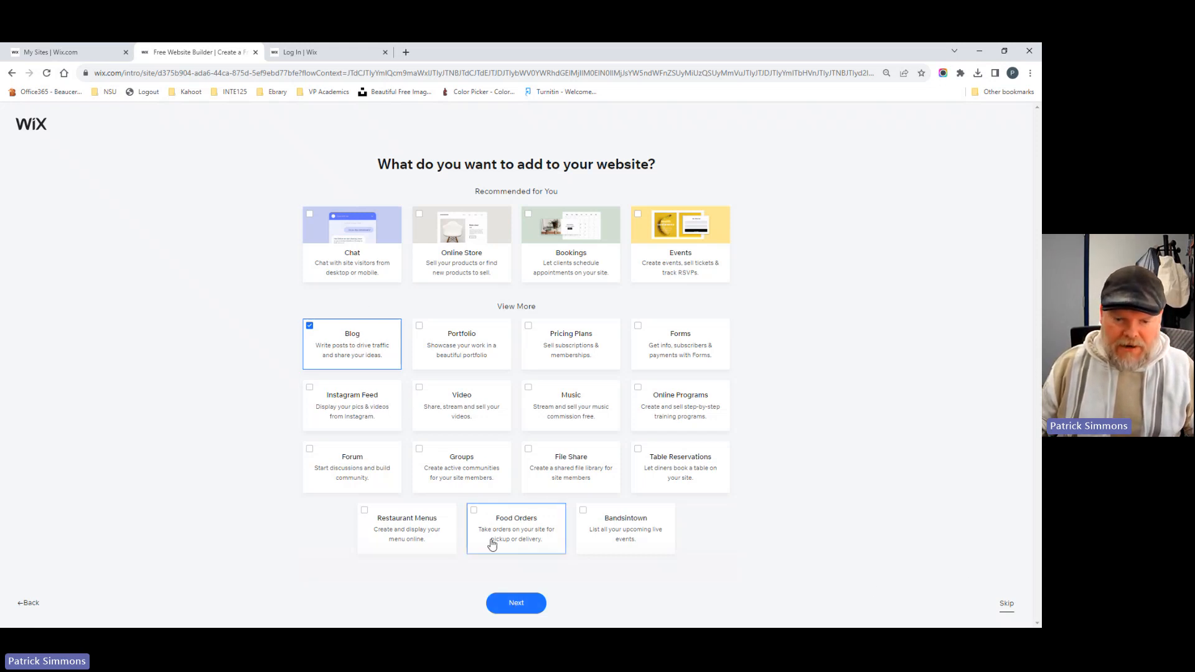
{"action": "left_click", "coordinate": [520, 606]}
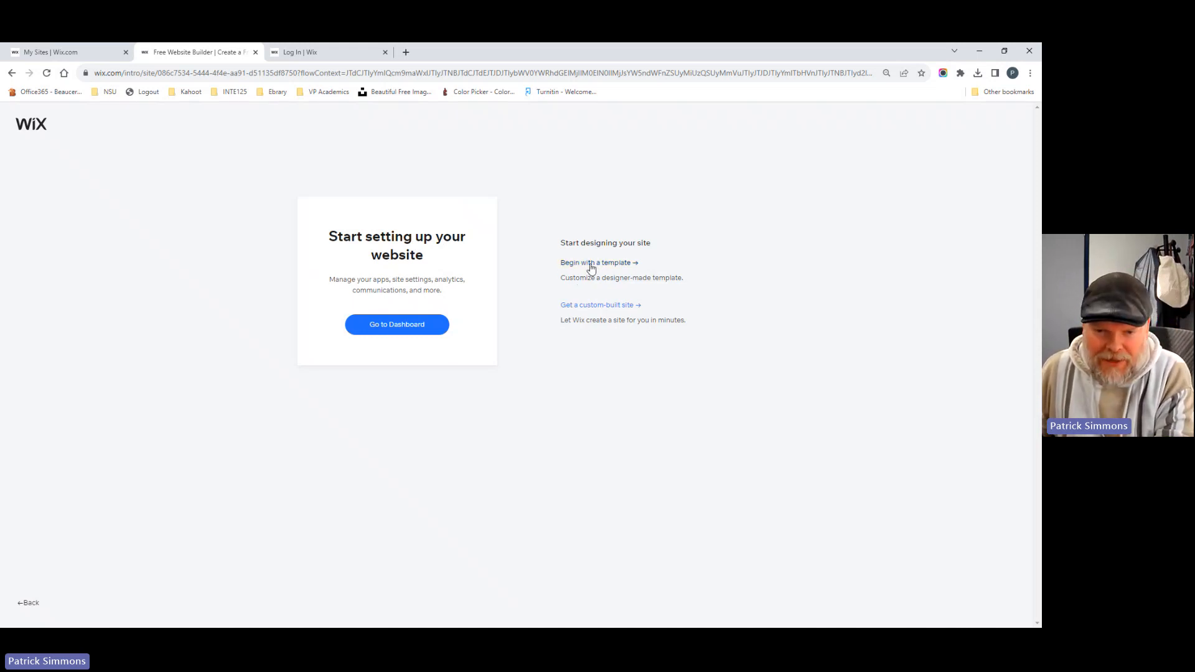
- Choose to begin the site design with a template and look over the most popular website templates
{"action": "left_click", "coordinate": [592, 266]}
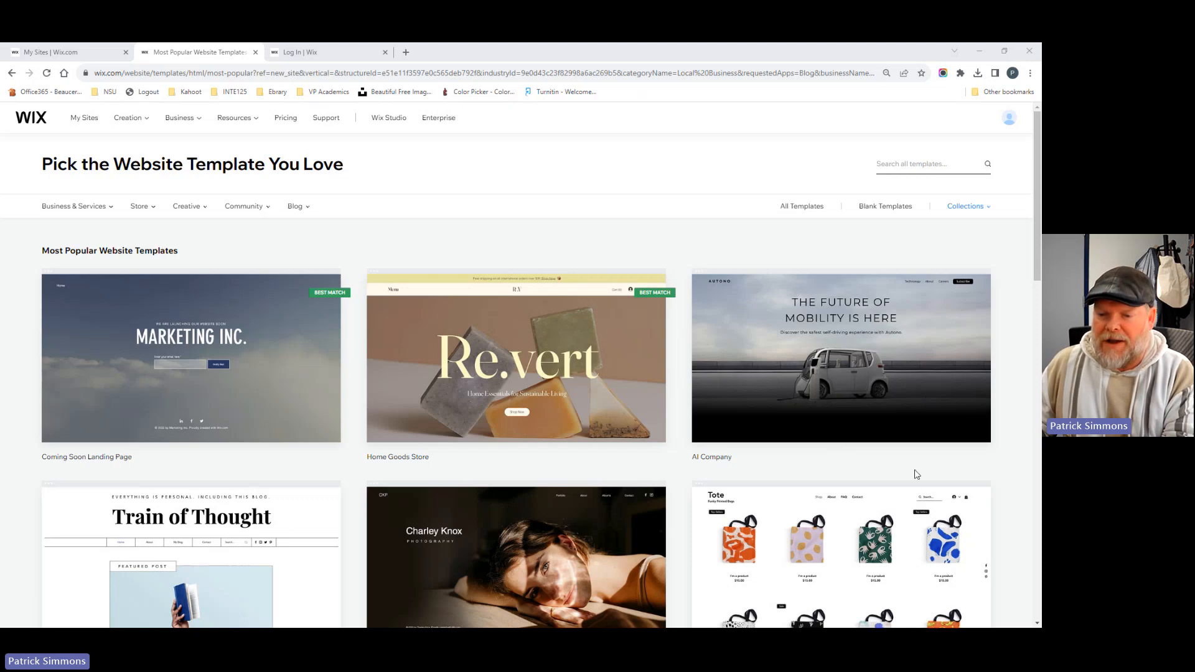
{"action": "mouse_move", "coordinate": [166, 289]}
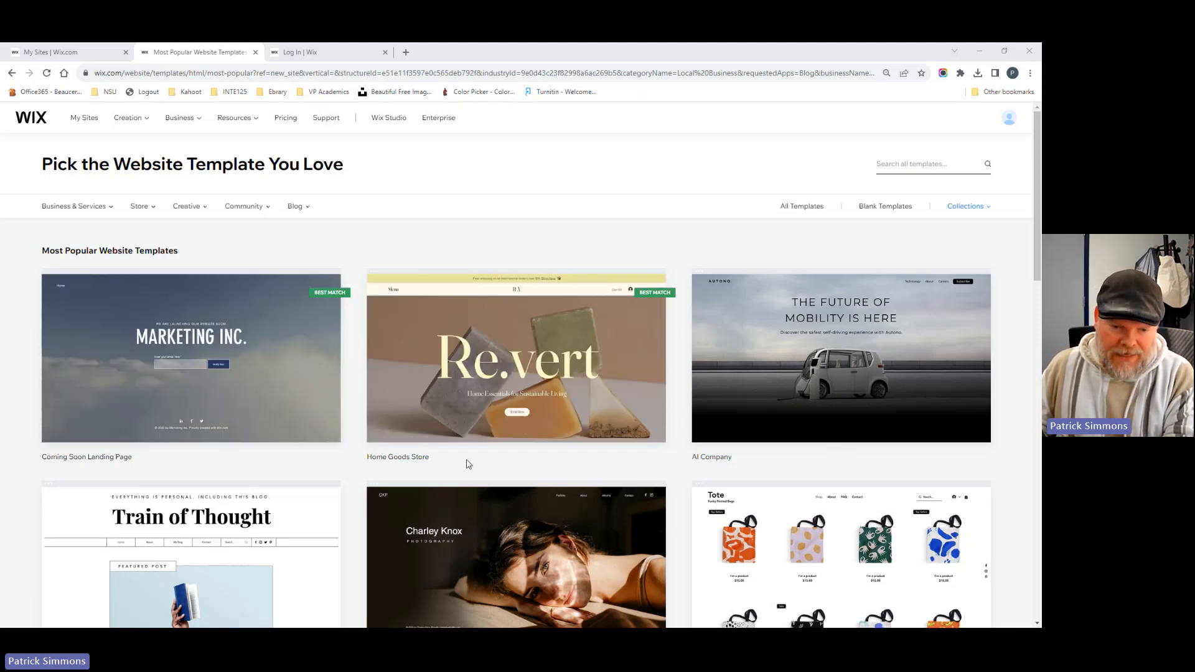
{"action": "mouse_move", "coordinate": [536, 498]}
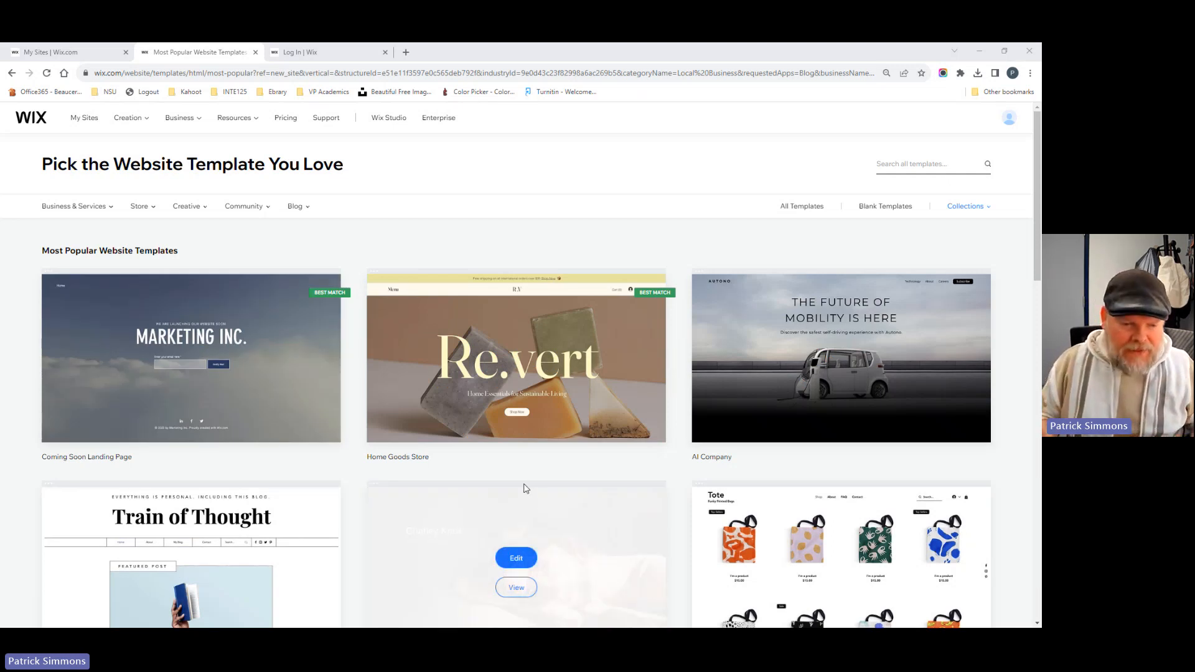
{"action": "mouse_move", "coordinate": [538, 434]}
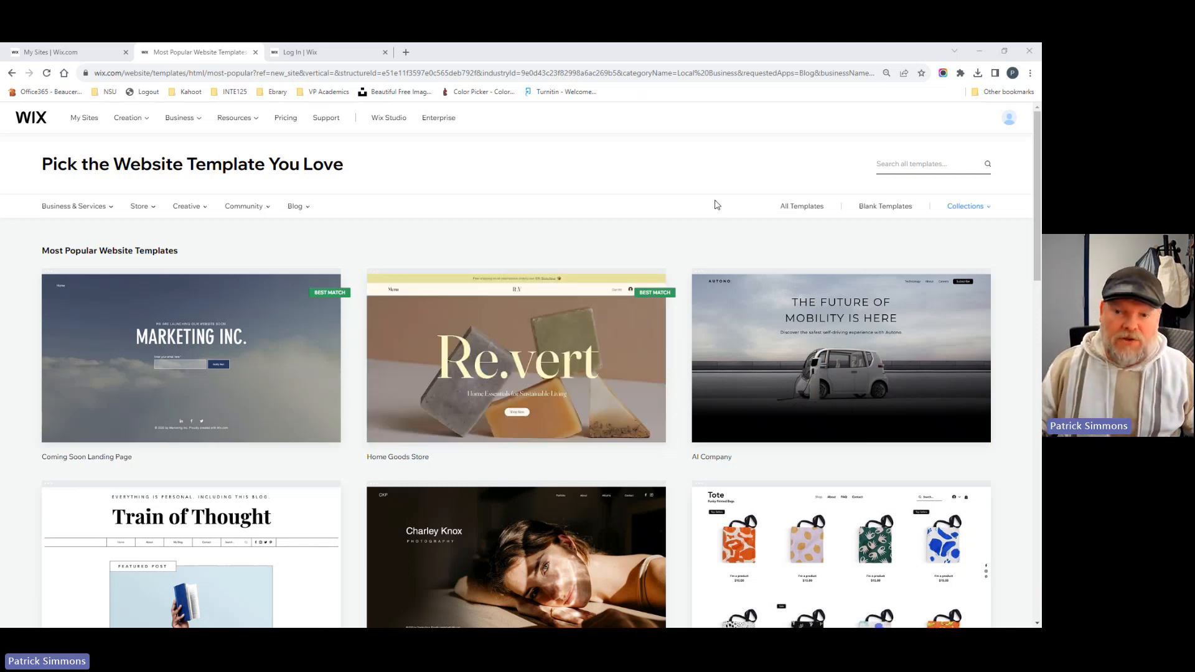
- Search all templates for "business rv" and look through the matching designs
{"action": "left_click", "coordinate": [909, 166]}
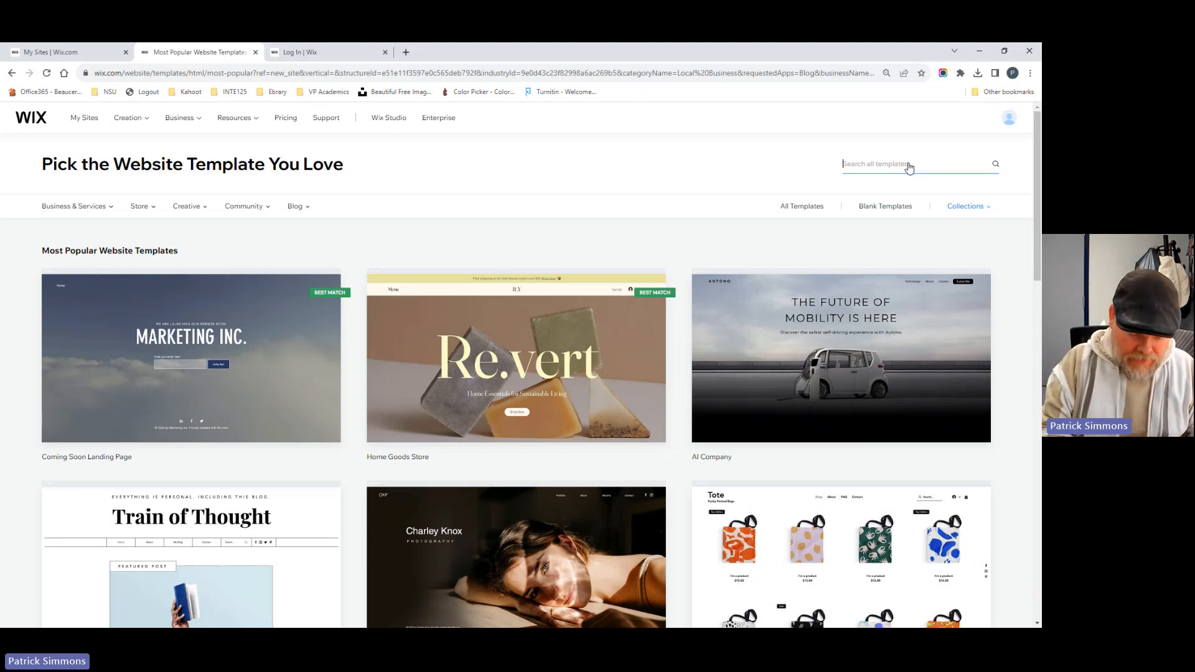
{"action": "type", "text": "business"}
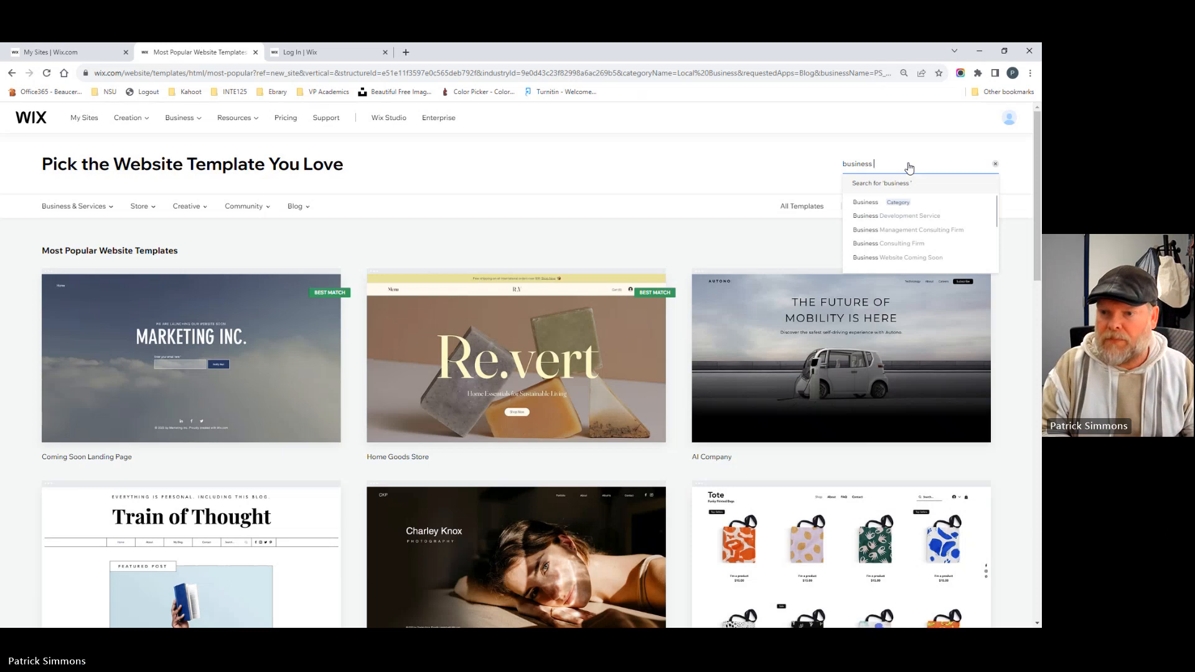
{"action": "type", "text": "po"}
{"action": "key", "text": "BackSpace"}
{"action": "key", "text": "BackSpace"}
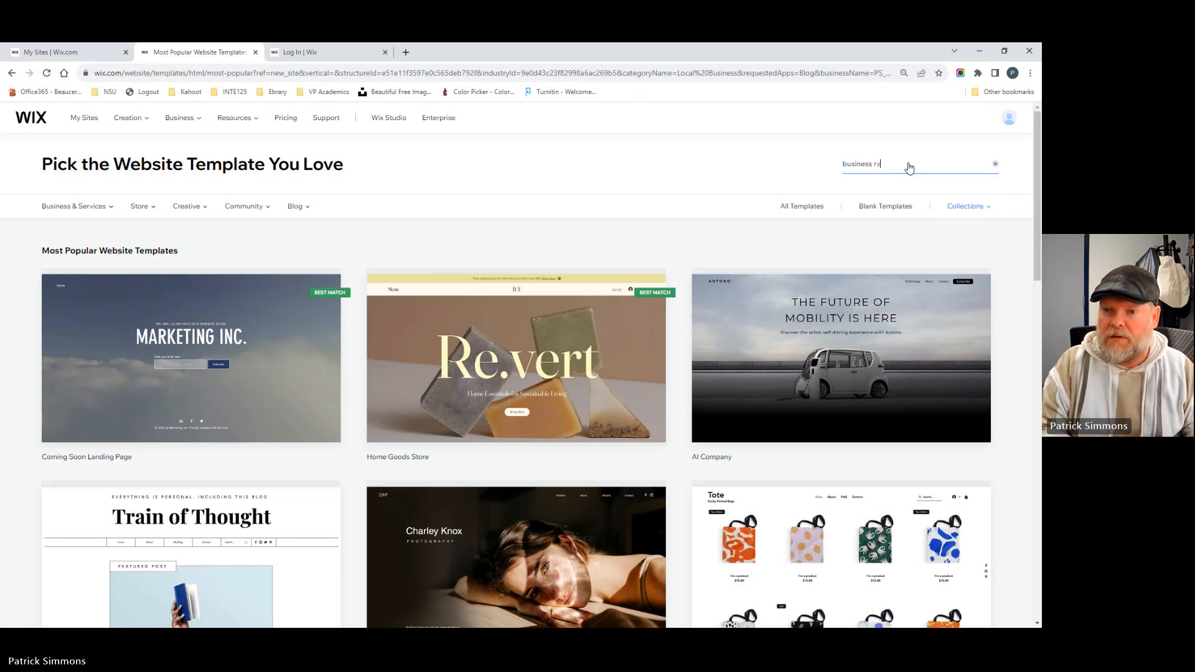
{"action": "type", "text": "rv"}
{"action": "key", "text": "Return"}
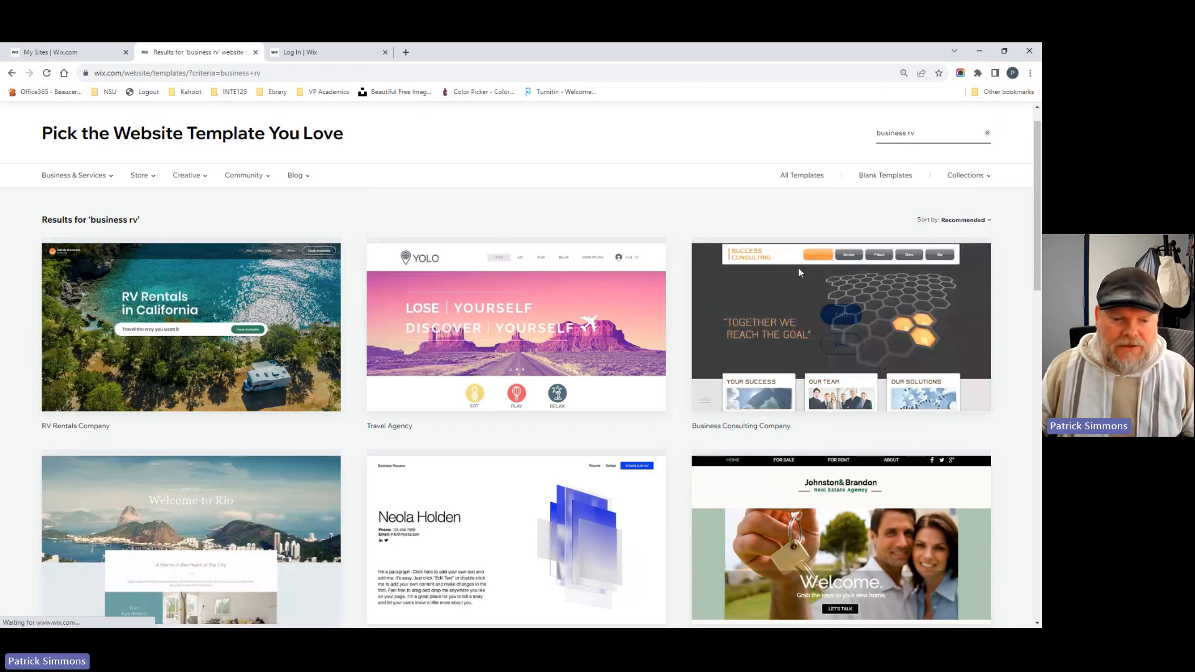
{"action": "scroll", "coordinate": [799, 272], "scroll_direction": "down", "scroll_amount": 15}
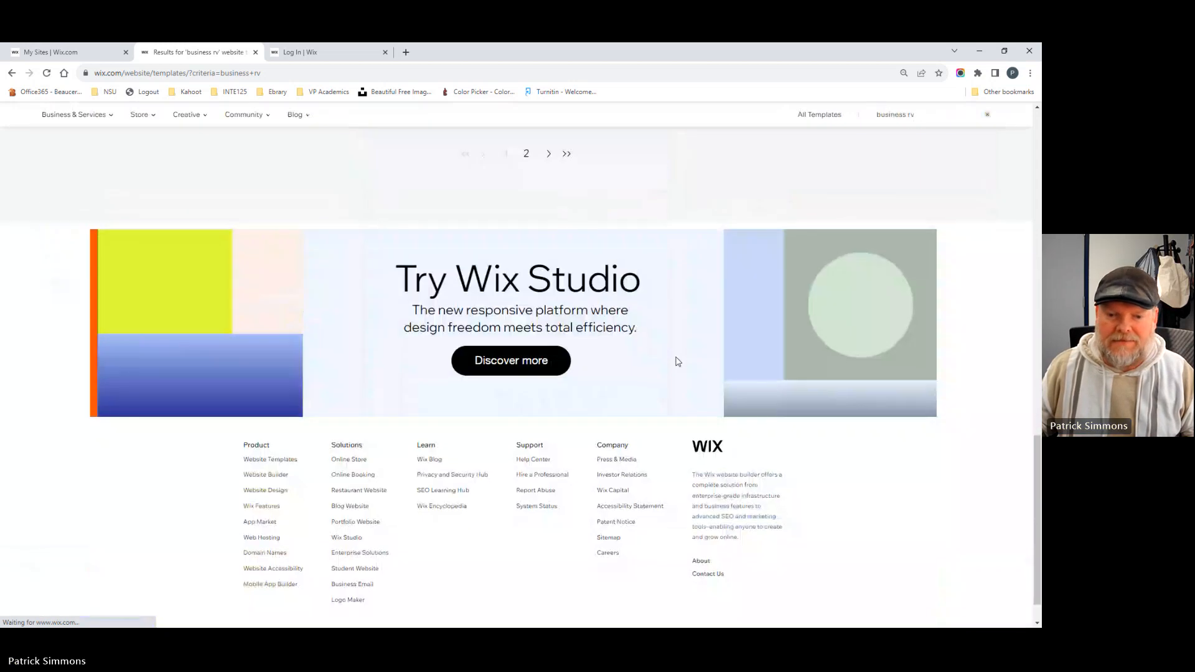
{"action": "scroll", "coordinate": [678, 362], "scroll_direction": "up", "scroll_amount": 15}
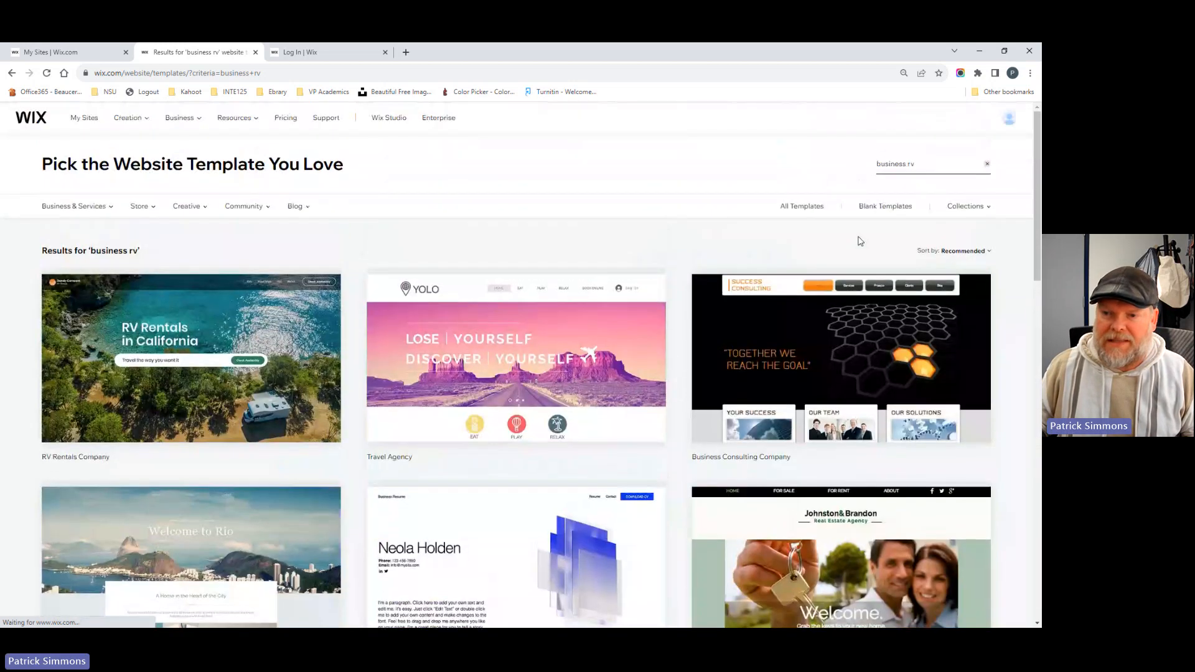
- Change the template search to "business resume" and run it
{"action": "left_click", "coordinate": [931, 164]}
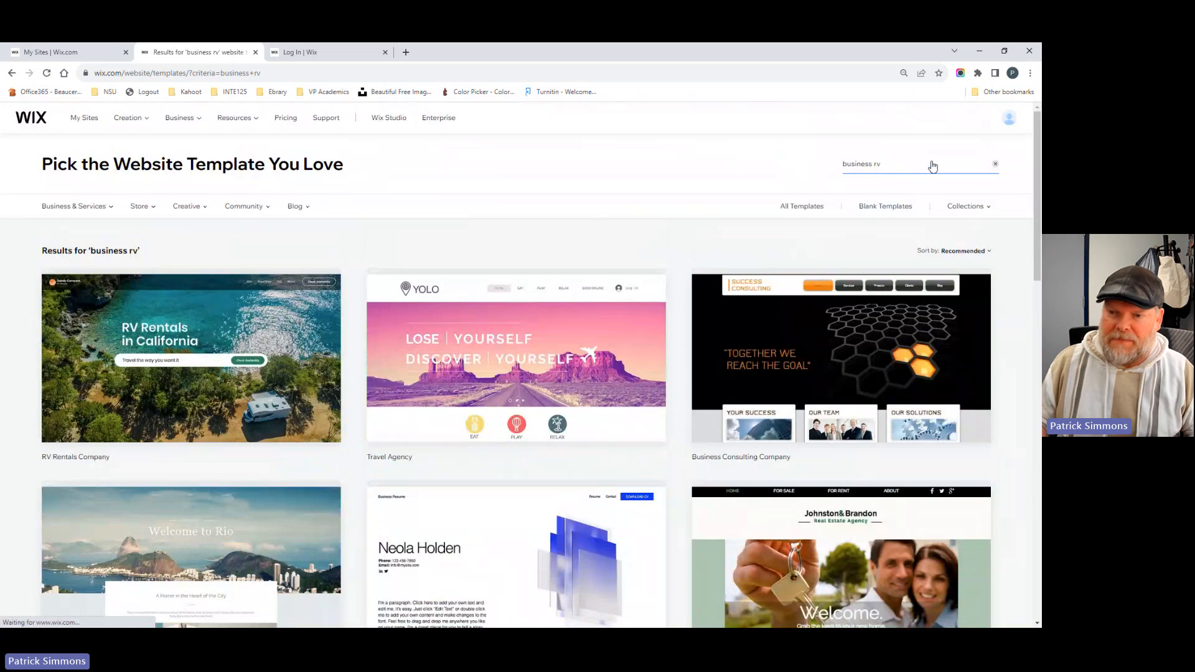
{"action": "key", "text": "BackSpace"}
{"action": "key", "text": "BackSpace"}
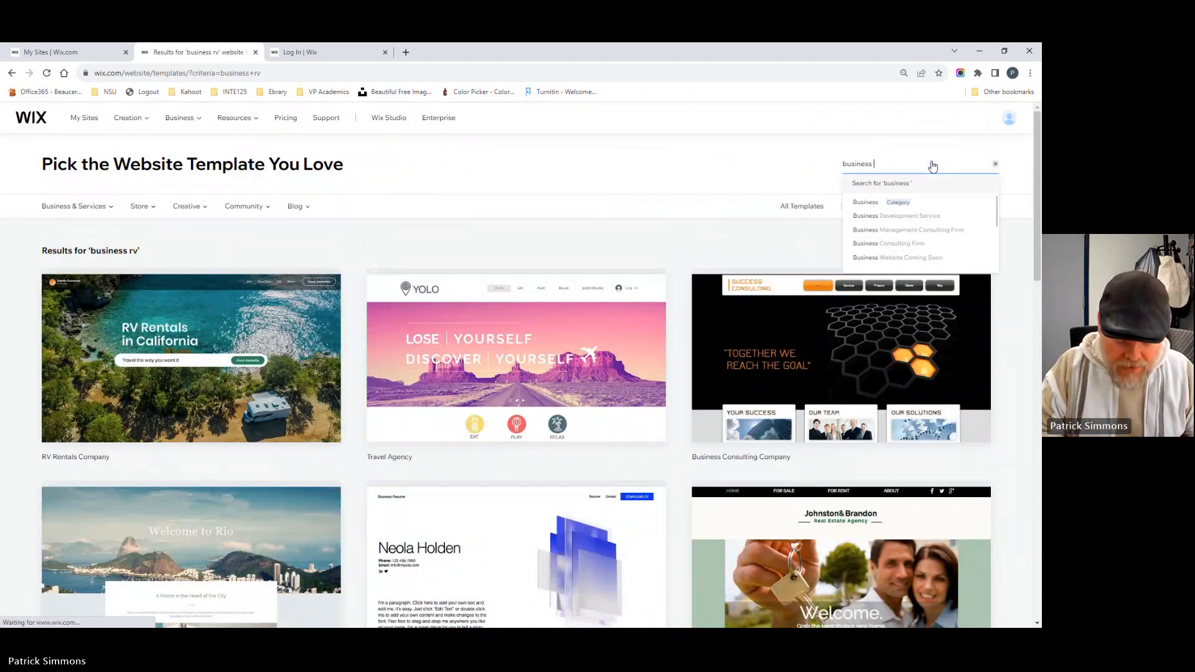
{"action": "type", "text": "resume"}
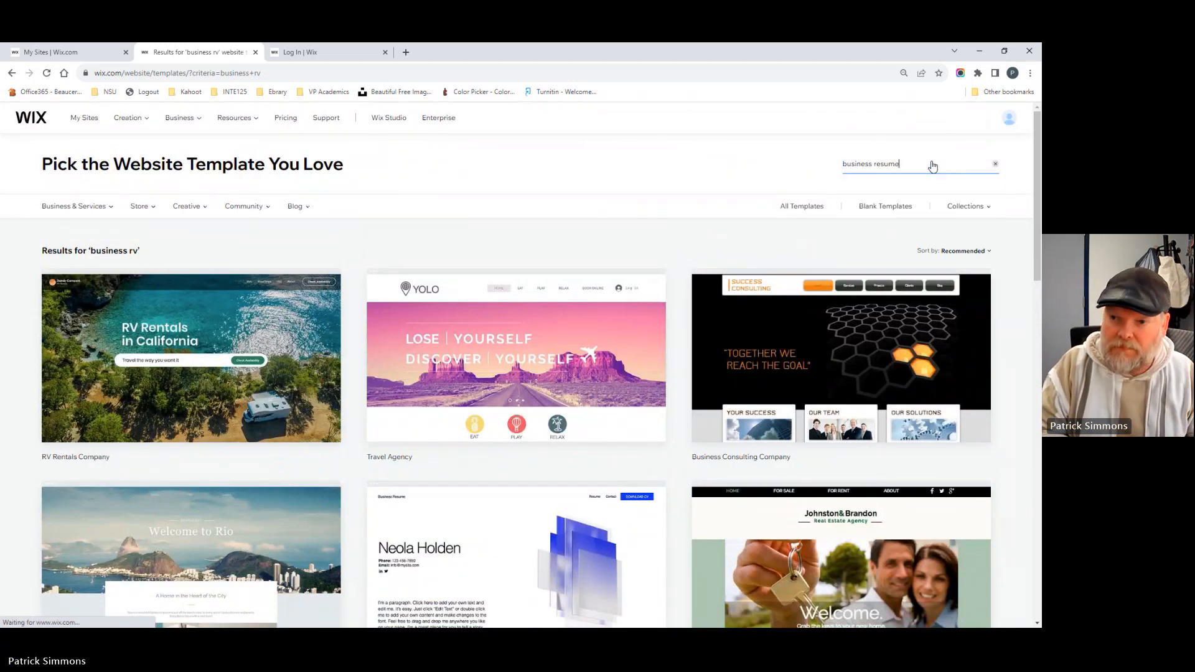
{"action": "key", "text": "Return"}
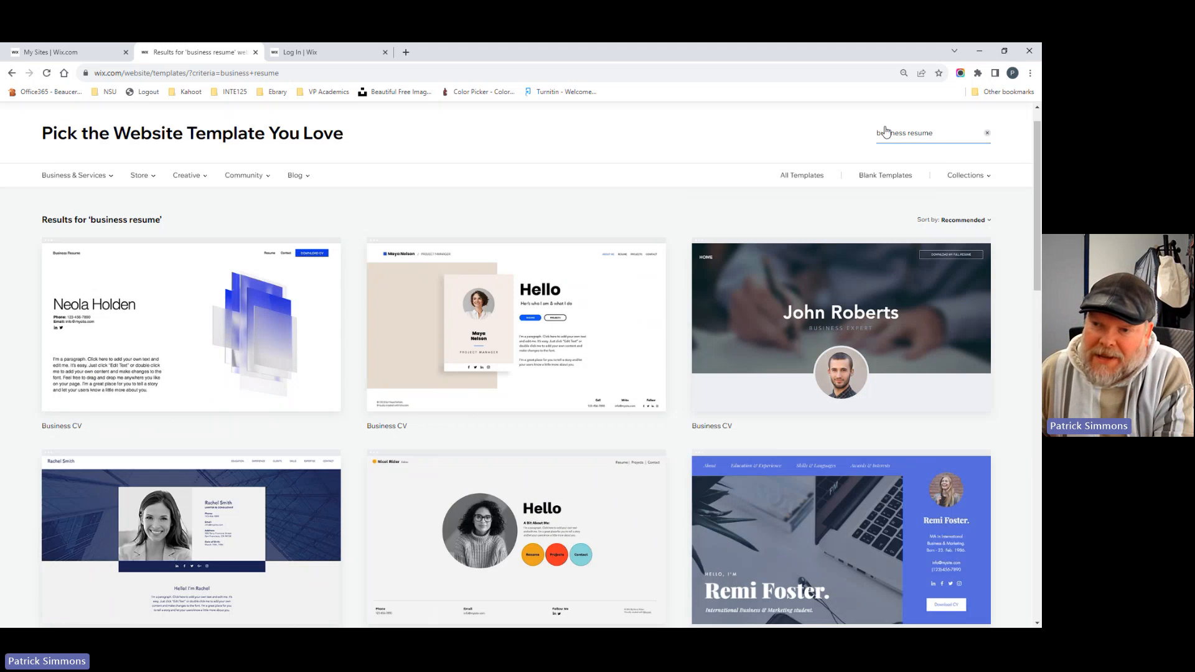
- Open the Business CV template with the beige background, profile card and Hello heading for editing
{"action": "mouse_move", "coordinate": [568, 283]}
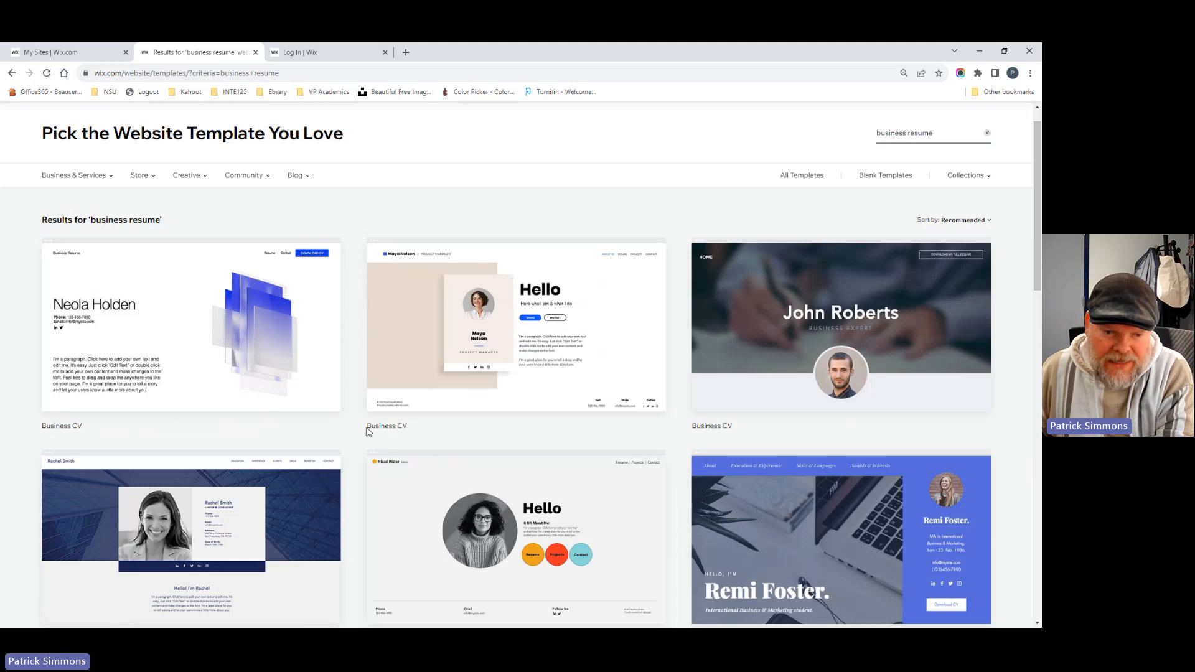
{"action": "left_click_drag", "start_coordinate": [367, 427], "coordinate": [406, 428]}
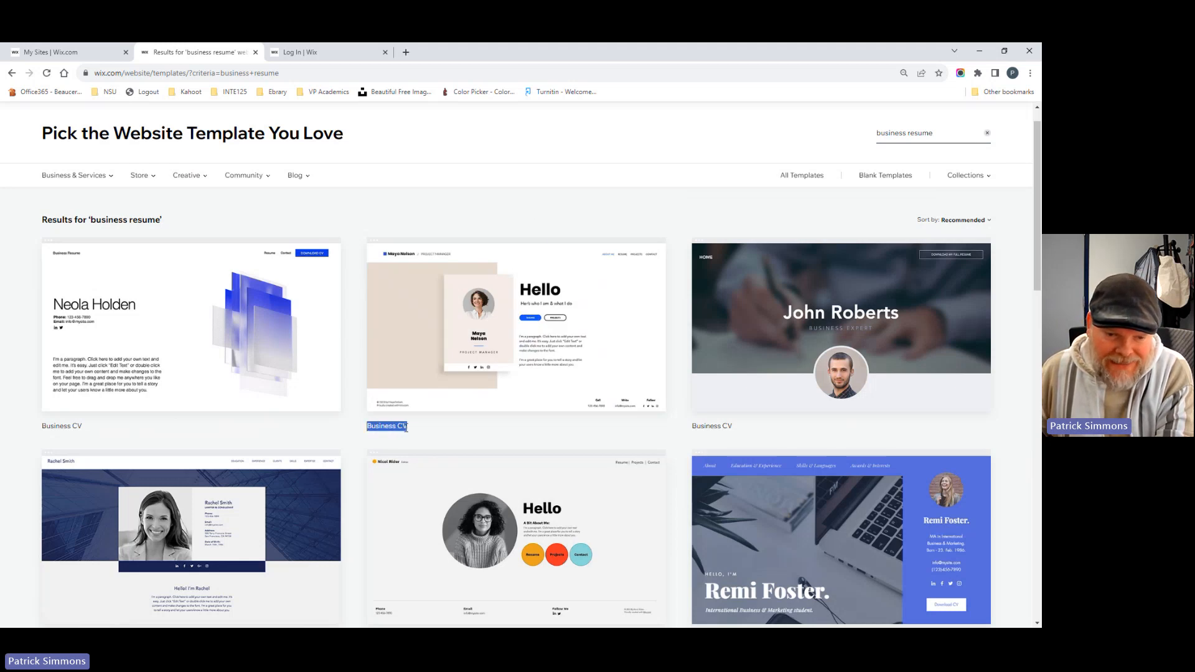
{"action": "left_click", "coordinate": [448, 435]}
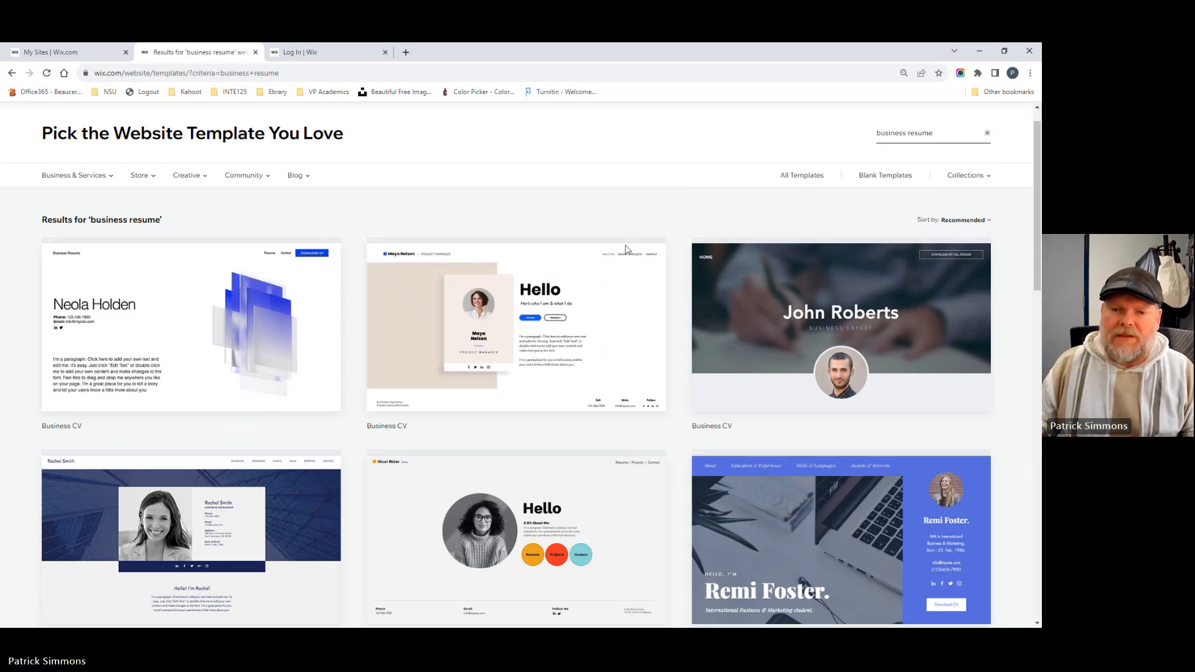
{"action": "mouse_move", "coordinate": [565, 317]}
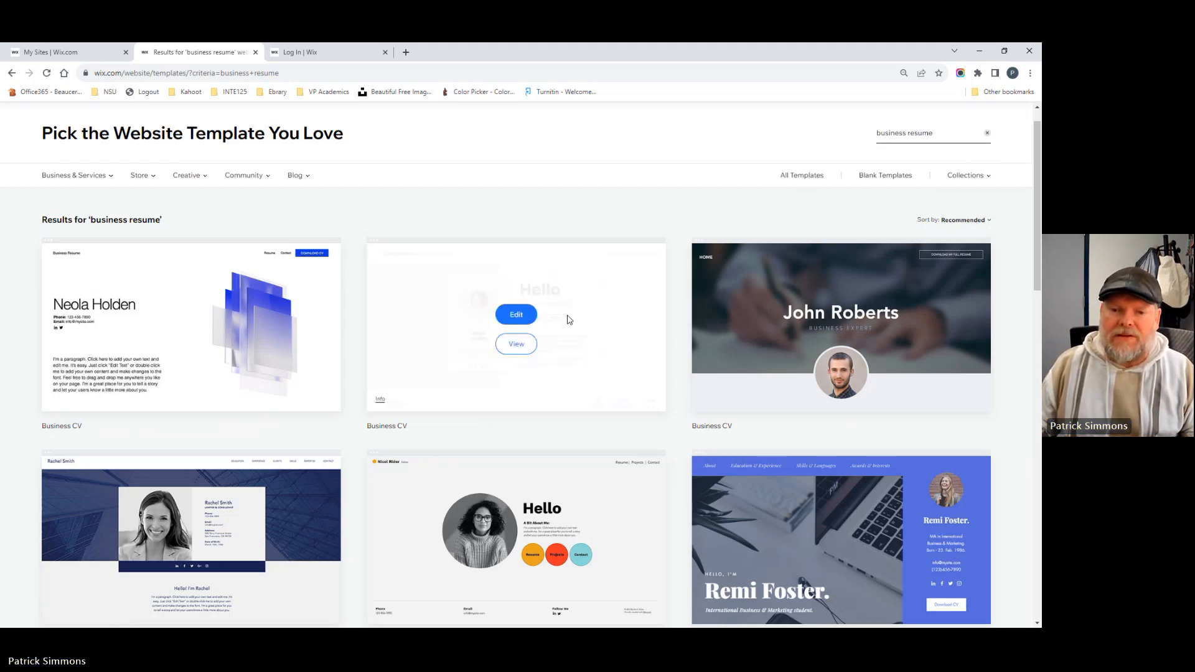
{"action": "left_click", "coordinate": [513, 315]}
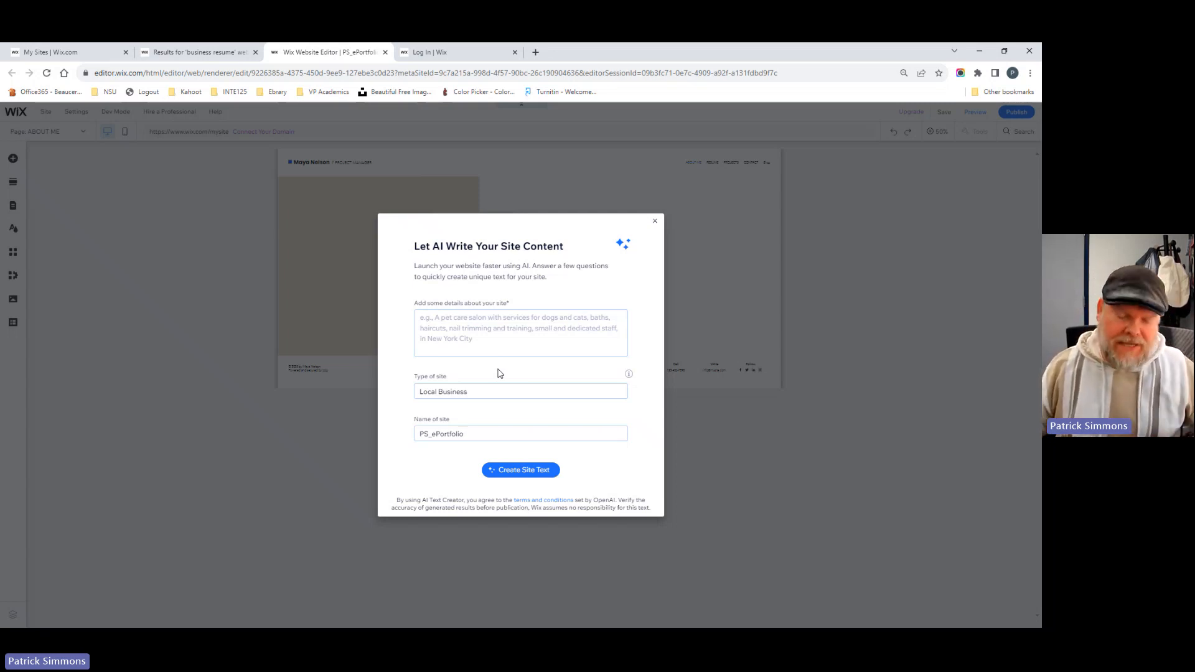
- Enter the site details "My personal e-portfolio, where I showcase my experiences and some of the projects and accomplishments I'm proud of."
{"action": "left_click", "coordinate": [493, 317]}
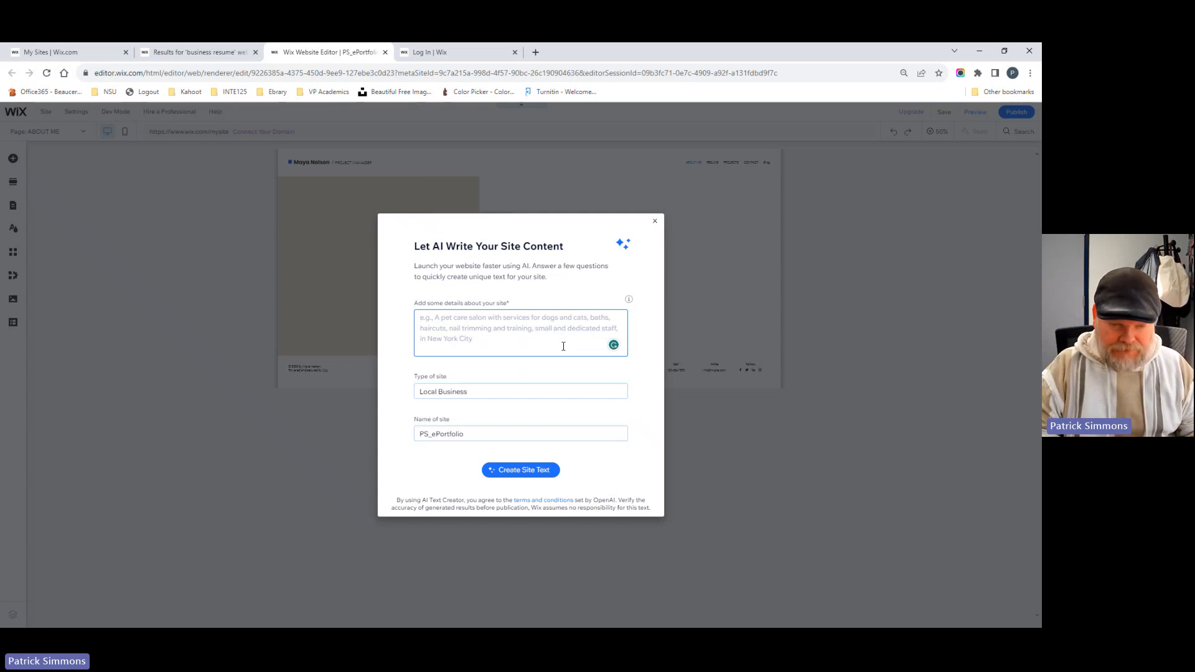
{"action": "type", "text": "My personal"}
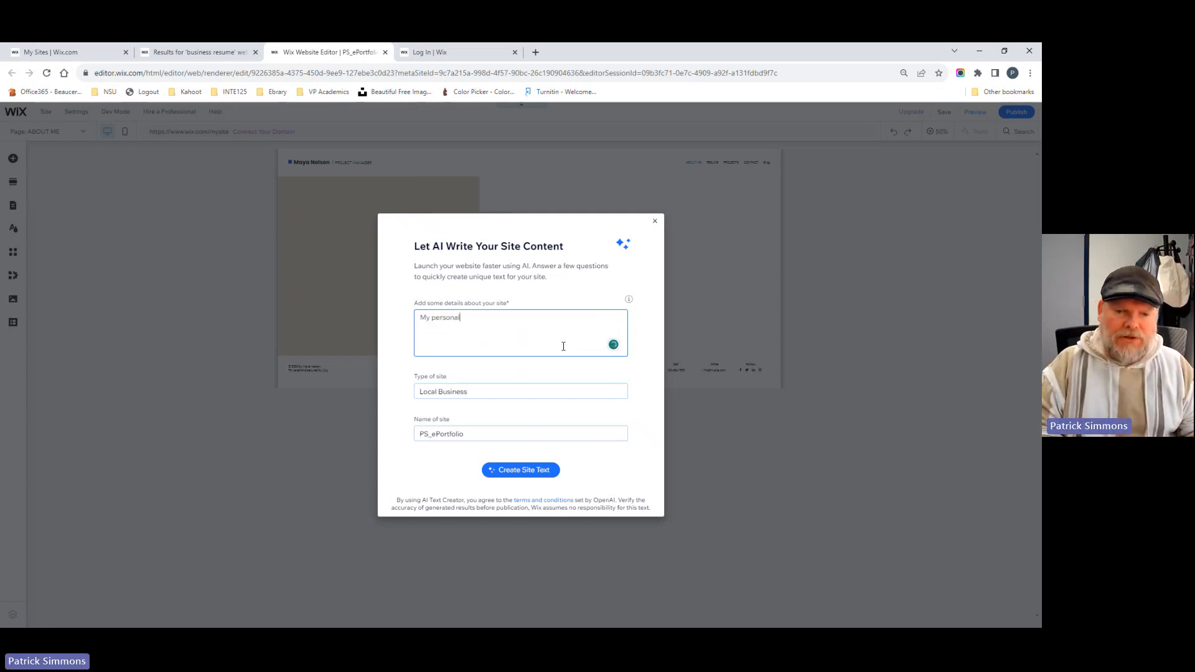
{"action": "type", "text": " e-port"}
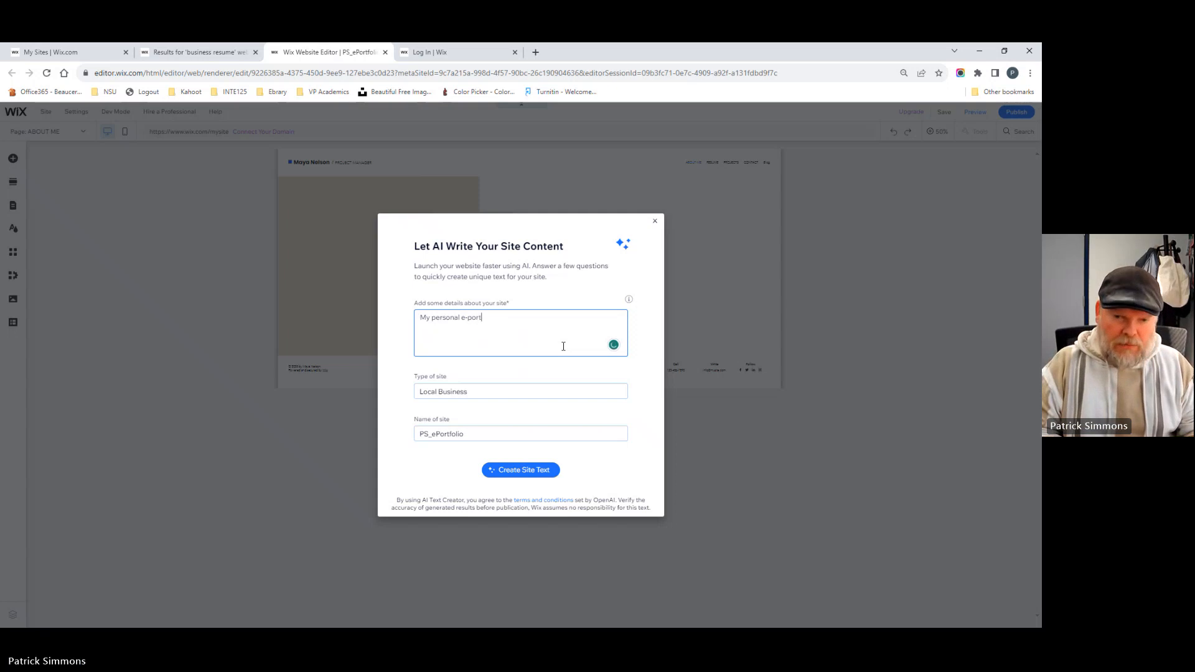
{"action": "type", "text": "folio, where "}
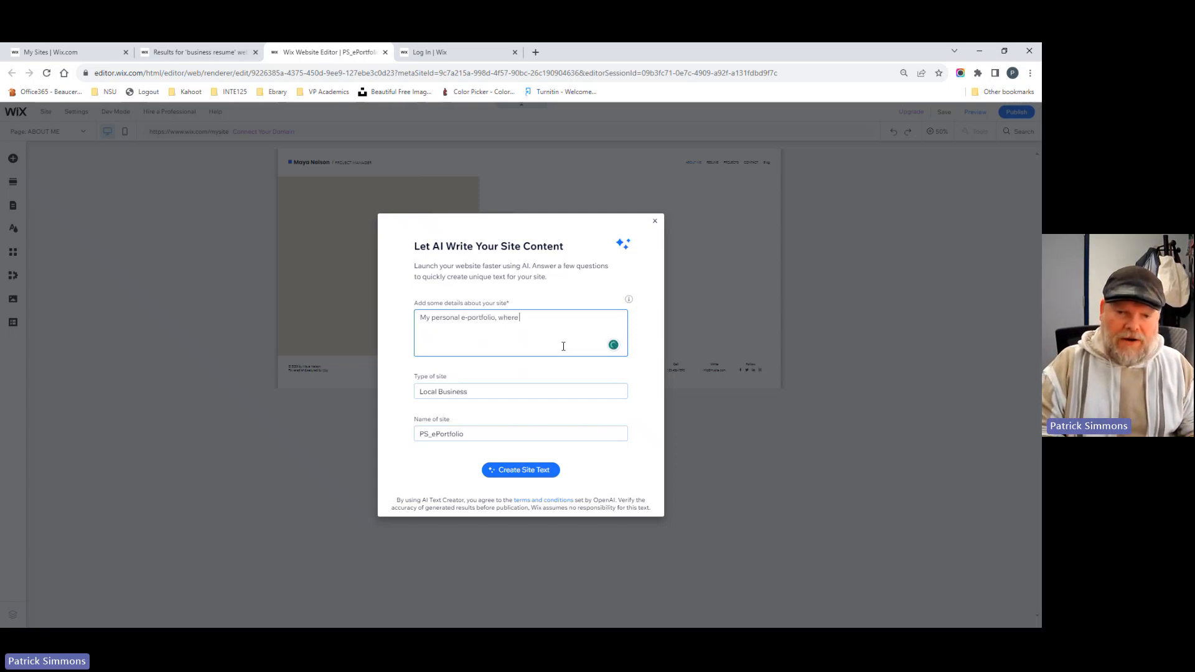
{"action": "type", "text": "I showcase my "}
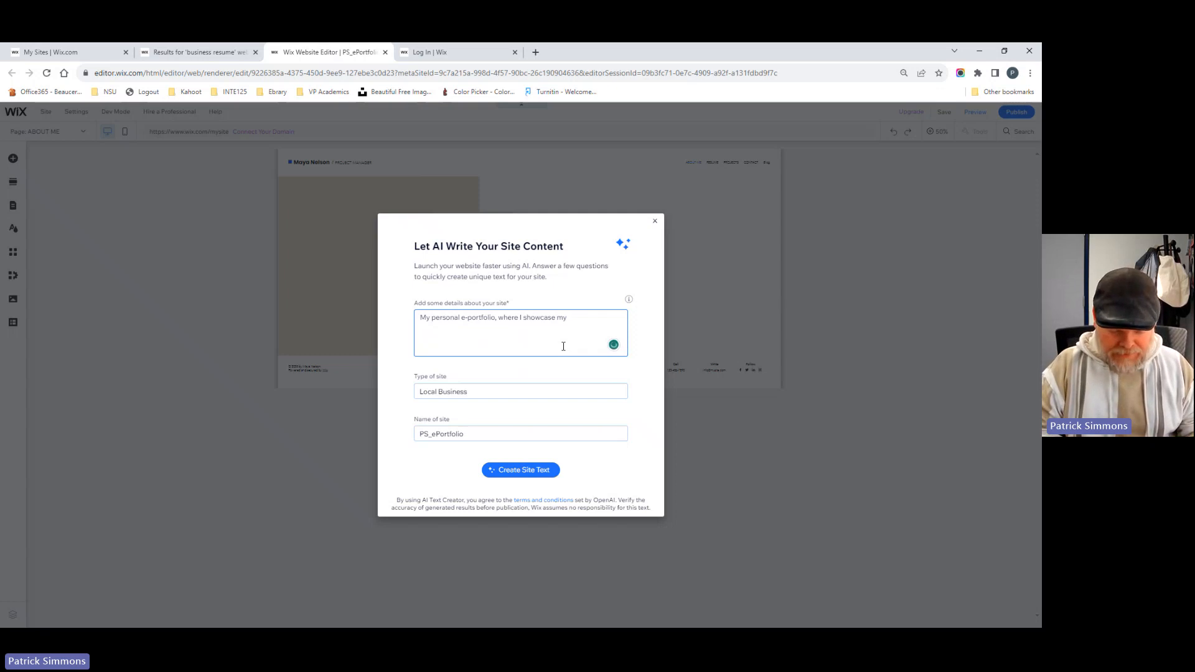
{"action": "type", "text": "exerpe"}
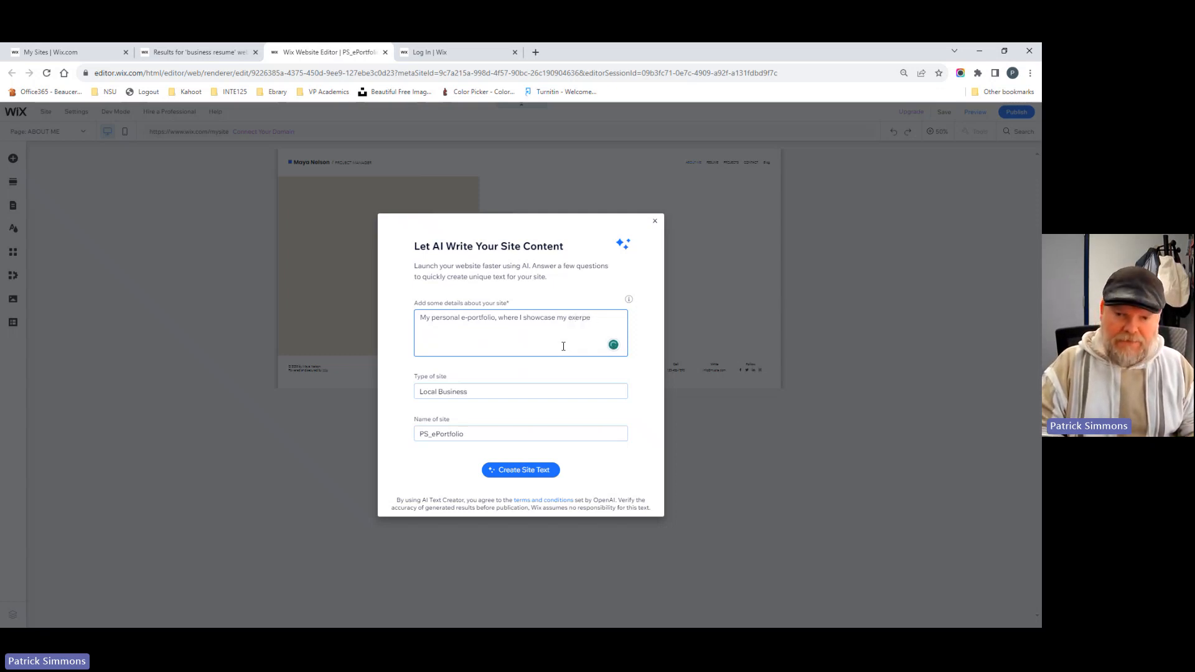
{"action": "key", "text": "BackSpace"}
{"action": "key", "text": "BackSpace"}
{"action": "key", "text": "BackSpace"}
{"action": "key", "text": "BackSpace"}
{"action": "type", "text": "perienc"}
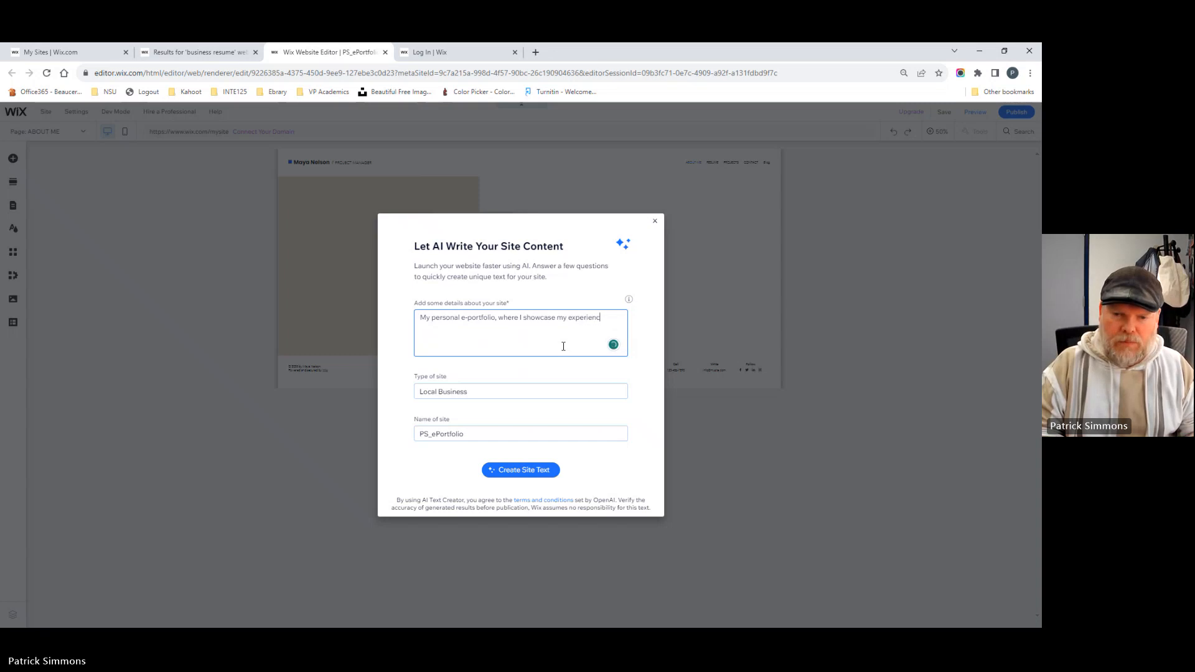
{"action": "type", "text": "es, and"}
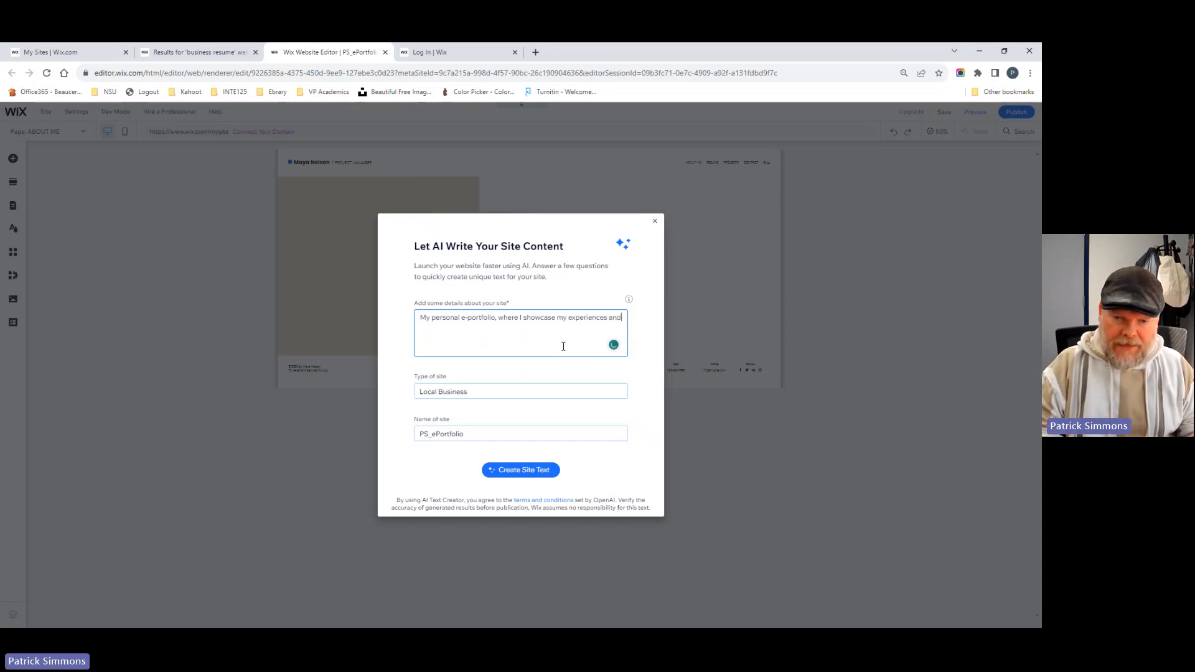
{"action": "type", "text": " some of the a"}
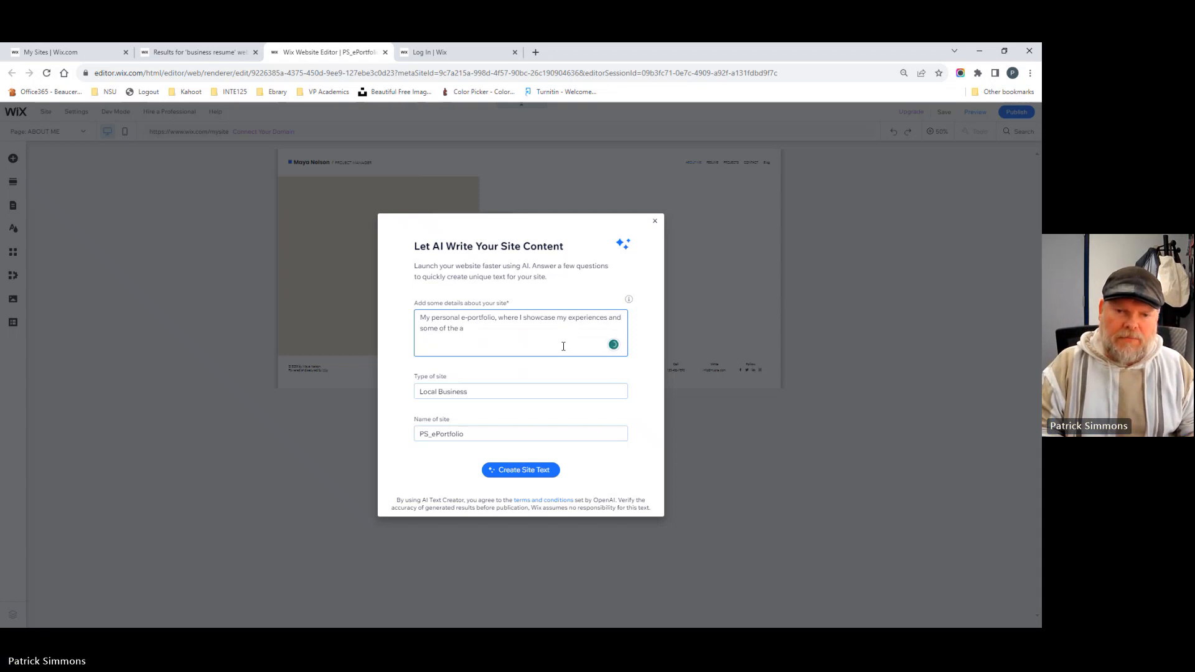
{"action": "type", "text": "rojects and accom"}
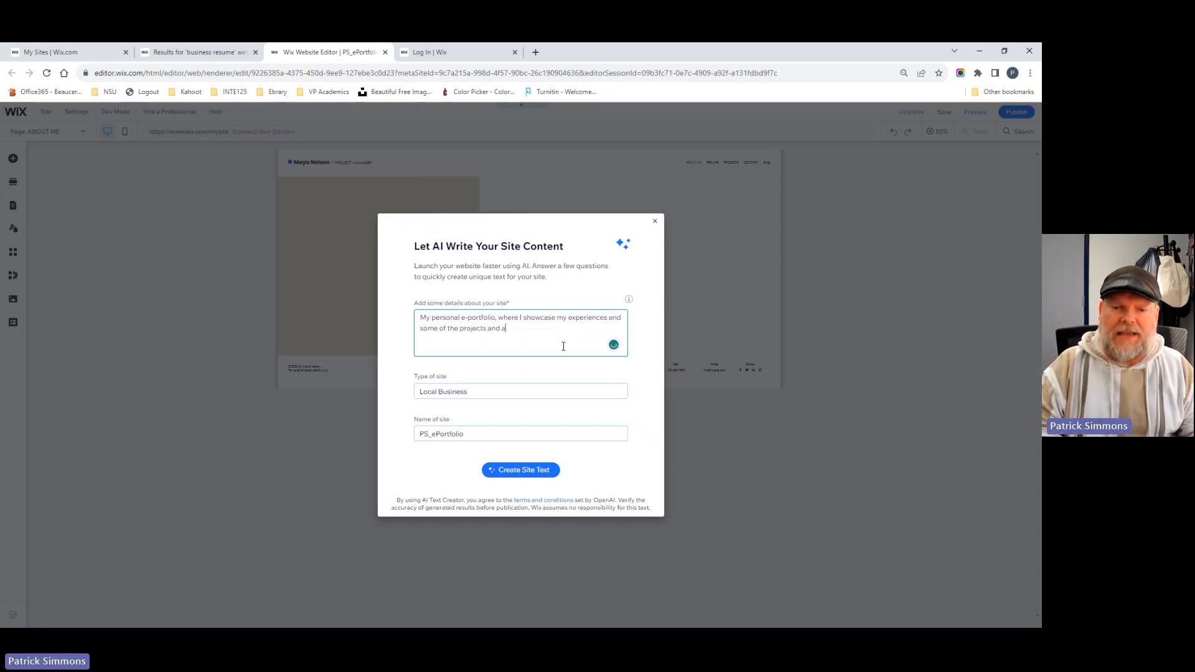
{"action": "type", "text": "plishmen"}
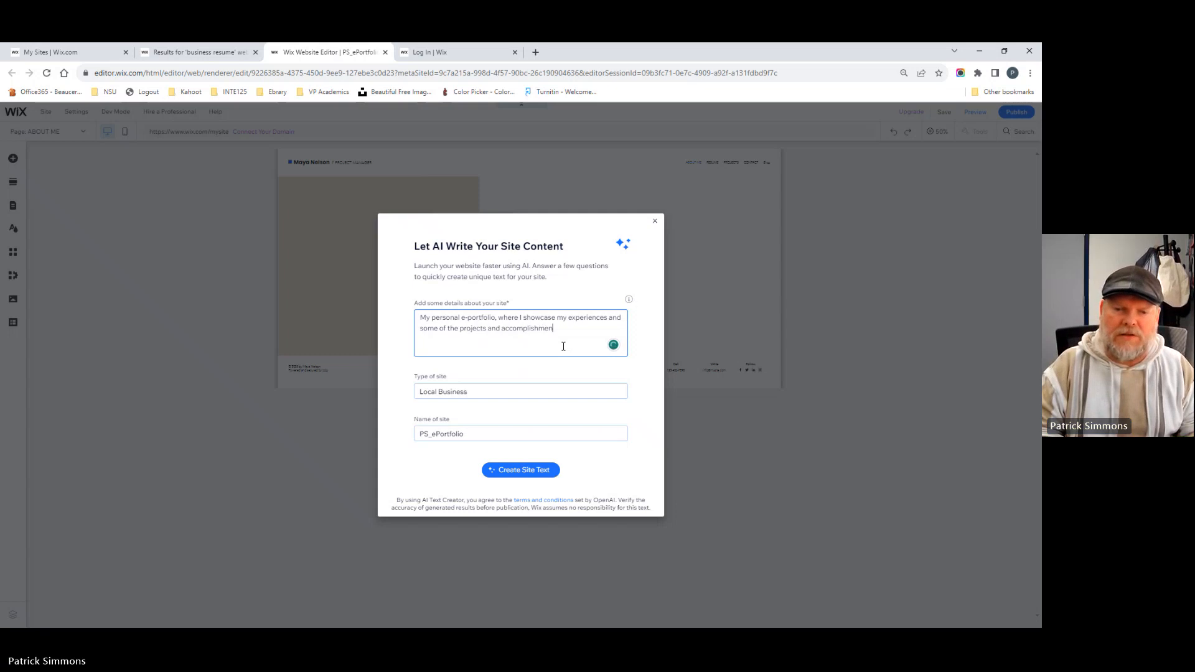
{"action": "type", "text": "ts I'm p"}
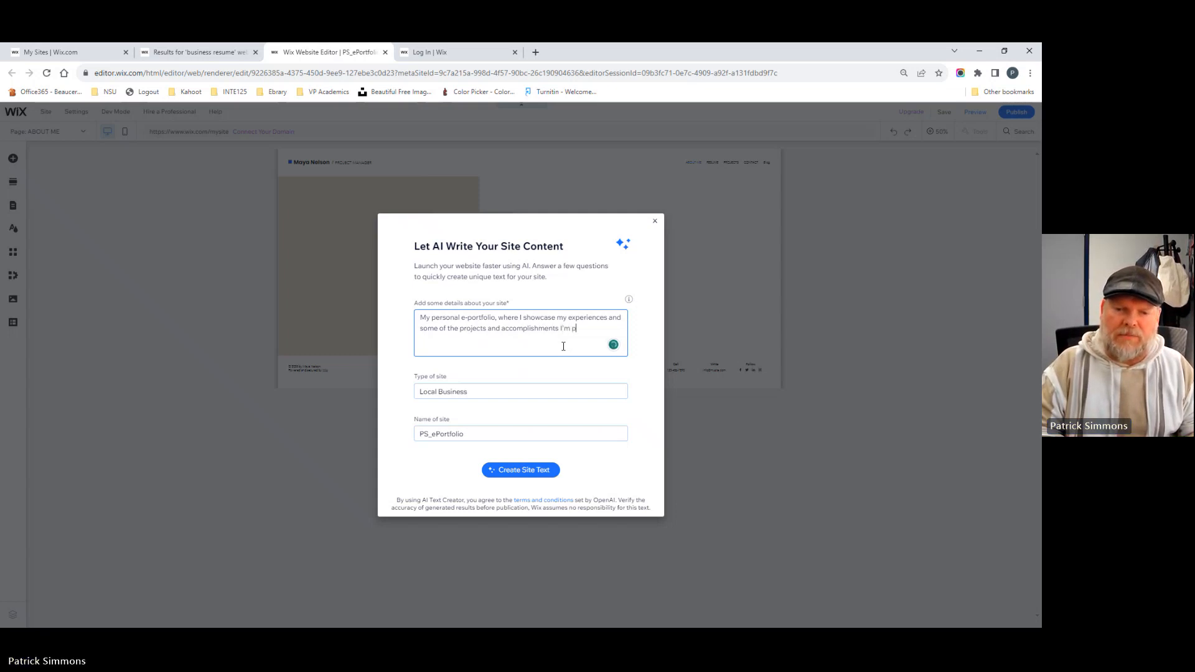
{"action": "type", "text": "roud of."}
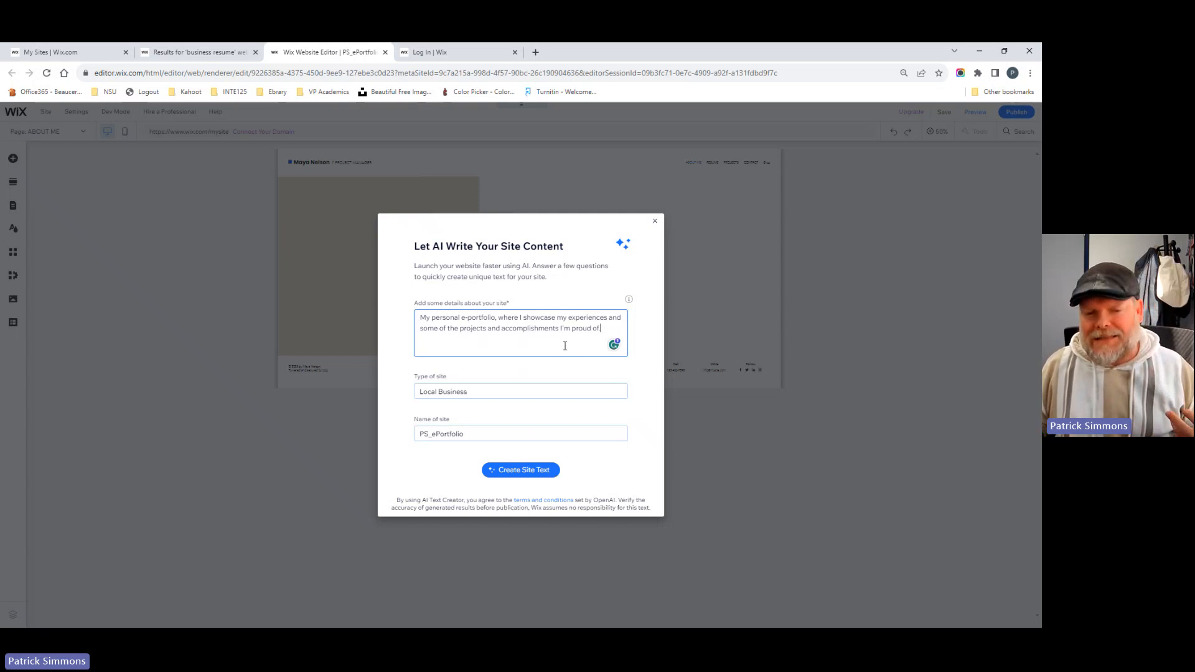
- Set the type of site to E-portfolio, keep the site name PS_ePortfolio, and create the AI-written site text
{"action": "left_click", "coordinate": [509, 391]}
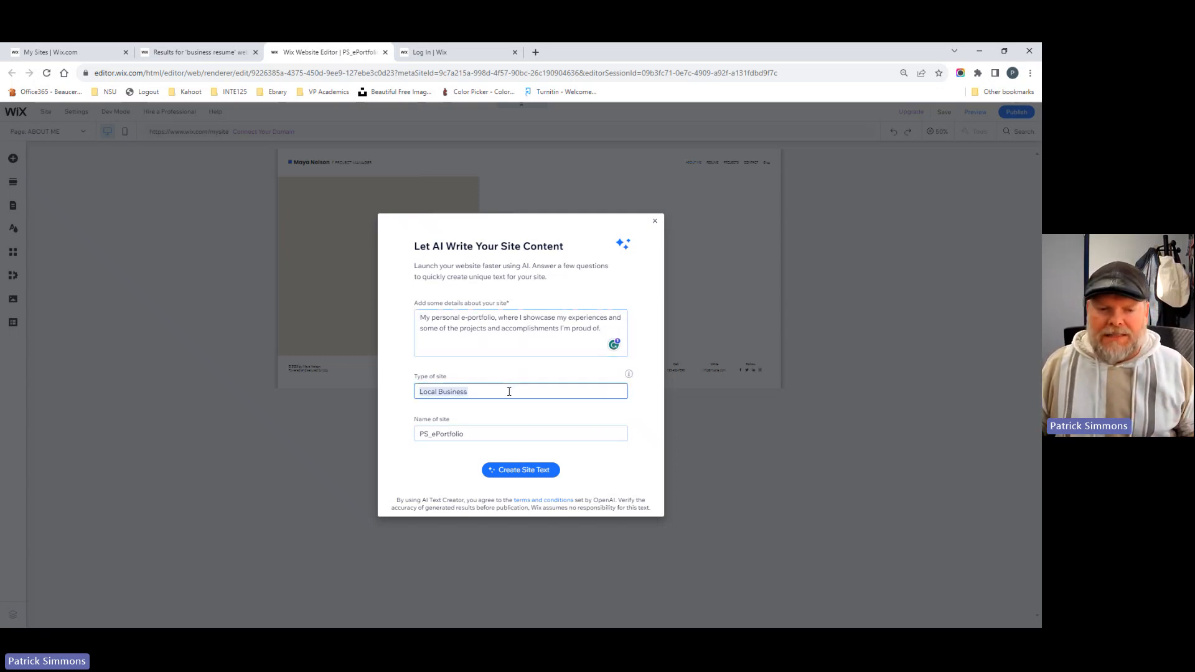
{"action": "type", "text": "e-"}
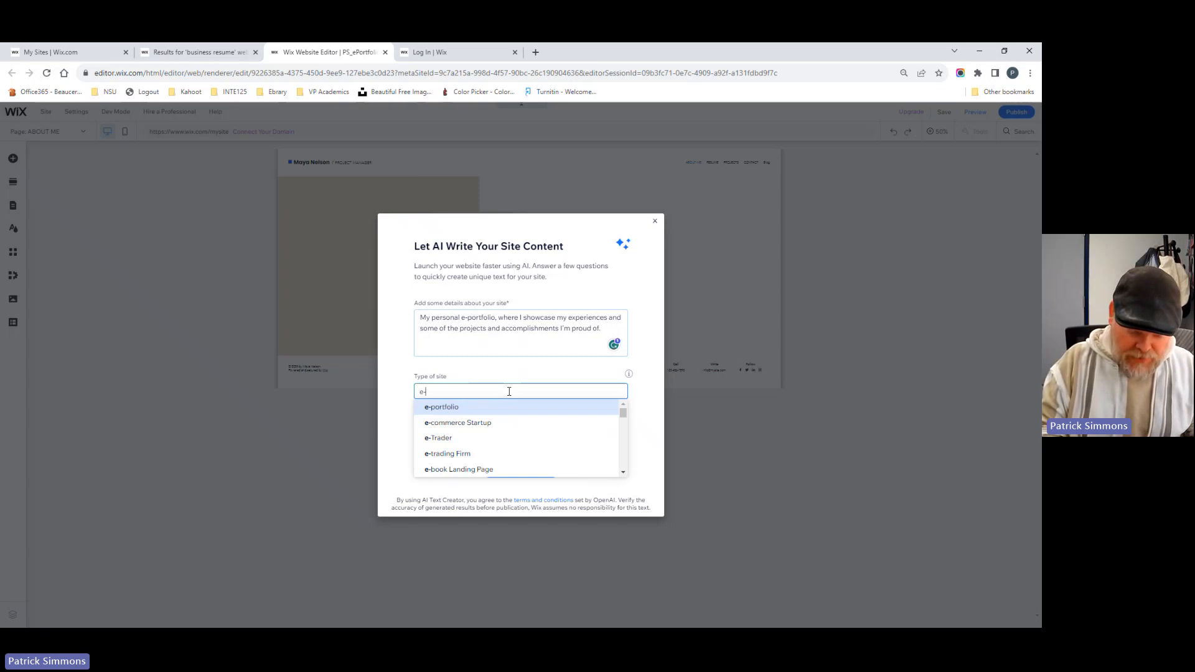
{"action": "type", "text": "Portfolio"}
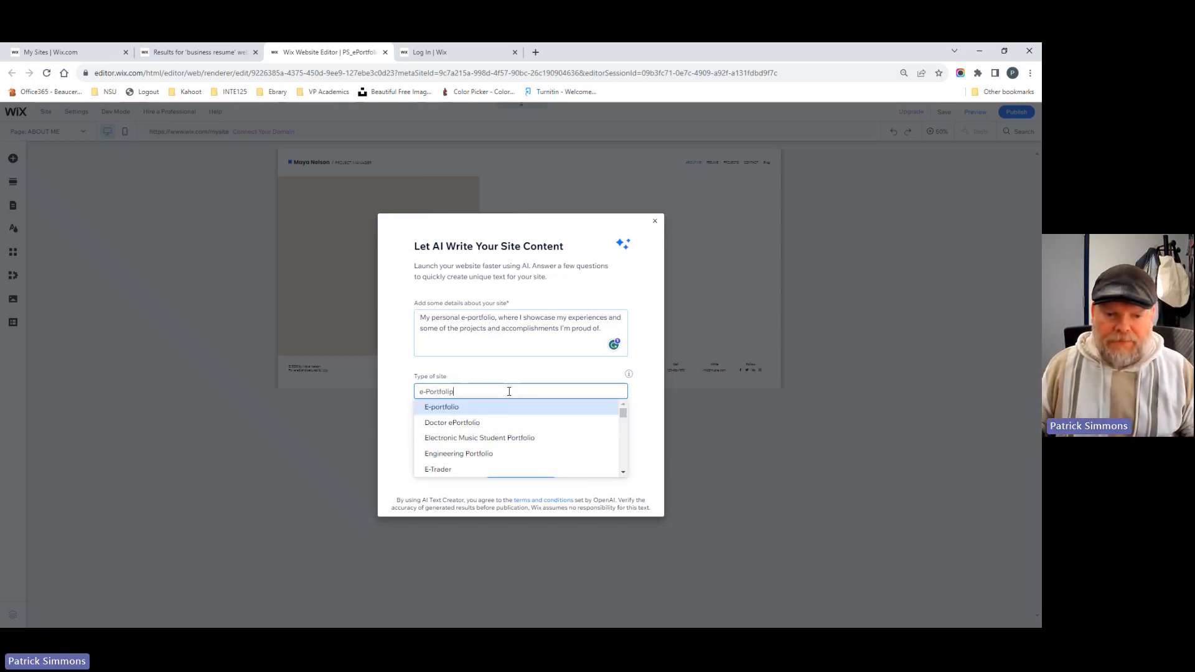
{"action": "left_click", "coordinate": [435, 408]}
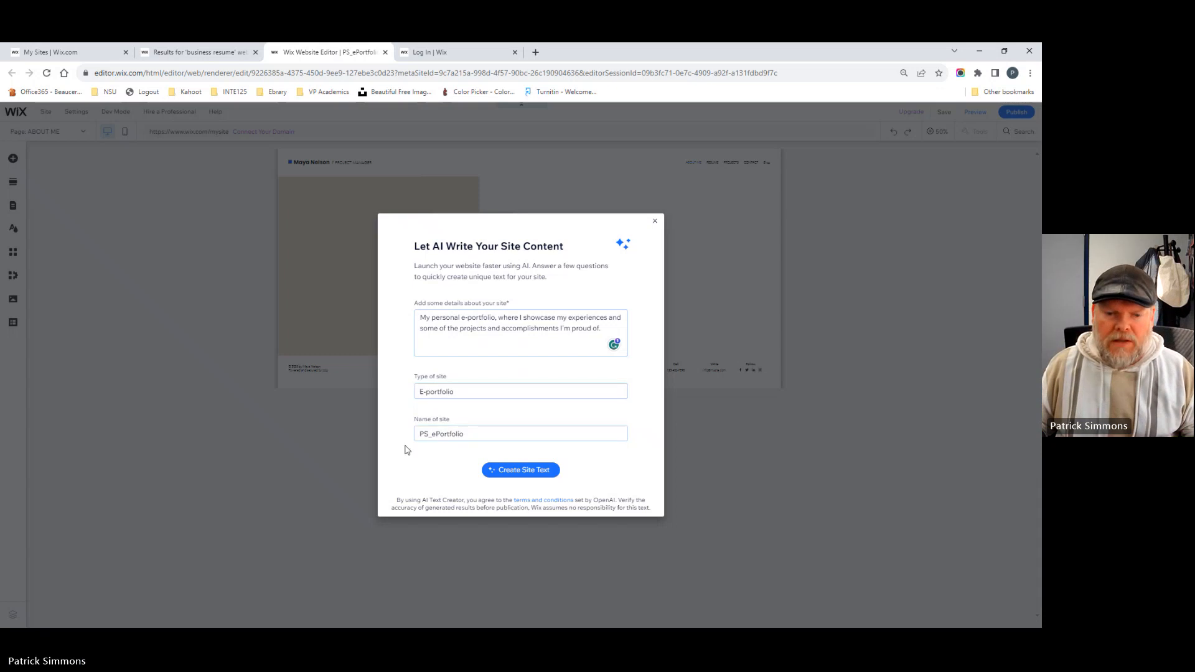
{"action": "left_click", "coordinate": [446, 435]}
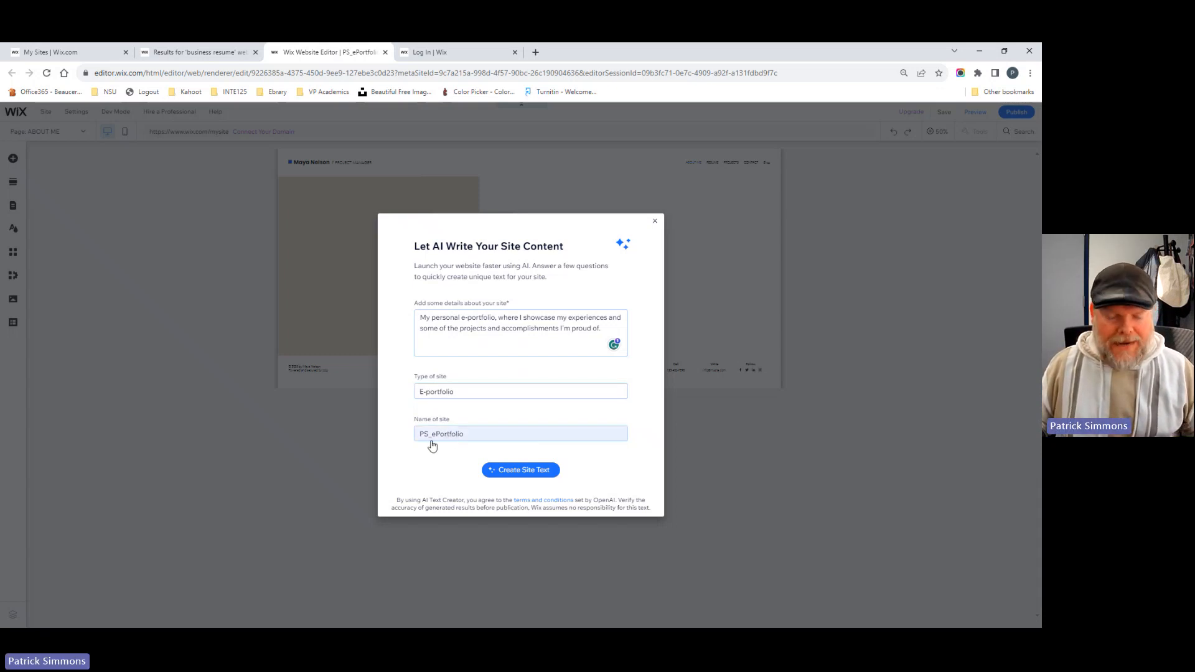
{"action": "left_click", "coordinate": [524, 471]}
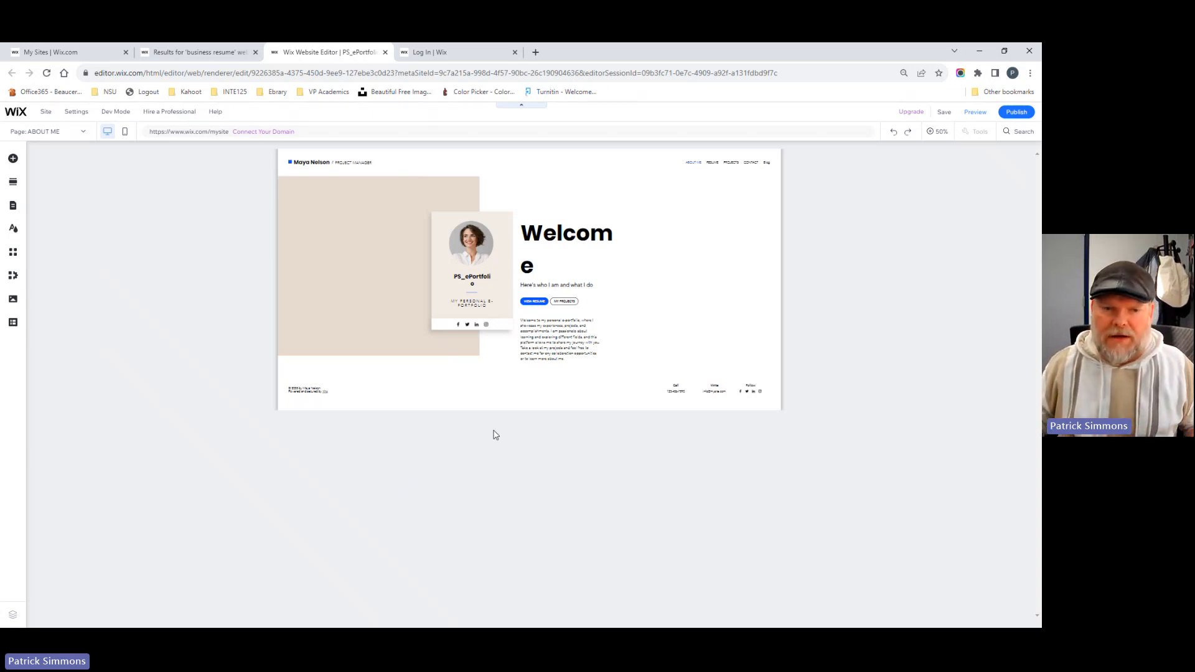
- Examine the generated ABOUT ME page at different browser zoom levels and at 50% and 100% editor zoom
{"action": "key", "text": "ctrl+plus"}
{"action": "key", "text": "ctrl+plus"}
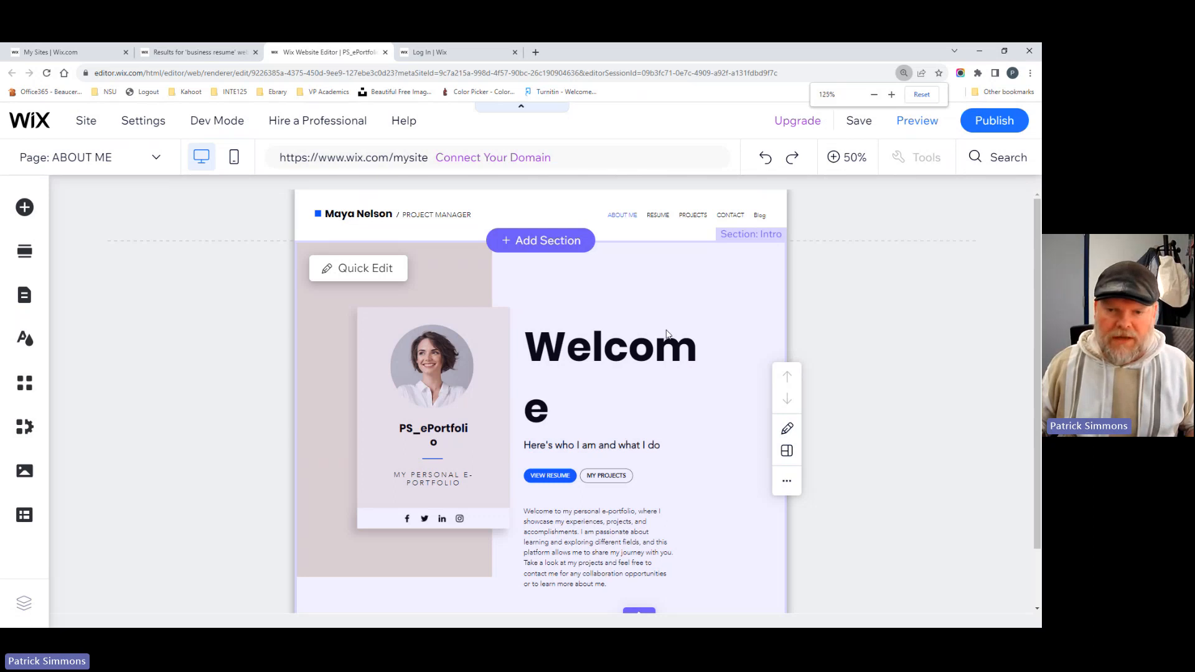
{"action": "key", "text": "ctrl+minus"}
{"action": "key", "text": "ctrl+minus"}
{"action": "key", "text": "ctrl+minus"}
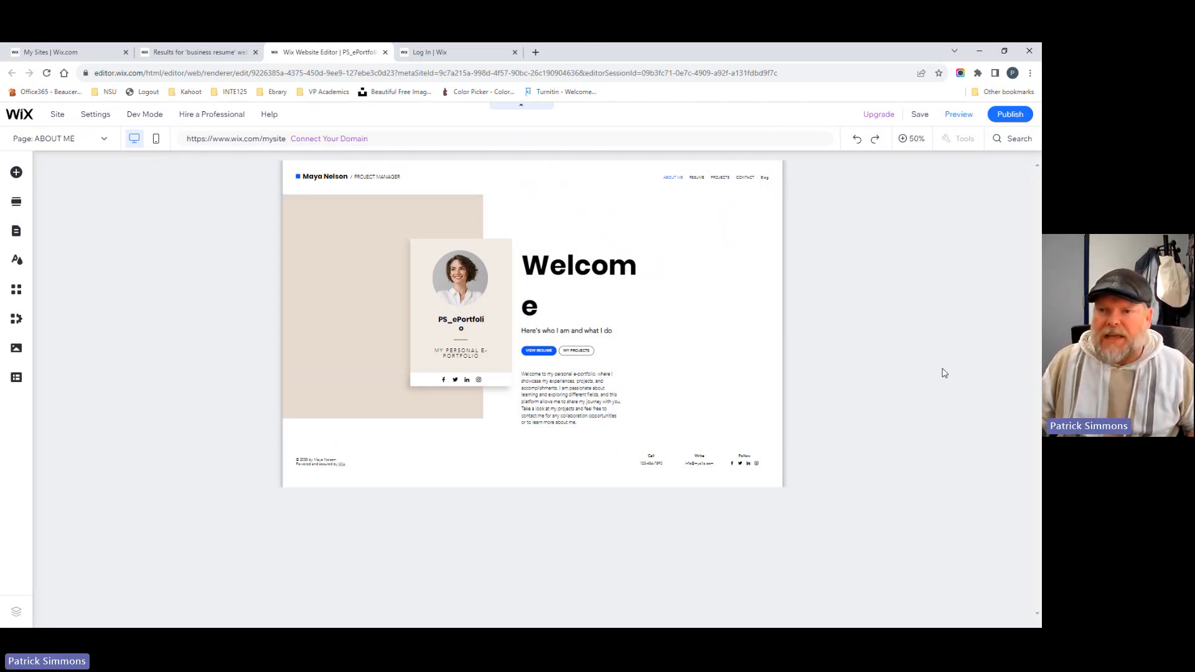
{"action": "key", "text": "ctrl+plus"}
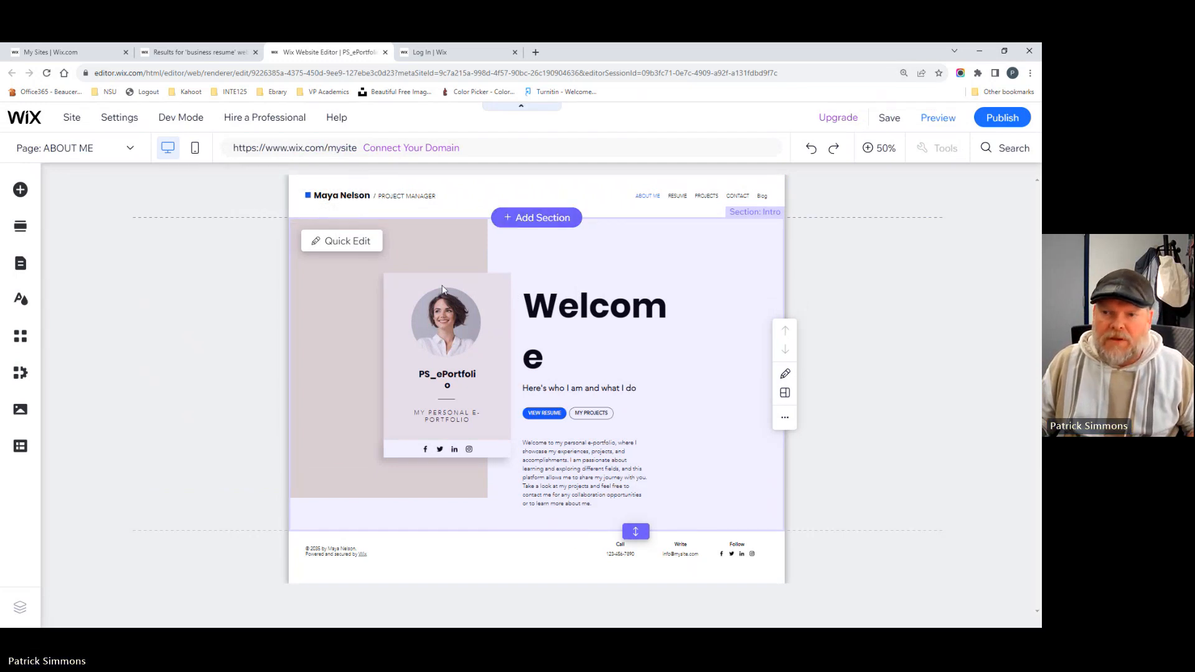
{"action": "key", "text": "ctrl+0"}
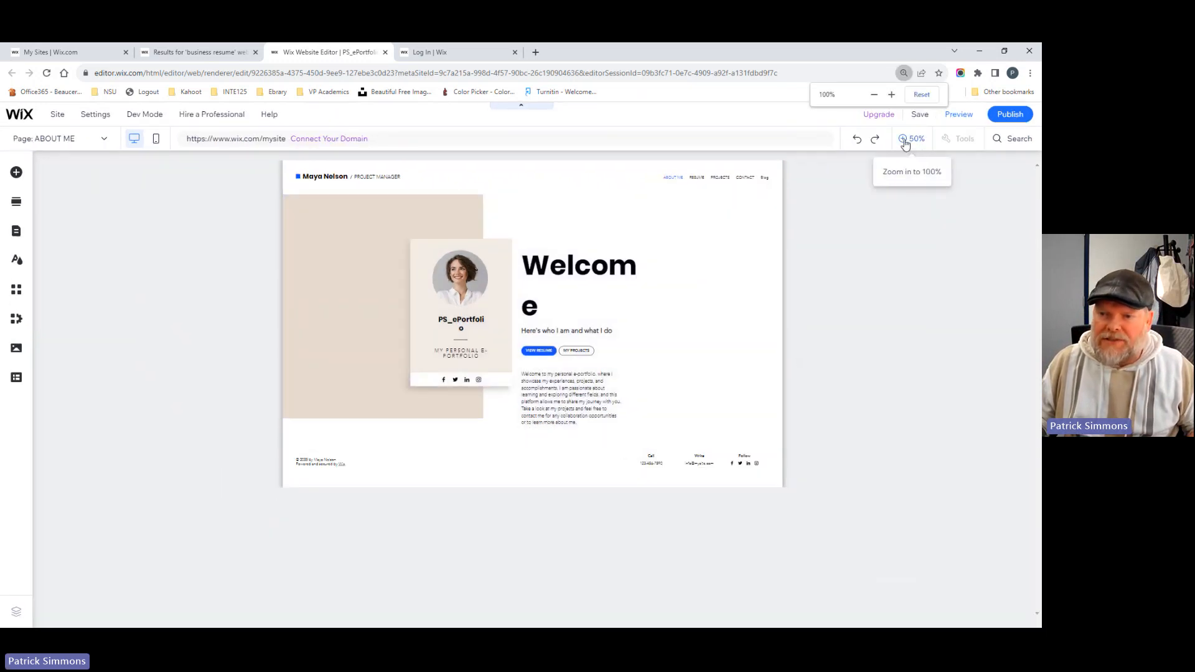
{"action": "left_click", "coordinate": [906, 141]}
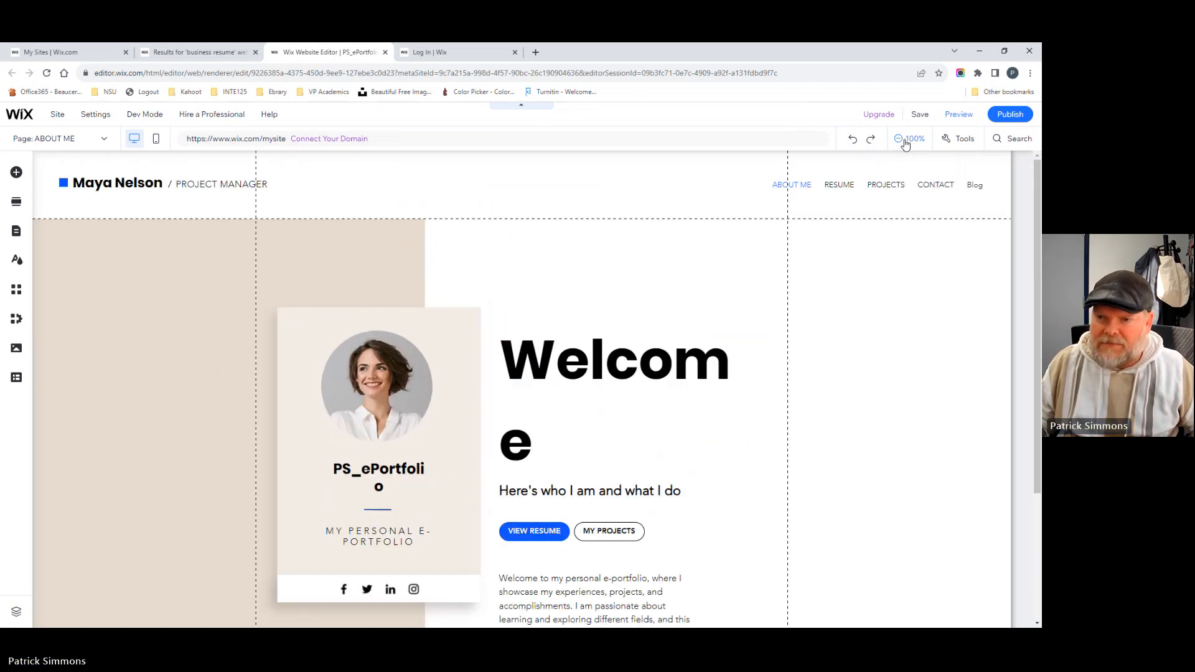
{"action": "left_click", "coordinate": [906, 141]}
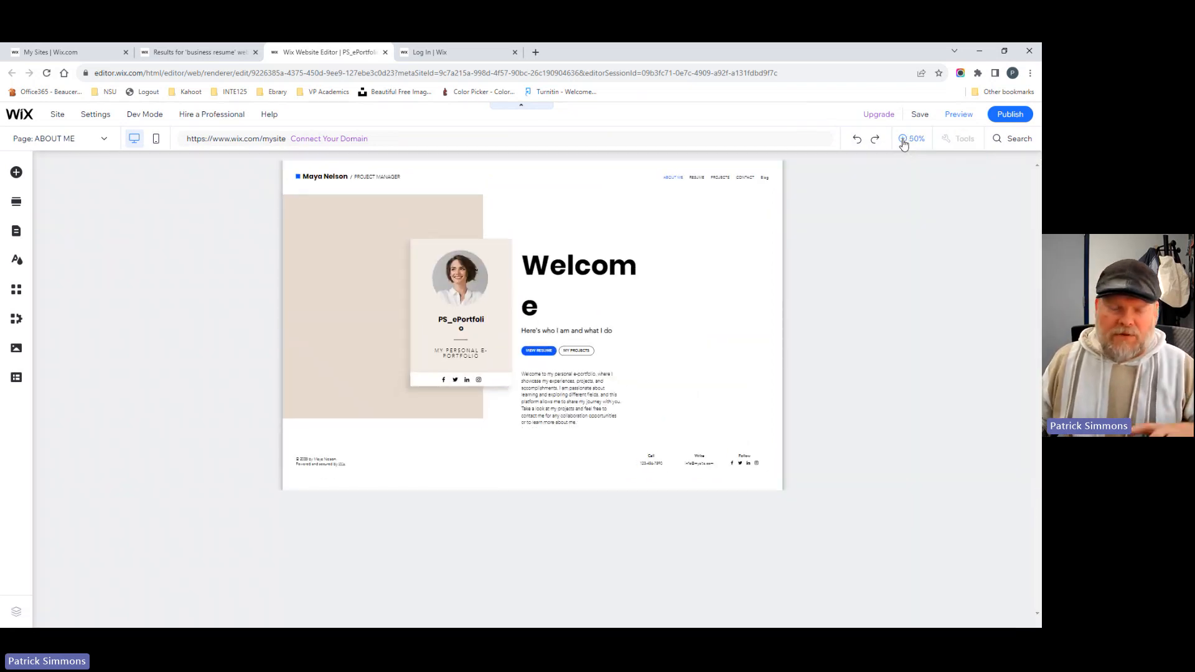
{"action": "left_click", "coordinate": [903, 143]}
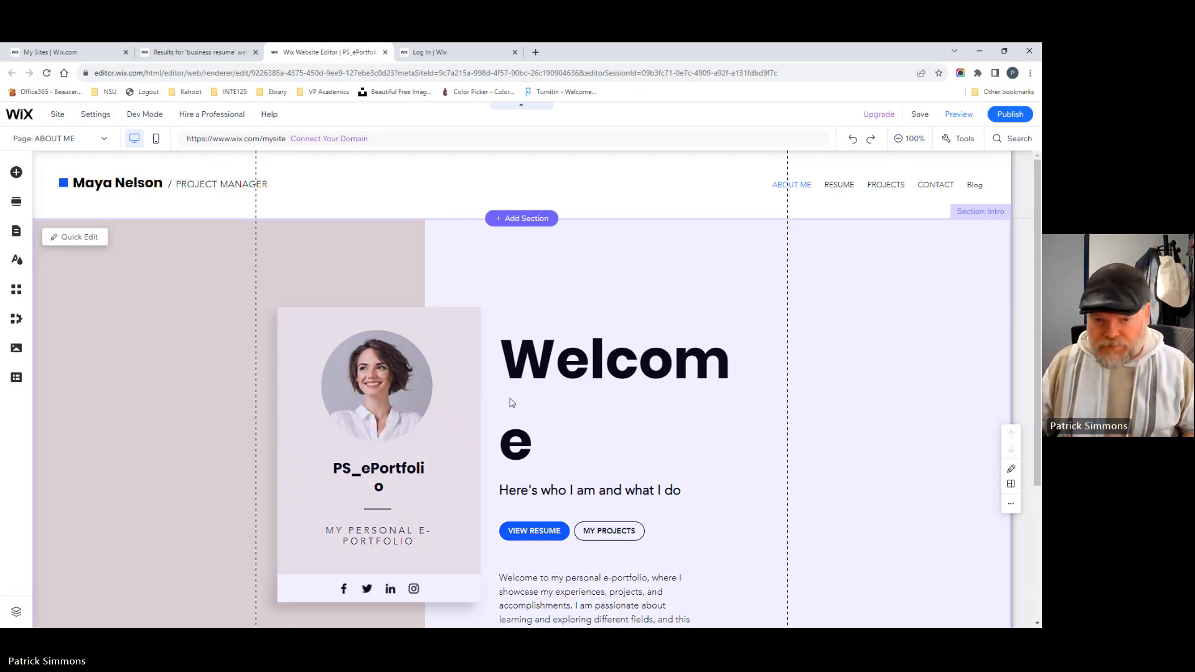
- Examine how the ABOUT ME page is divided into its header, Intro section and footer
{"action": "left_click", "coordinate": [524, 376]}
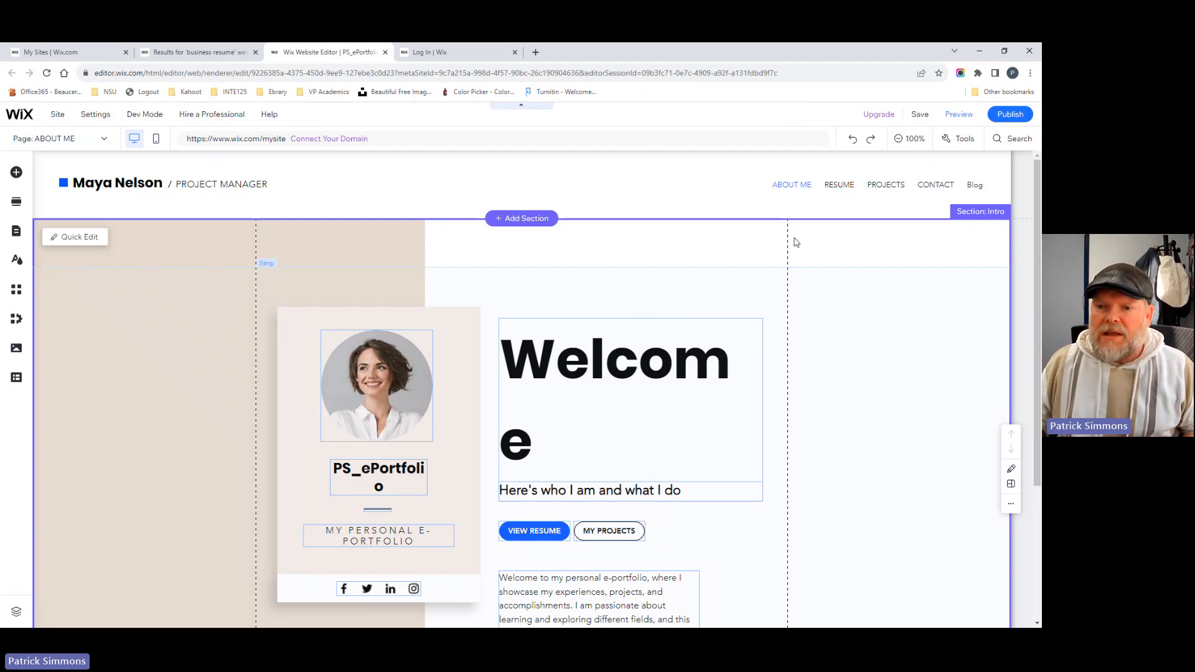
{"action": "left_click", "coordinate": [855, 194]}
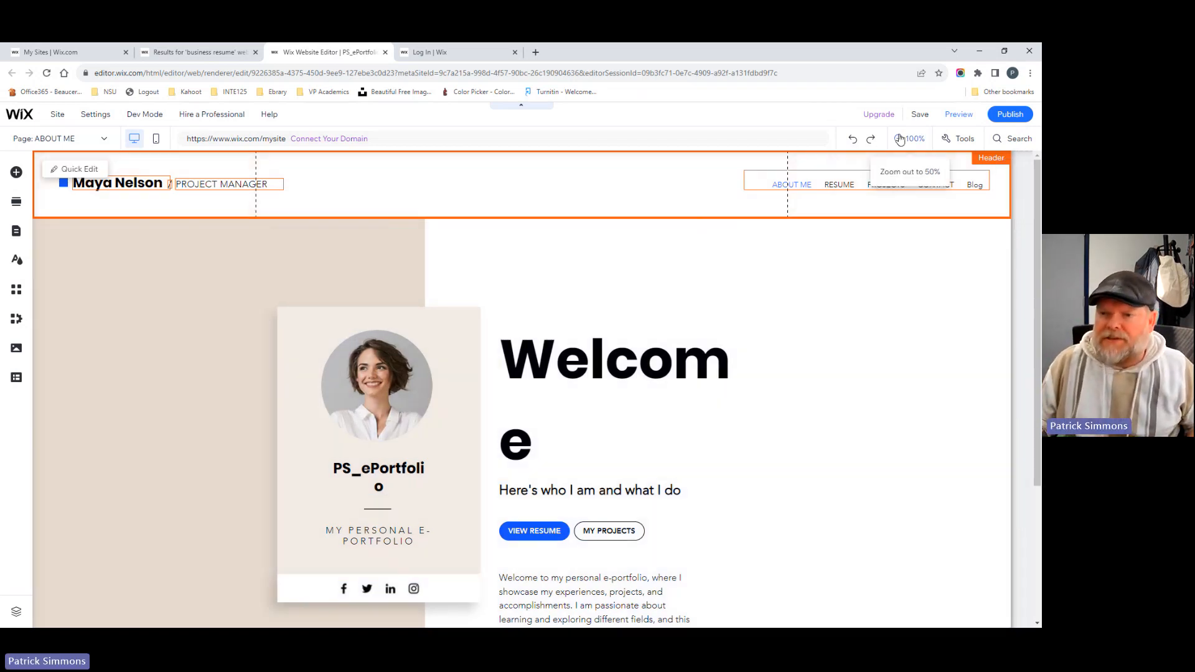
{"action": "left_click", "coordinate": [910, 138]}
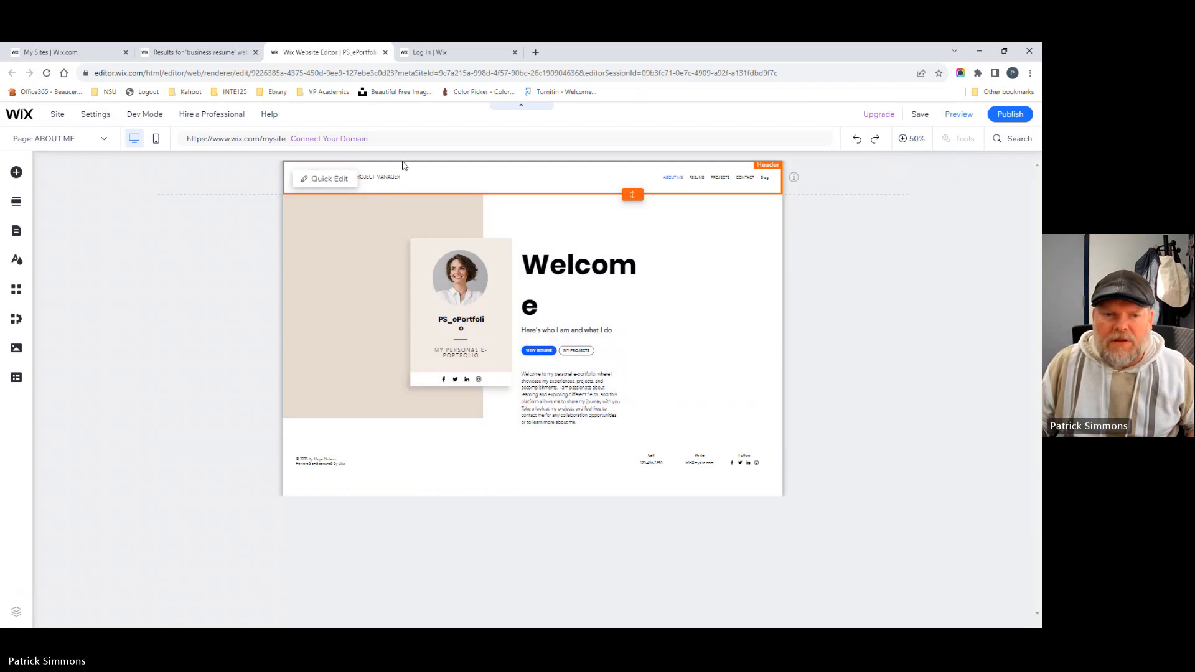
{"action": "left_click", "coordinate": [331, 285]}
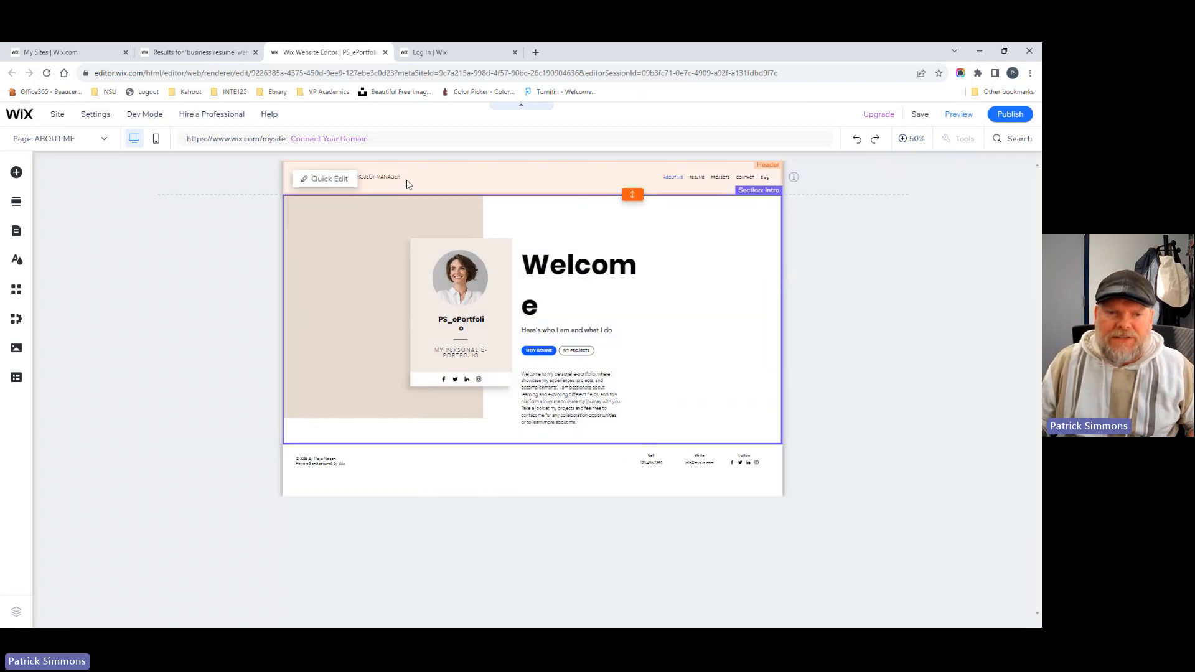
{"action": "left_click", "coordinate": [361, 173]}
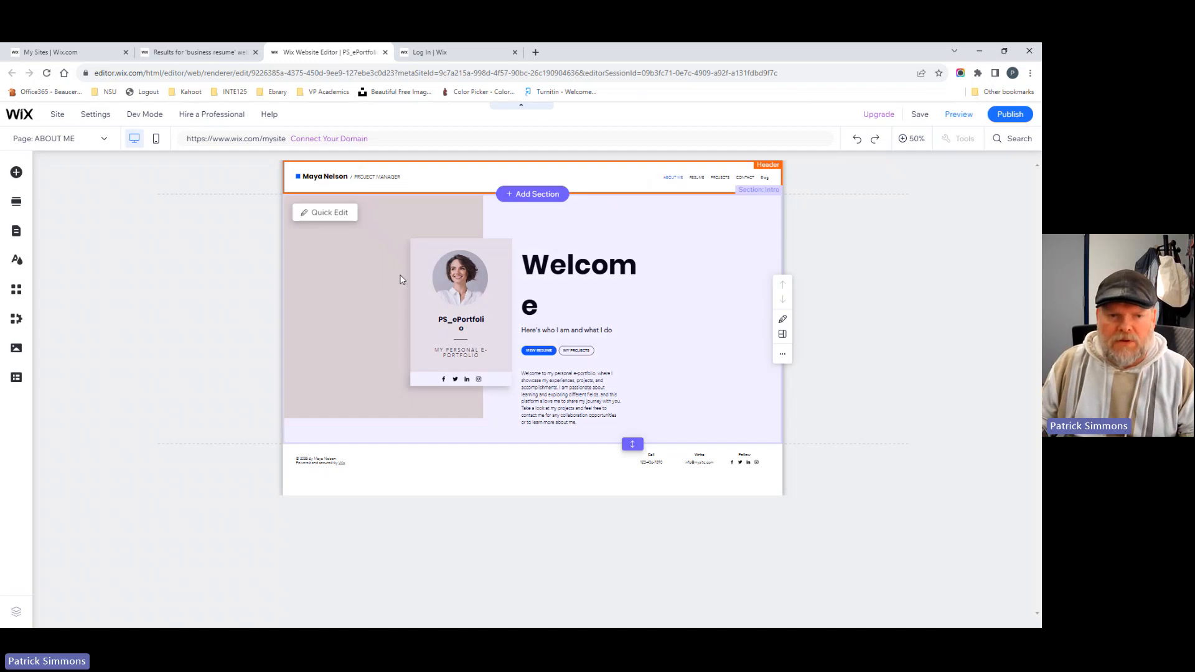
{"action": "left_click", "coordinate": [331, 319]}
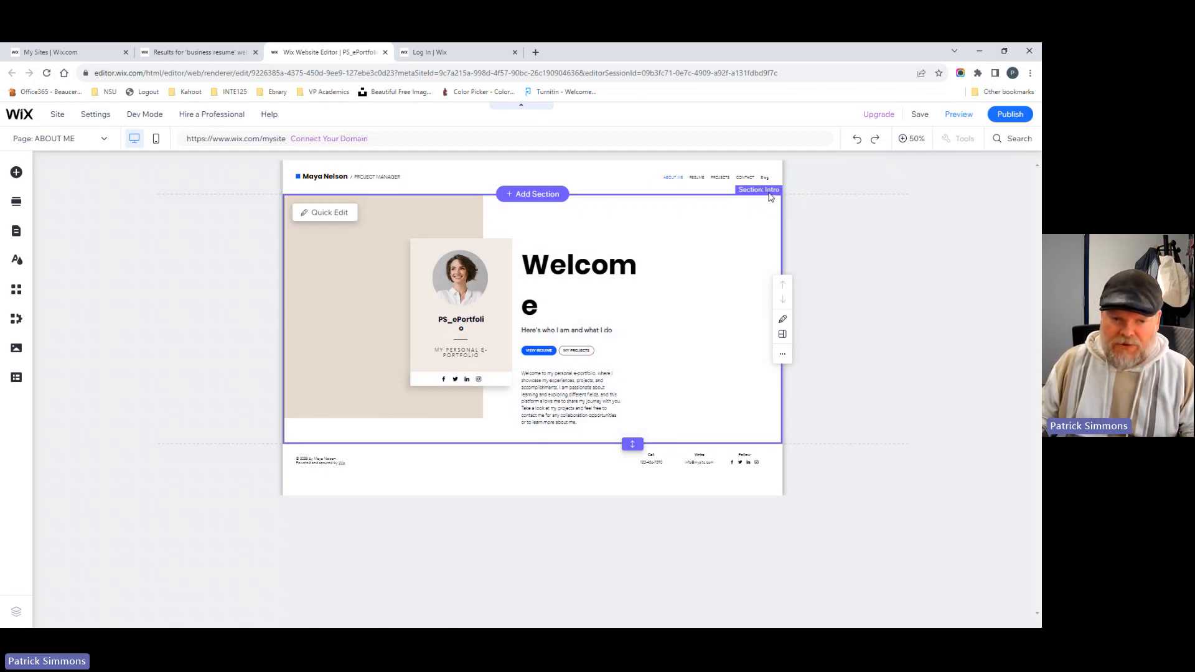
{"action": "left_click", "coordinate": [392, 479]}
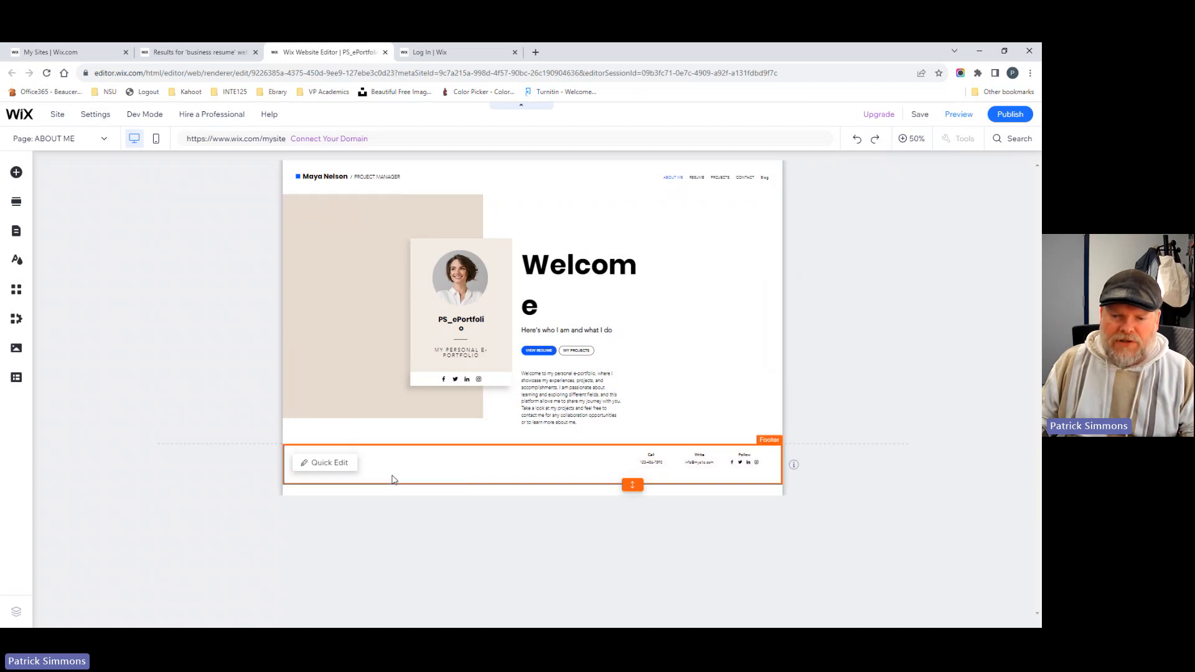
{"action": "left_click", "coordinate": [709, 229]}
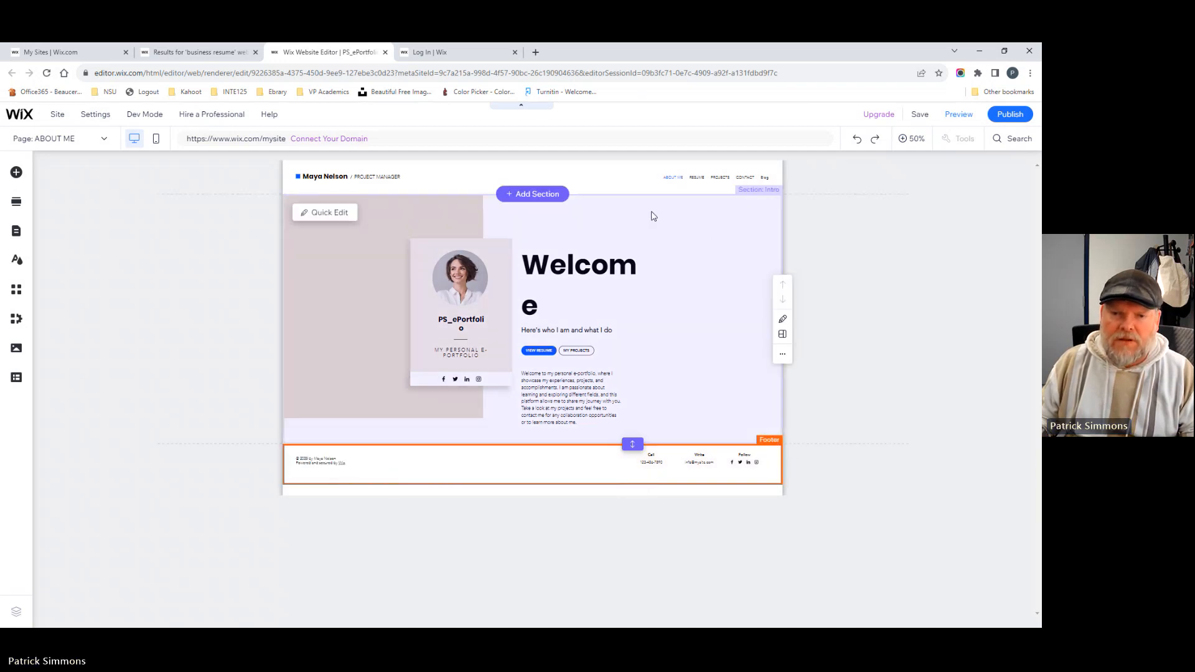
{"action": "left_click", "coordinate": [601, 175]}
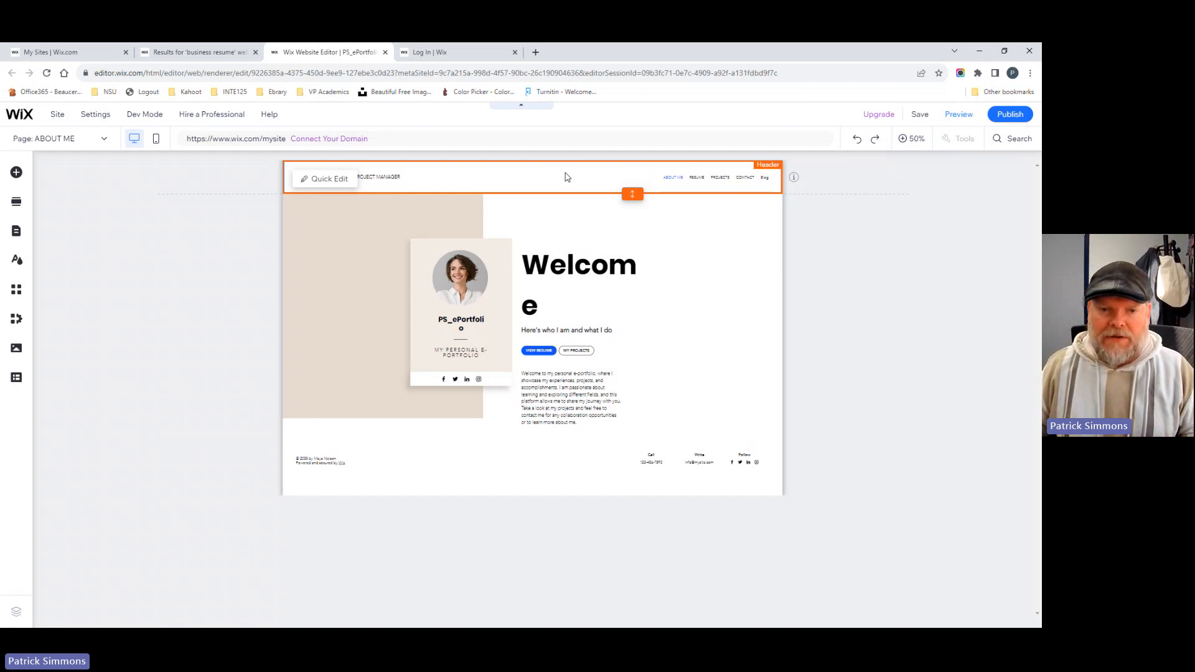
{"action": "left_click", "coordinate": [417, 468]}
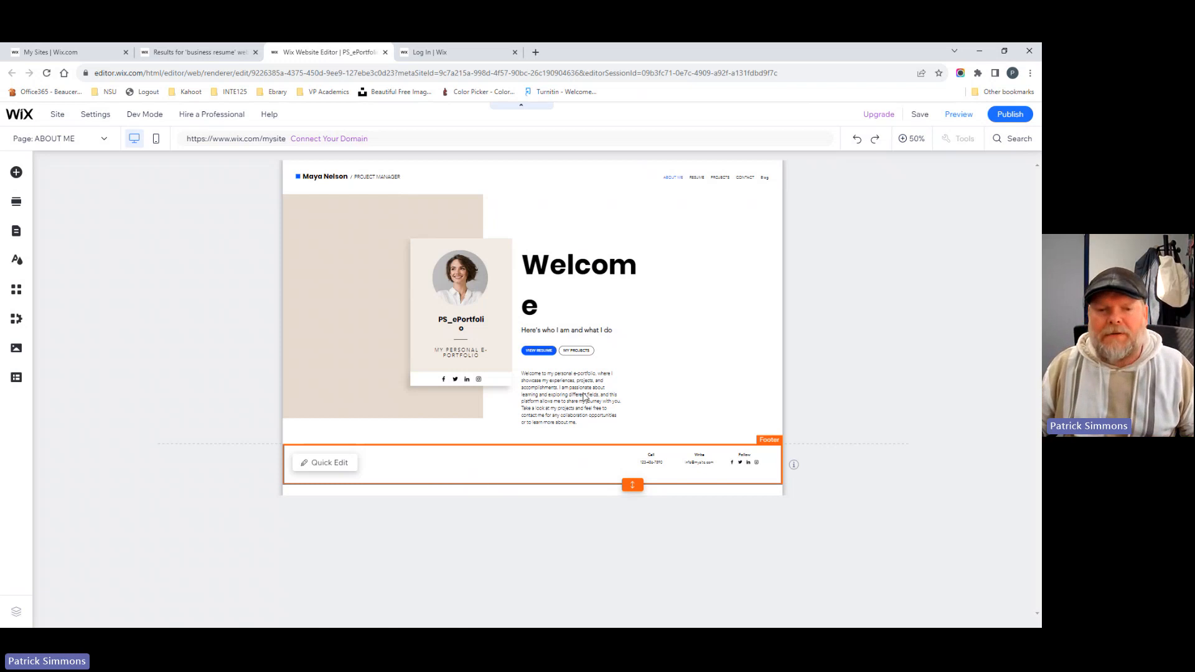
{"action": "left_click", "coordinate": [713, 260]}
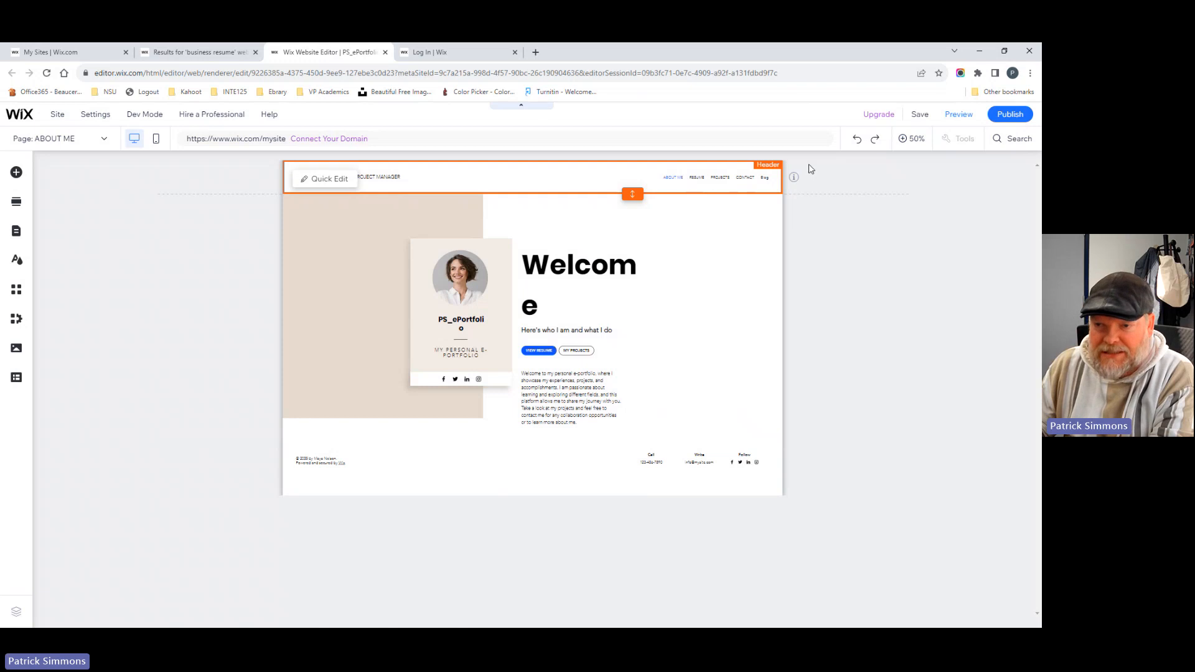
- Compare the header's horizontal menu with the navigation menu of the published example ePortfolio in the other browser window, and return to the editor
{"action": "left_click", "coordinate": [909, 141]}
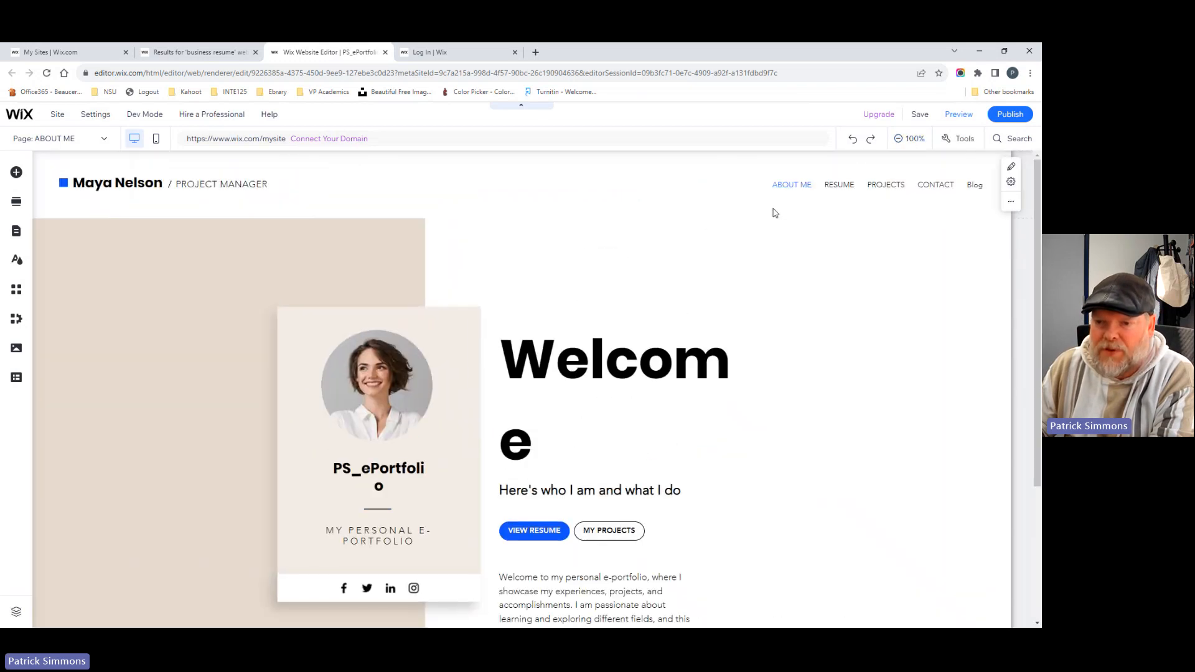
{"action": "left_click", "coordinate": [912, 185]}
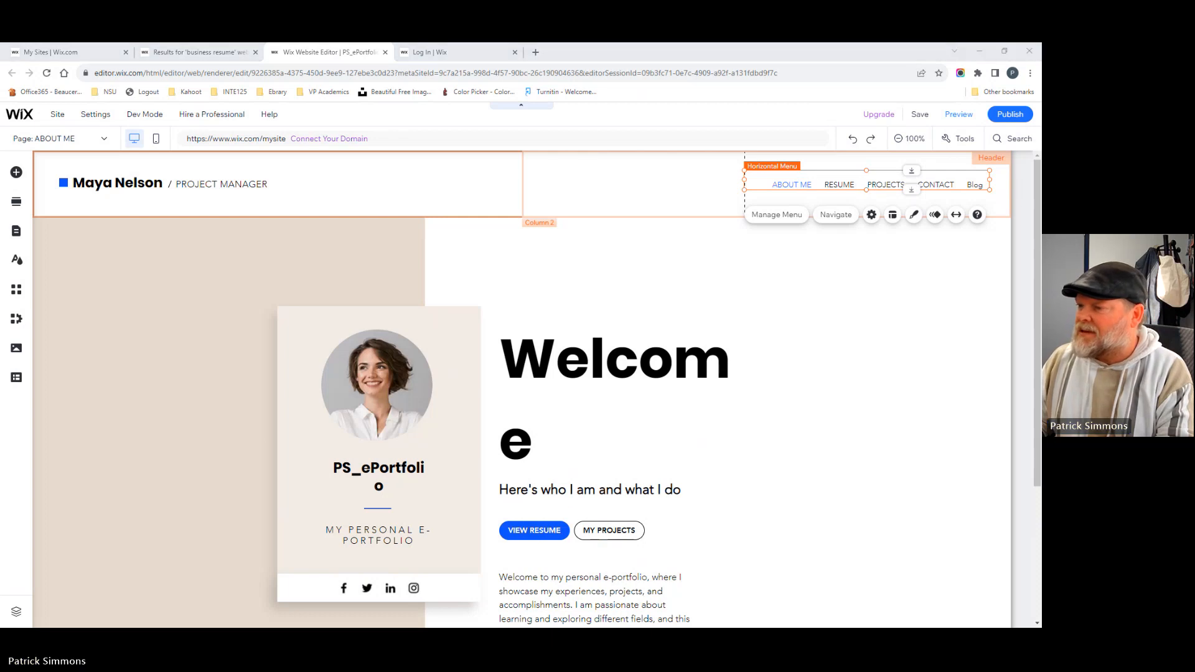
{"action": "left_click_drag", "start_coordinate": [1040, 206], "coordinate": [584, 103]}
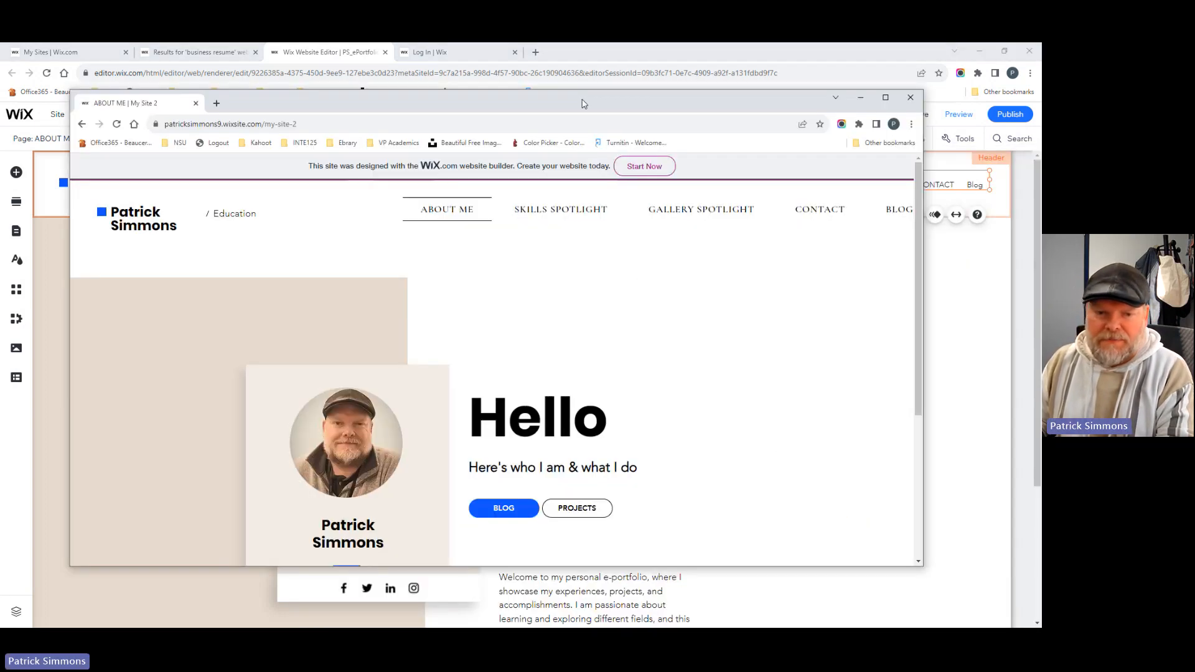
{"action": "left_click", "coordinate": [886, 98]}
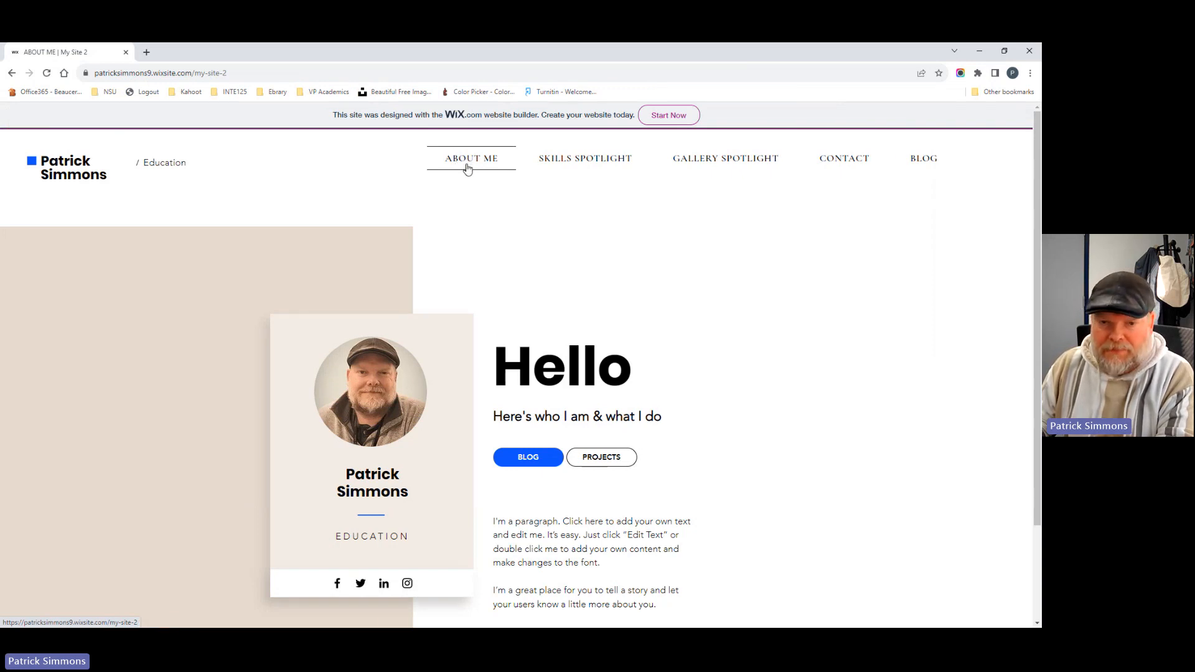
{"action": "mouse_move", "coordinate": [573, 169]}
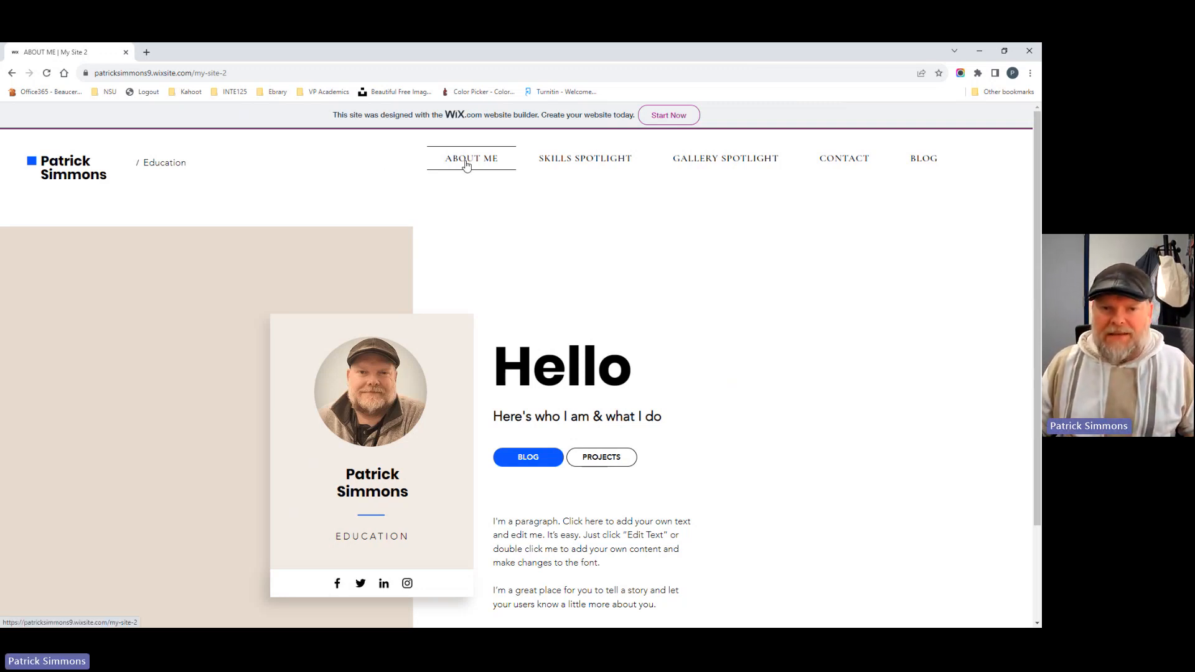
{"action": "mouse_move", "coordinate": [578, 162]}
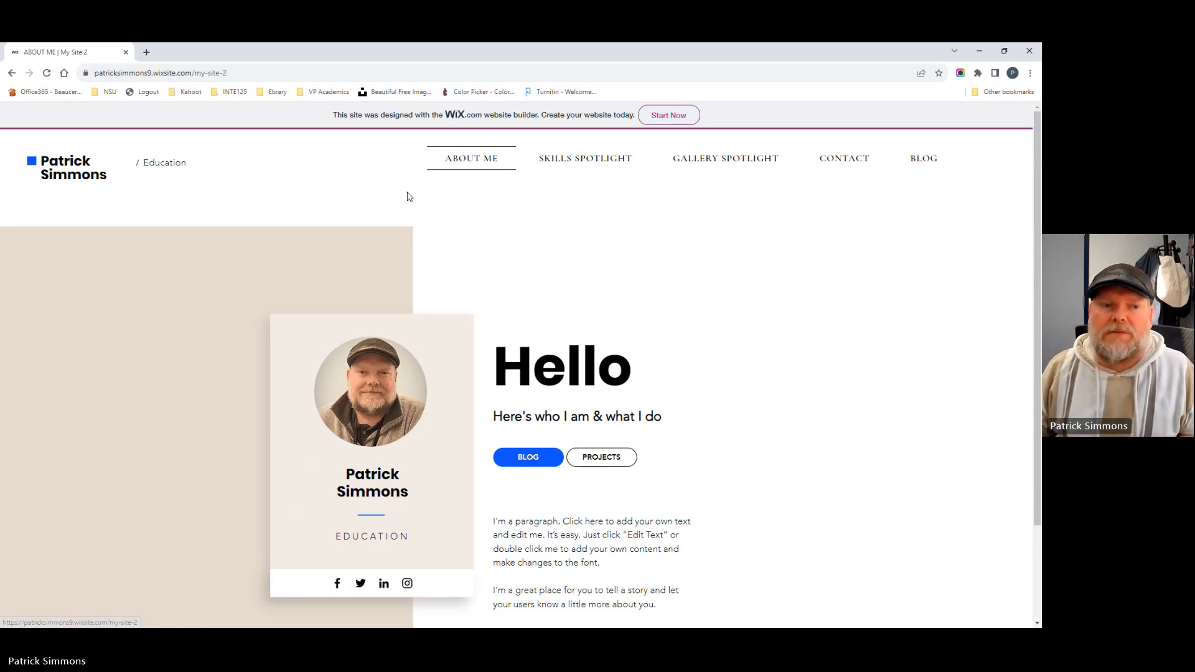
{"action": "left_click_drag", "start_coordinate": [201, 54], "coordinate": [0, 53]}
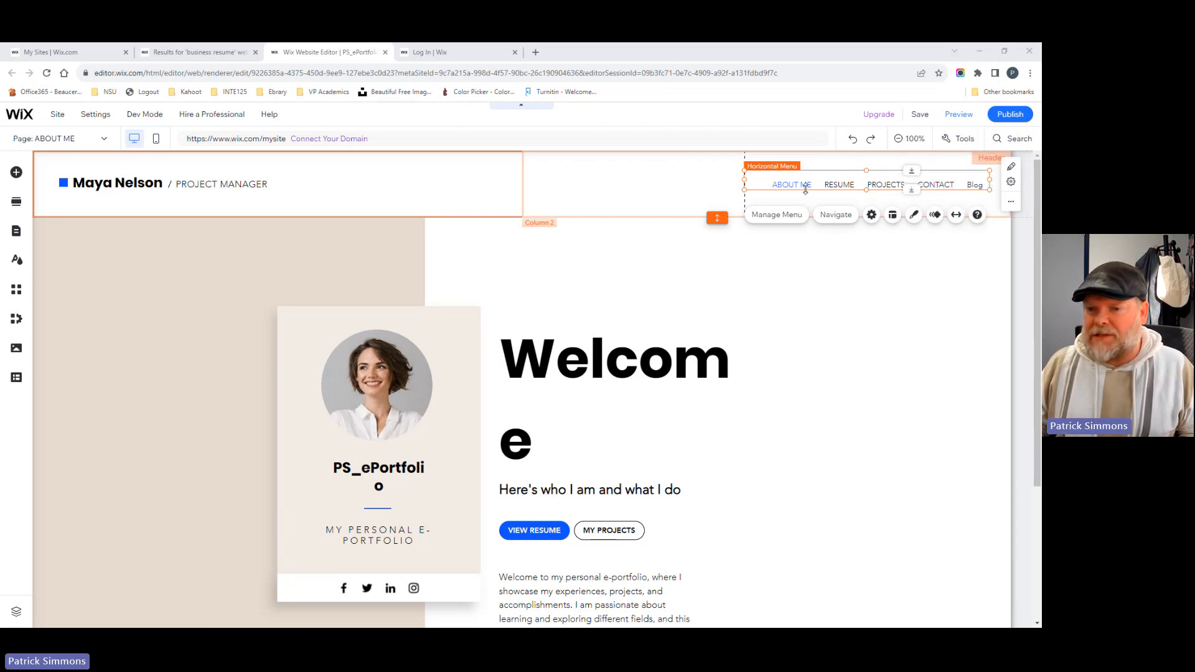
{"action": "left_click", "coordinate": [613, 185]}
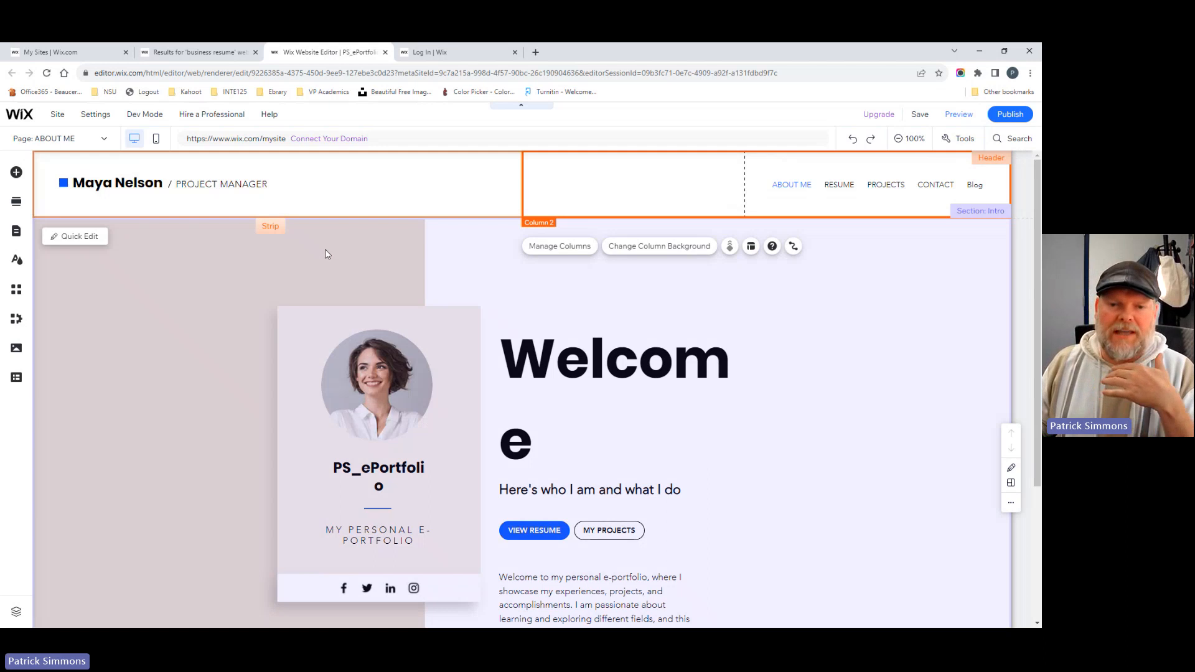
{"action": "left_click", "coordinate": [325, 249]}
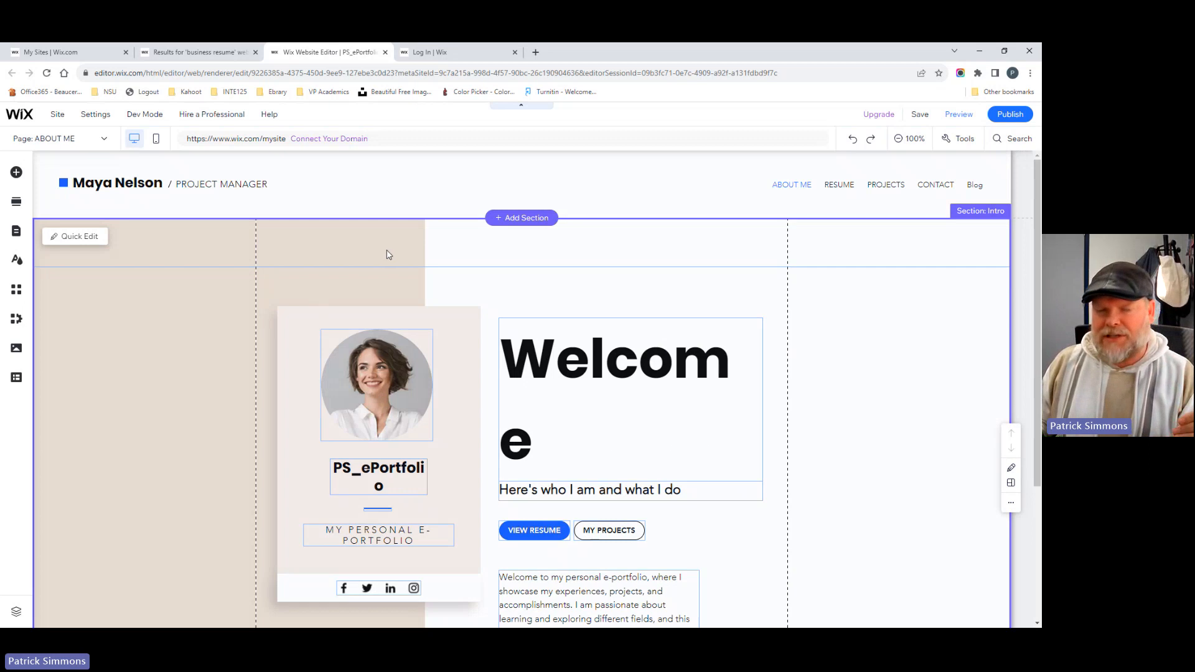
{"action": "left_click", "coordinate": [402, 180]}
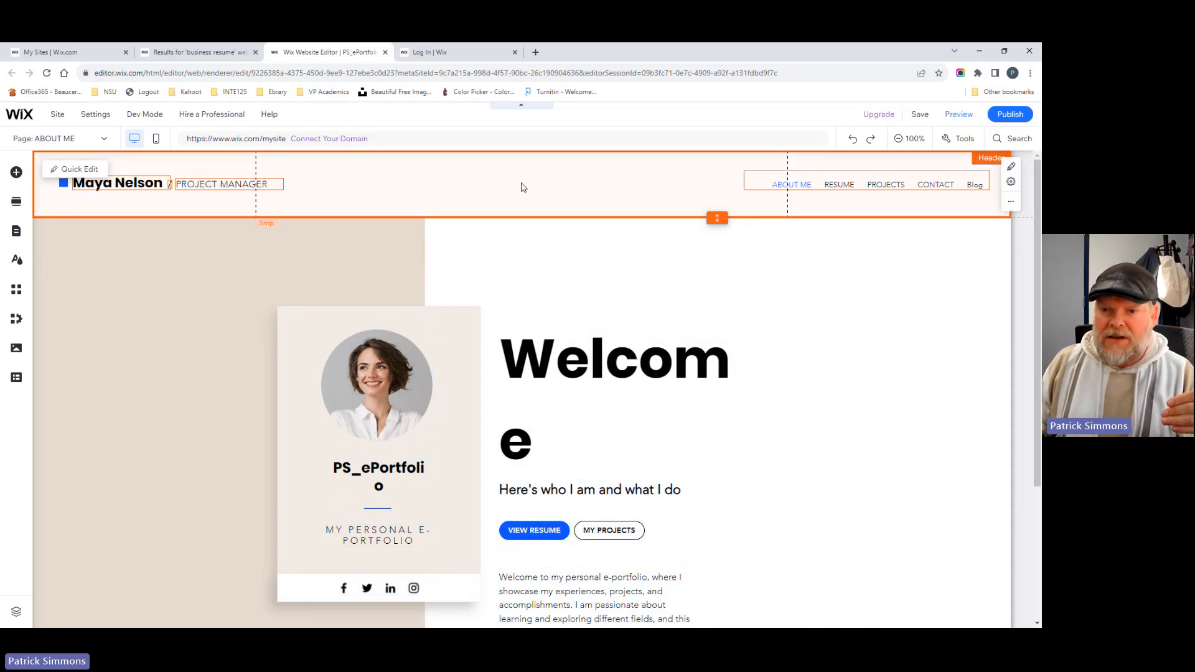
- Manage the pages of the header's horizontal menu and rename the RESUME page to SKILLS SPOTLIGHT
{"action": "left_click", "coordinate": [765, 182]}
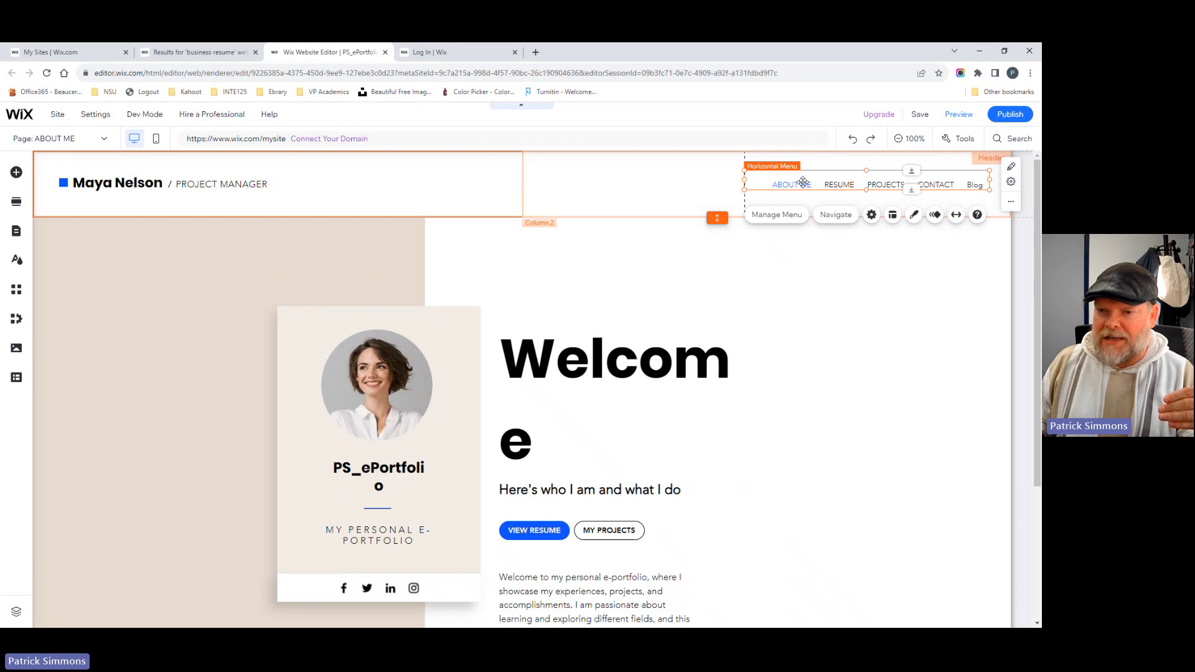
{"action": "left_click", "coordinate": [776, 216]}
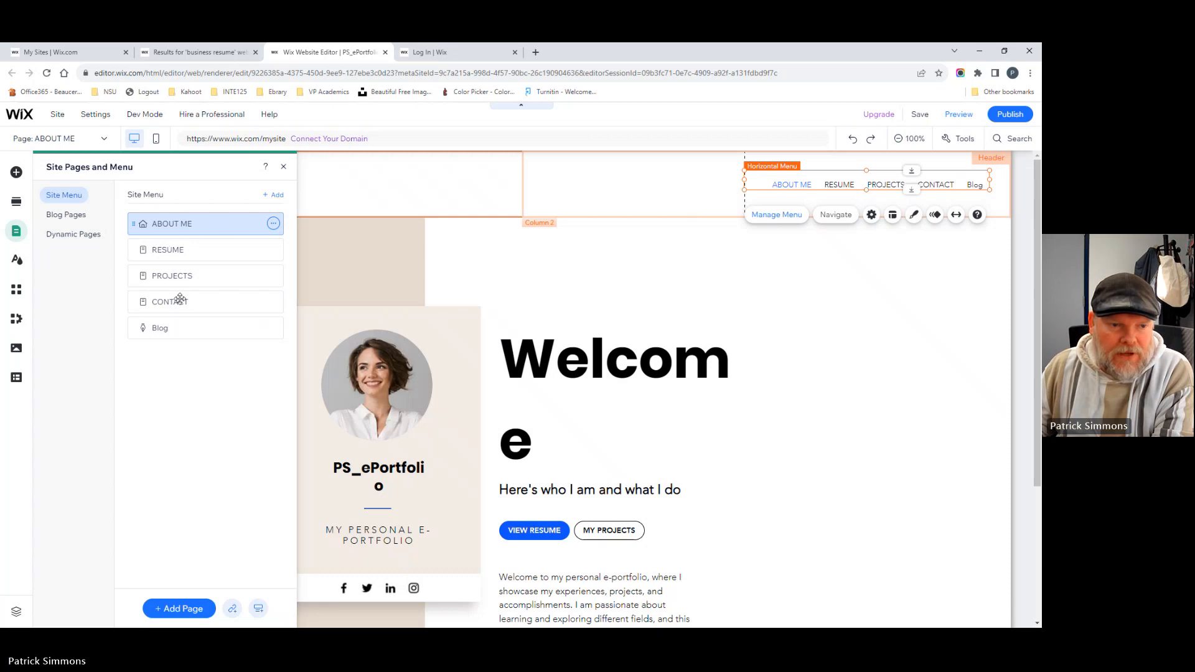
{"action": "left_click", "coordinate": [182, 249]}
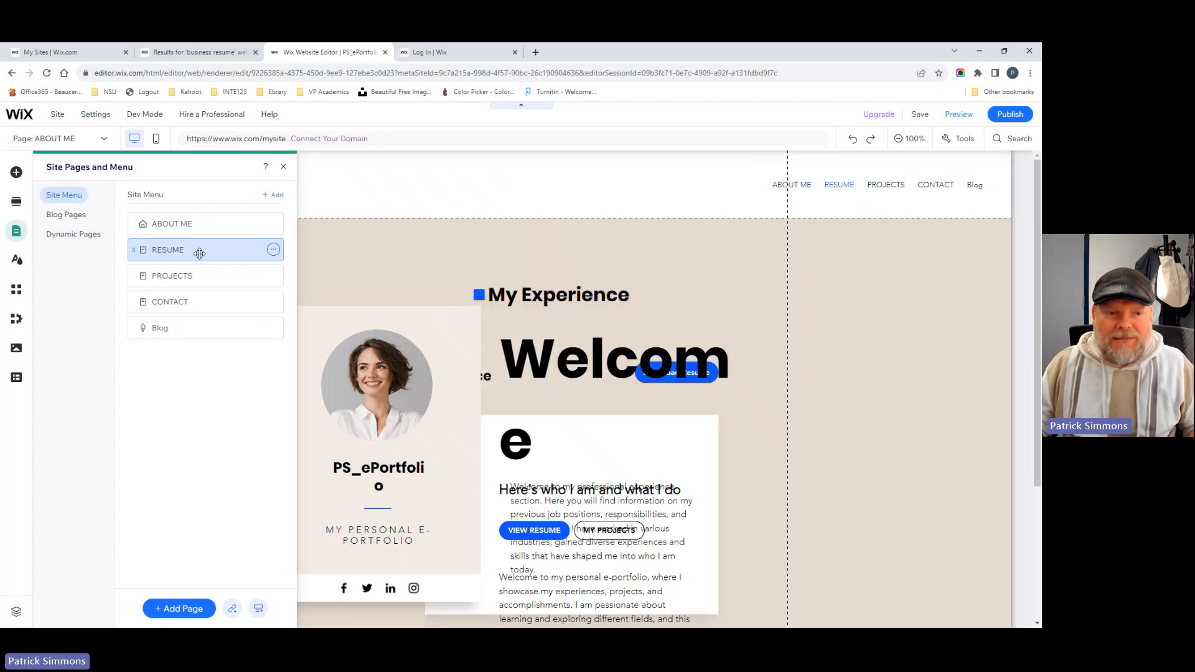
{"action": "left_click", "coordinate": [274, 250]}
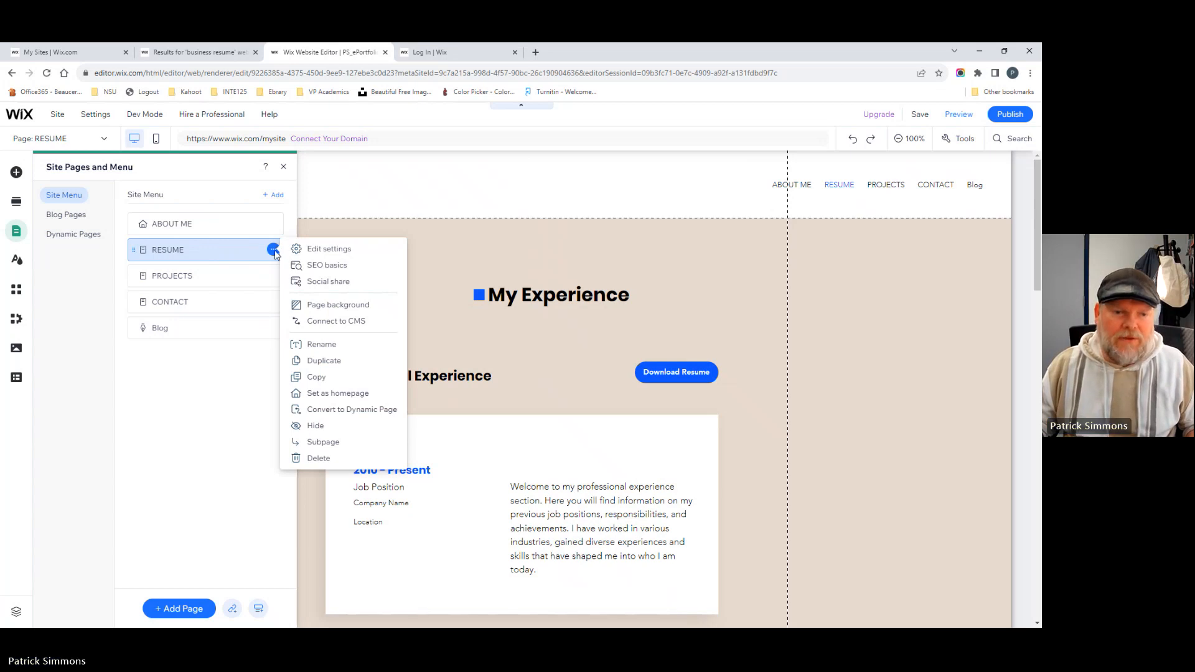
{"action": "left_click", "coordinate": [341, 346]}
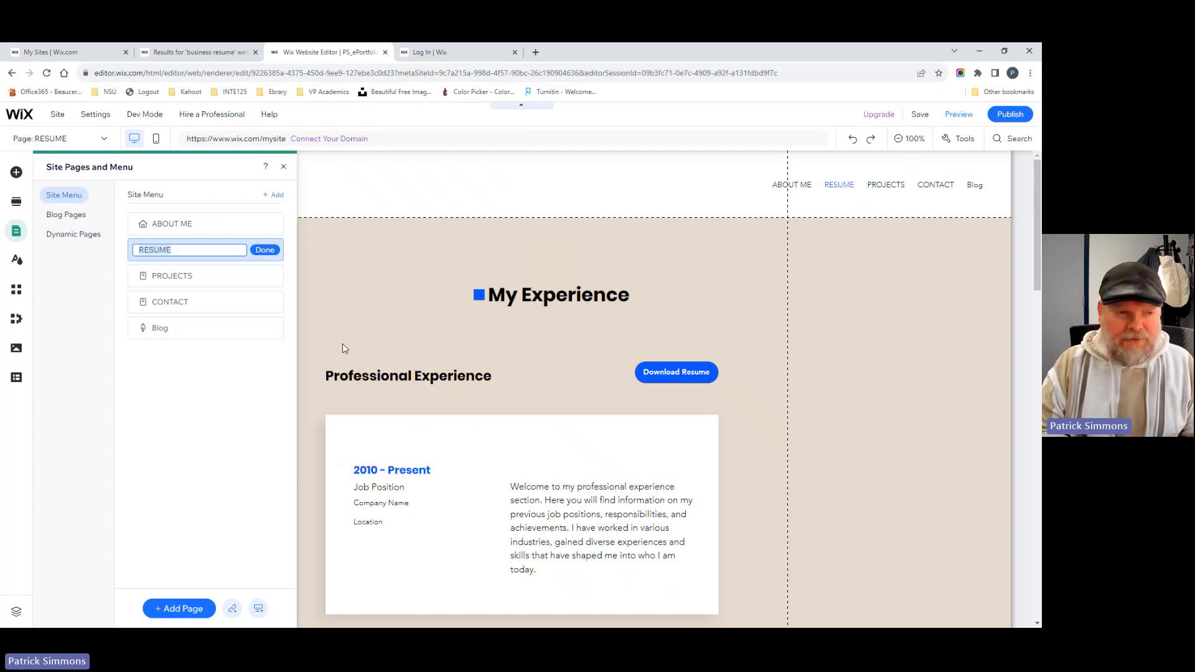
{"action": "type", "text": "SKILLS SP"}
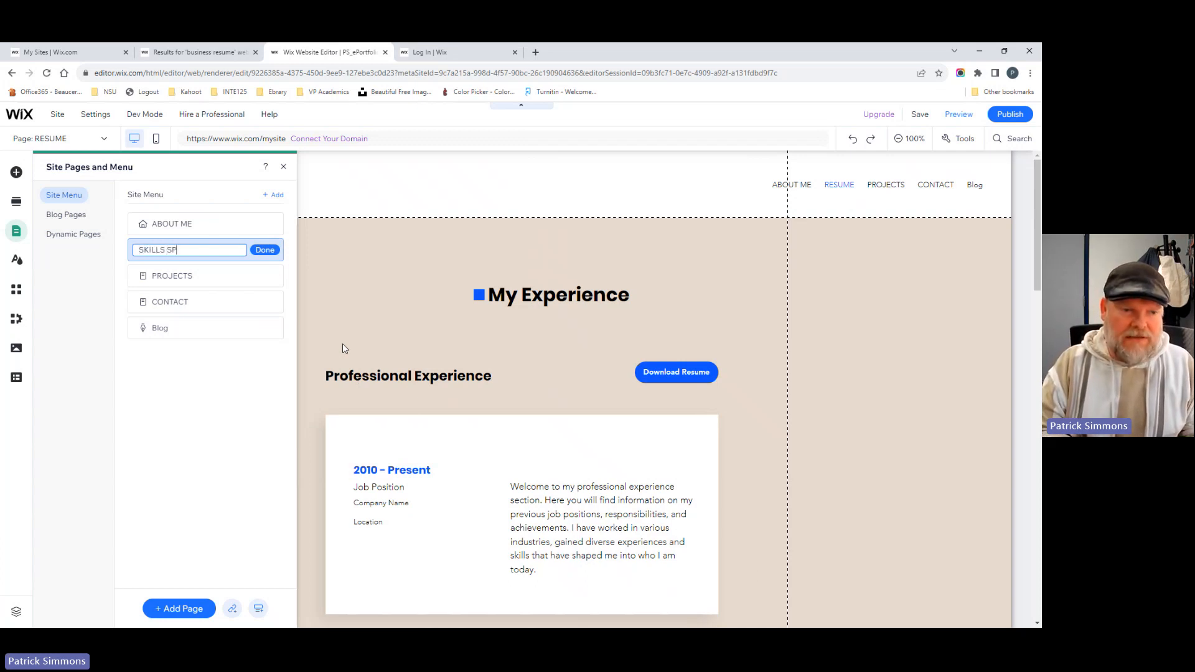
{"action": "type", "text": "OTLIGHT"}
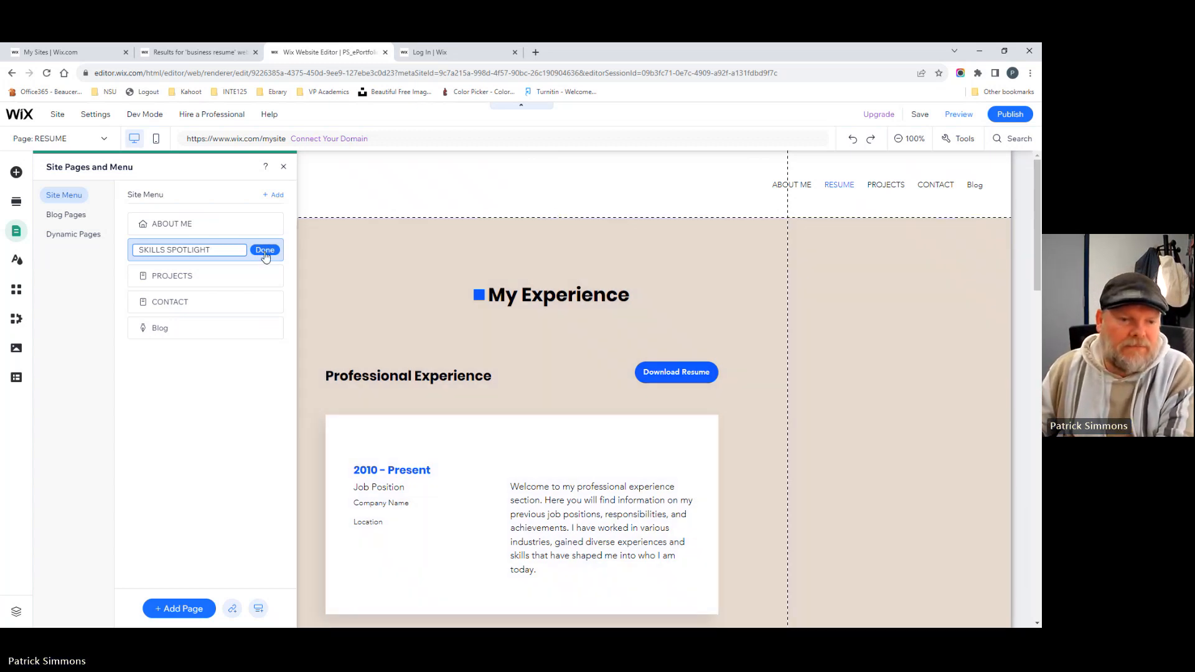
{"action": "left_click", "coordinate": [264, 251]}
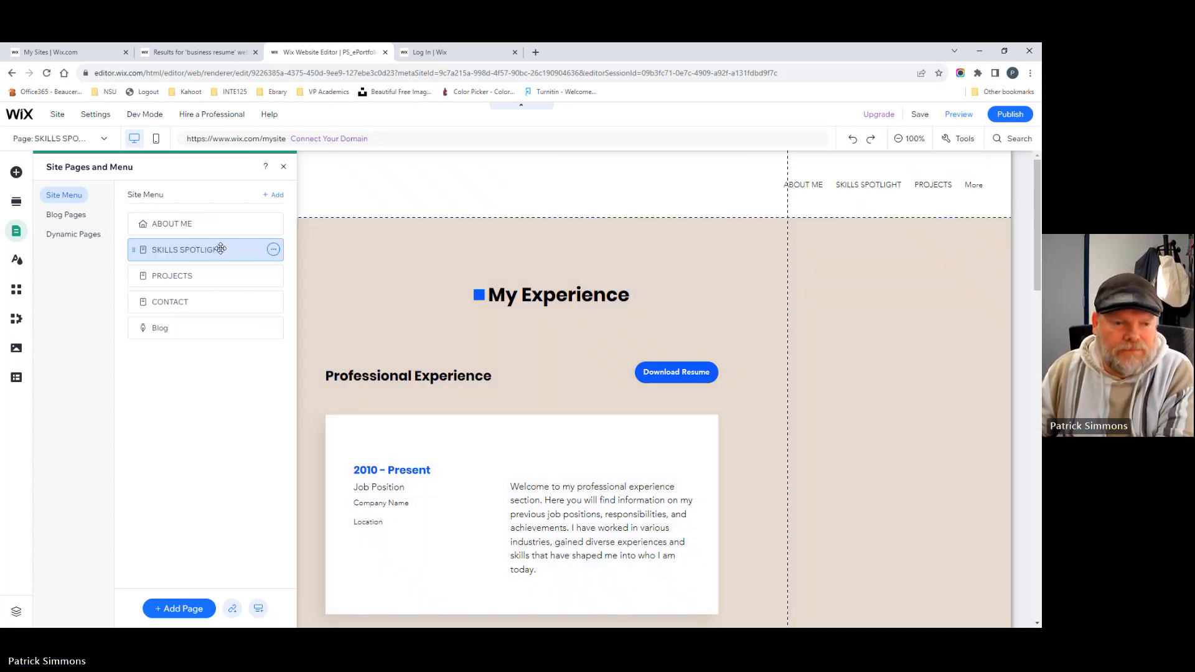
- Rename the PROJECTS page in the site menu to GALLERY SPOTLIGHT
{"action": "left_click", "coordinate": [227, 281]}
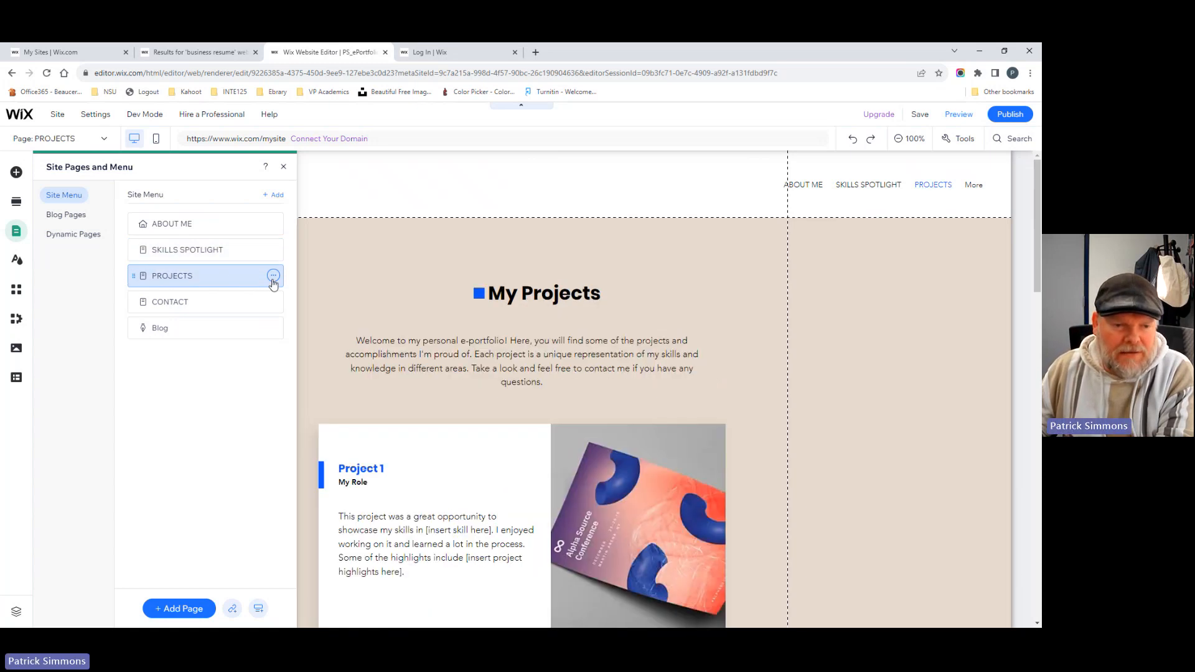
{"action": "left_click", "coordinate": [273, 276]}
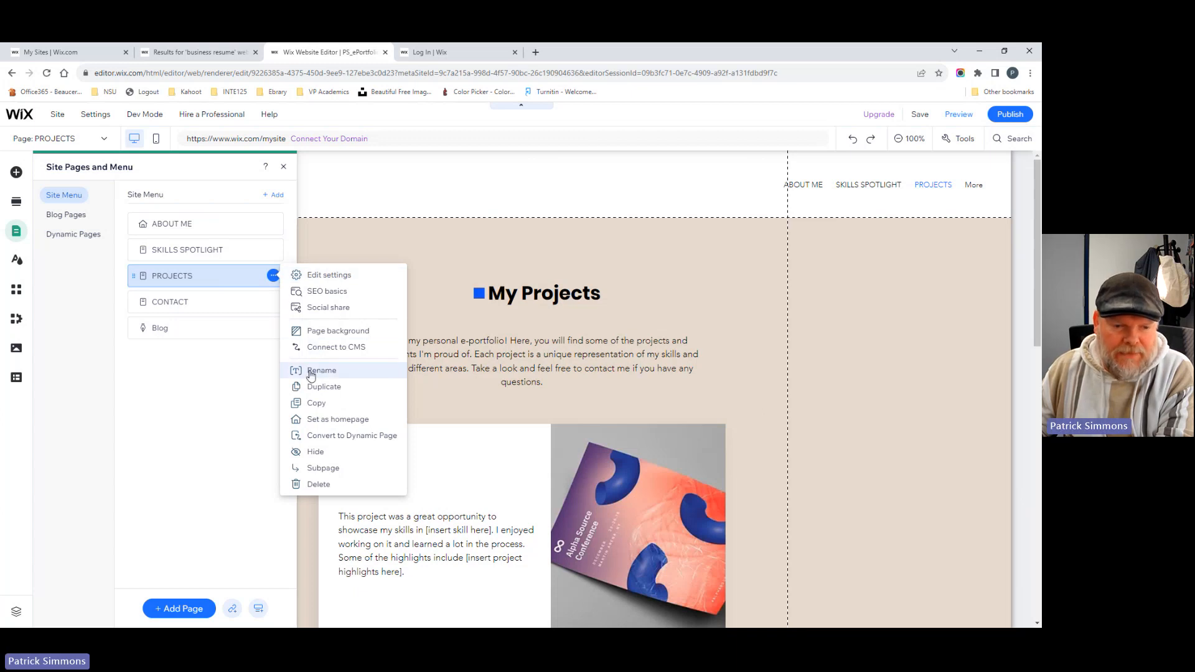
{"action": "left_click", "coordinate": [330, 372]}
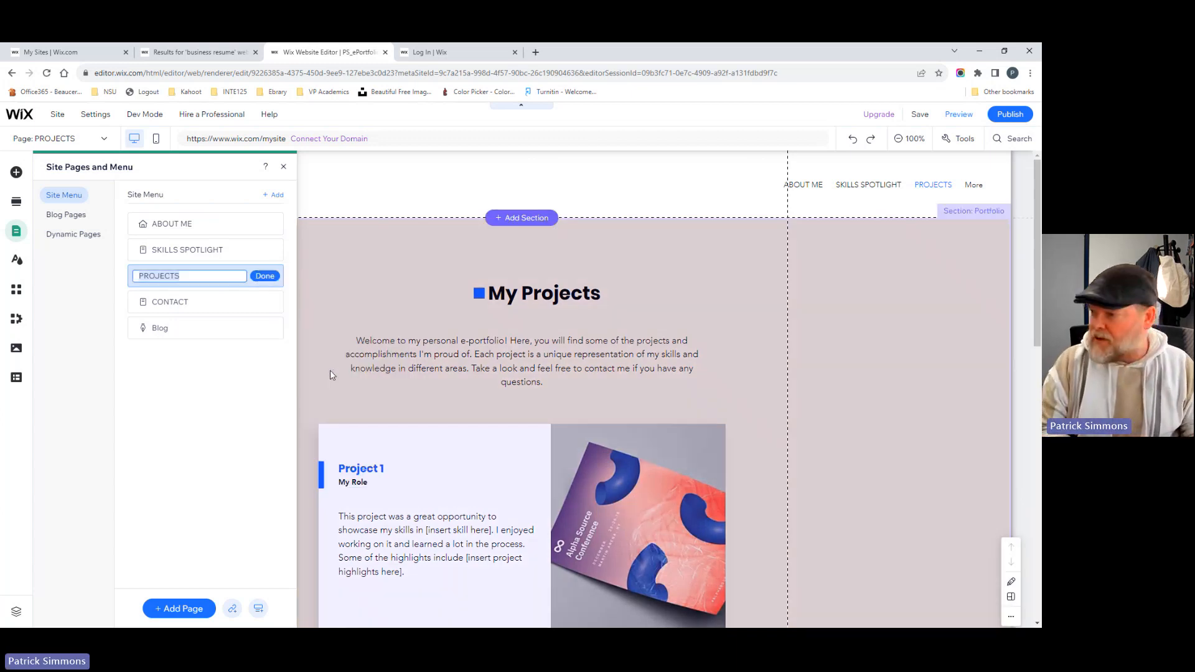
{"action": "type", "text": "gALLE"}
{"action": "key", "text": "BackSpace"}
{"action": "key", "text": "BackSpace"}
{"action": "key", "text": "BackSpace"}
{"action": "key", "text": "BackSpace"}
{"action": "key", "text": "BackSpace"}
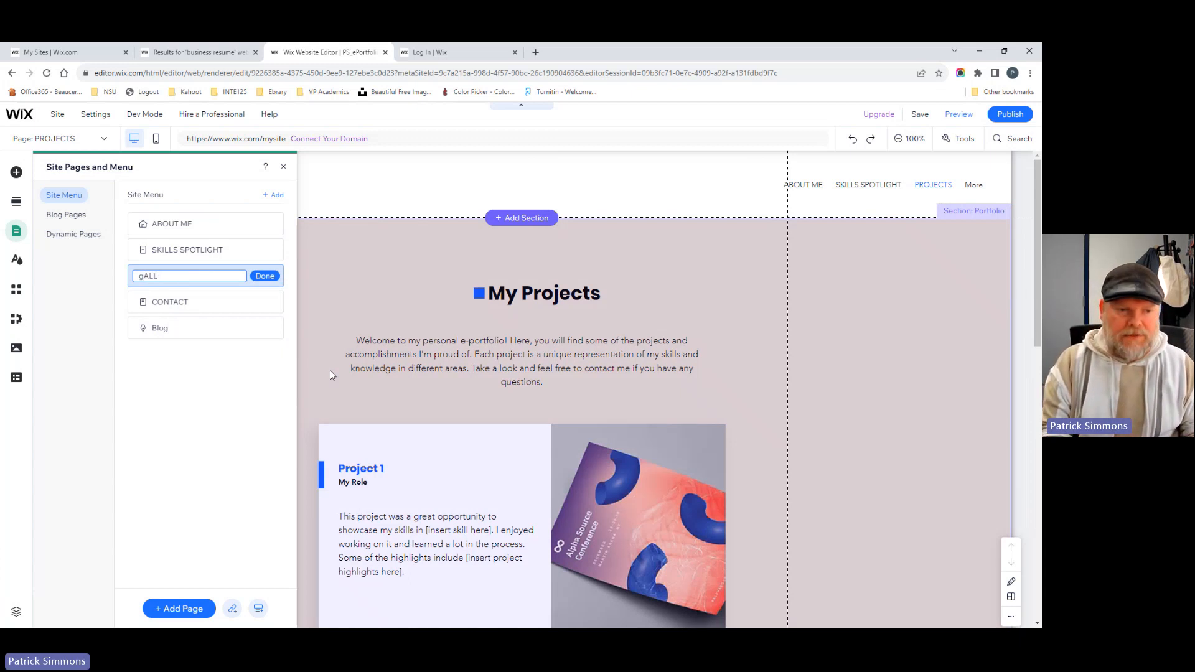
{"action": "type", "text": "GALLERY SPOTLIGHT"}
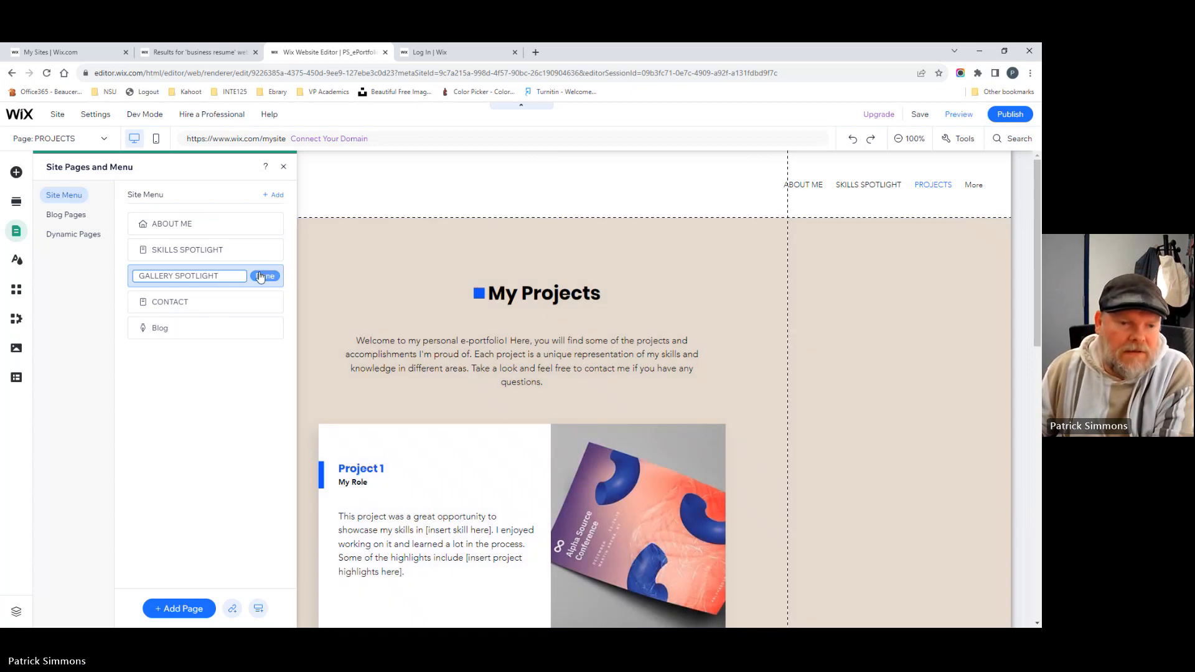
{"action": "left_click", "coordinate": [264, 275]}
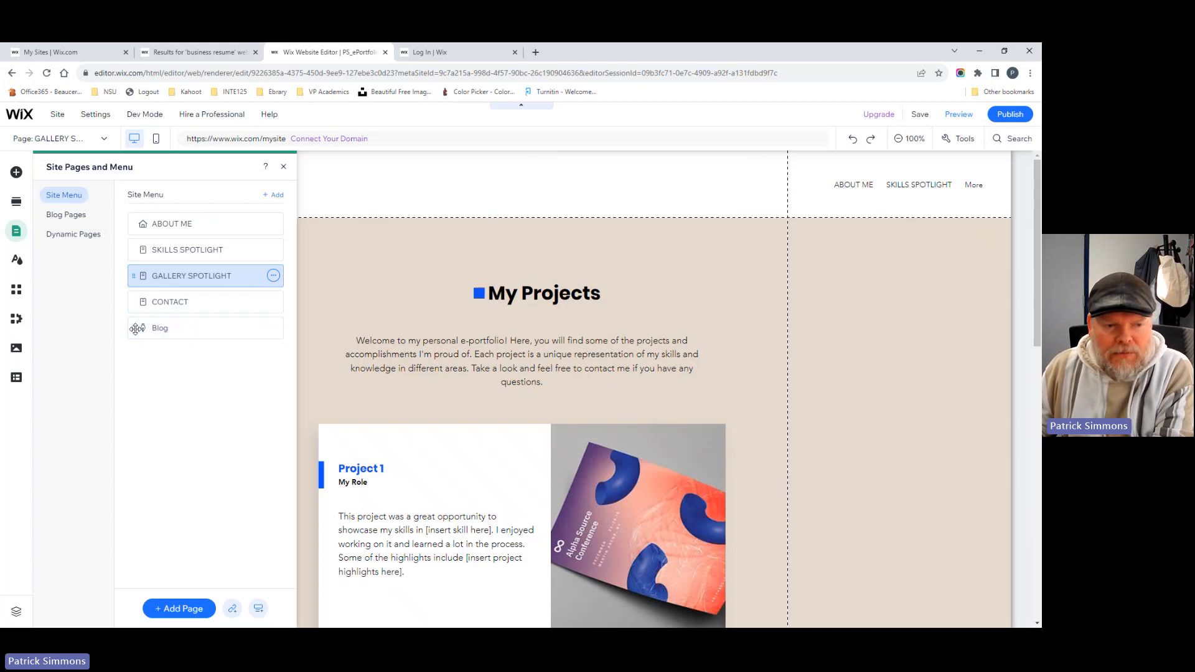
- Rename the Blog page in the site menu to BLOG in capital letters
{"action": "left_click", "coordinate": [274, 328]}
{"action": "left_click", "coordinate": [311, 367]}
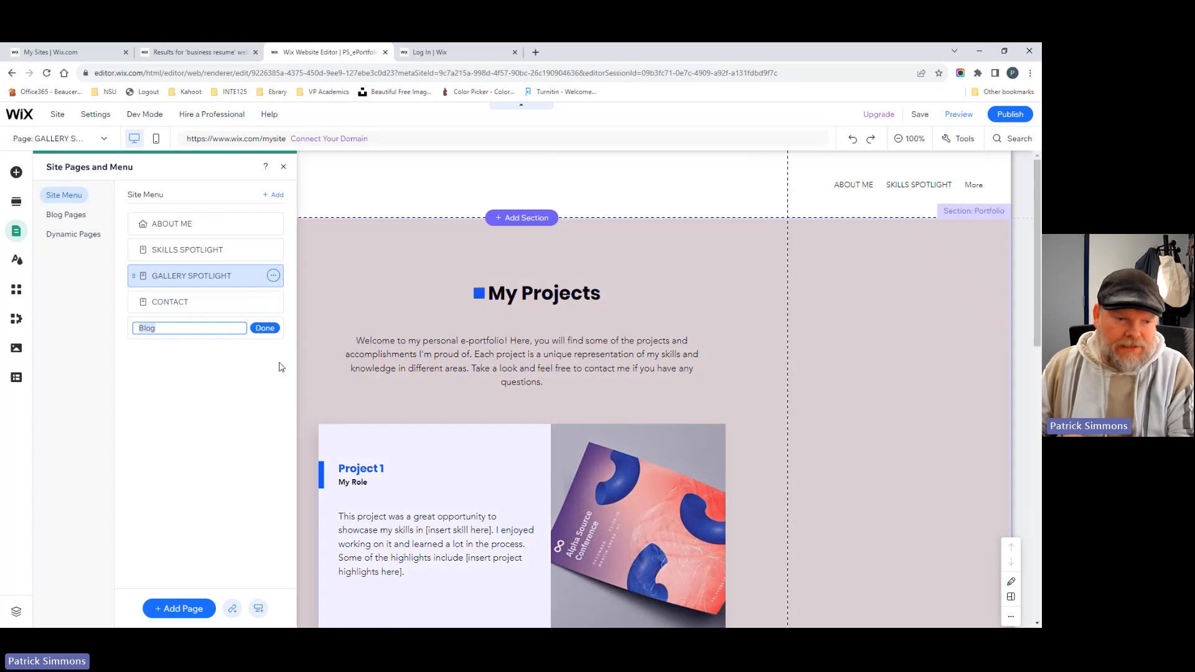
{"action": "type", "text": "BLOG"}
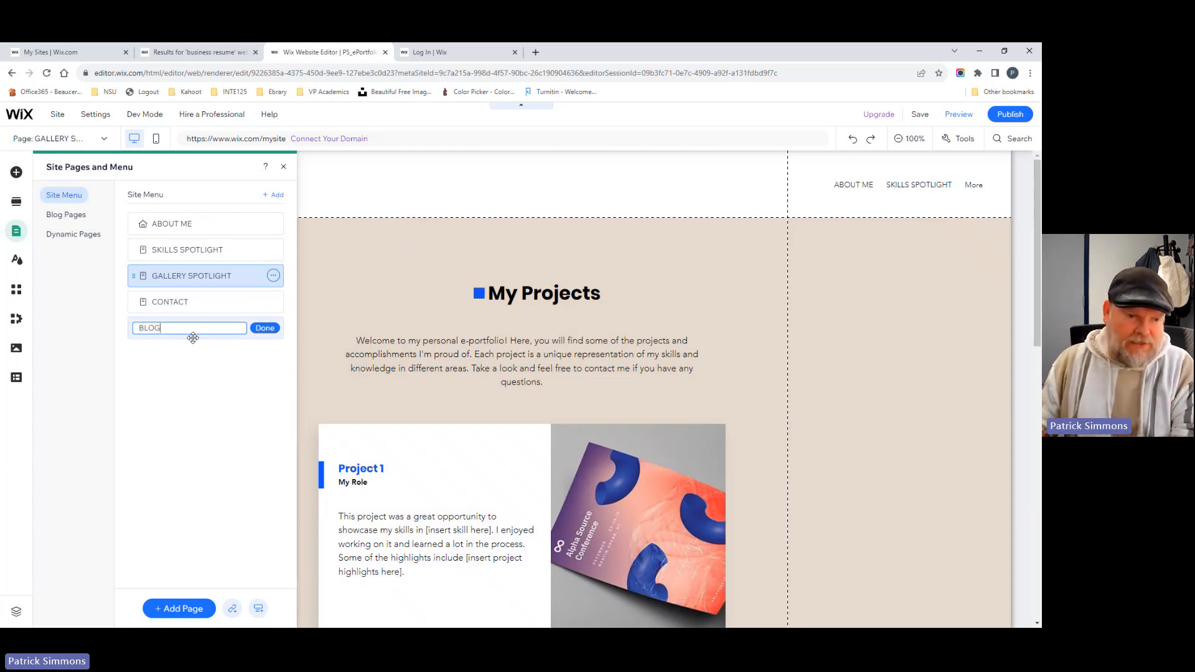
{"action": "left_click", "coordinate": [263, 330]}
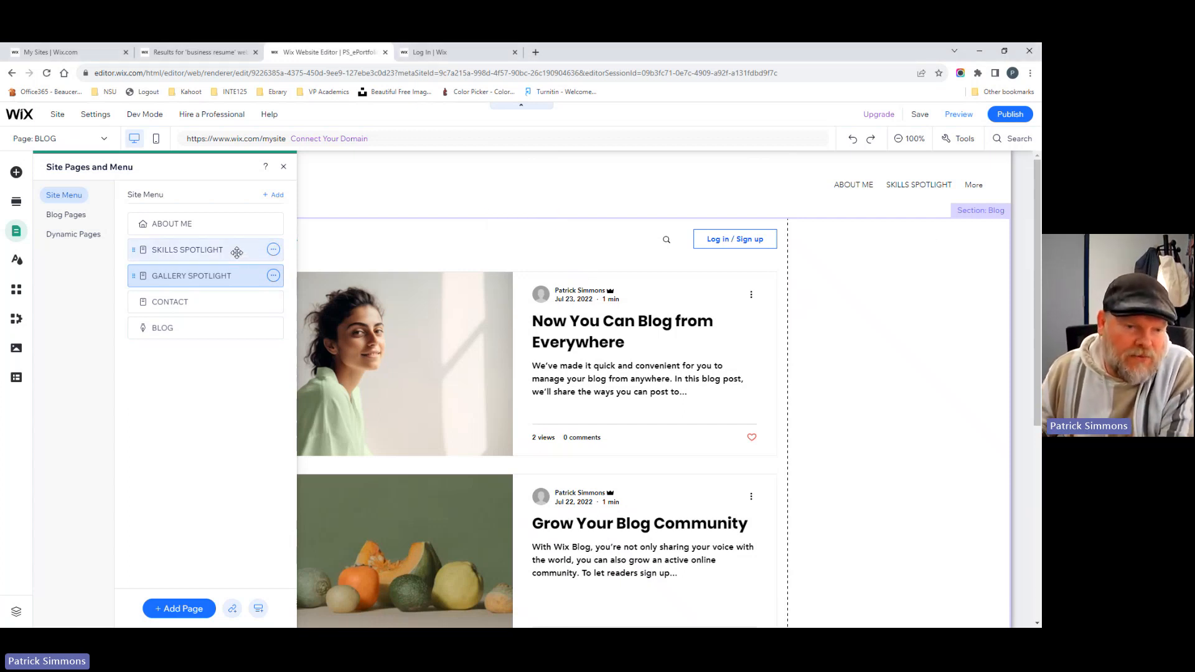
- Display the SKILLS SPOTLIGHT page, and switch to the browser window with the Student ePortfolio Project assignment in the course portal
{"action": "left_click", "coordinate": [236, 251]}
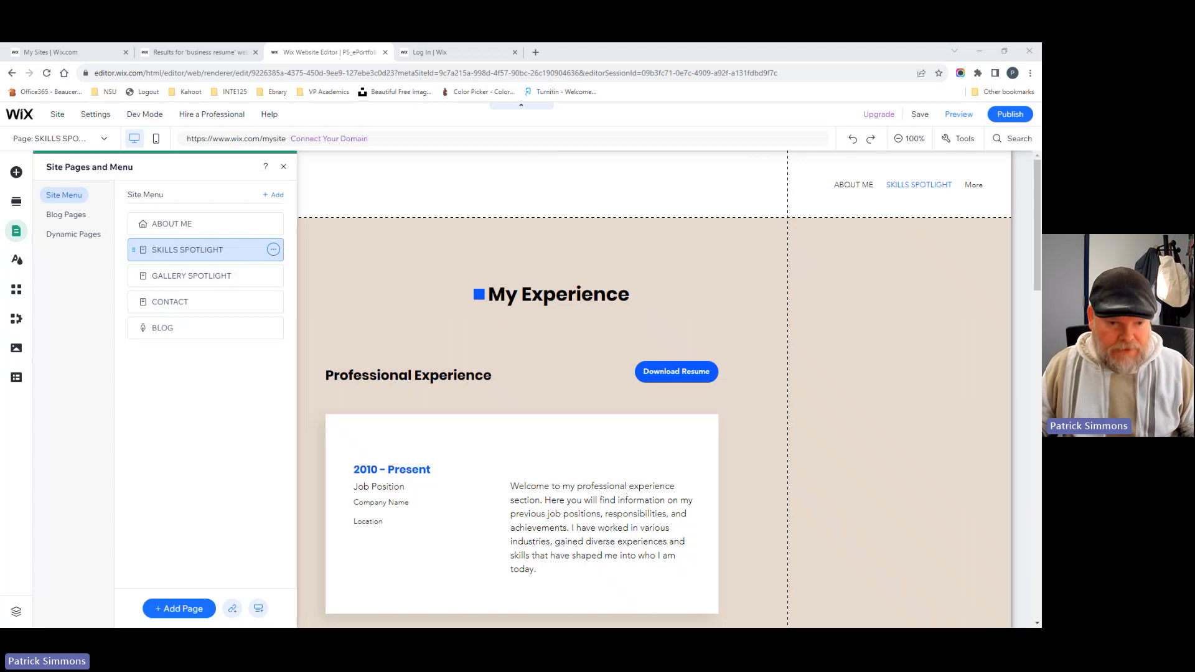
{"action": "key", "text": "alt+Tab"}
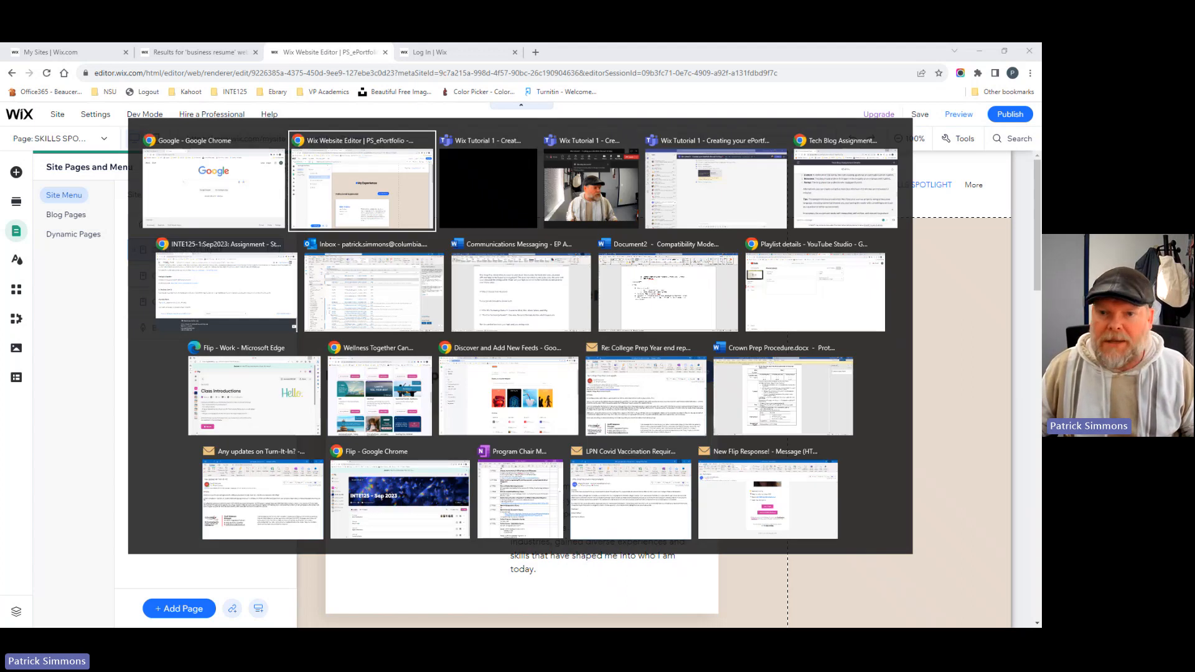
{"action": "key", "text": "alt+Tab"}
{"action": "key", "text": "alt+Tab"}
{"action": "key", "text": "alt+Tab"}
{"action": "key", "text": "alt+Tab"}
{"action": "key", "text": "alt+Tab"}
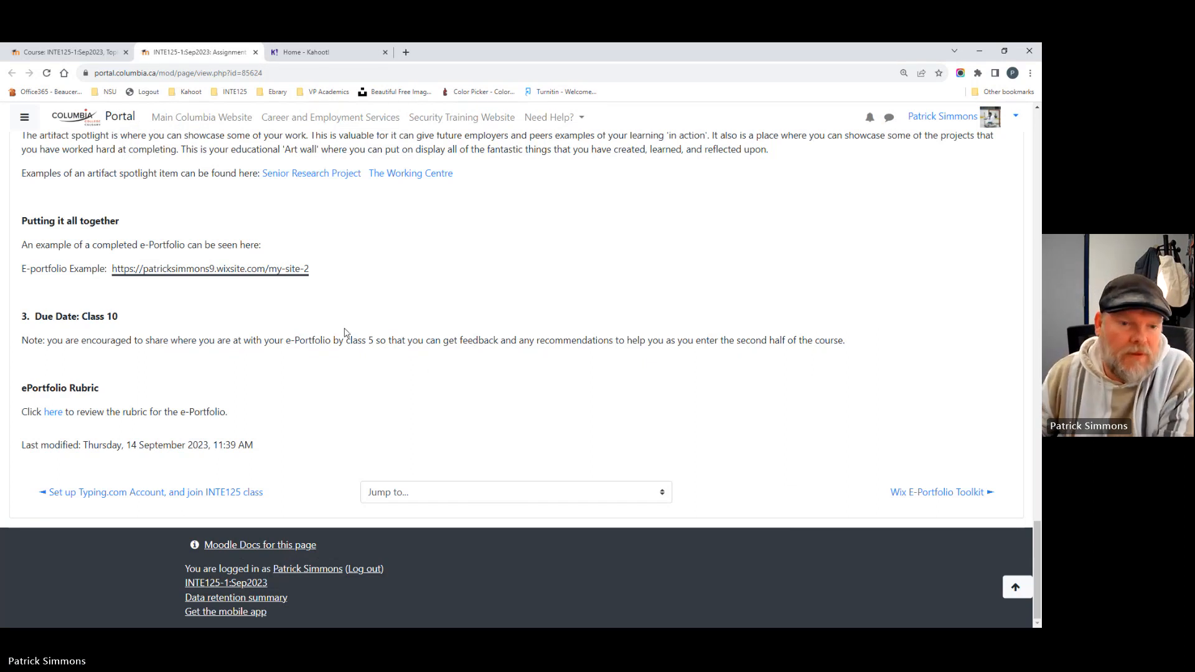
- Examine the assignment page's professional behaviour categories and the key parts required in an e-Portfolio
{"action": "scroll", "coordinate": [345, 332], "scroll_direction": "up", "scroll_amount": 20}
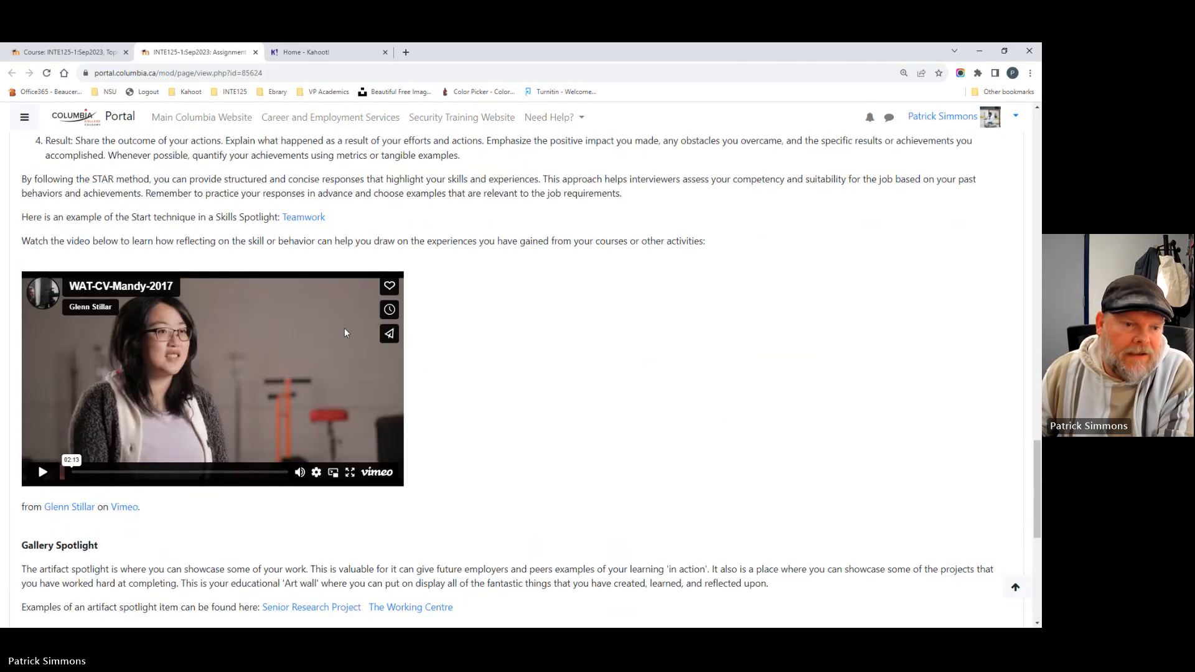
{"action": "scroll", "coordinate": [344, 331], "scroll_direction": "up", "scroll_amount": 5}
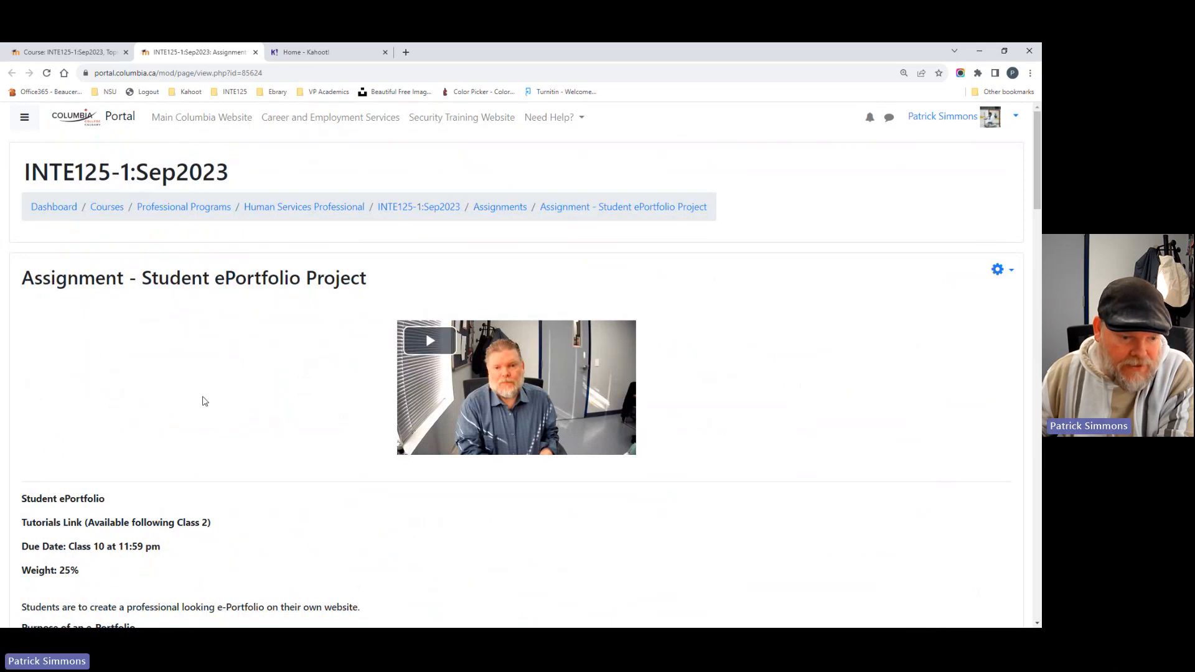
{"action": "scroll", "coordinate": [203, 401], "scroll_direction": "down", "scroll_amount": 10}
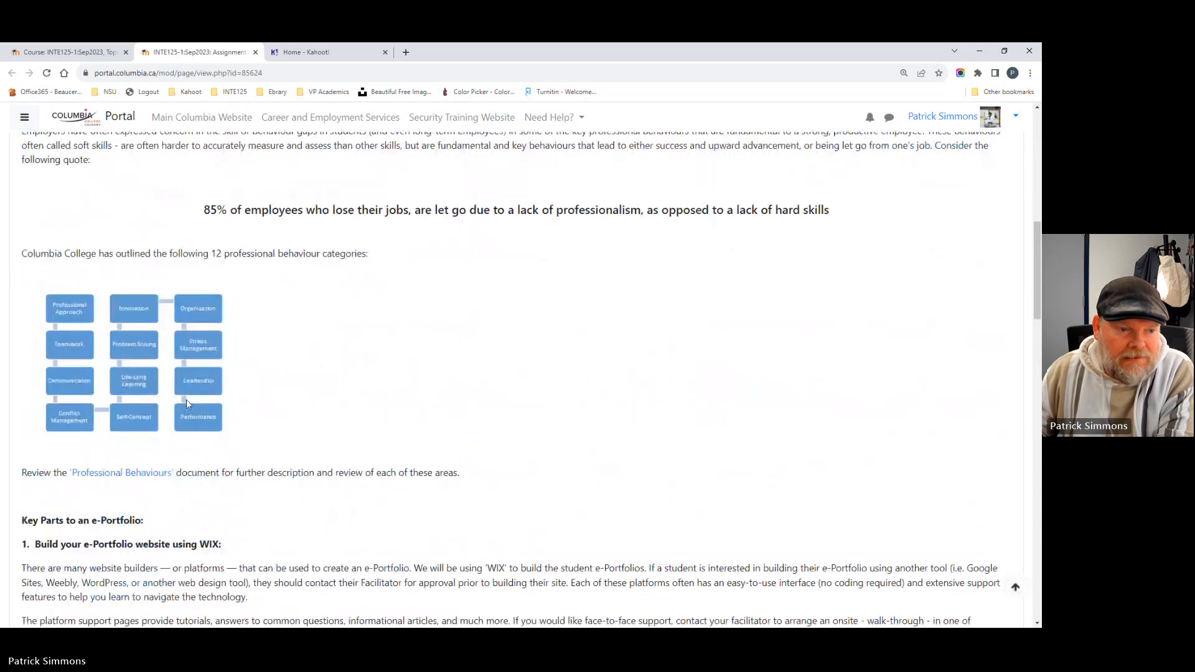
{"action": "scroll", "coordinate": [186, 404], "scroll_direction": "up", "scroll_amount": 4}
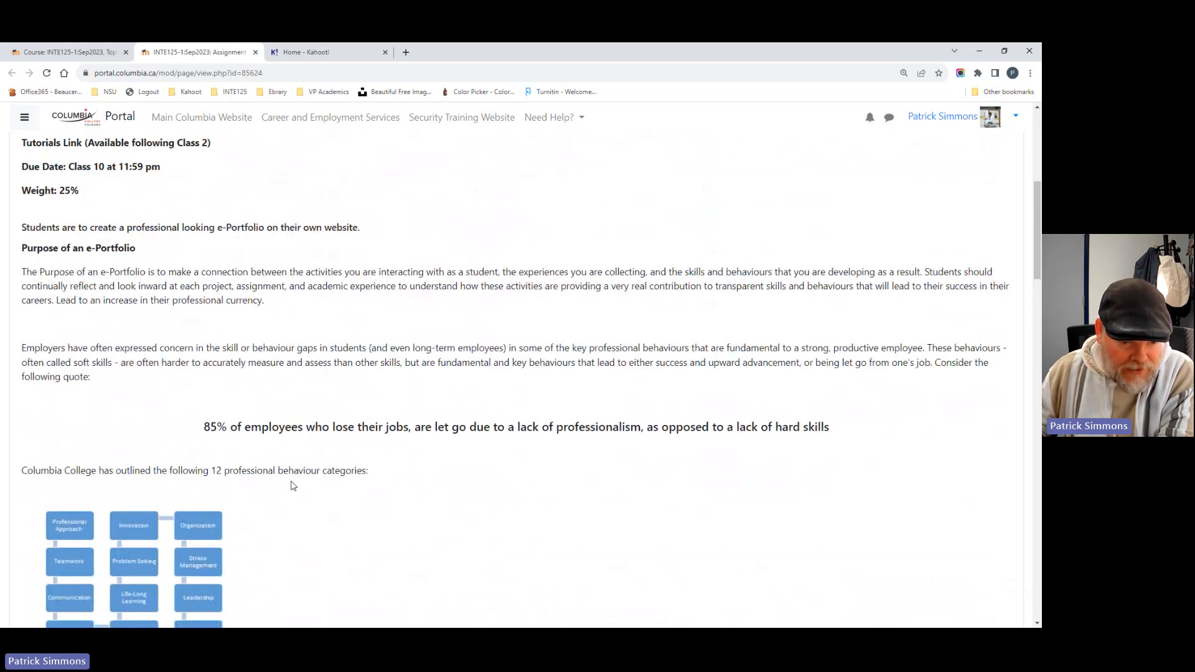
{"action": "scroll", "coordinate": [288, 522], "scroll_direction": "down", "scroll_amount": 3}
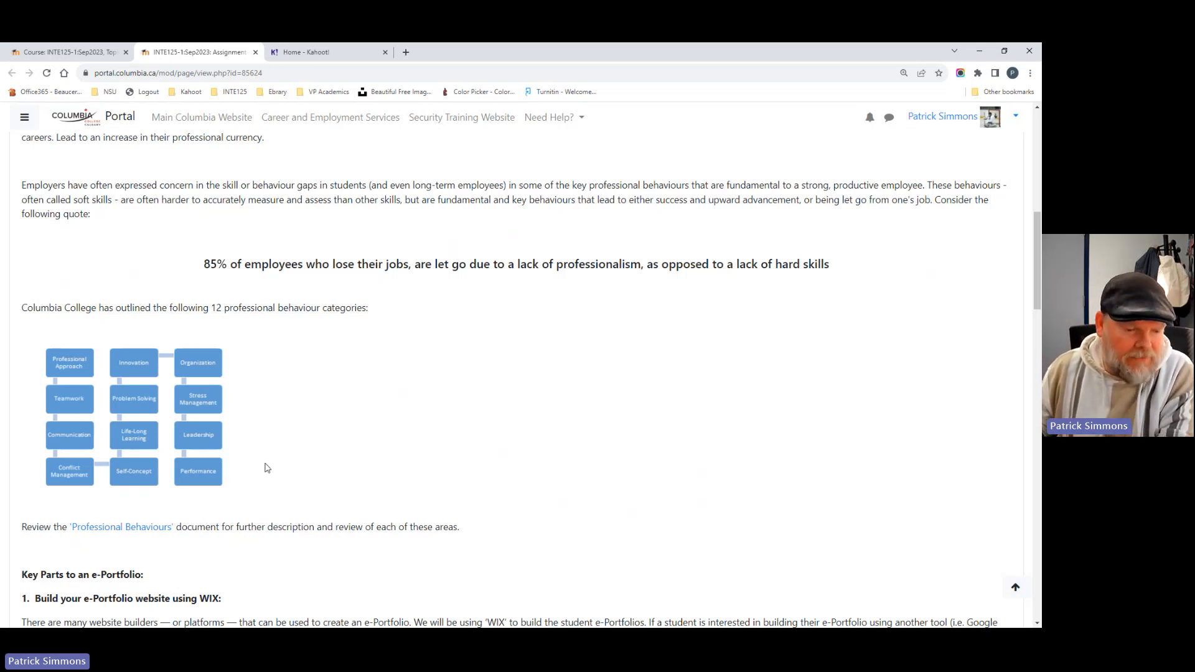
{"action": "scroll", "coordinate": [268, 468], "scroll_direction": "down", "scroll_amount": 3}
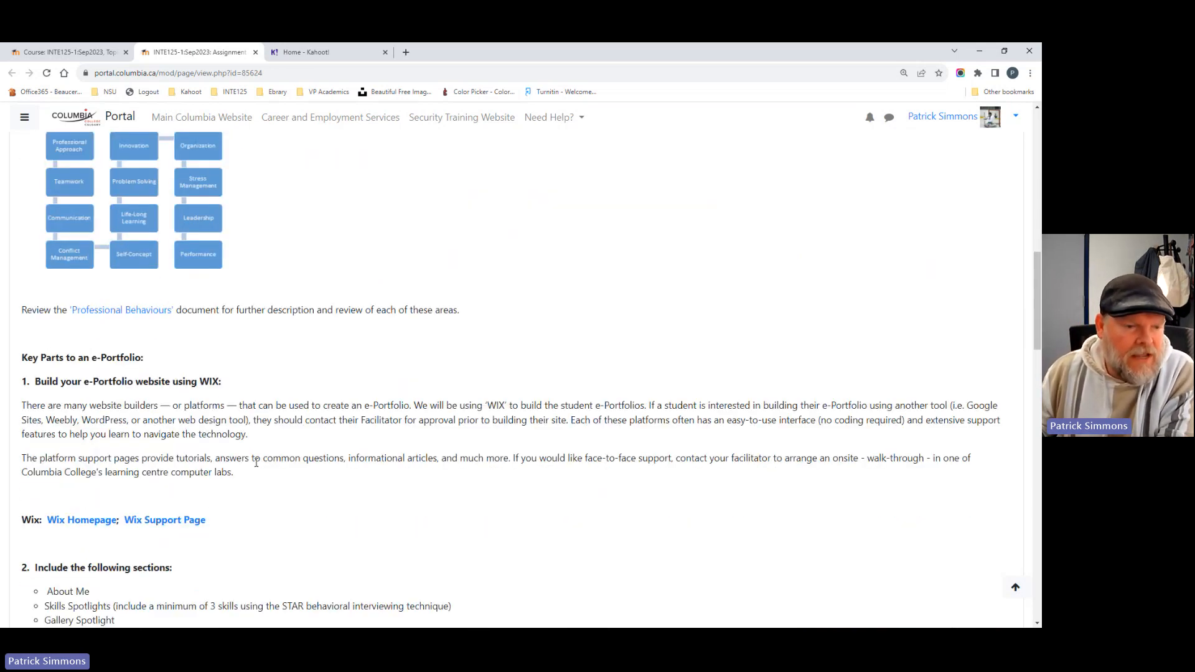
- Open the Professional Behaviours document and review its Professional Approach and Ethical Behaviour and Interpersonal Relations and Teamwork sections
{"action": "left_click", "coordinate": [117, 314]}
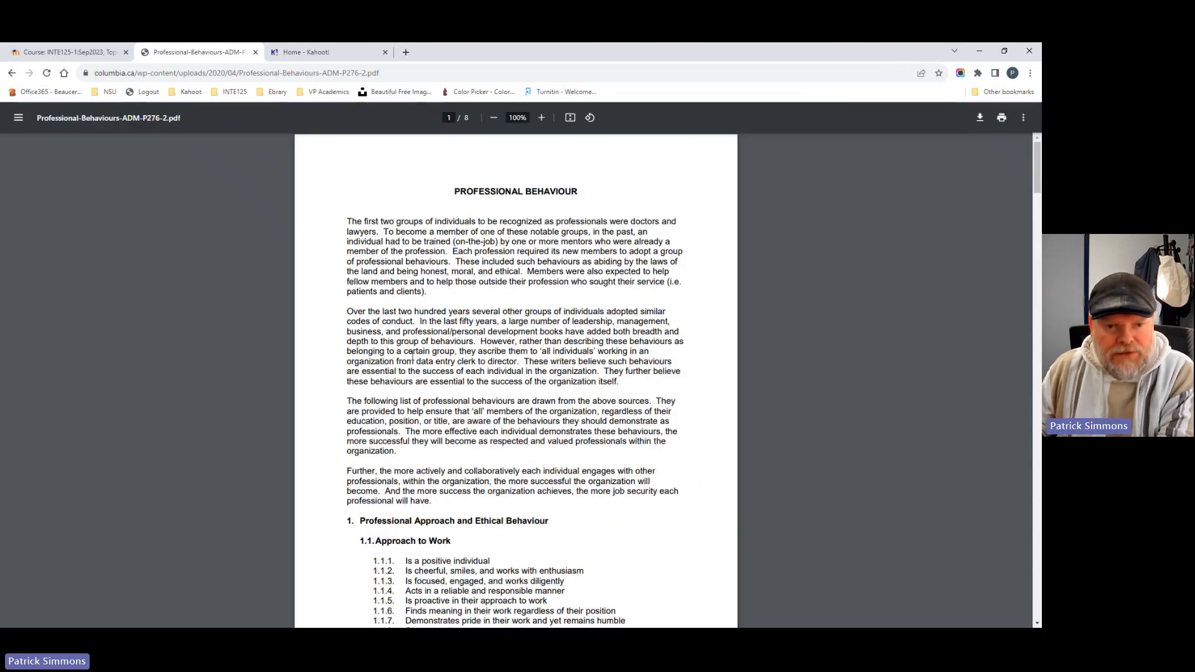
{"action": "scroll", "coordinate": [419, 356], "scroll_direction": "down", "scroll_amount": 7}
{"action": "scroll", "coordinate": [419, 355], "scroll_direction": "up", "scroll_amount": 3}
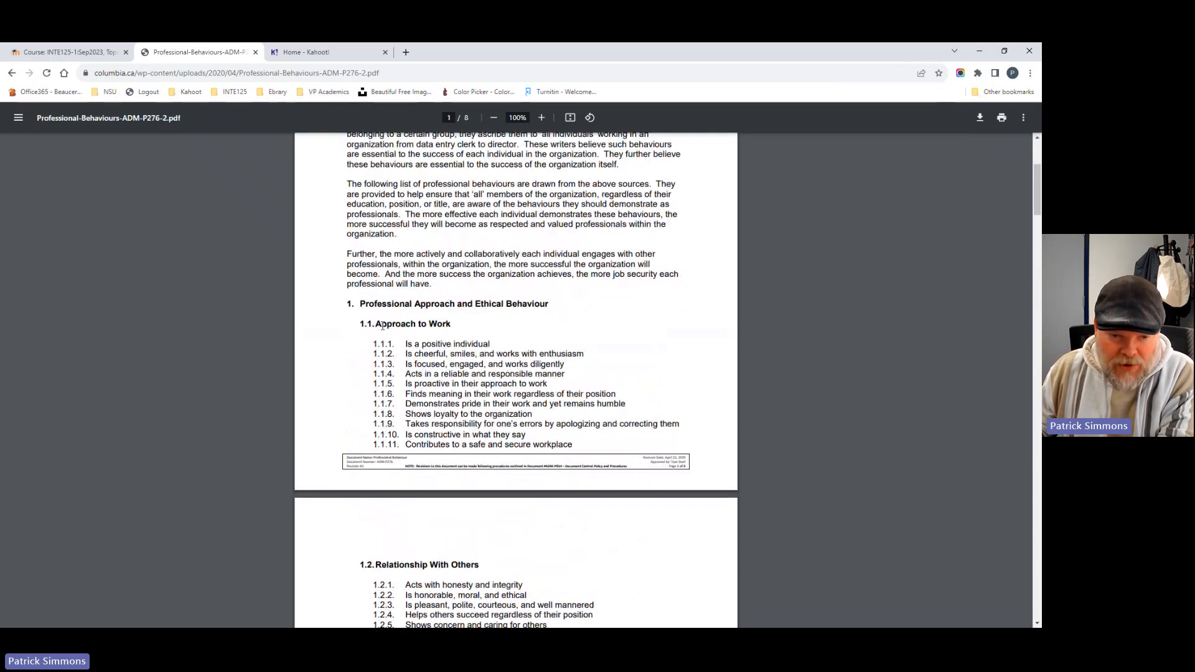
{"action": "left_click_drag", "start_coordinate": [375, 324], "coordinate": [384, 326]}
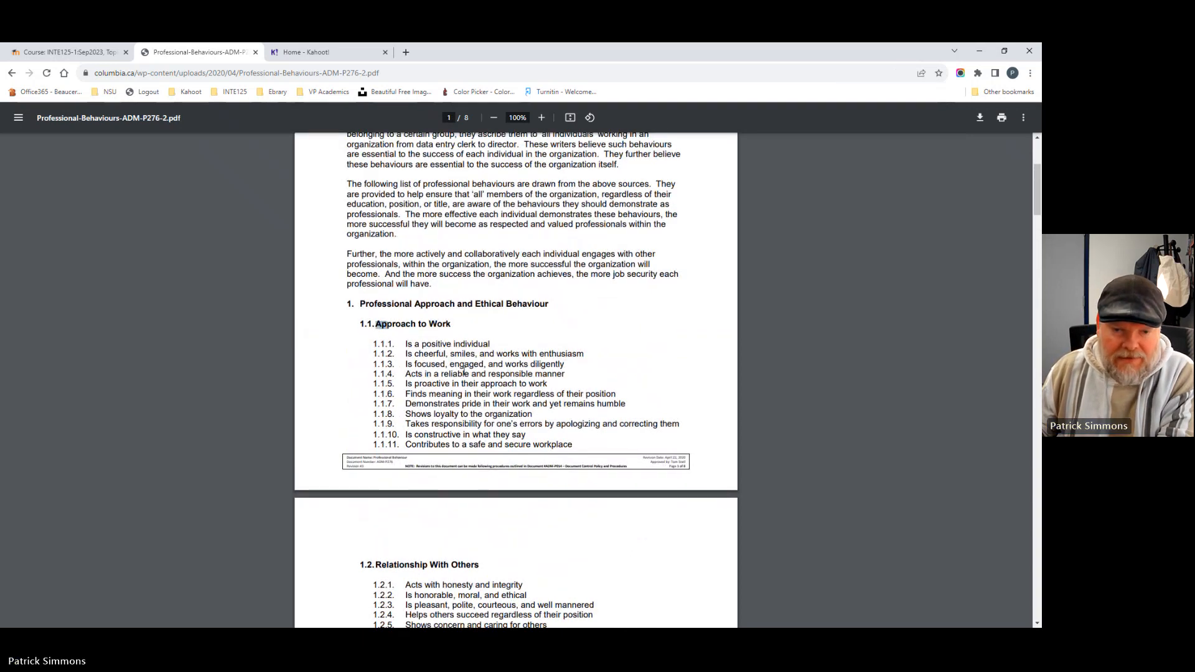
{"action": "scroll", "coordinate": [384, 326], "scroll_direction": "down", "scroll_amount": 8}
{"action": "scroll", "coordinate": [465, 371], "scroll_direction": "down", "scroll_amount": 7}
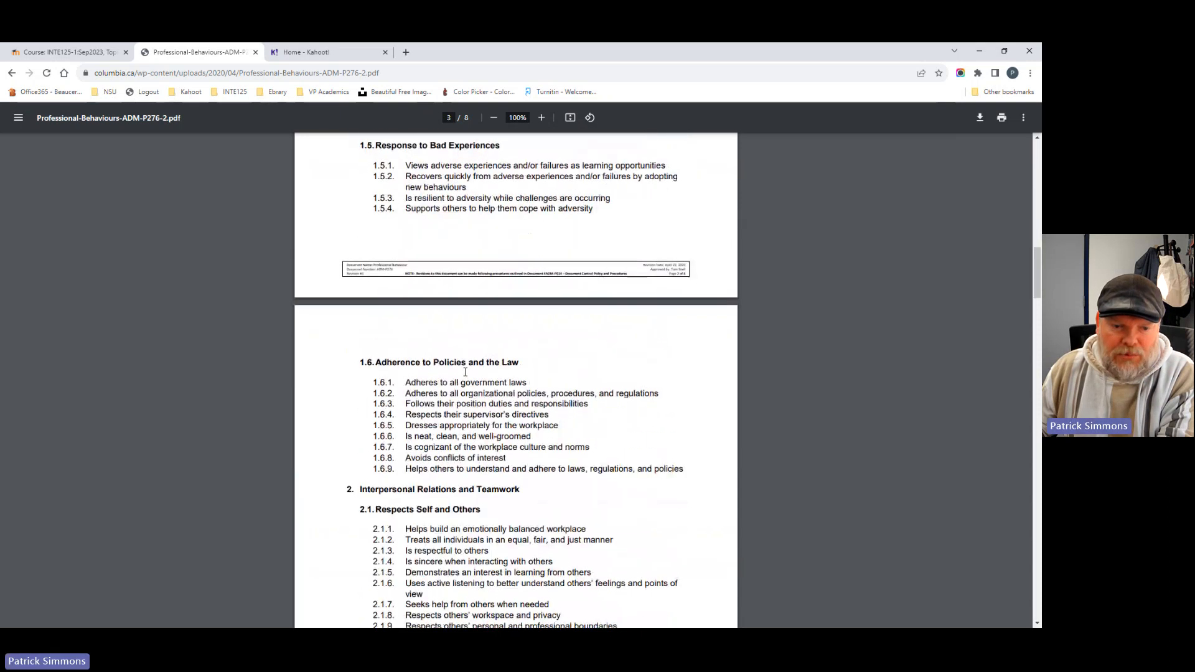
{"action": "left_click_drag", "start_coordinate": [360, 337], "coordinate": [525, 342]}
{"action": "scroll", "coordinate": [494, 413], "scroll_direction": "down", "scroll_amount": 16}
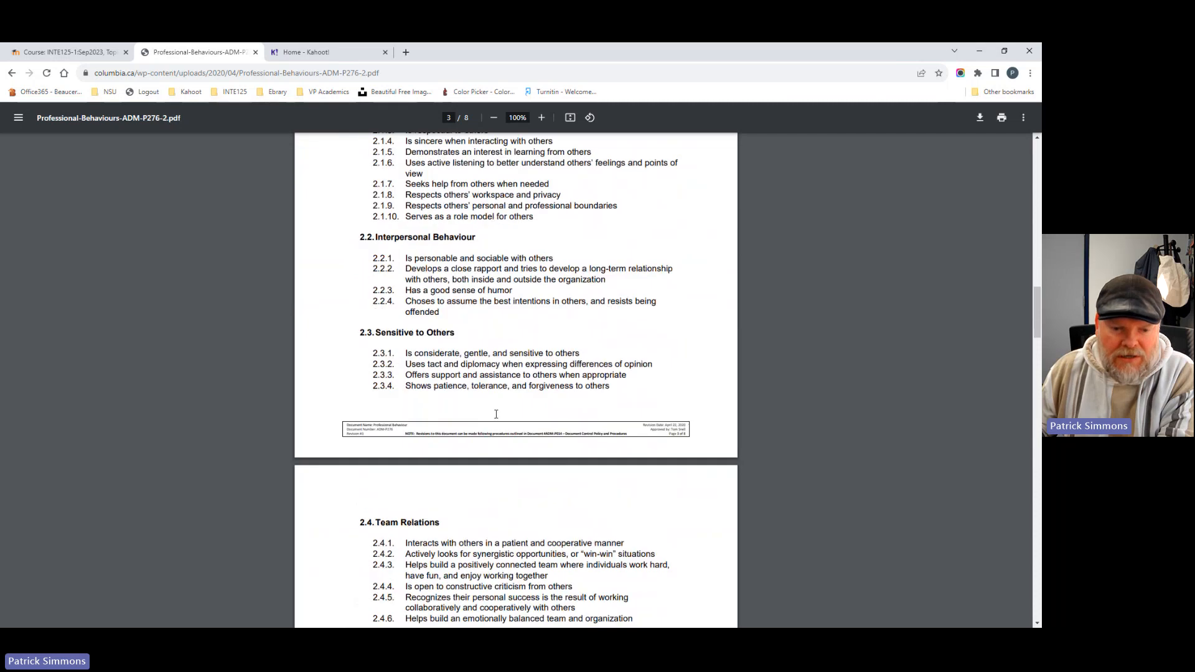
{"action": "scroll", "coordinate": [496, 412], "scroll_direction": "down", "scroll_amount": 3}
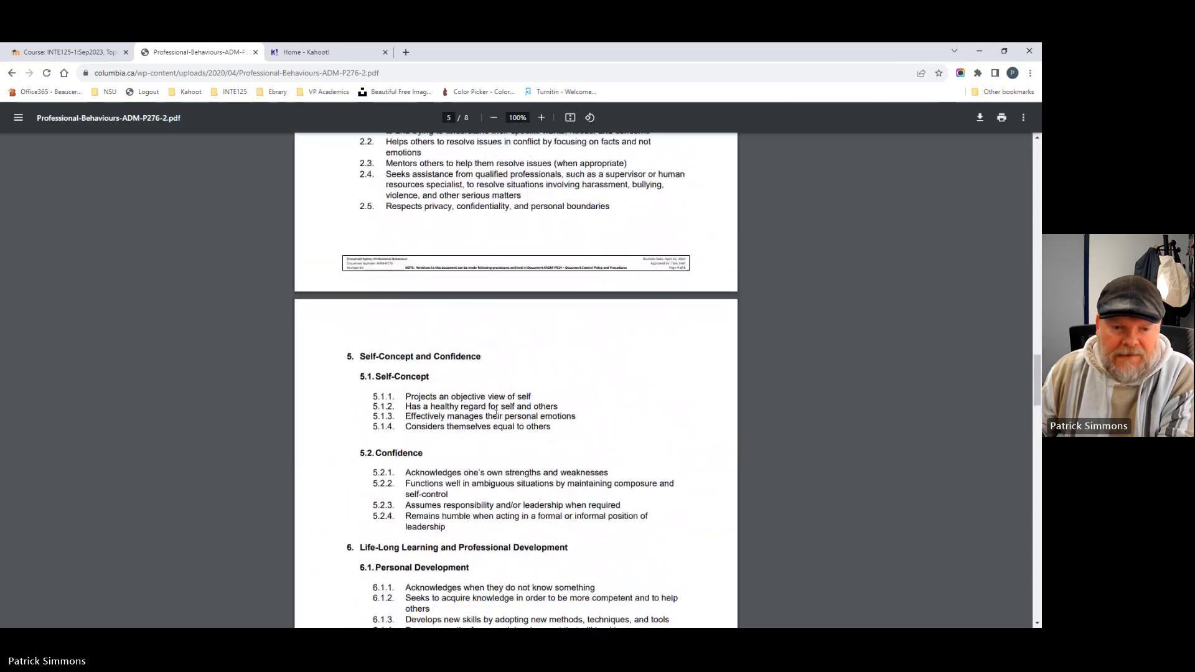
- Review the document's Communication, Conflict Resolution, Self-Concept and Life-Long Learning sections, and close the document
{"action": "scroll", "coordinate": [496, 413], "scroll_direction": "up", "scroll_amount": 7}
{"action": "scroll", "coordinate": [496, 413], "scroll_direction": "up", "scroll_amount": 2}
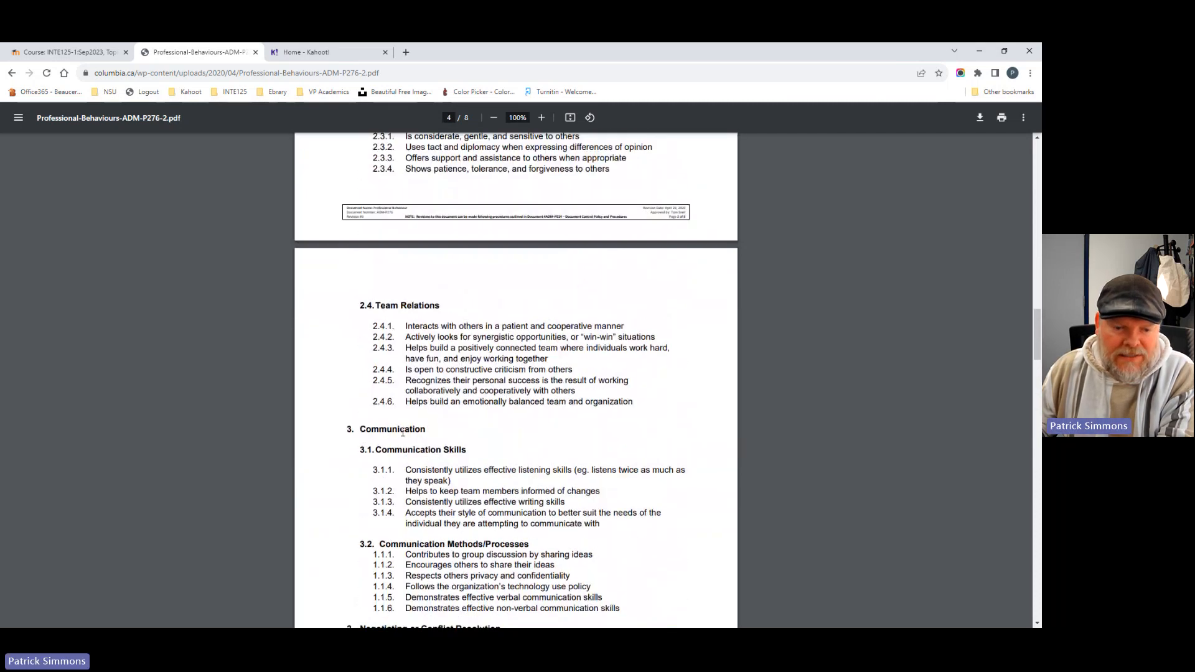
{"action": "left_click_drag", "start_coordinate": [369, 428], "coordinate": [438, 428]}
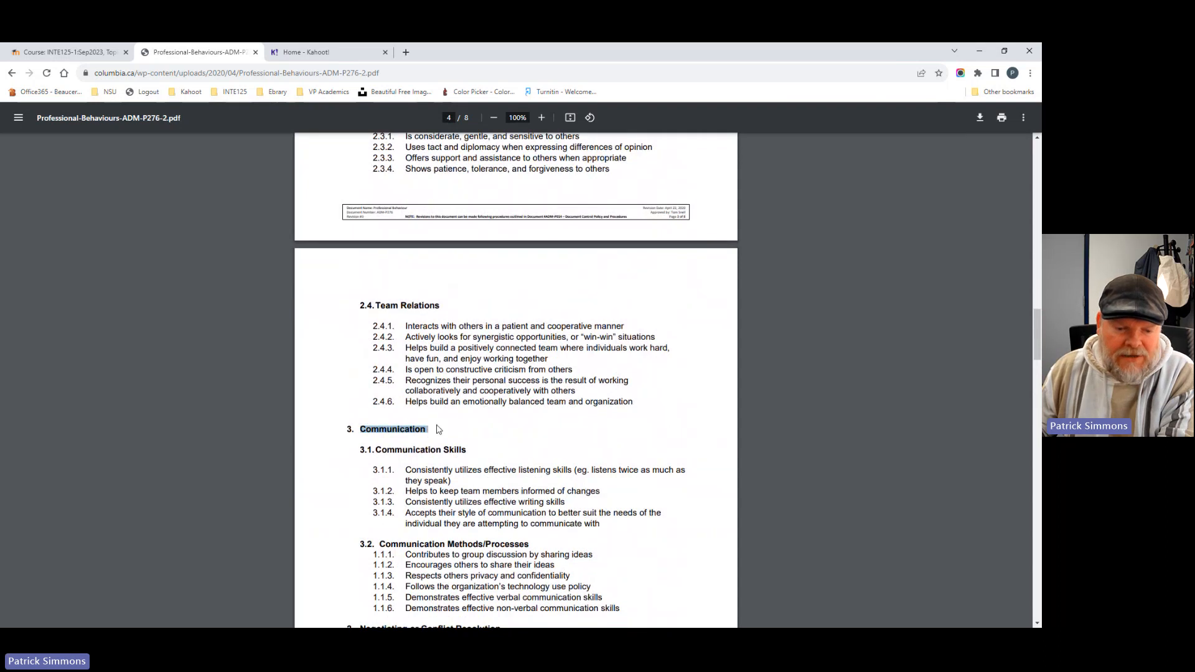
{"action": "scroll", "coordinate": [439, 429], "scroll_direction": "down", "scroll_amount": 3}
{"action": "scroll", "coordinate": [438, 428], "scroll_direction": "down", "scroll_amount": 4}
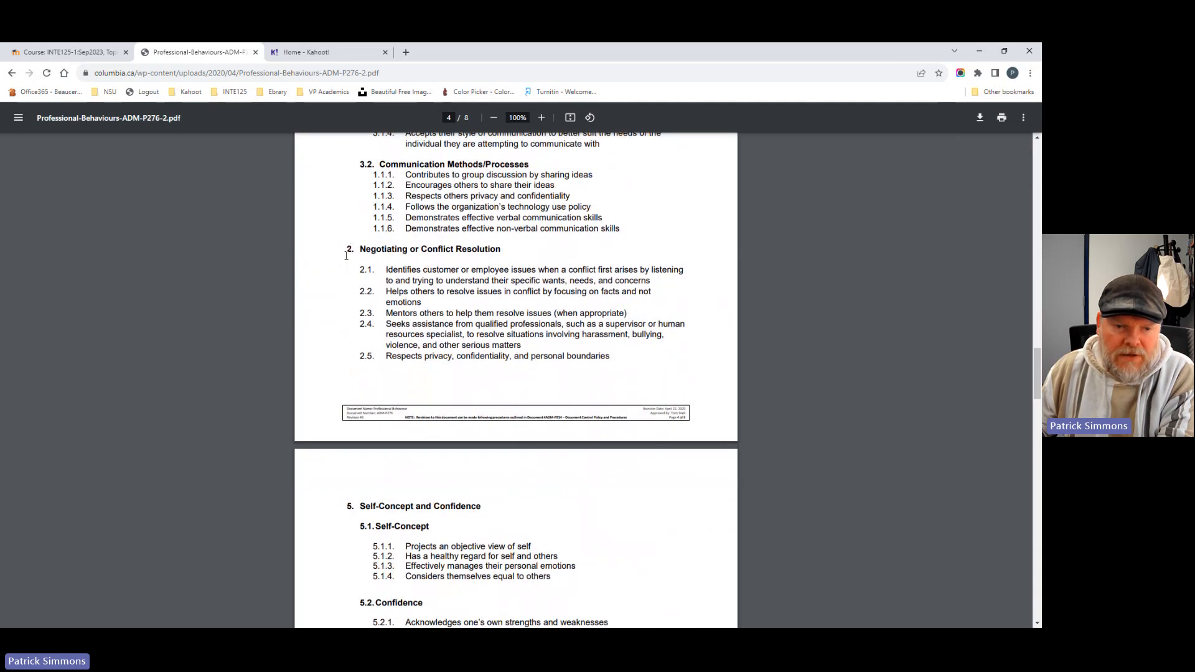
{"action": "scroll", "coordinate": [373, 349], "scroll_direction": "down", "scroll_amount": 6}
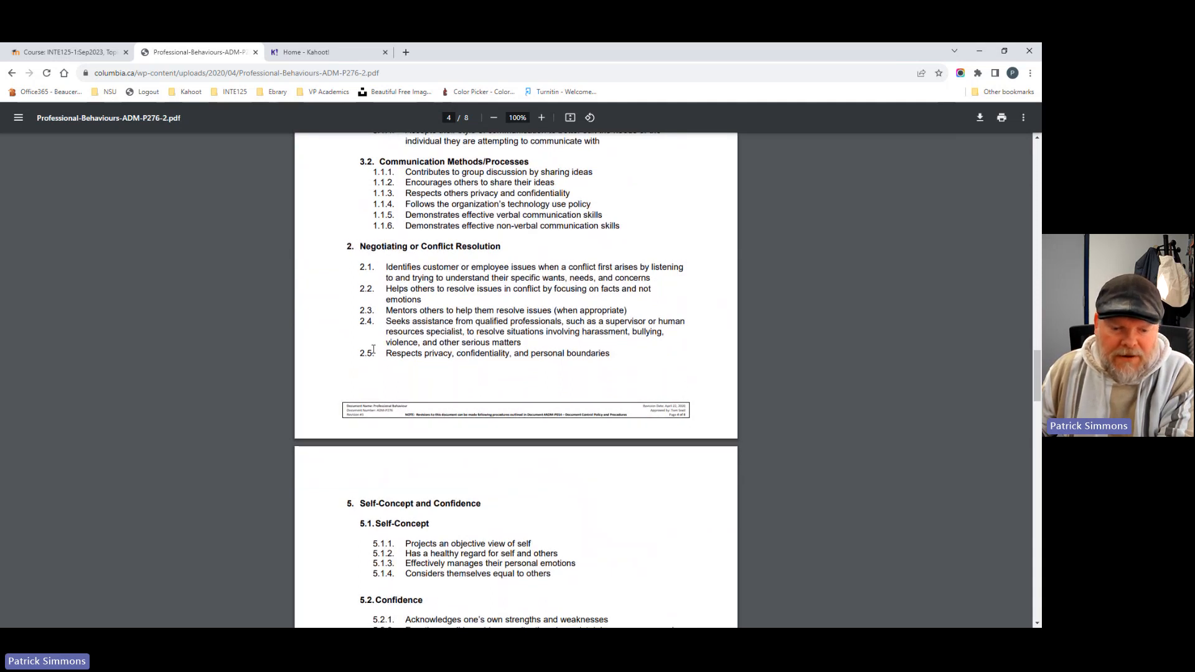
{"action": "scroll", "coordinate": [374, 349], "scroll_direction": "down", "scroll_amount": 2}
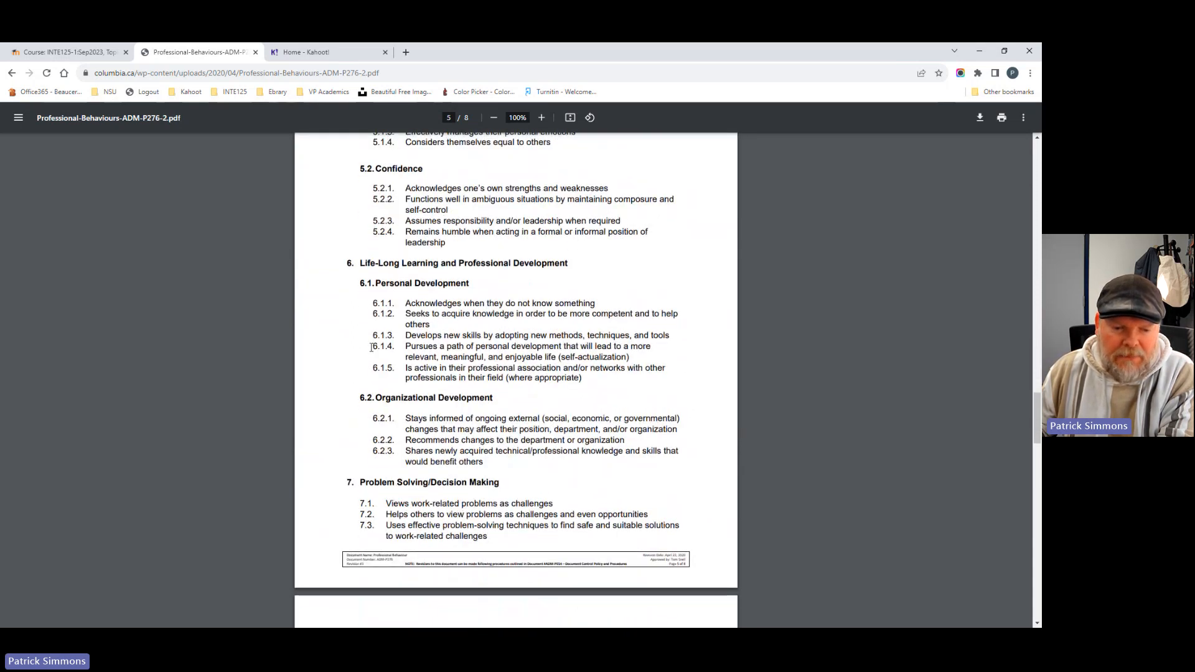
{"action": "scroll", "coordinate": [373, 349], "scroll_direction": "up", "scroll_amount": 20}
{"action": "scroll", "coordinate": [371, 348], "scroll_direction": "up", "scroll_amount": 18}
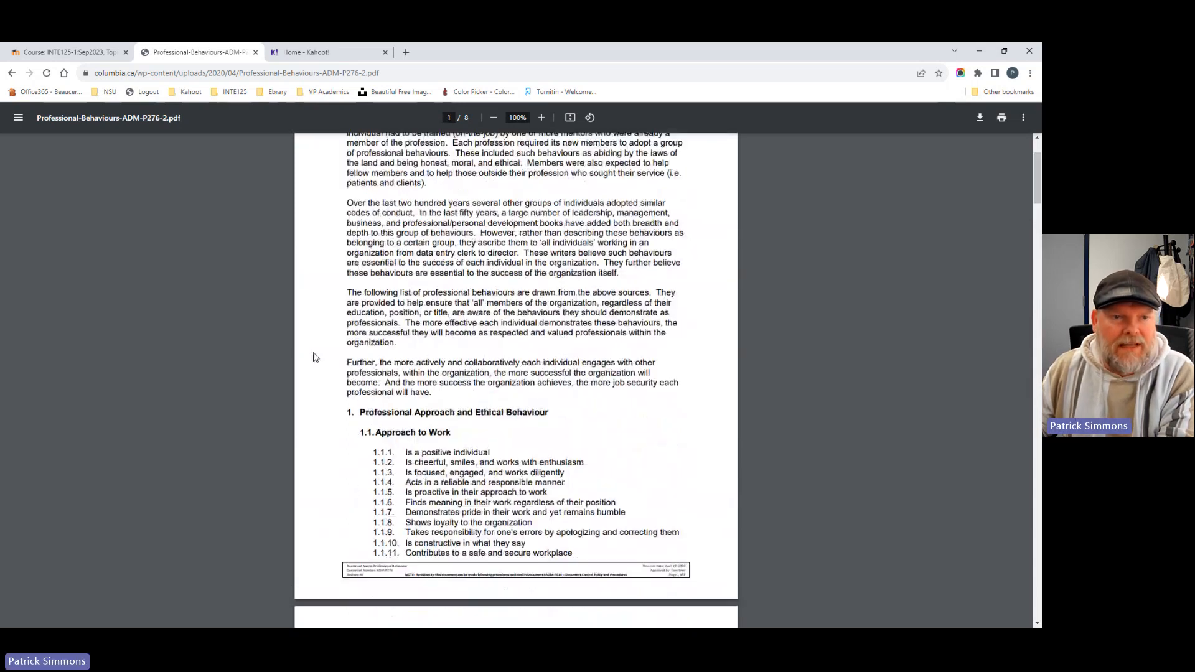
{"action": "left_click", "coordinate": [256, 53]}
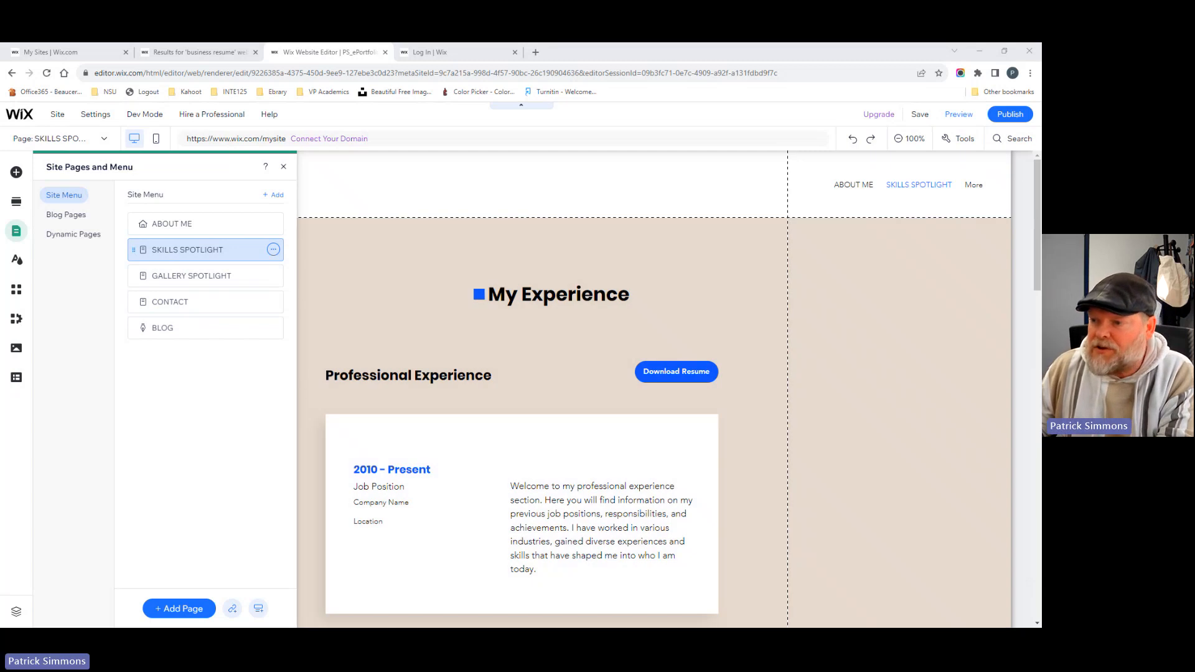
- Bring the published sample site's window over the Wix editor, examine the subpages under SKILLS SPOTLIGHT, and move the window away
{"action": "left_click_drag", "start_coordinate": [1040, 119], "coordinate": [104, 96]}
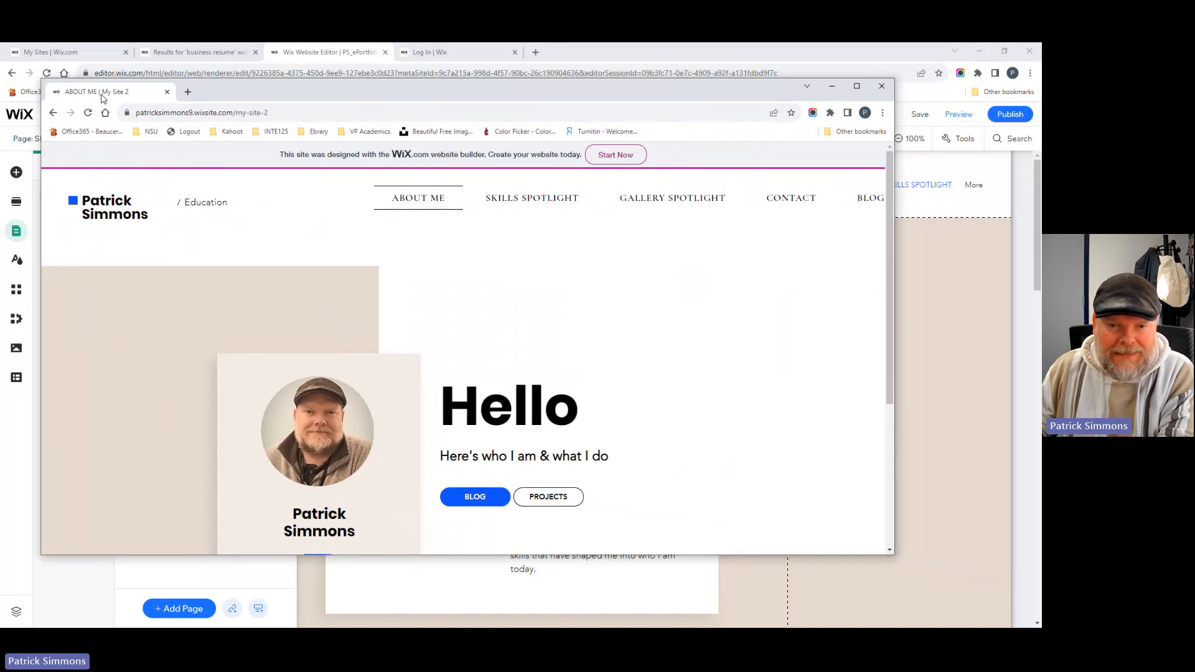
{"action": "mouse_move", "coordinate": [505, 196]}
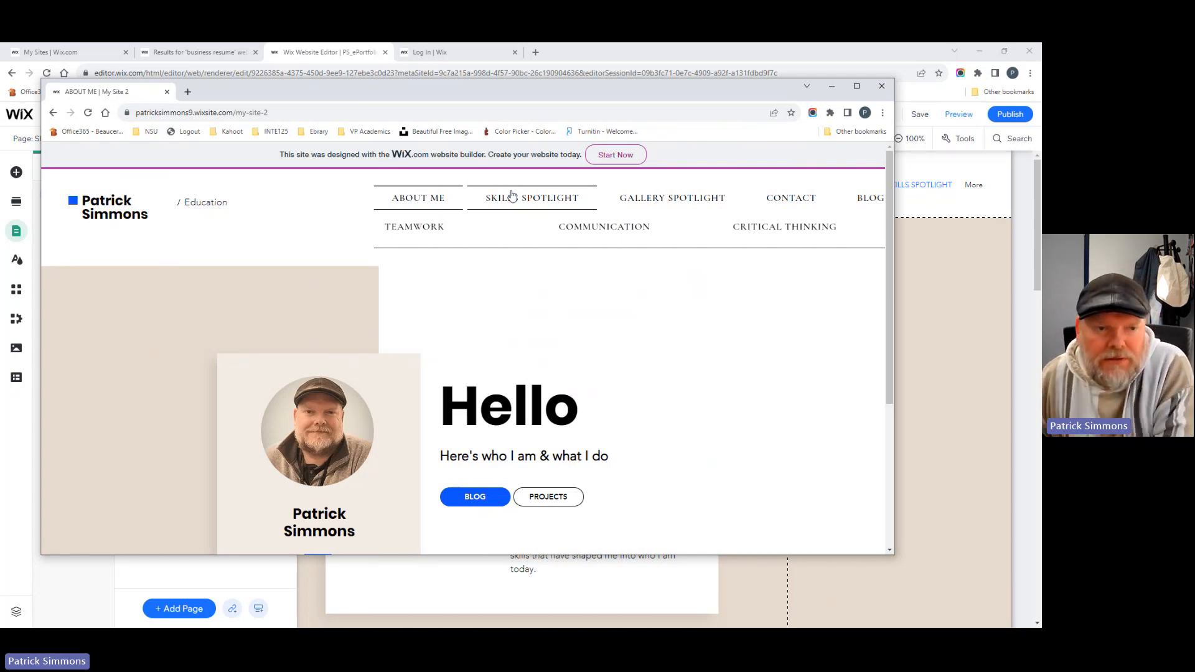
{"action": "left_click_drag", "start_coordinate": [411, 99], "coordinate": [394, 104]}
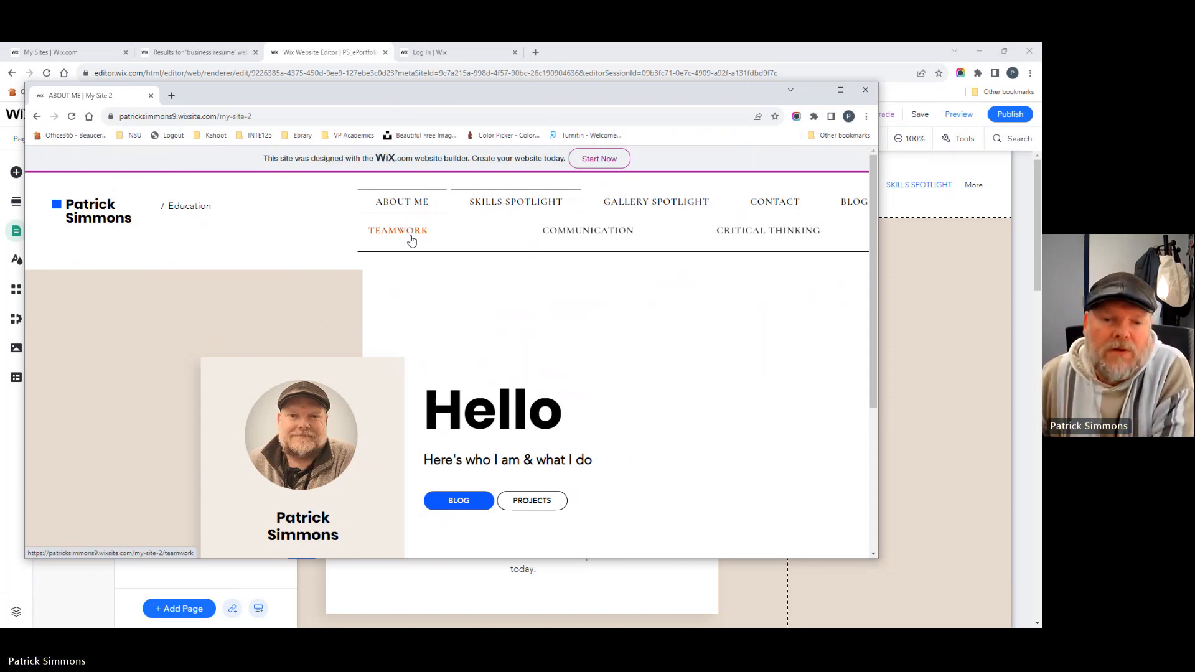
{"action": "left_click_drag", "start_coordinate": [374, 97], "coordinate": [1041, 97]}
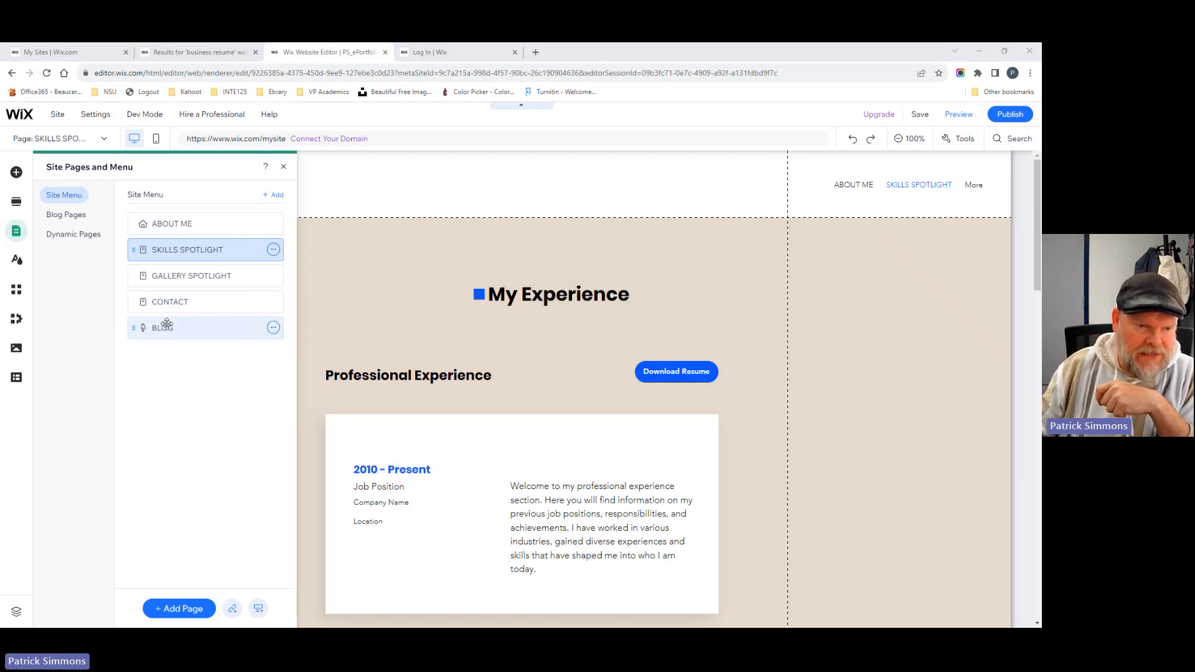
- Add a dropdown submenu title named SKILLS SPOTLIGHT to the site menu
{"action": "left_click", "coordinate": [259, 610]}
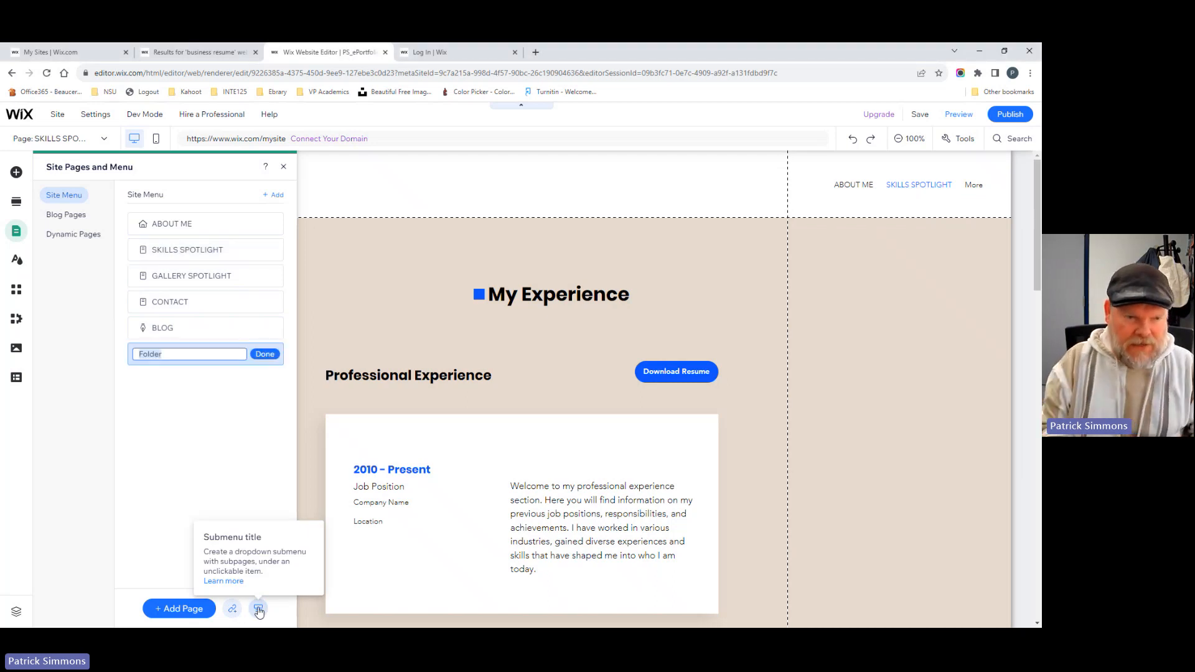
{"action": "type", "text": "s"}
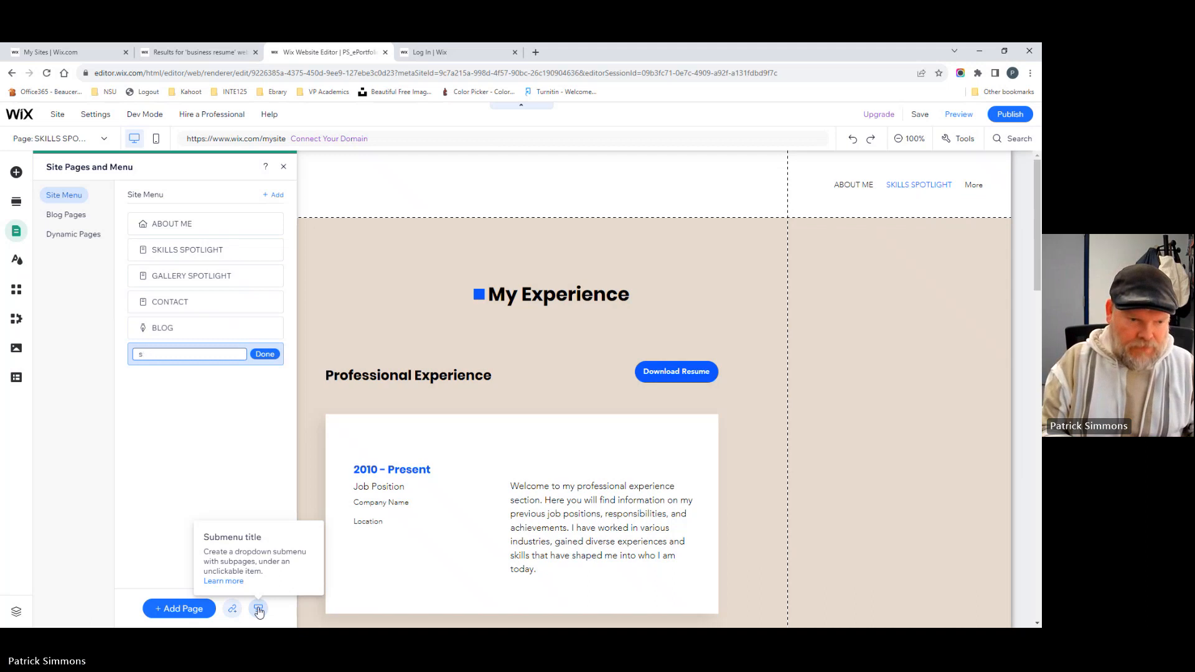
{"action": "type", "text": "KILLS SPOTLIGHT"}
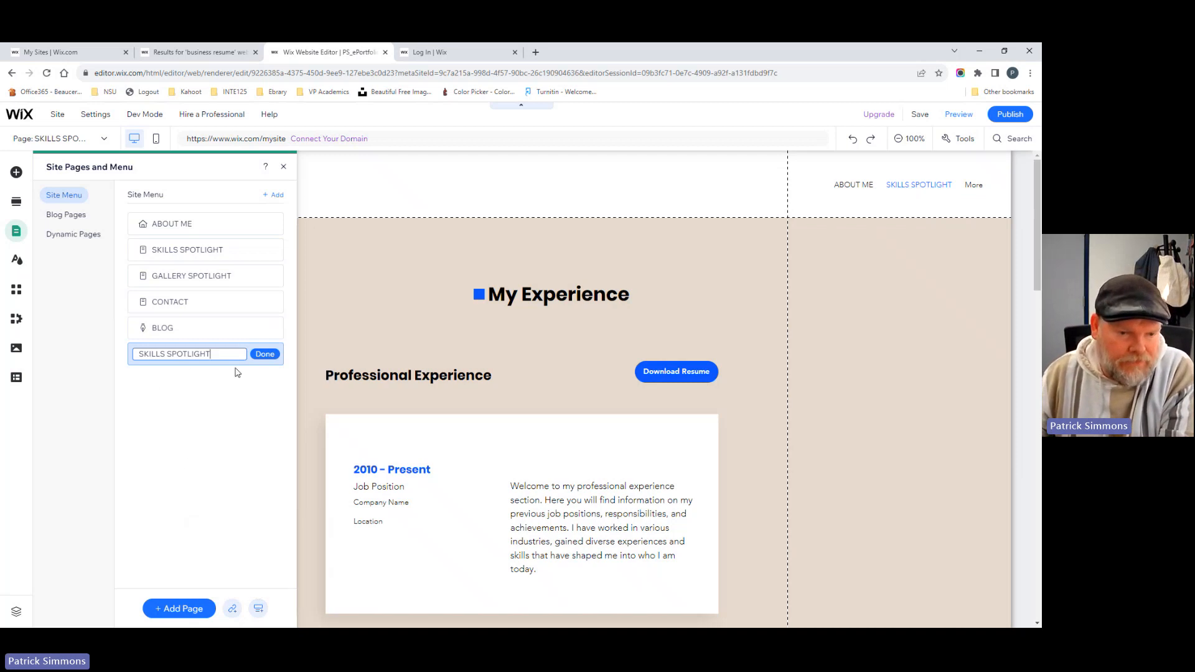
{"action": "left_click", "coordinate": [264, 355]}
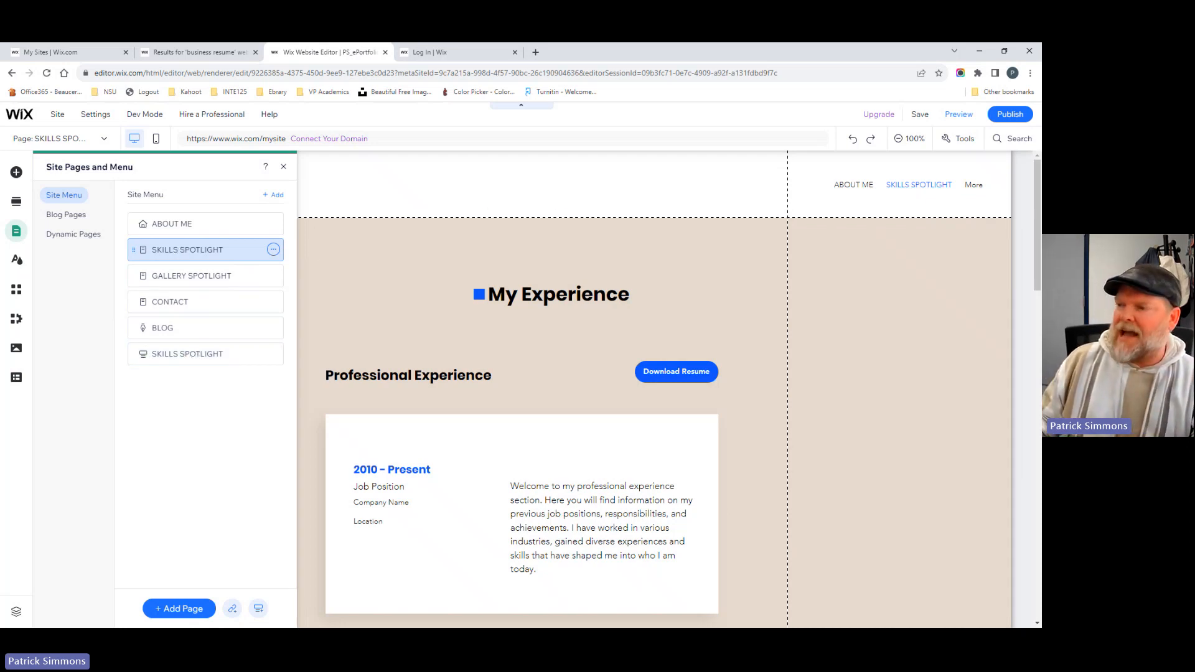
- Bring back the sample site to compare its unclickable SKILLS SPOTLIGHT title with the GALLERY SPOTLIGHT page link, and move it away
{"action": "left_click_drag", "start_coordinate": [1192, 133], "coordinate": [315, 125]}
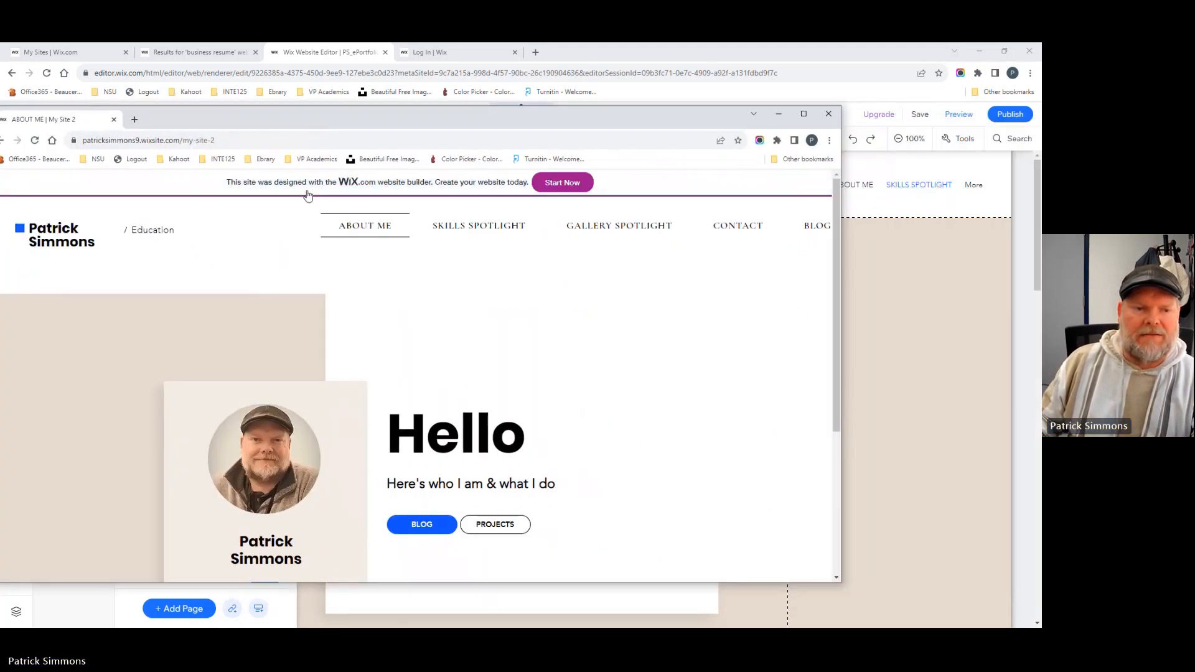
{"action": "mouse_move", "coordinate": [507, 232]}
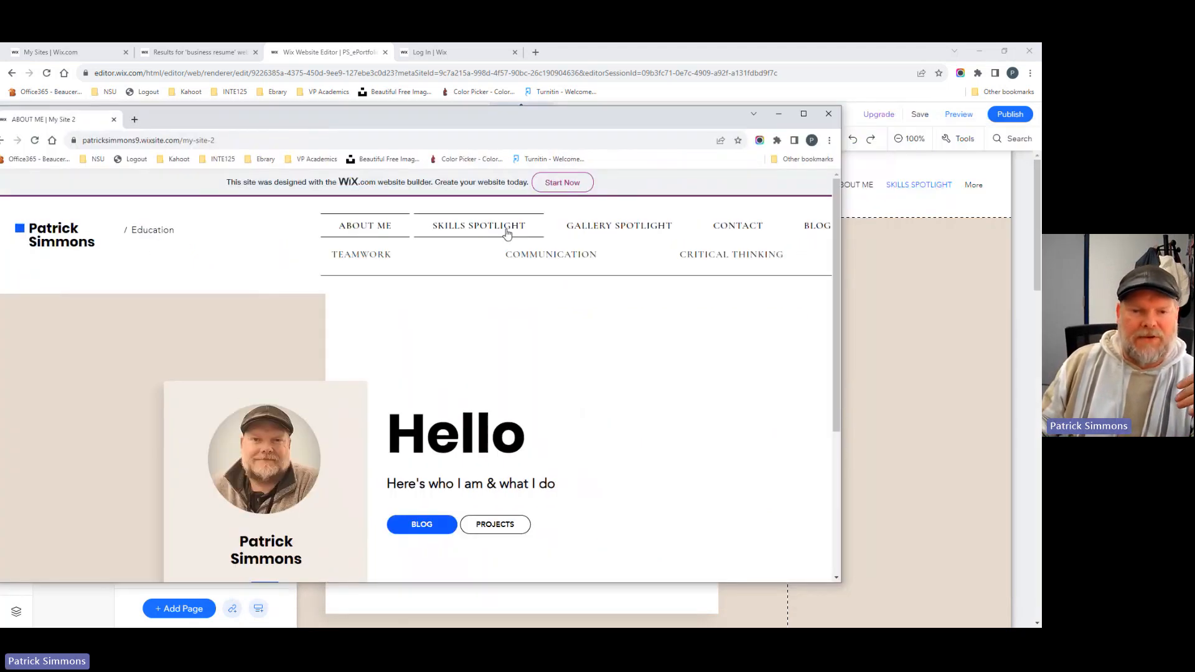
{"action": "triple_click", "coordinate": [473, 228]}
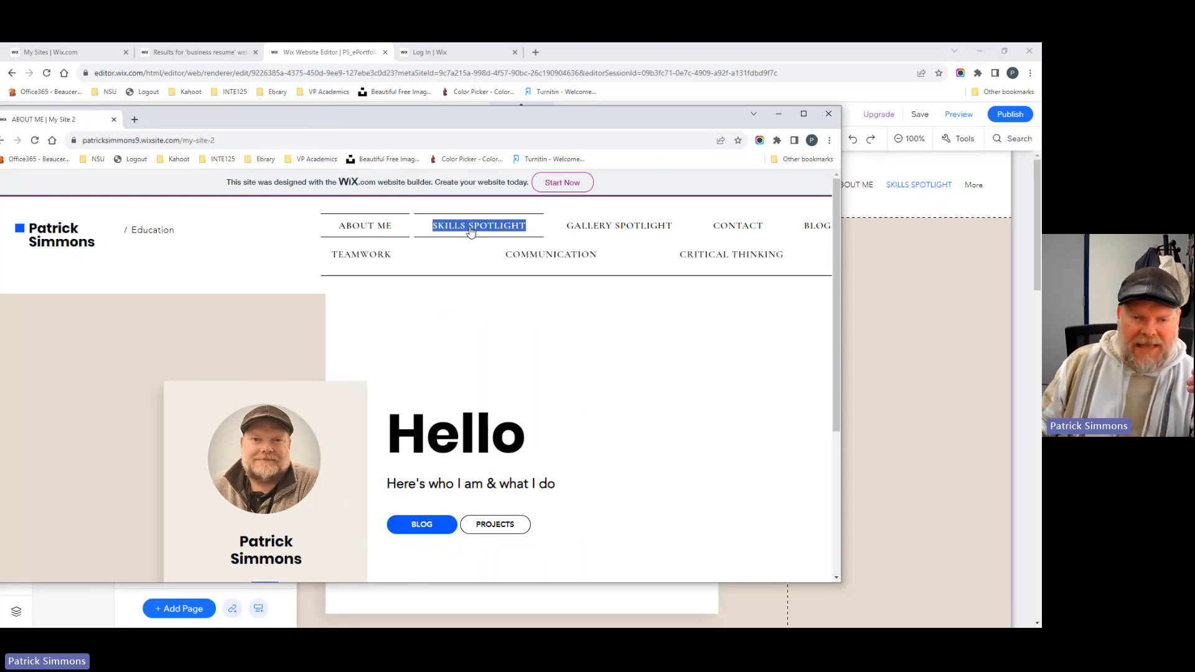
{"action": "triple_click", "coordinate": [471, 229]}
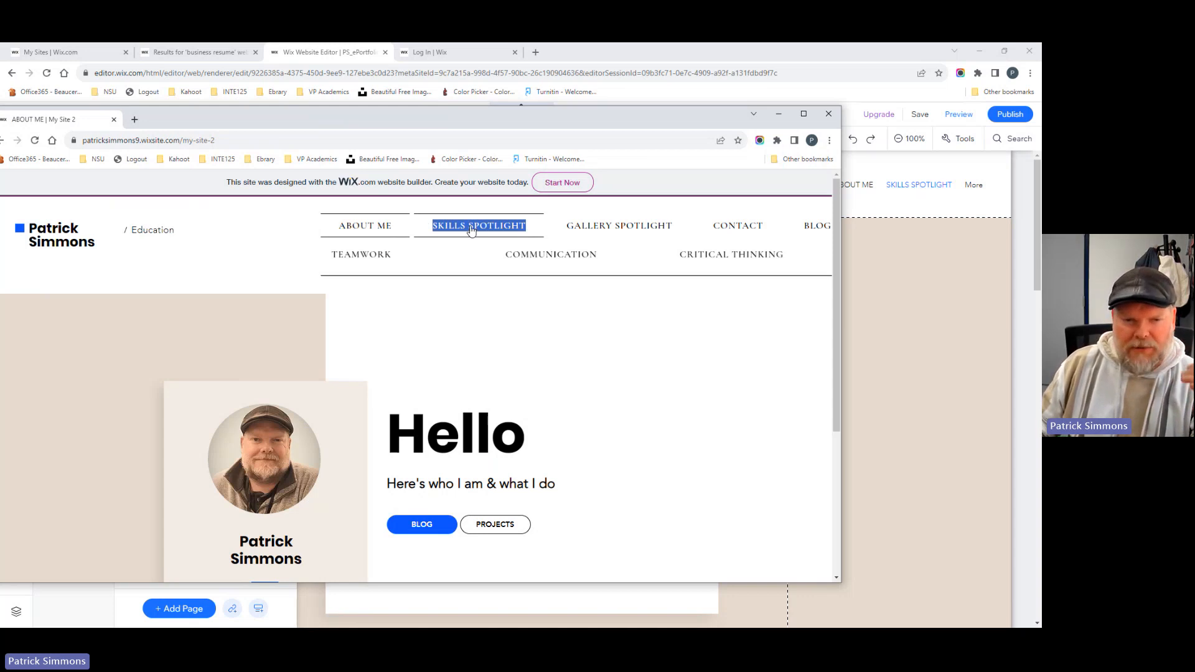
{"action": "left_click", "coordinate": [471, 229]}
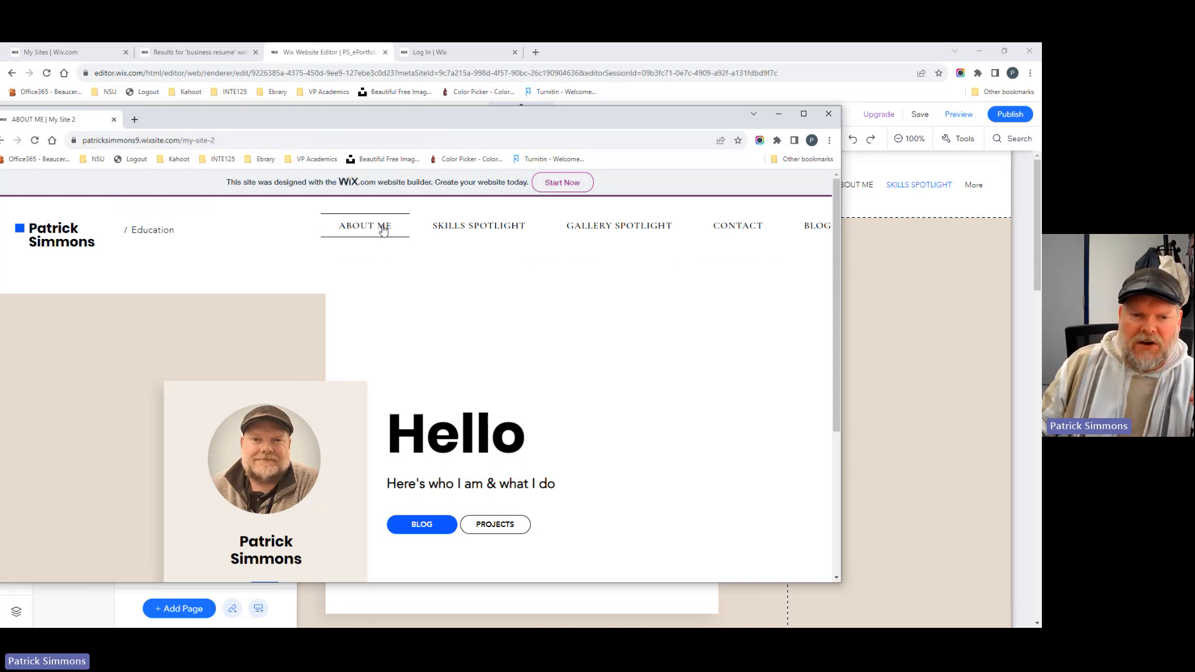
{"action": "left_click", "coordinate": [591, 229]}
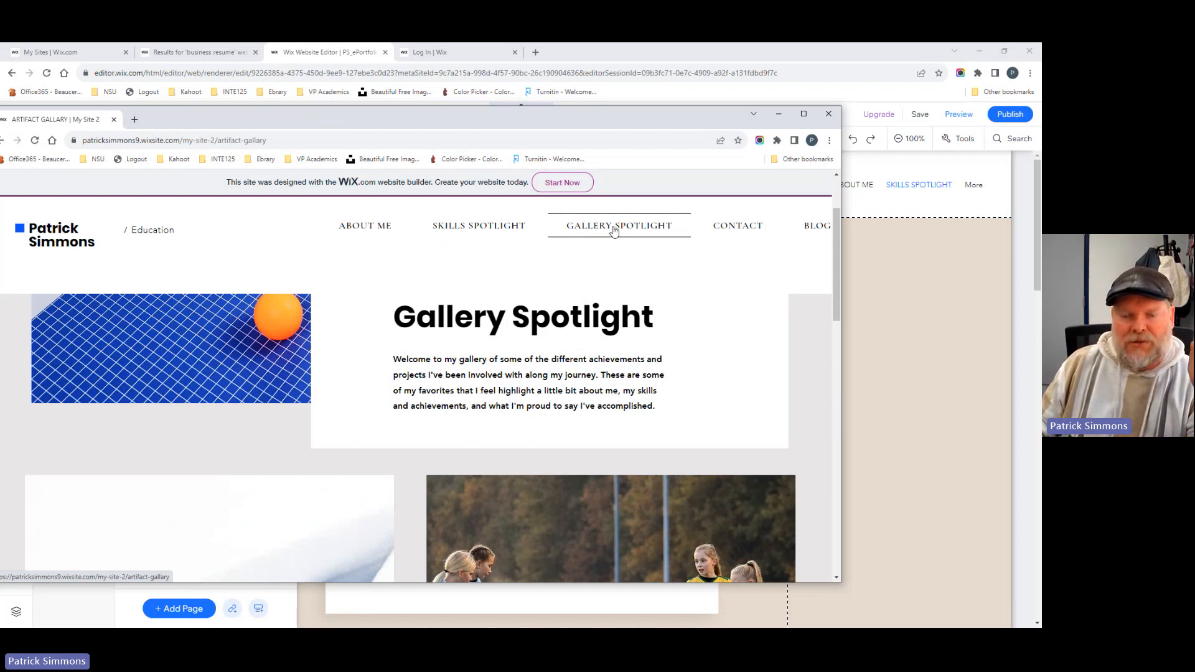
{"action": "mouse_move", "coordinate": [482, 229]}
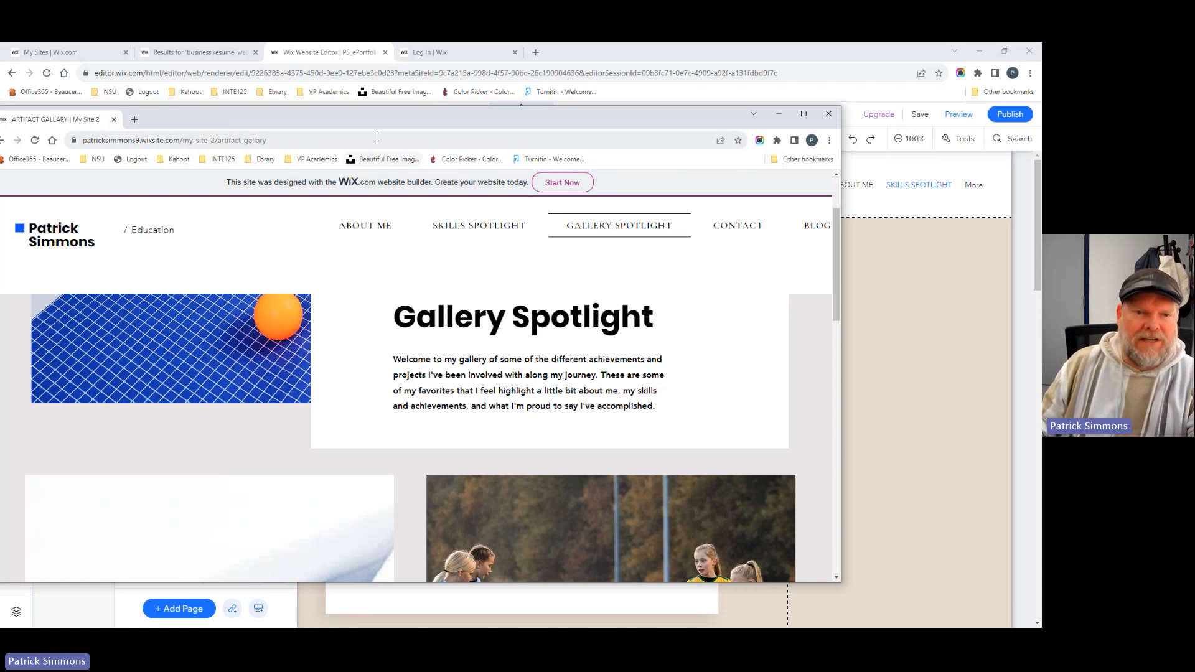
{"action": "left_click_drag", "start_coordinate": [368, 125], "coordinate": [0, 126]}
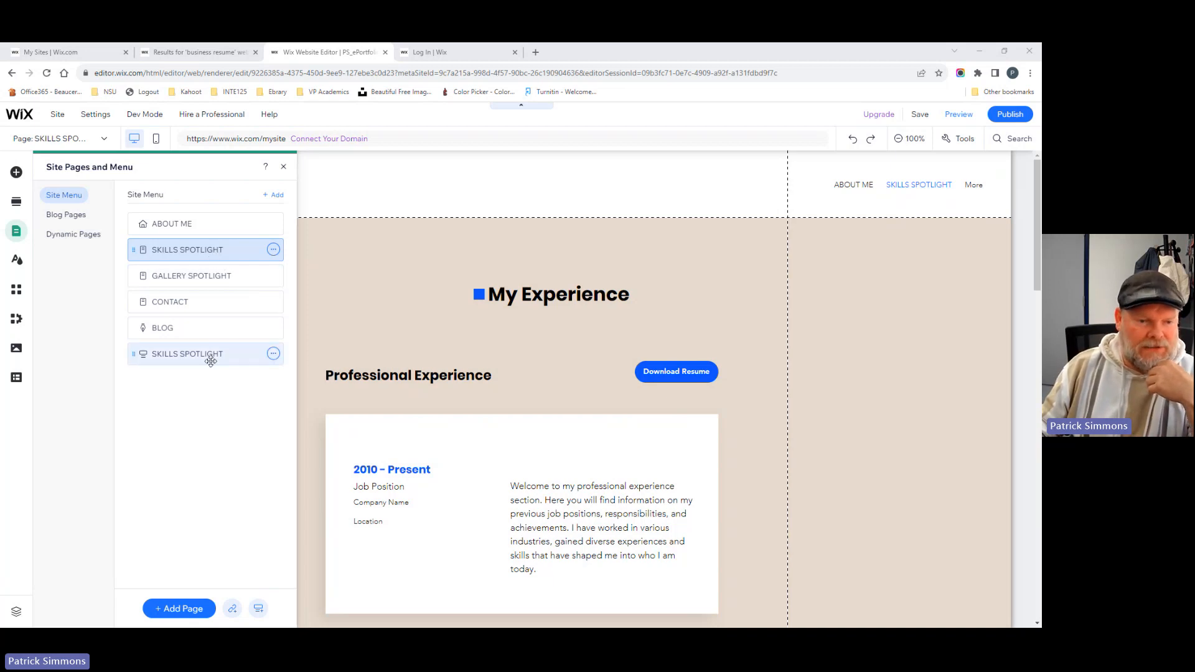
- Delete the original SKILLS SPOTLIGHT page and place the SKILLS SPOTLIGHT submenu title directly below ABOUT ME in the site menu
{"action": "left_click", "coordinate": [273, 251]}
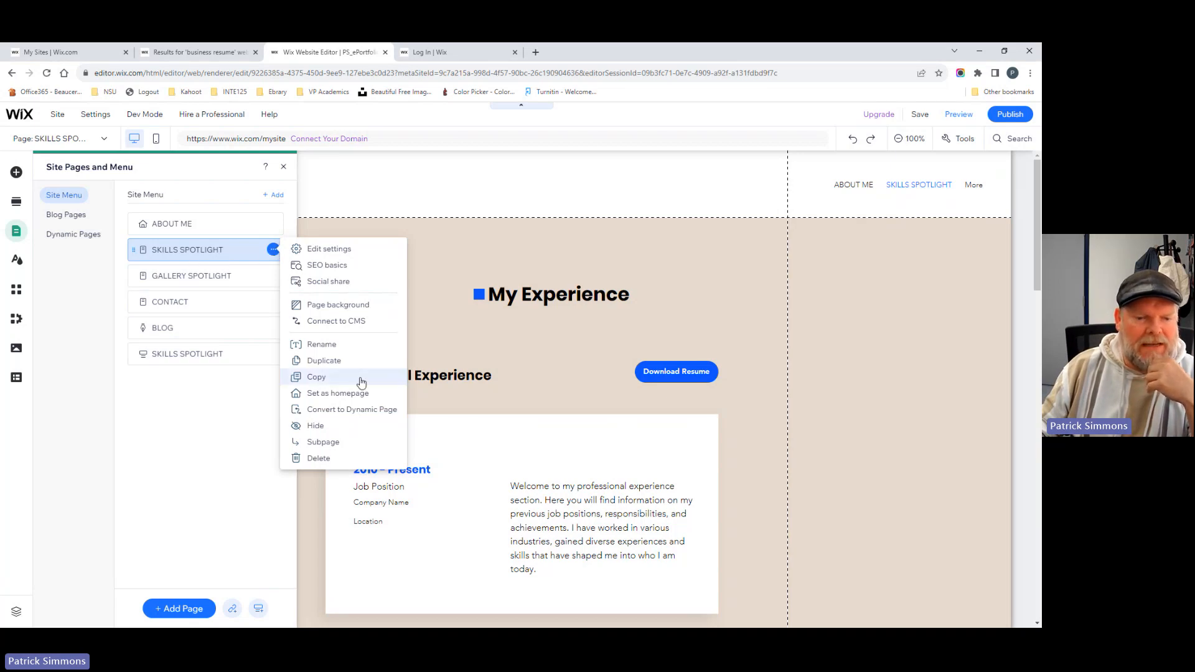
{"action": "left_click", "coordinate": [323, 459]}
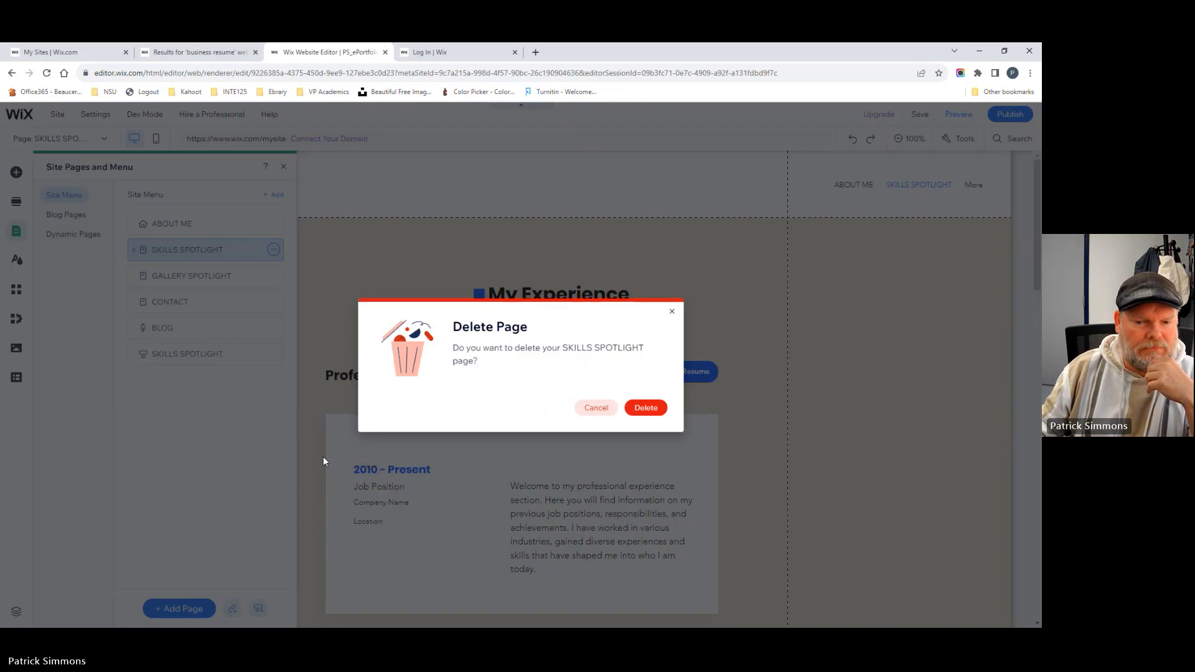
{"action": "left_click", "coordinate": [646, 408]}
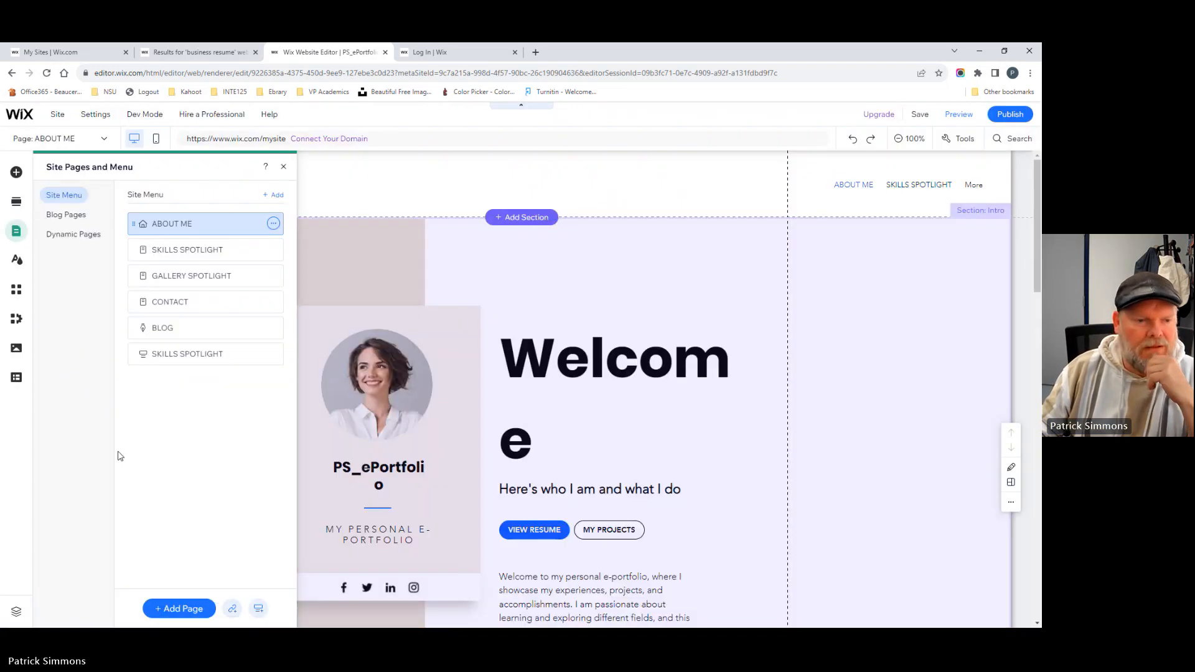
{"action": "left_click", "coordinate": [149, 333]}
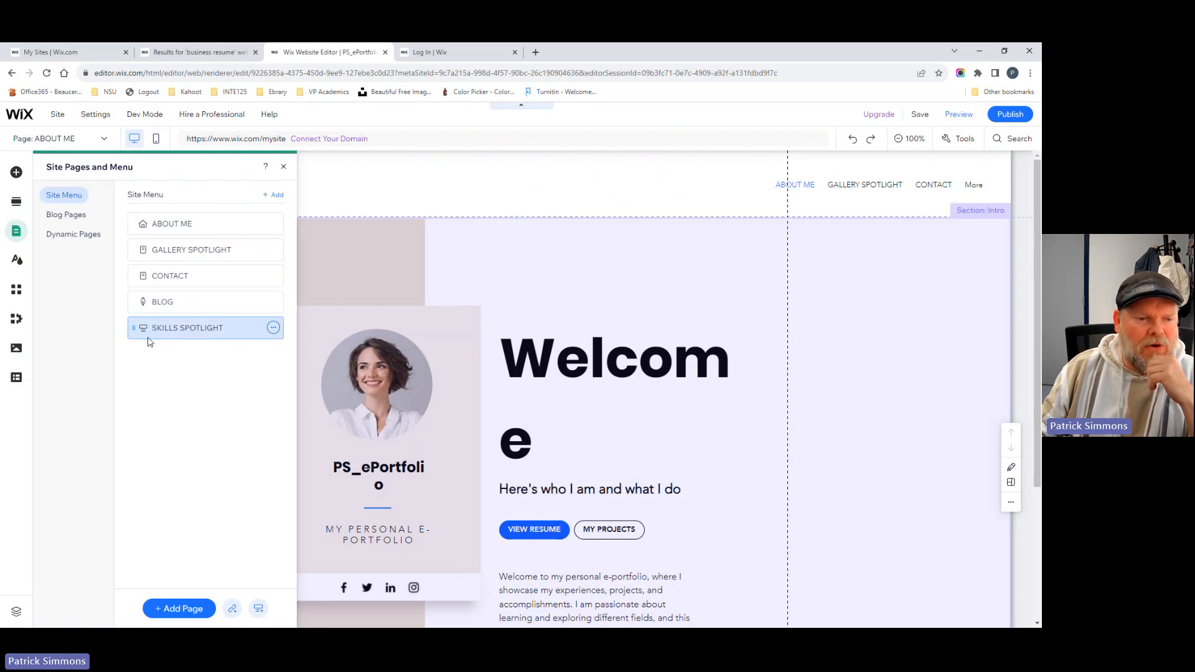
{"action": "left_click_drag", "start_coordinate": [133, 331], "coordinate": [135, 249]}
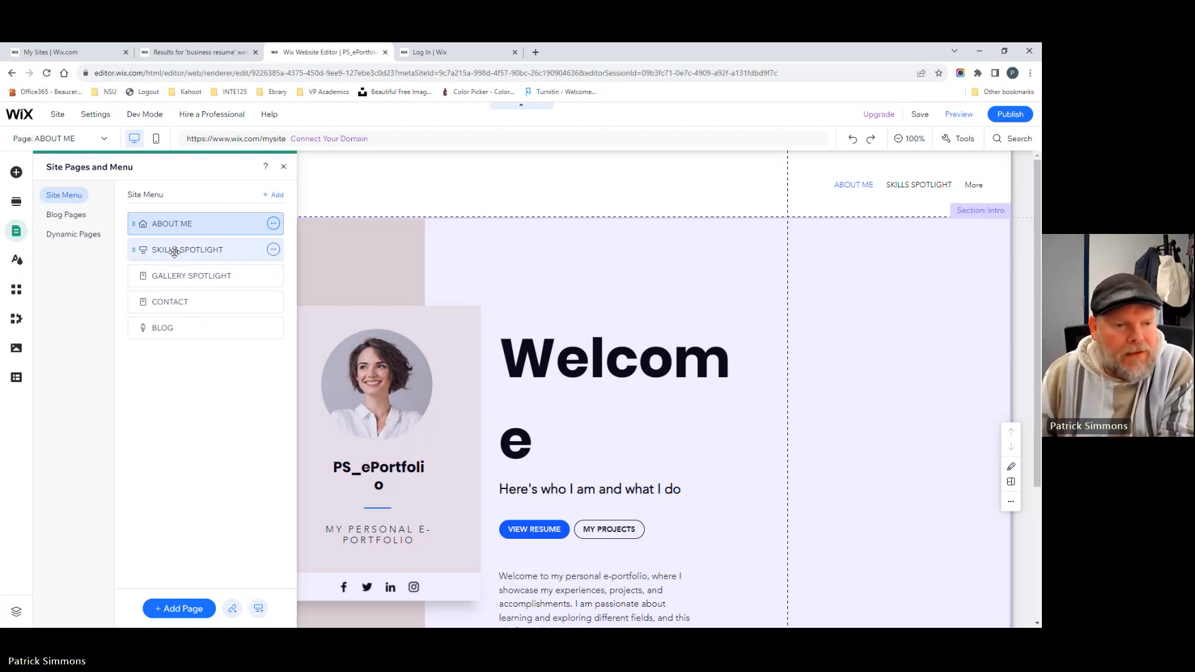
- Add a blank page named LEADERSHIP to the site menu
{"action": "left_click", "coordinate": [160, 610]}
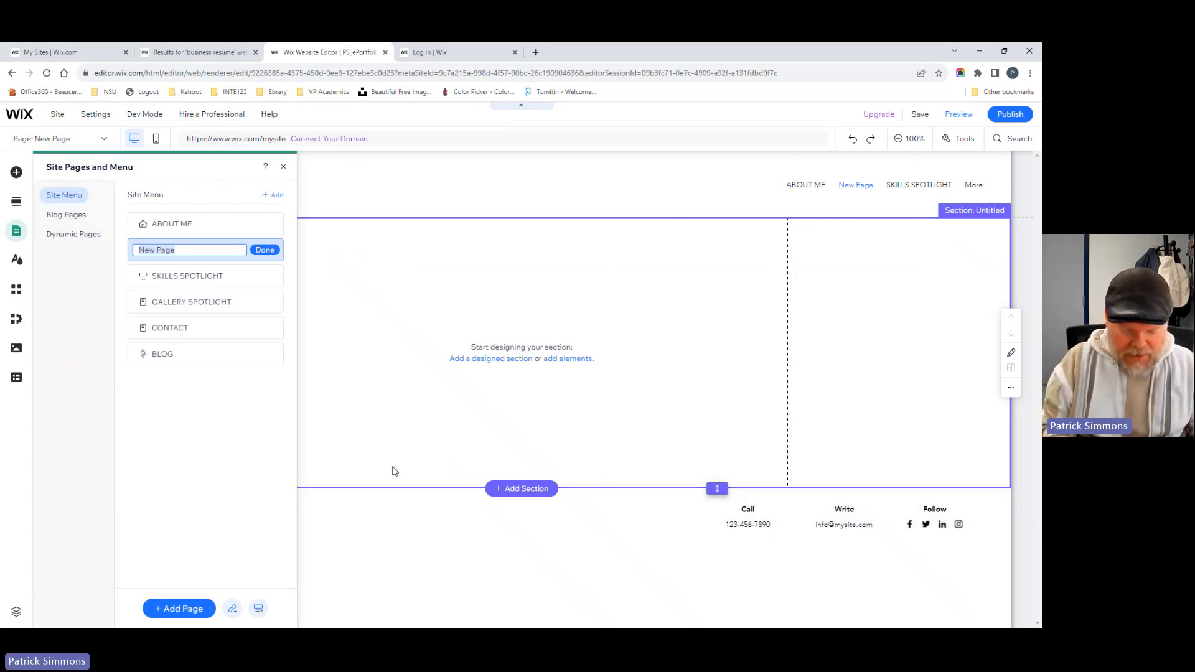
{"action": "type", "text": "I"}
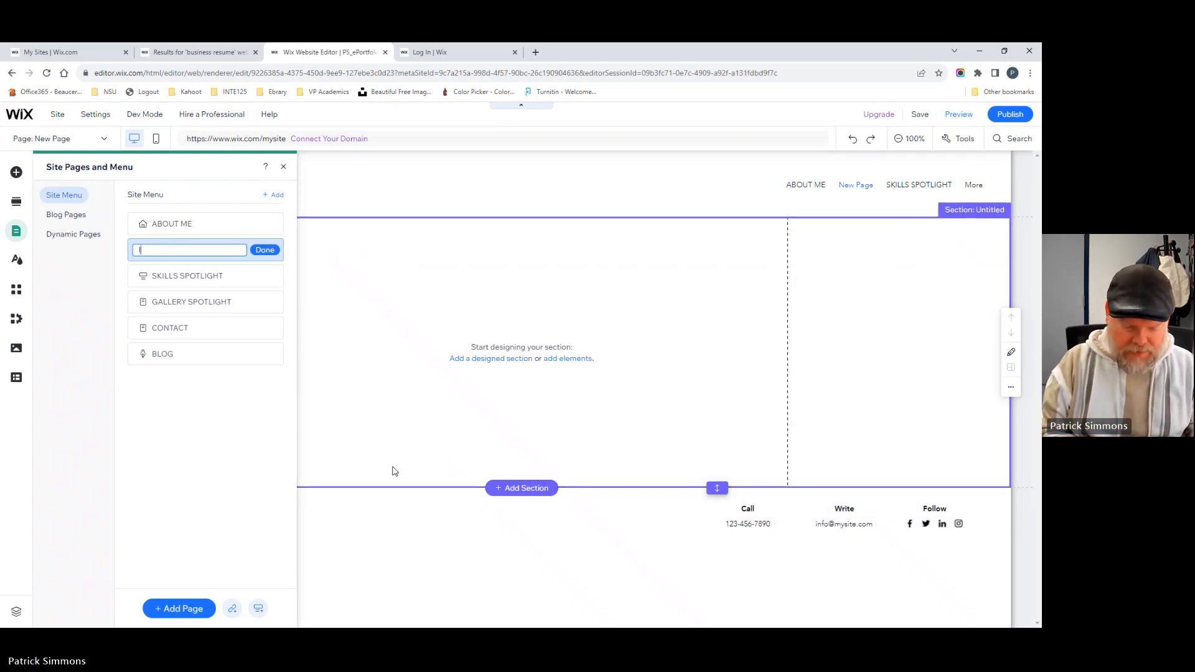
{"action": "type", "text": "EADERSHIP"}
{"action": "key", "text": "ctrl+a"}
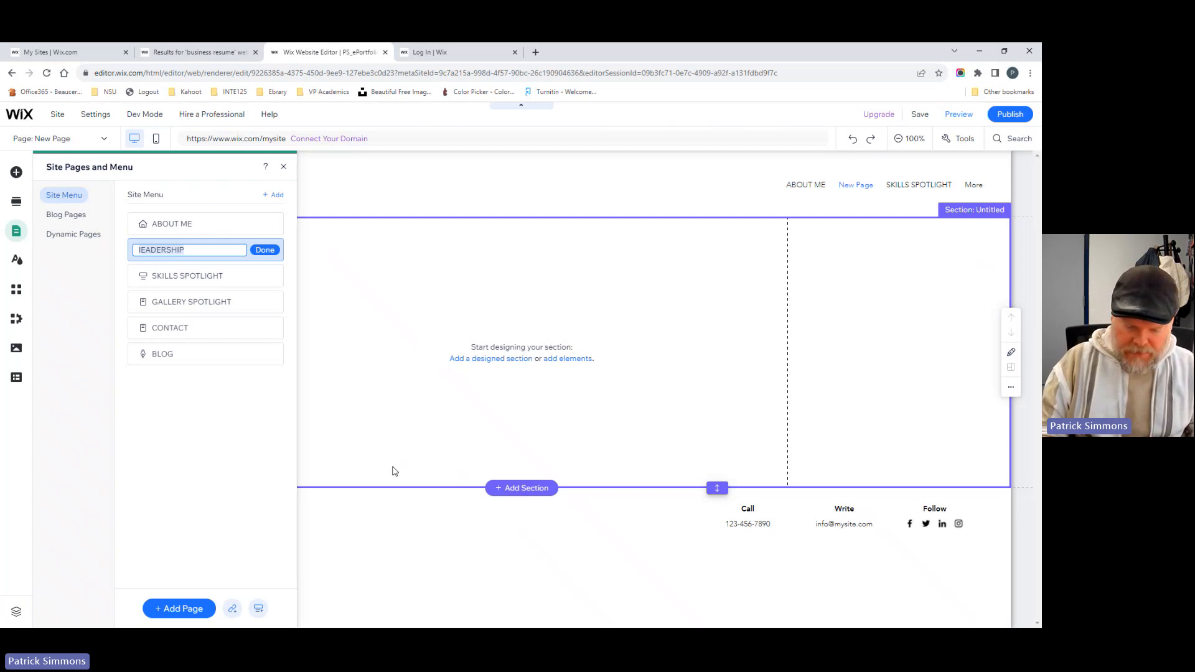
{"action": "type", "text": "Leadership"}
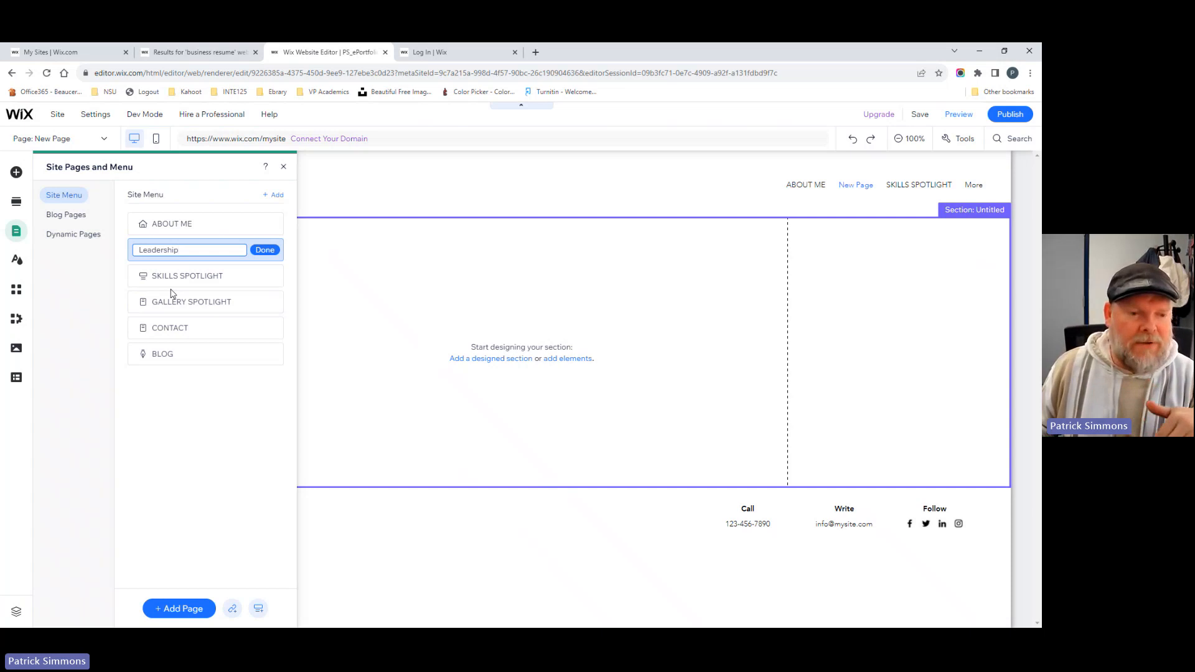
{"action": "double_click", "coordinate": [197, 247]}
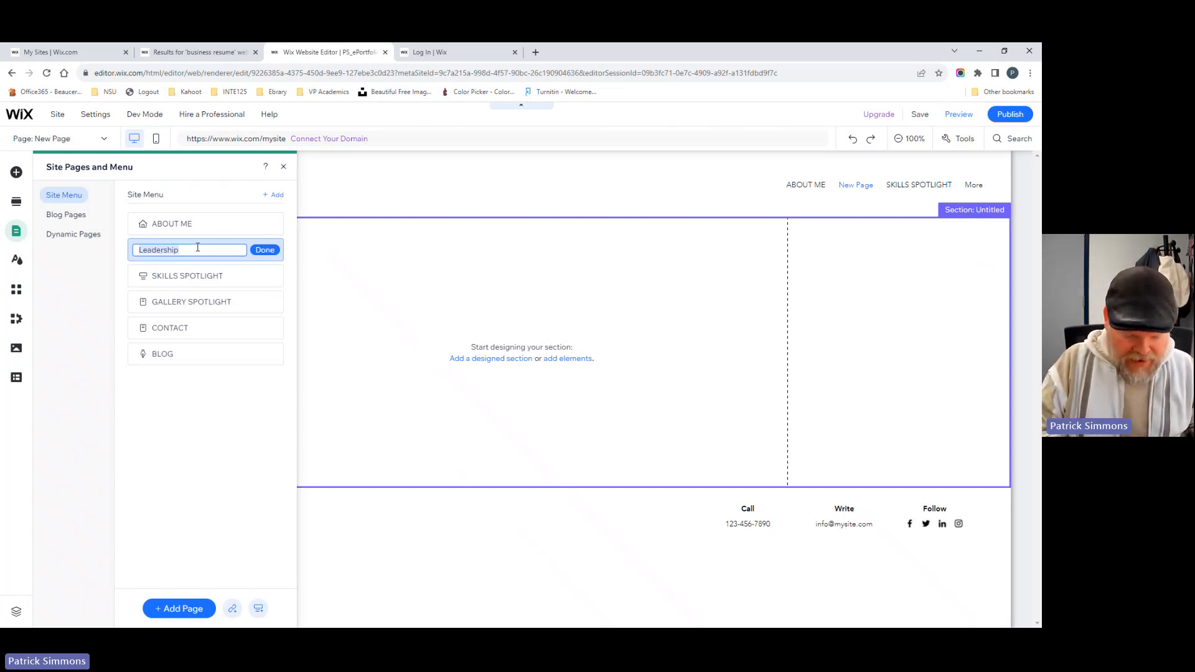
{"action": "type", "text": "LEADERSHIP"}
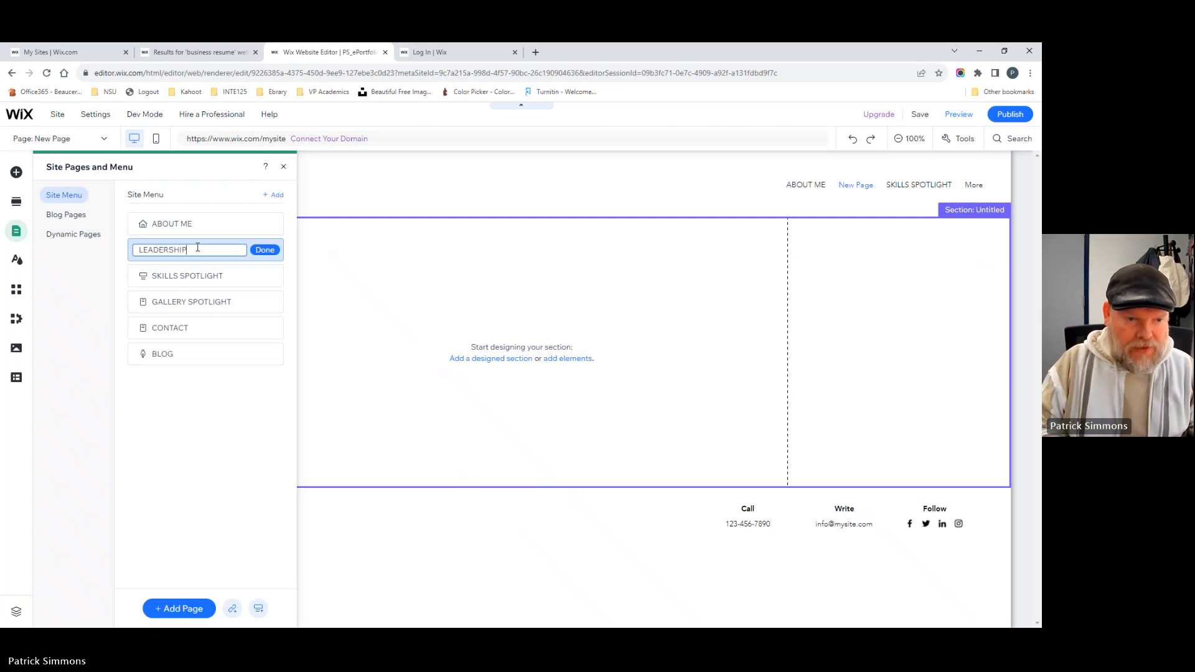
{"action": "left_click", "coordinate": [266, 250]}
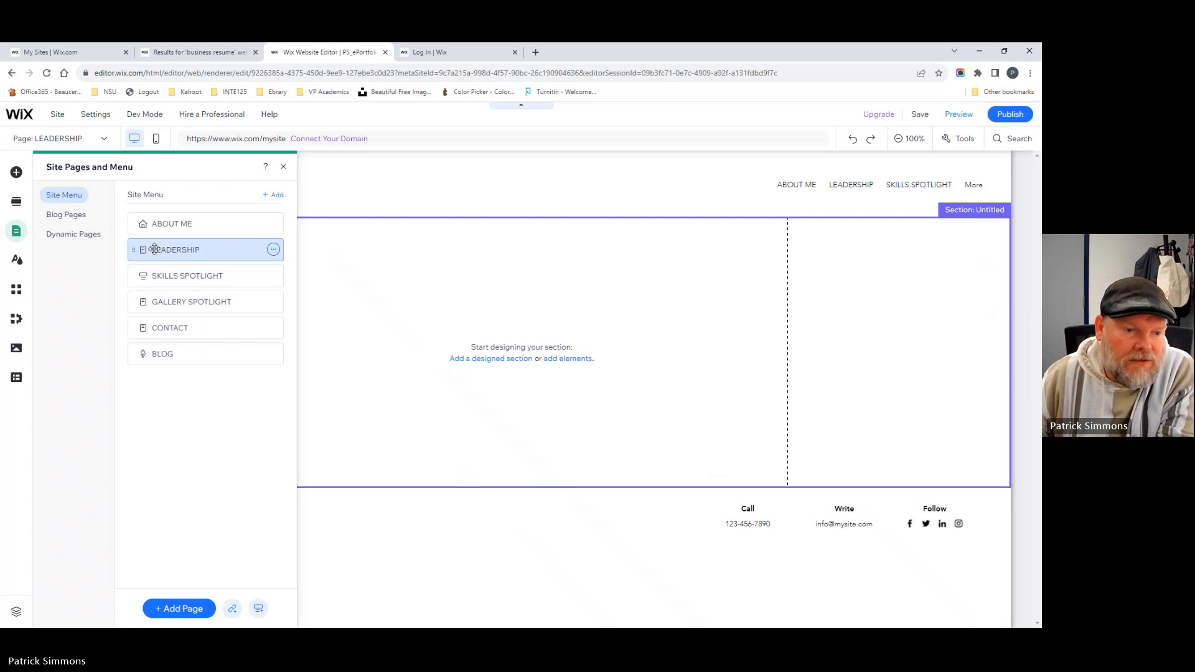
- Move the LEADERSHIP page directly below SKILLS SPOTLIGHT and make it a subpage of that submenu title
{"action": "left_click_drag", "start_coordinate": [154, 249], "coordinate": [161, 274]}
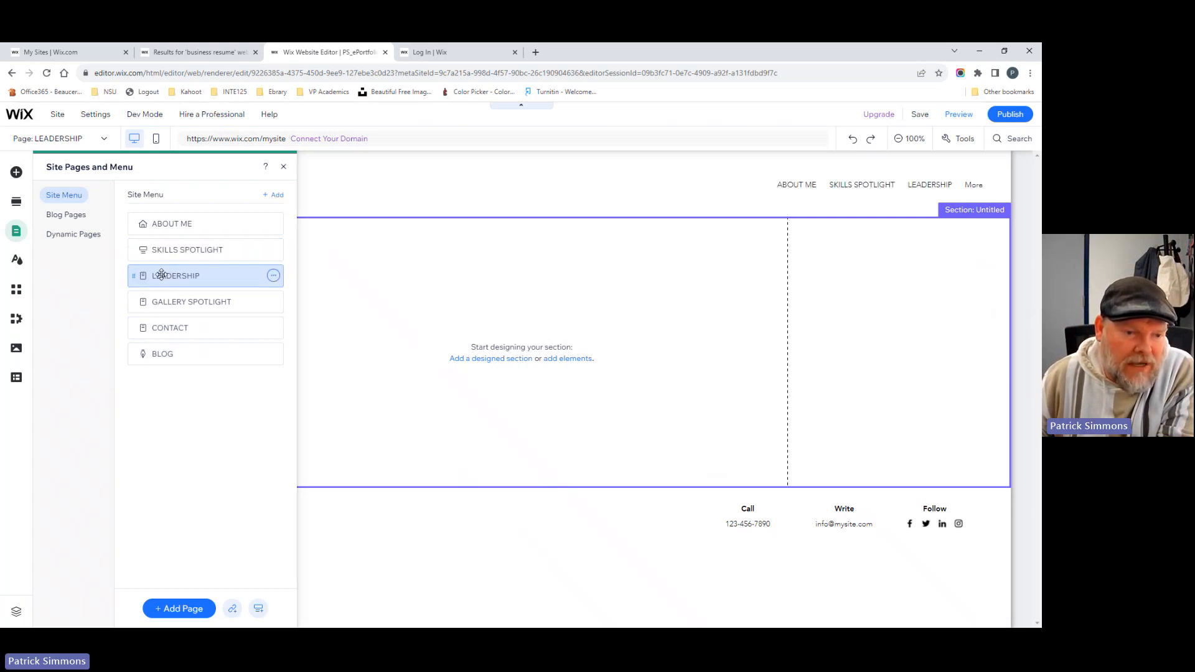
{"action": "left_click", "coordinate": [274, 276]}
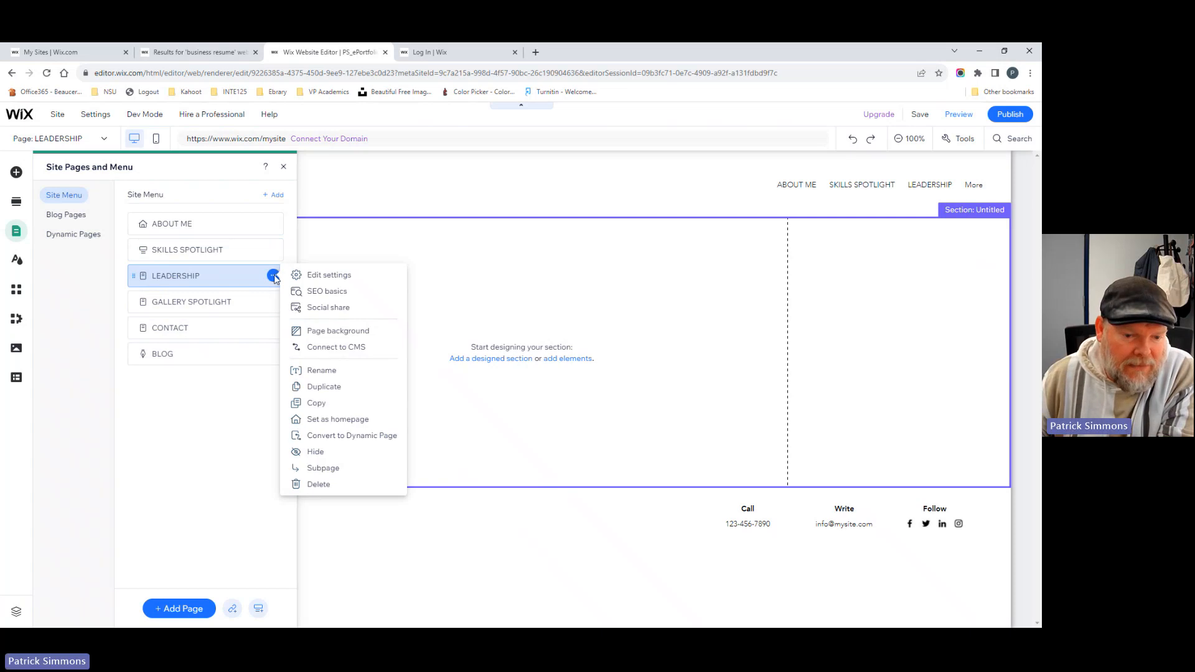
{"action": "left_click", "coordinate": [323, 469]}
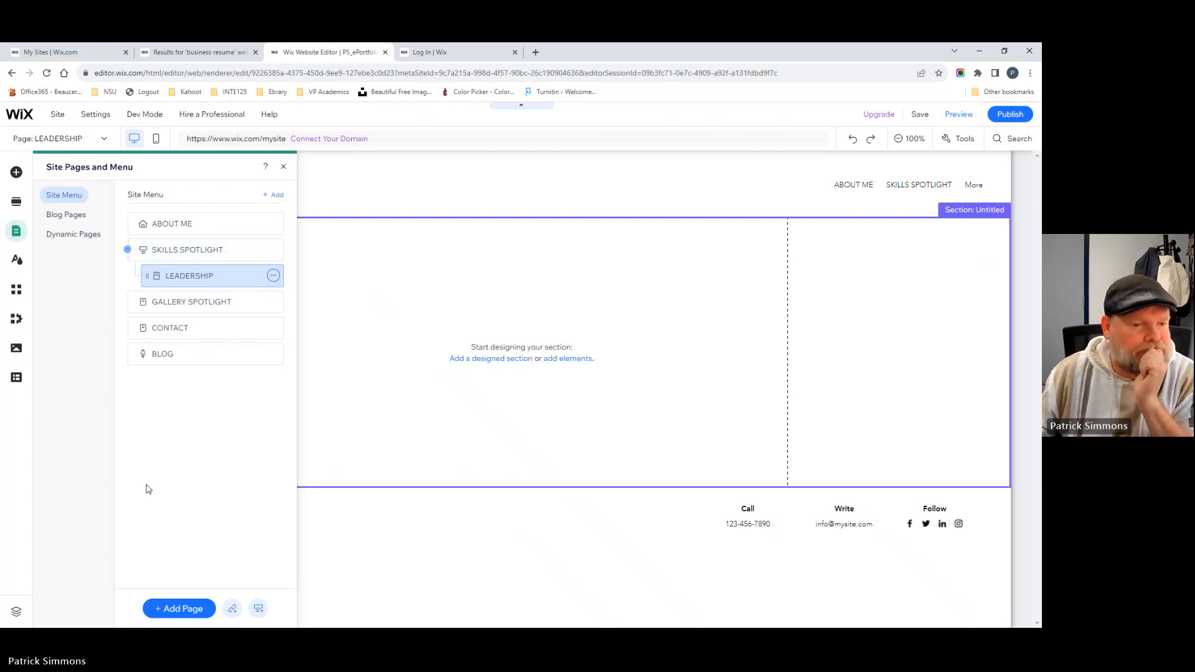
- Add a blank page named COMMUNICATION below LEADERSHIP as another subpage of SKILLS SPOTLIGHT
{"action": "left_click", "coordinate": [175, 614]}
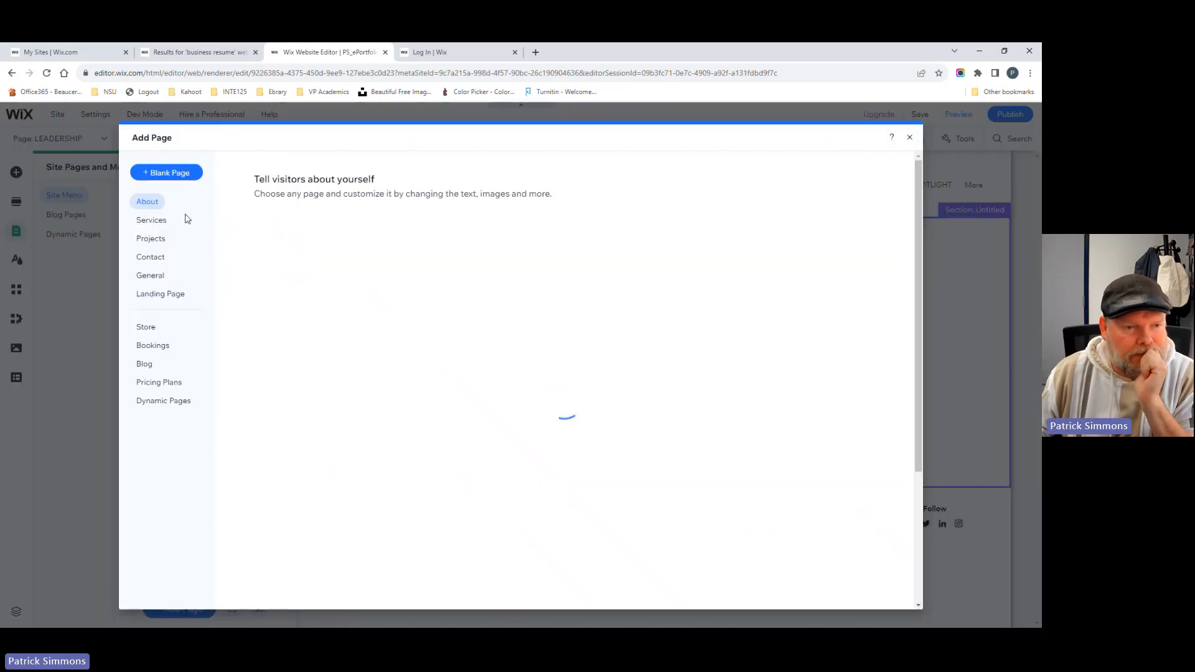
{"action": "left_click", "coordinate": [174, 176]}
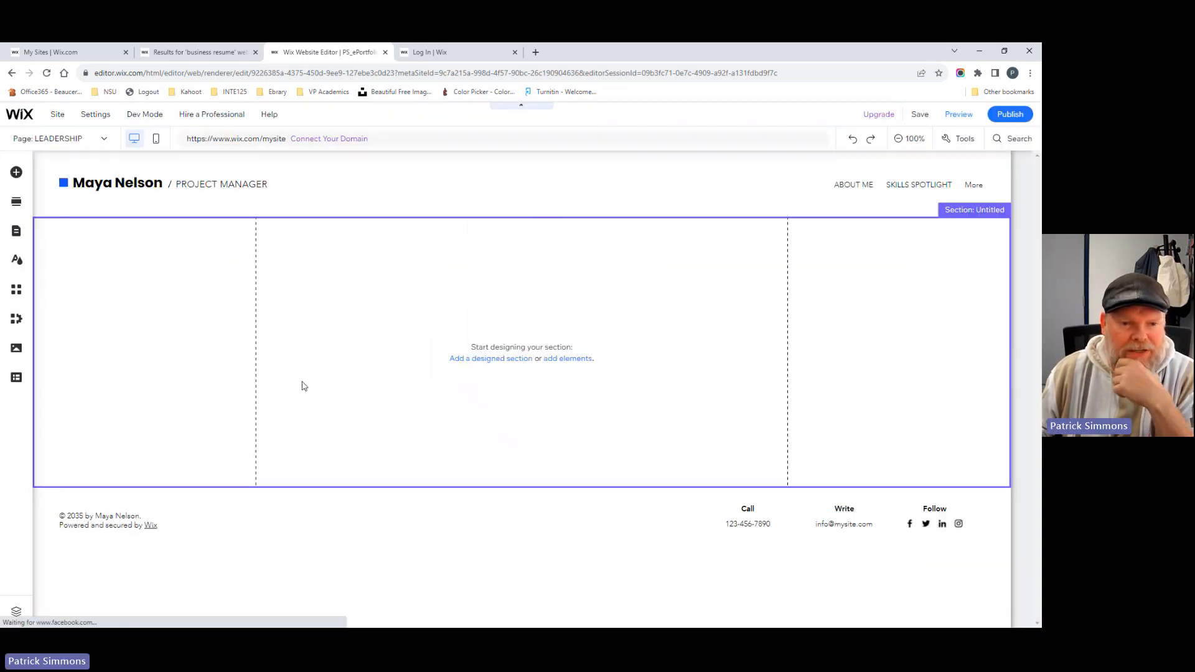
{"action": "left_click", "coordinate": [289, 338]}
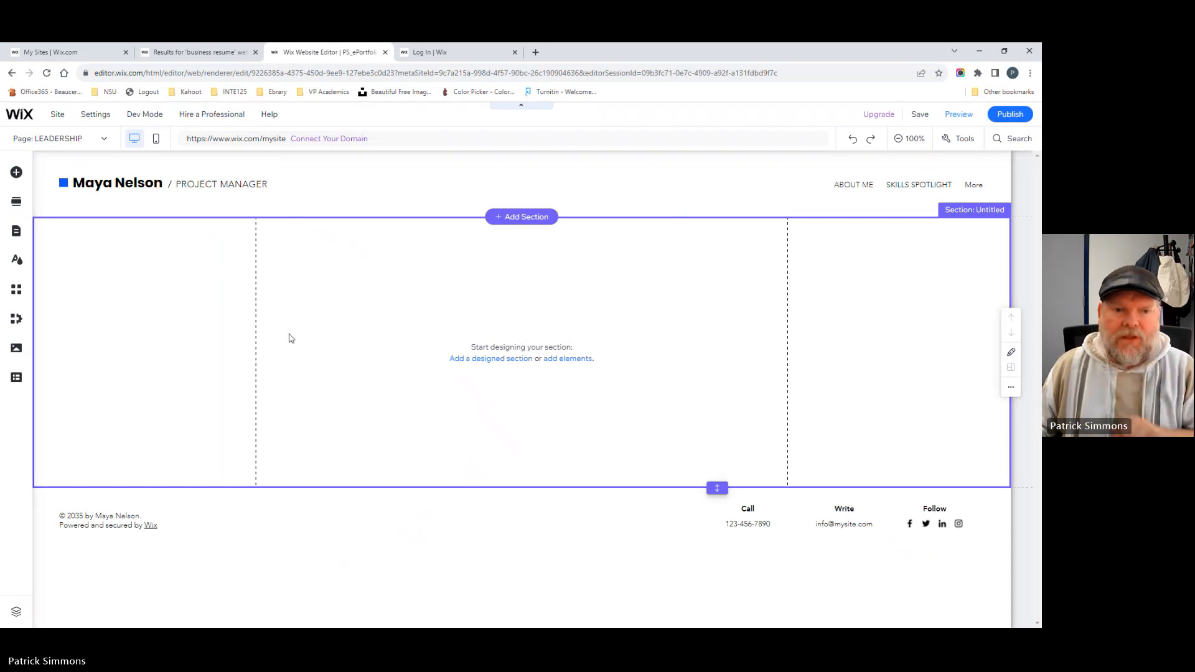
{"action": "left_click", "coordinate": [289, 336]}
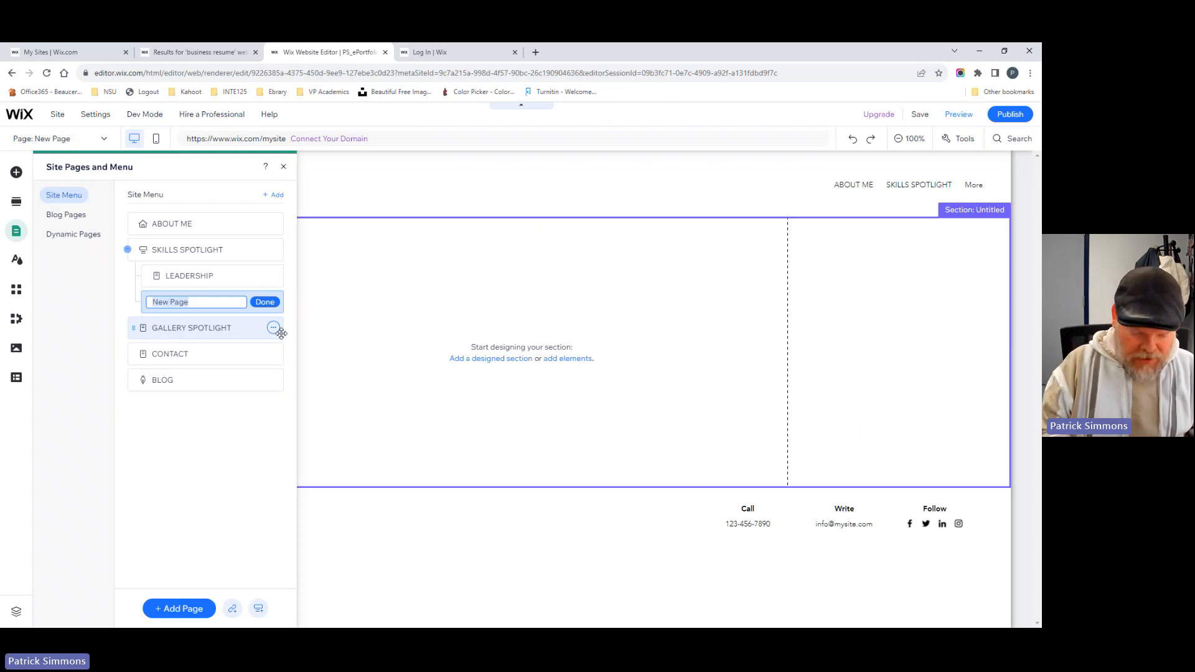
{"action": "type", "text": "comm"}
{"action": "key", "text": "BackSpace"}
{"action": "key", "text": "BackSpace"}
{"action": "key", "text": "BackSpace"}
{"action": "key", "text": "BackSpace"}
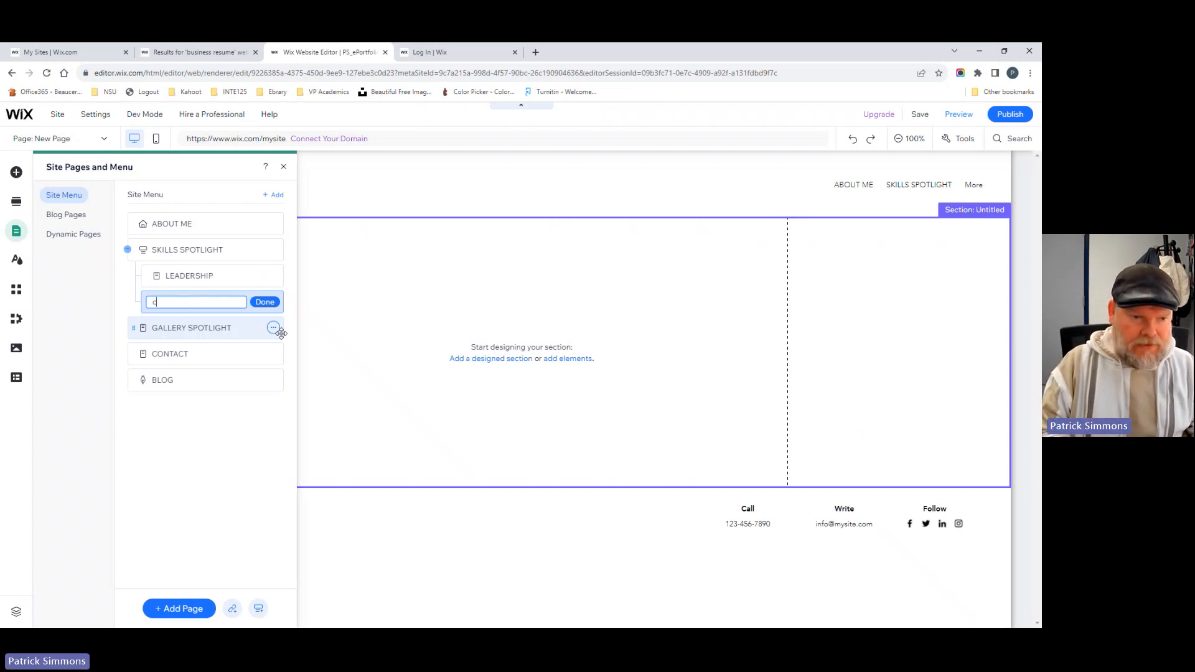
{"action": "type", "text": "CO"}
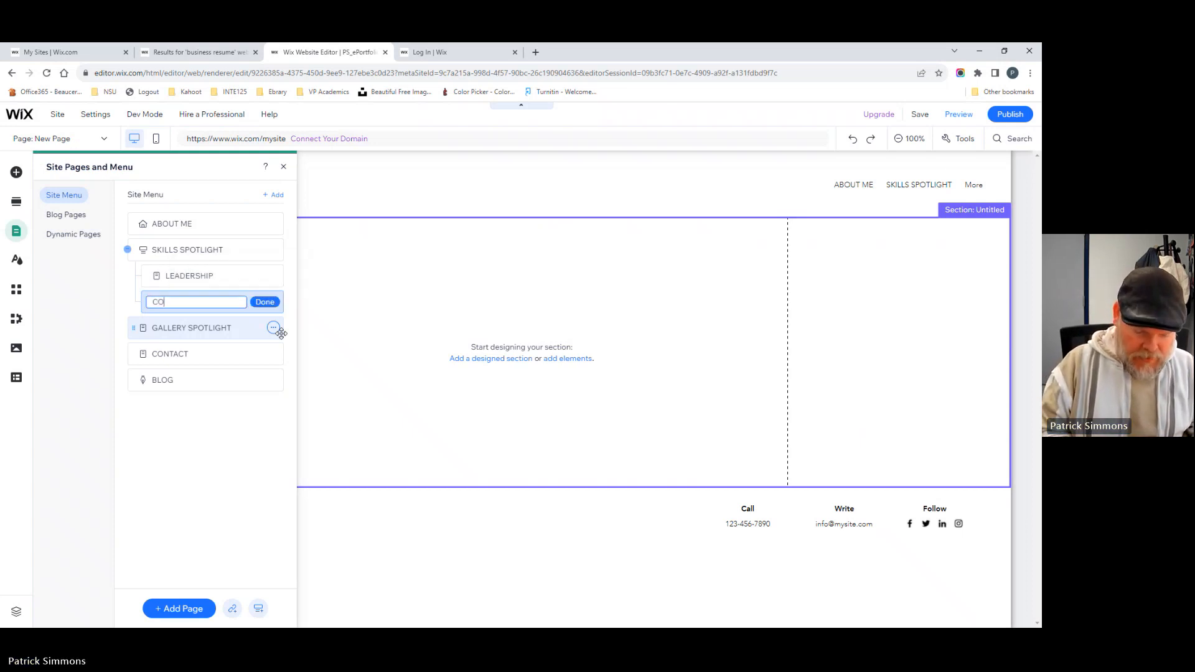
{"action": "type", "text": "MMUNICATION"}
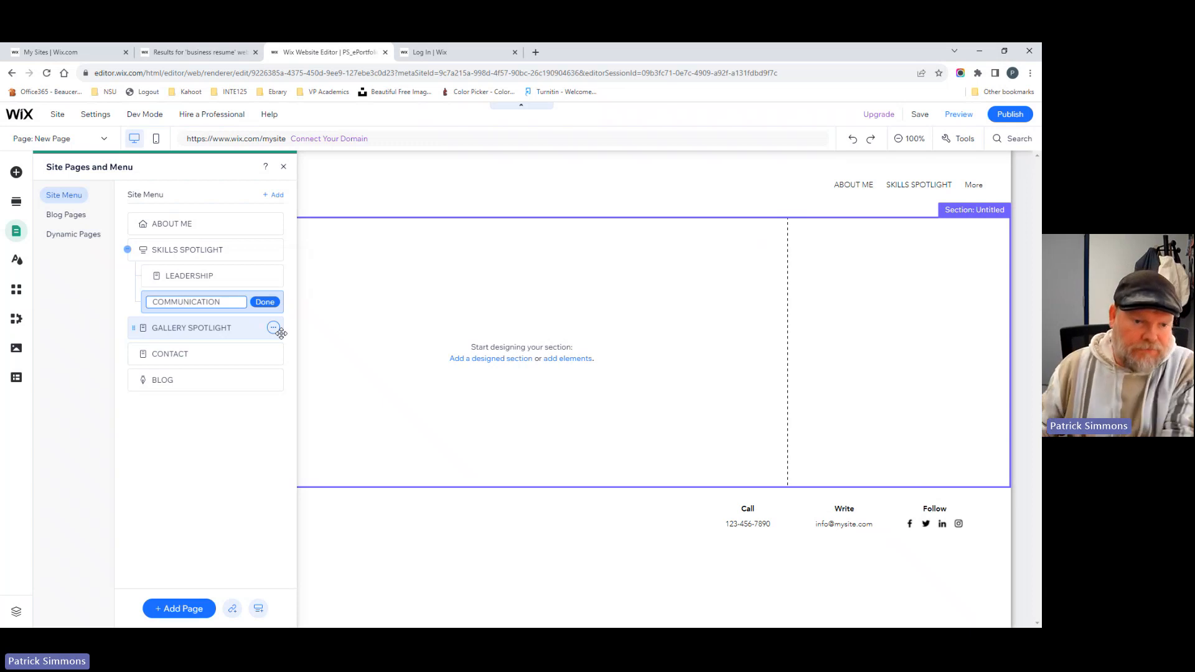
{"action": "left_click", "coordinate": [265, 302]}
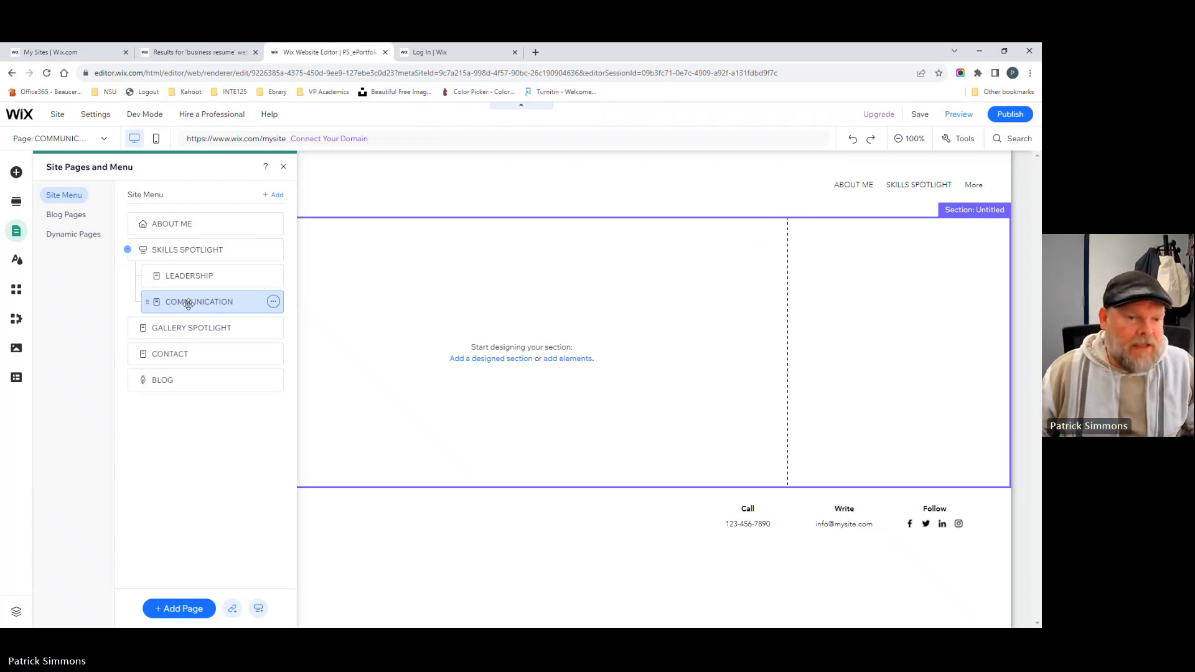
{"action": "left_click_drag", "start_coordinate": [188, 304], "coordinate": [163, 304]}
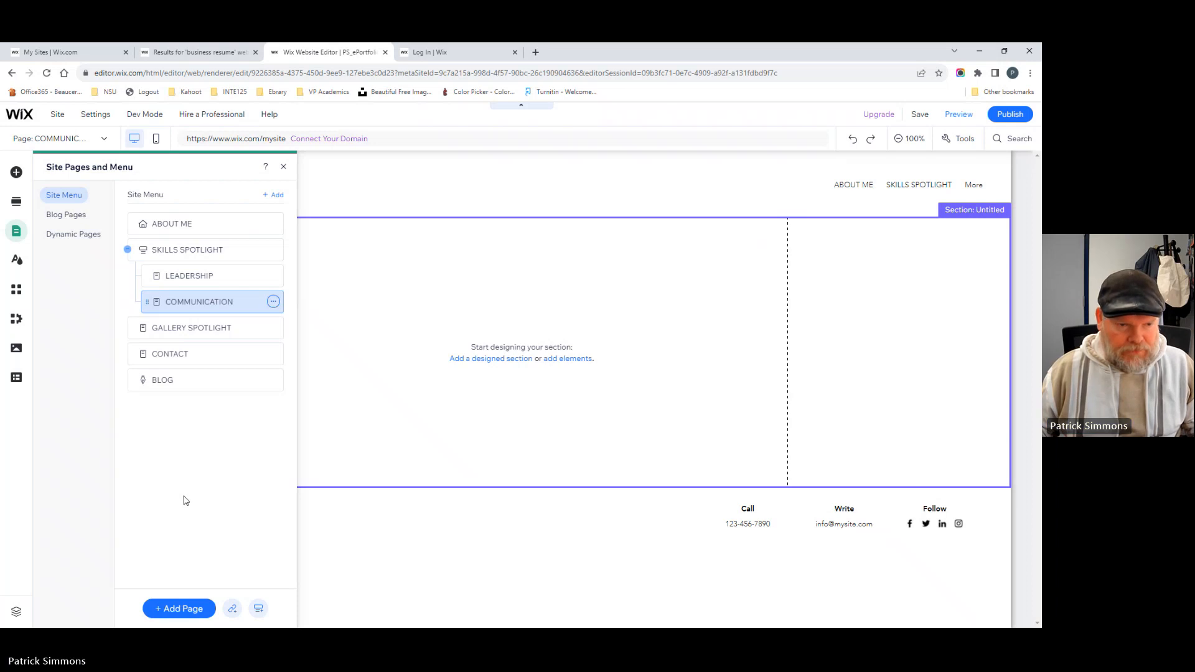
- Add a blank page named CRITICAL THINKING below COMMUNICATION as another subpage of SKILLS SPOTLIGHT
{"action": "left_click", "coordinate": [162, 605]}
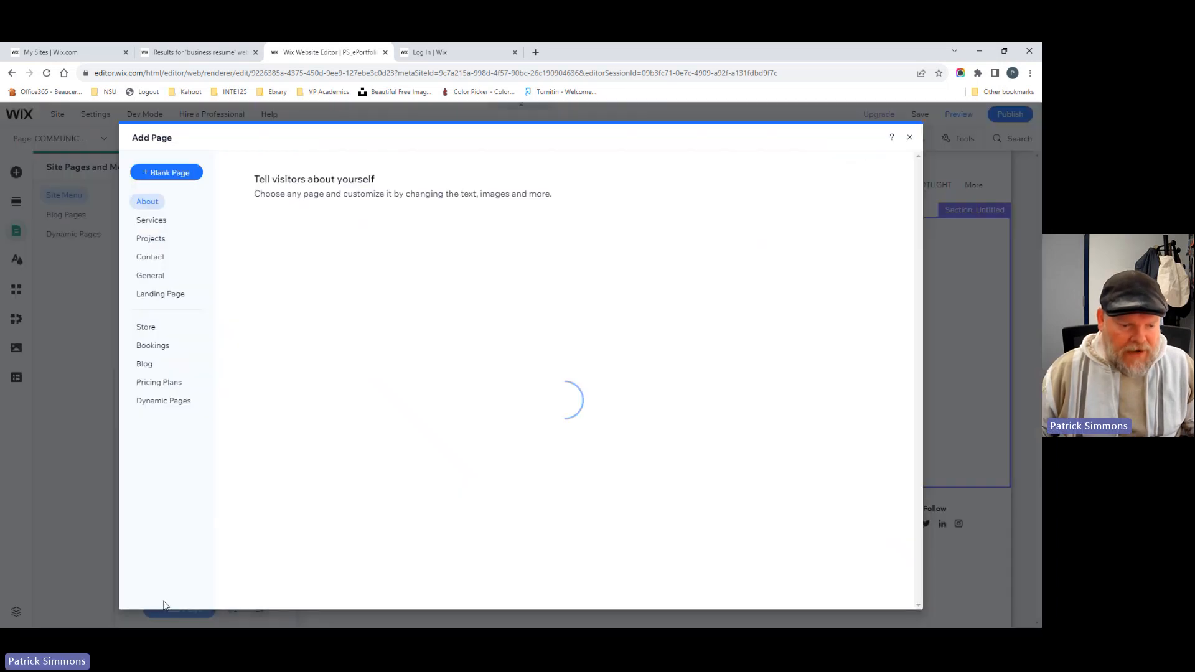
{"action": "left_click", "coordinate": [175, 173]}
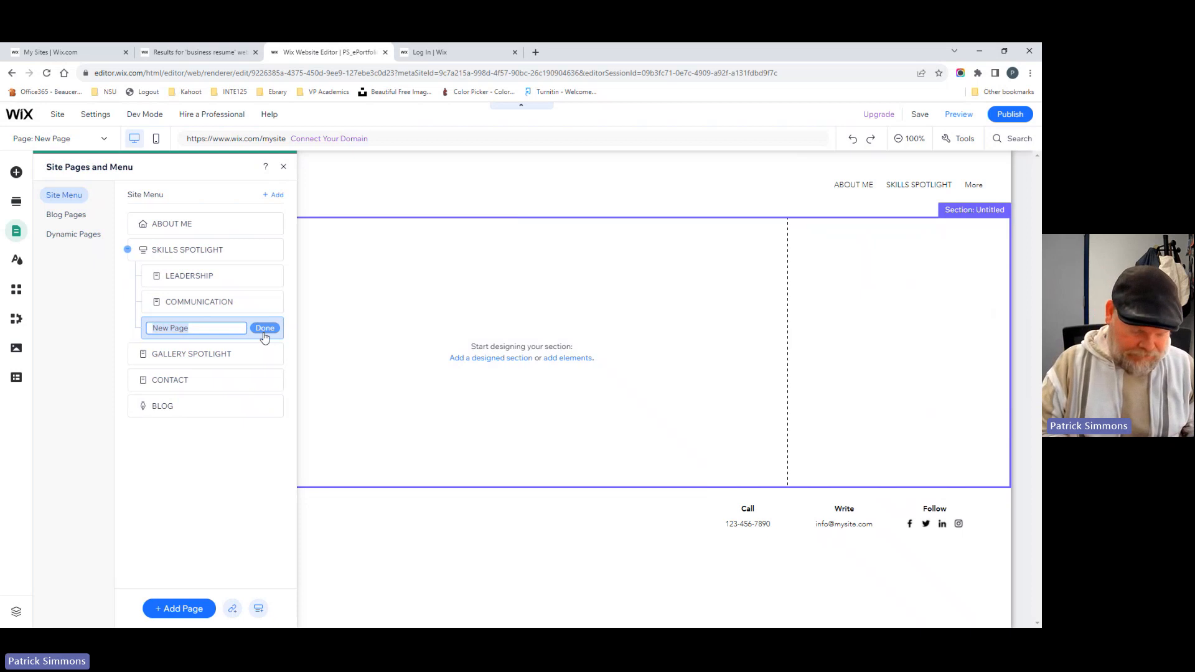
{"action": "type", "text": "cRI"}
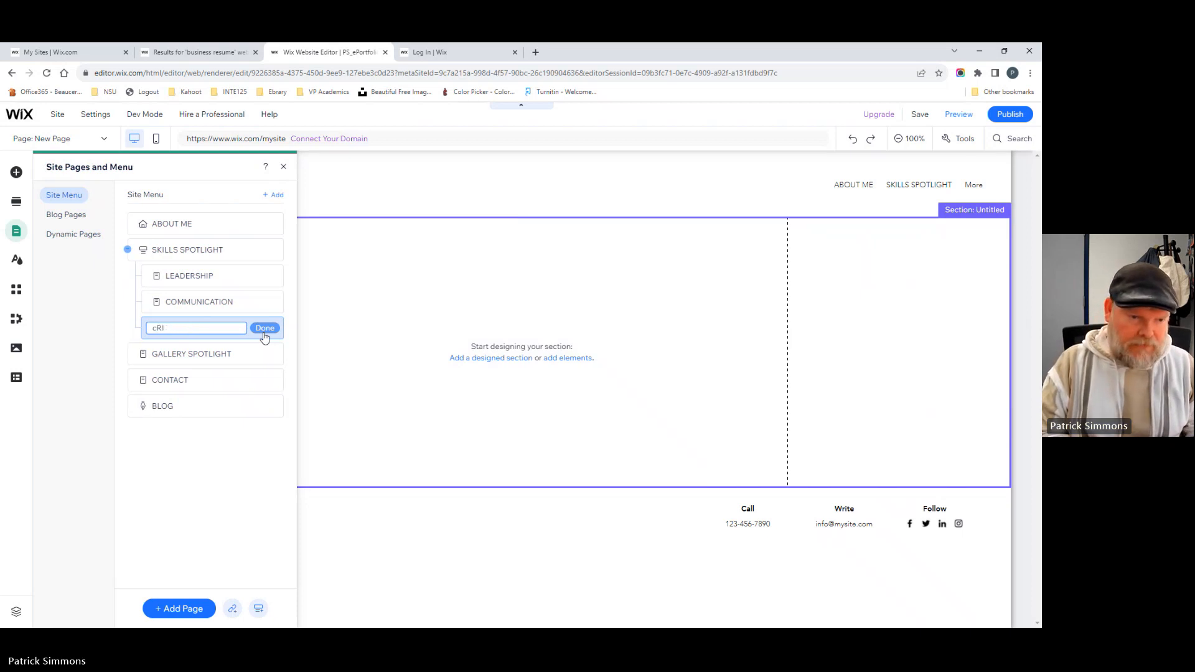
{"action": "key", "text": "BackSpace"}
{"action": "type", "text": "CRITI"}
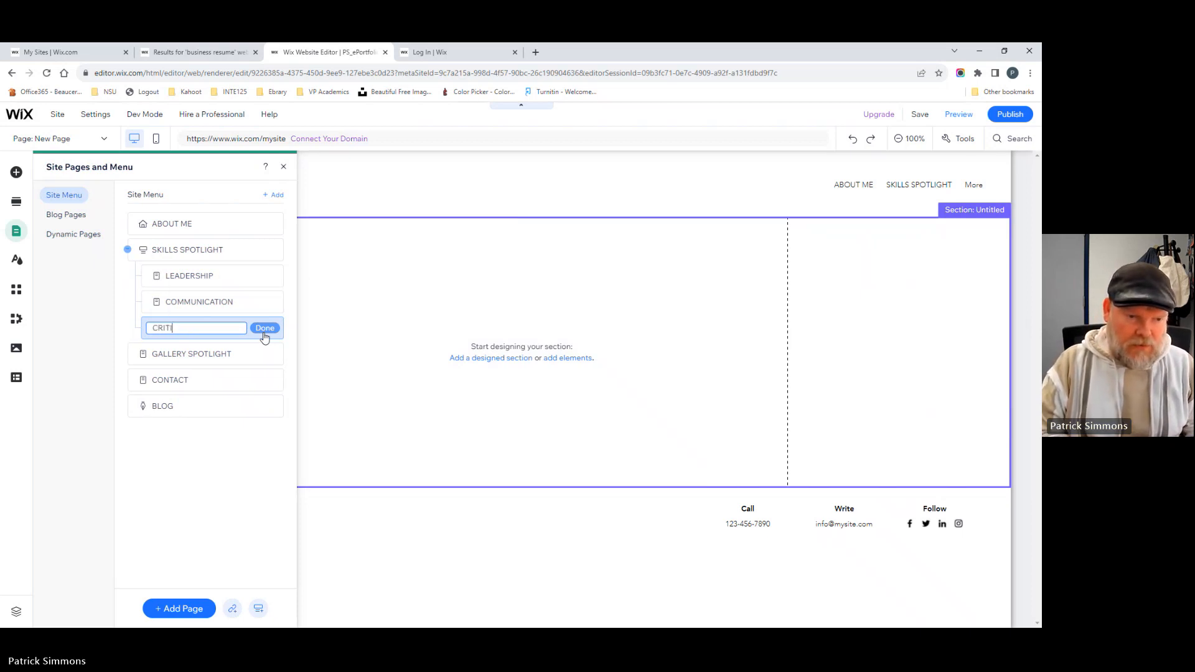
{"action": "type", "text": "CAL THINKING"}
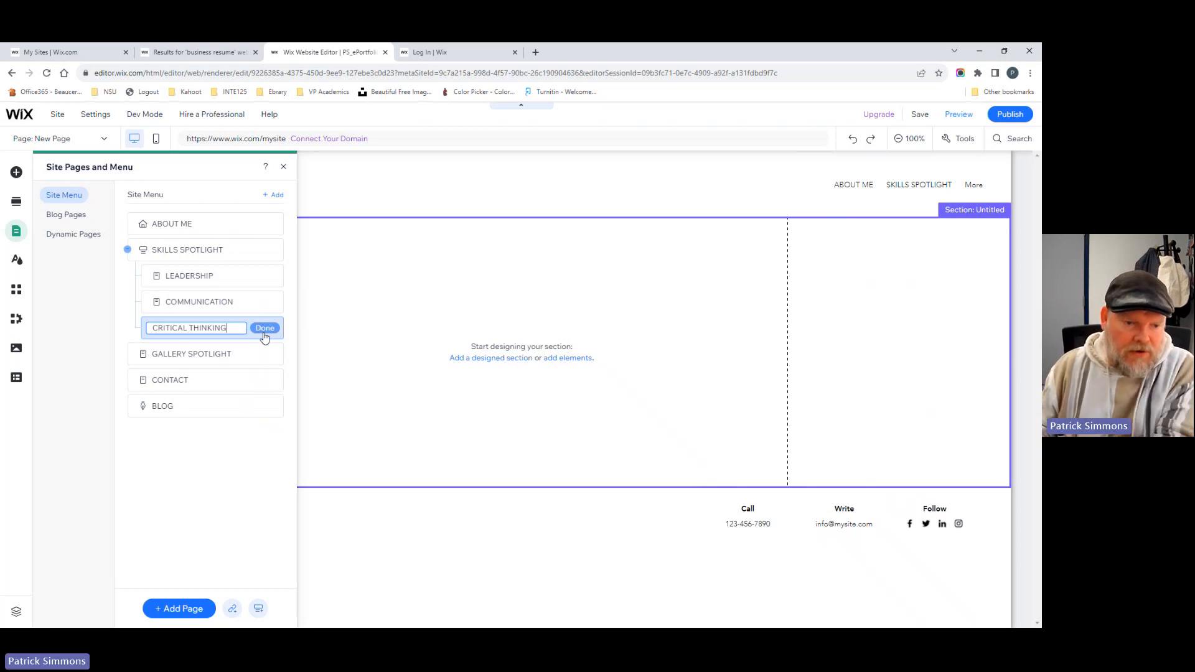
{"action": "left_click", "coordinate": [265, 328]}
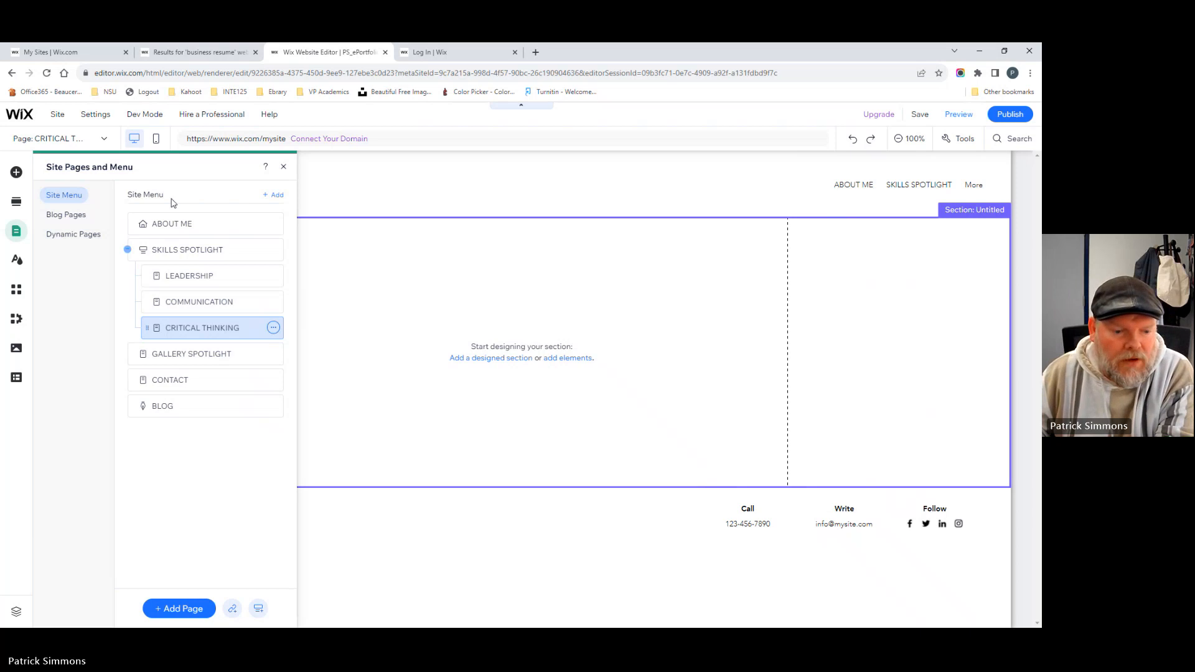
- Collapse and expand SKILLS SPOTLIGHT to check its nested subpages, leave it collapsed, and close the site pages list
{"action": "left_click", "coordinate": [127, 250]}
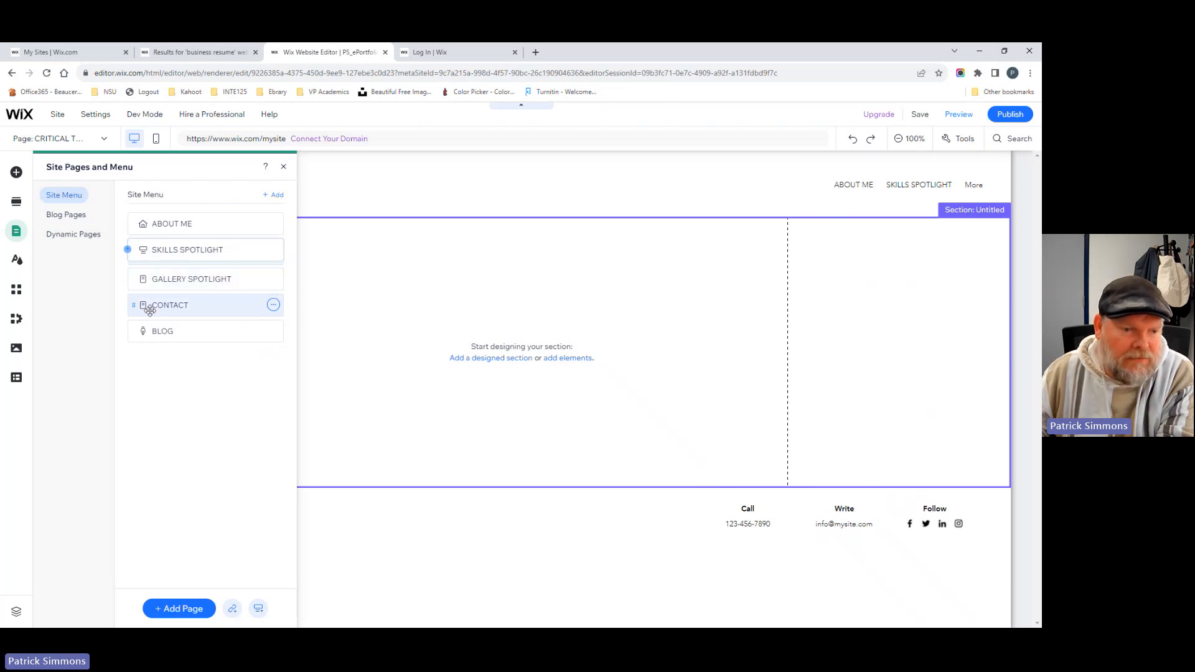
{"action": "left_click", "coordinate": [127, 249]}
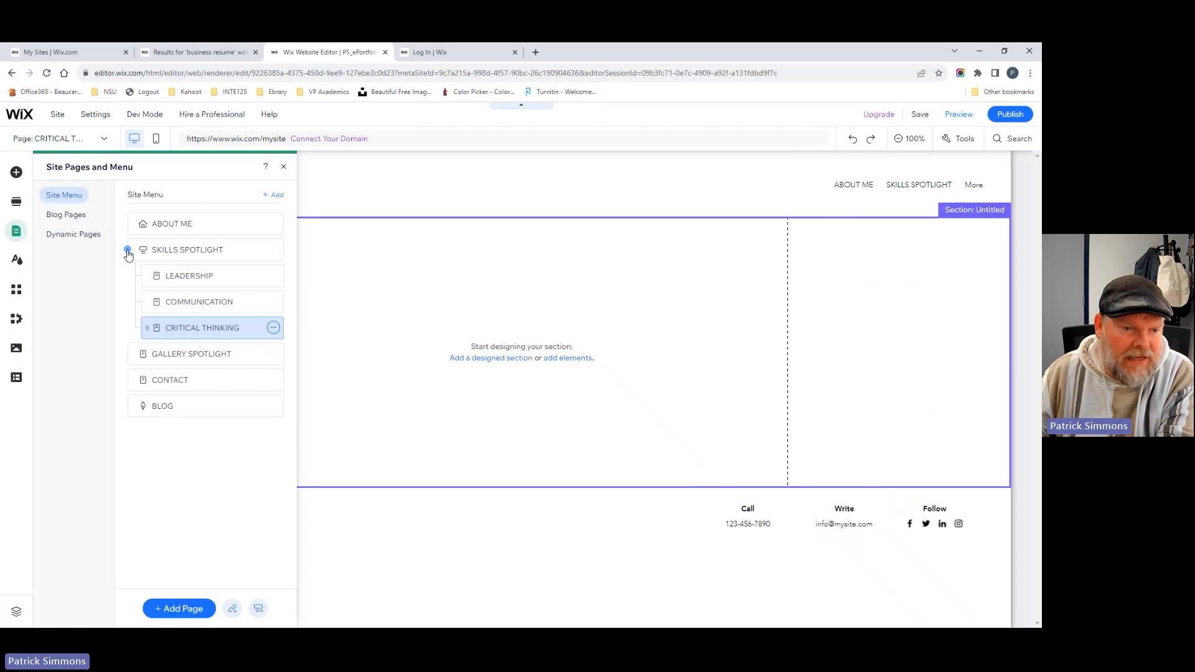
{"action": "left_click", "coordinate": [192, 275]}
{"action": "left_click", "coordinate": [203, 299]}
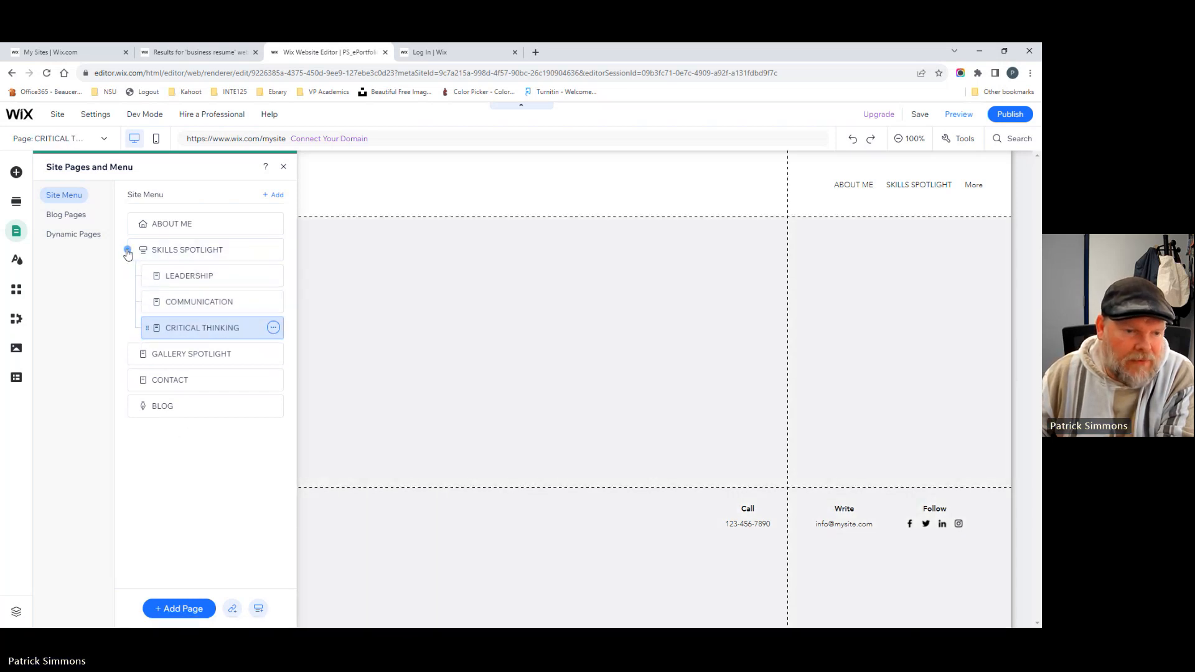
{"action": "left_click", "coordinate": [128, 250]}
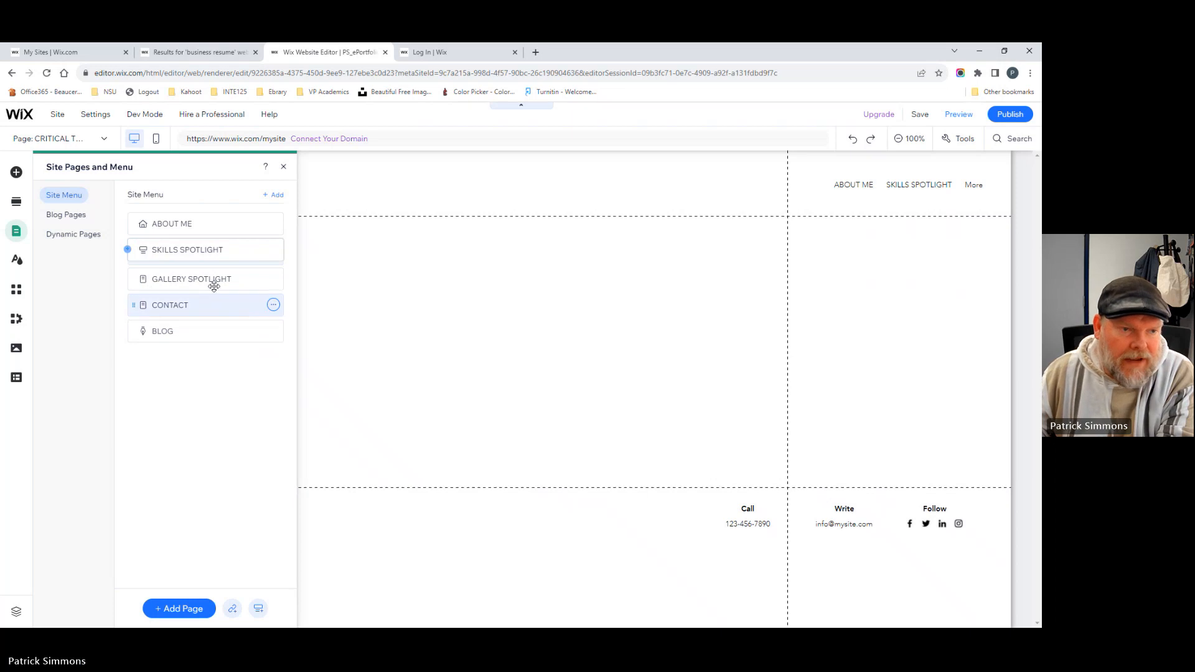
{"action": "left_click", "coordinate": [281, 166]}
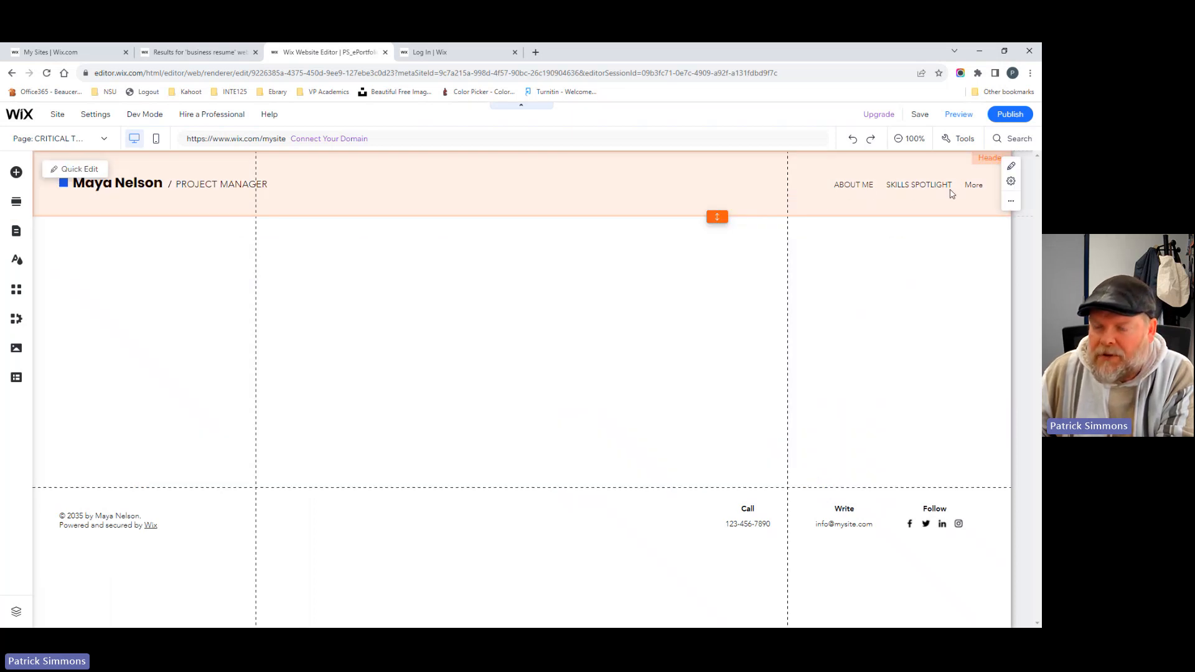
- Widen the header's horizontal menu toward the site title so all page links through BLOG fit without the More item
{"action": "left_click", "coordinate": [899, 192]}
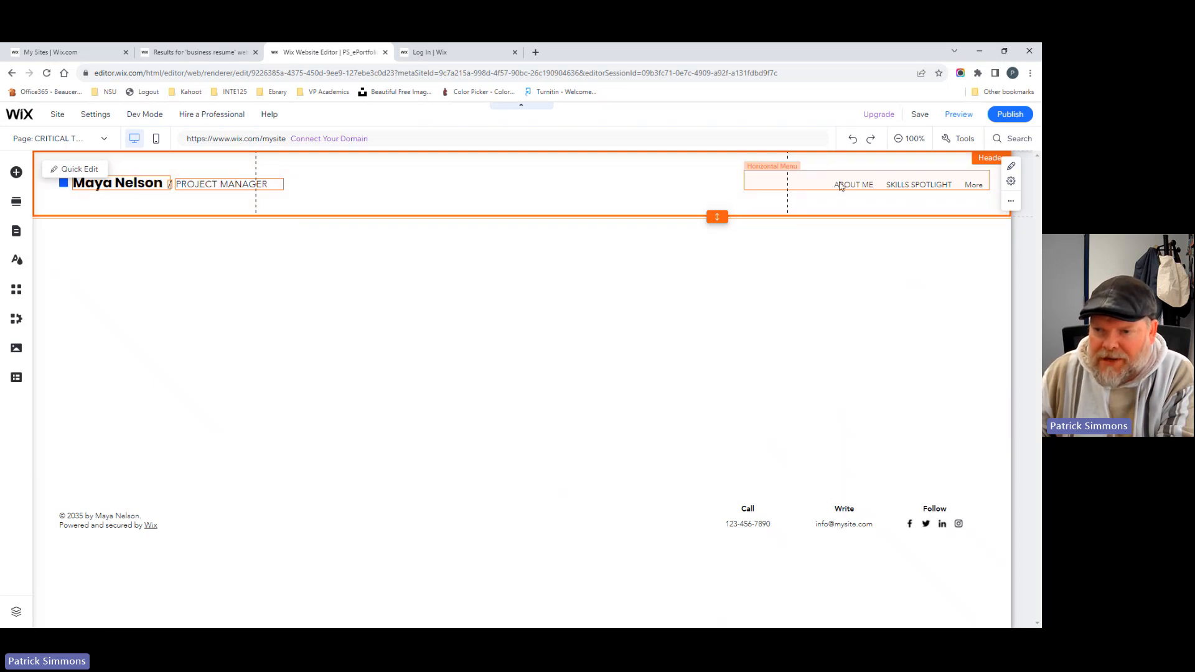
{"action": "left_click", "coordinate": [801, 186]}
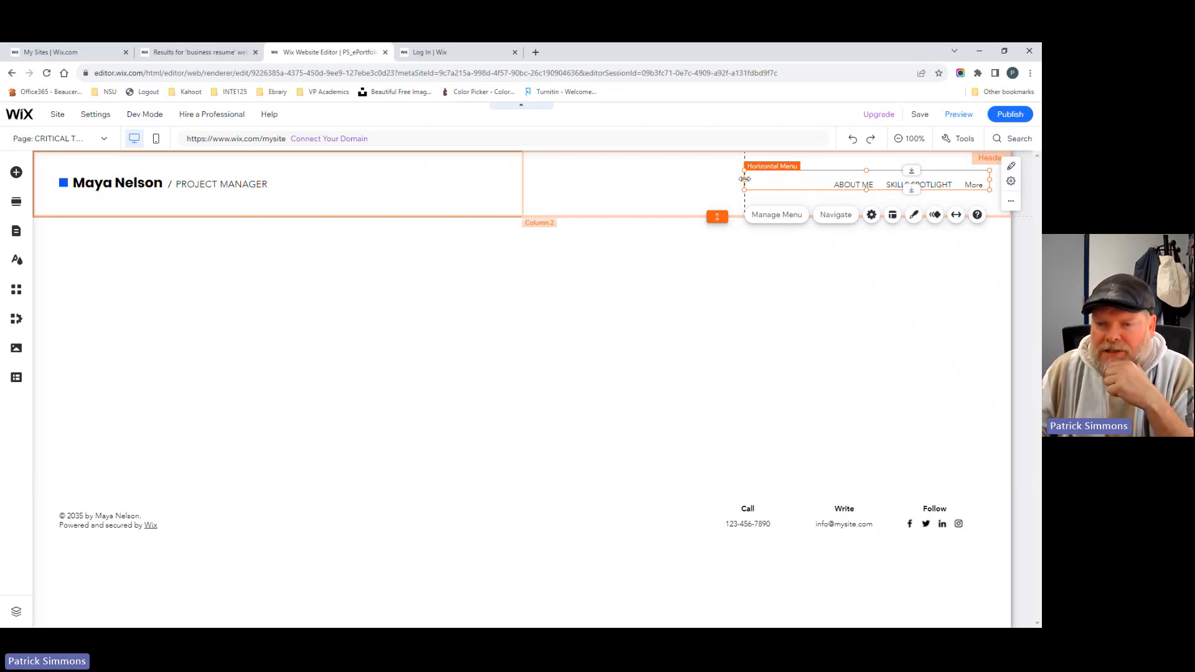
{"action": "left_click_drag", "start_coordinate": [737, 179], "coordinate": [592, 184]}
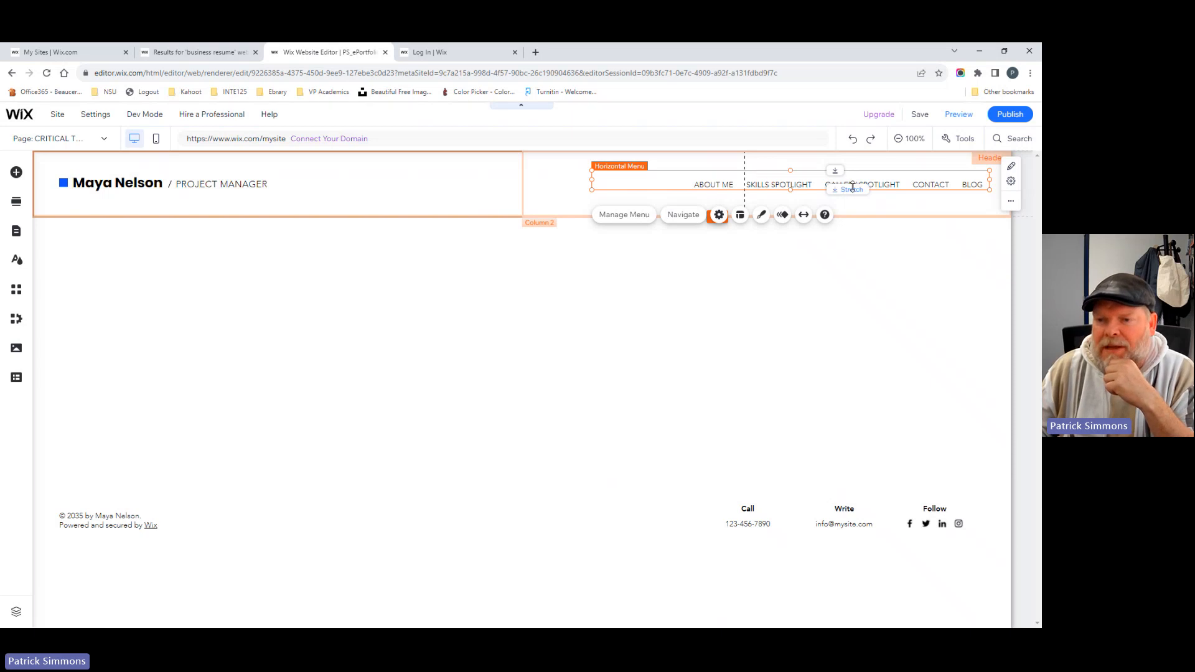
{"action": "left_click", "coordinate": [693, 284]}
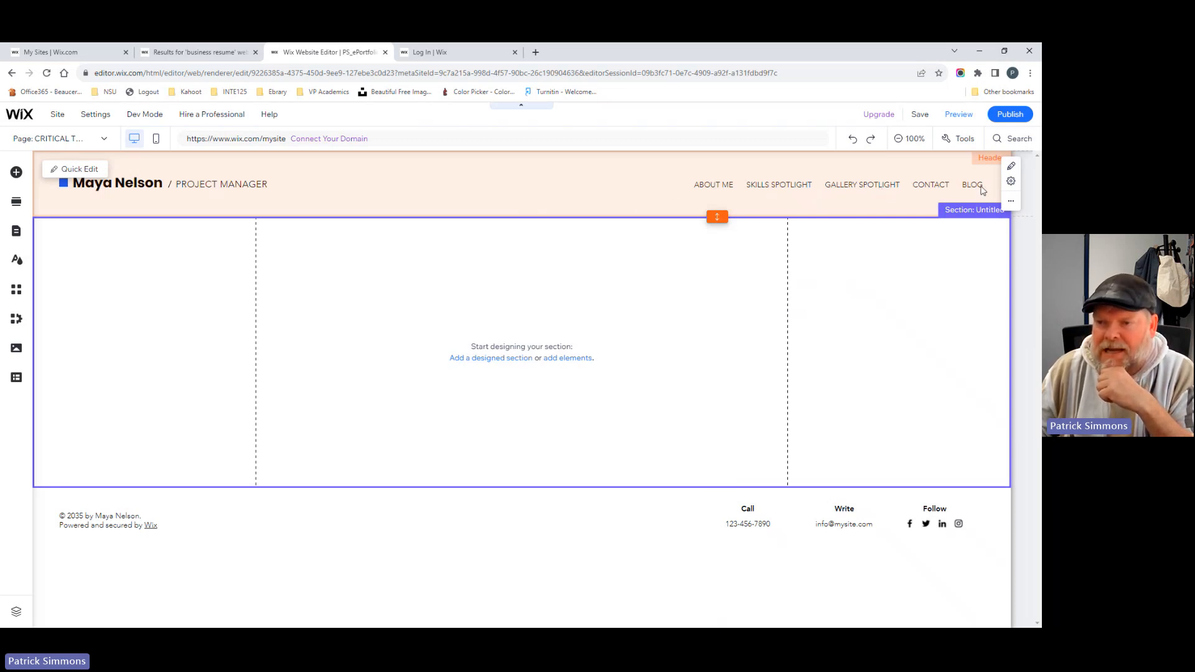
{"action": "left_click", "coordinate": [409, 413]}
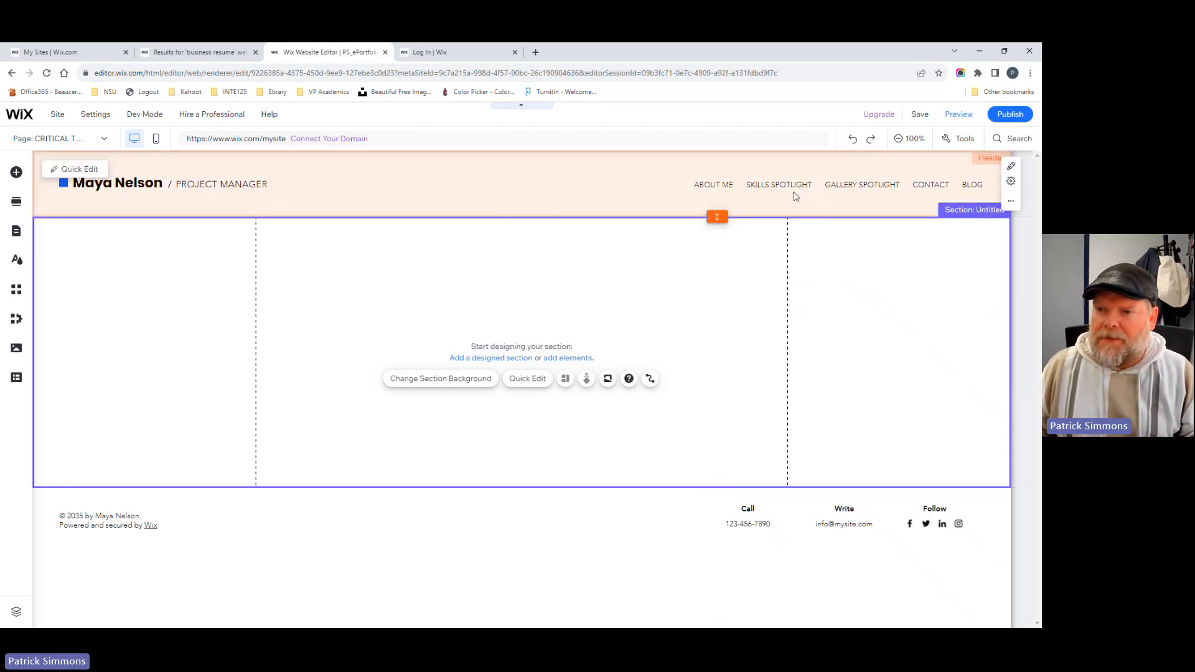
- Preview the site and test the header menu links to ABOUT ME, GALLERY SPOTLIGHT and the LEADERSHIP subpage of SKILLS SPOTLIGHT
{"action": "left_click", "coordinate": [959, 115]}
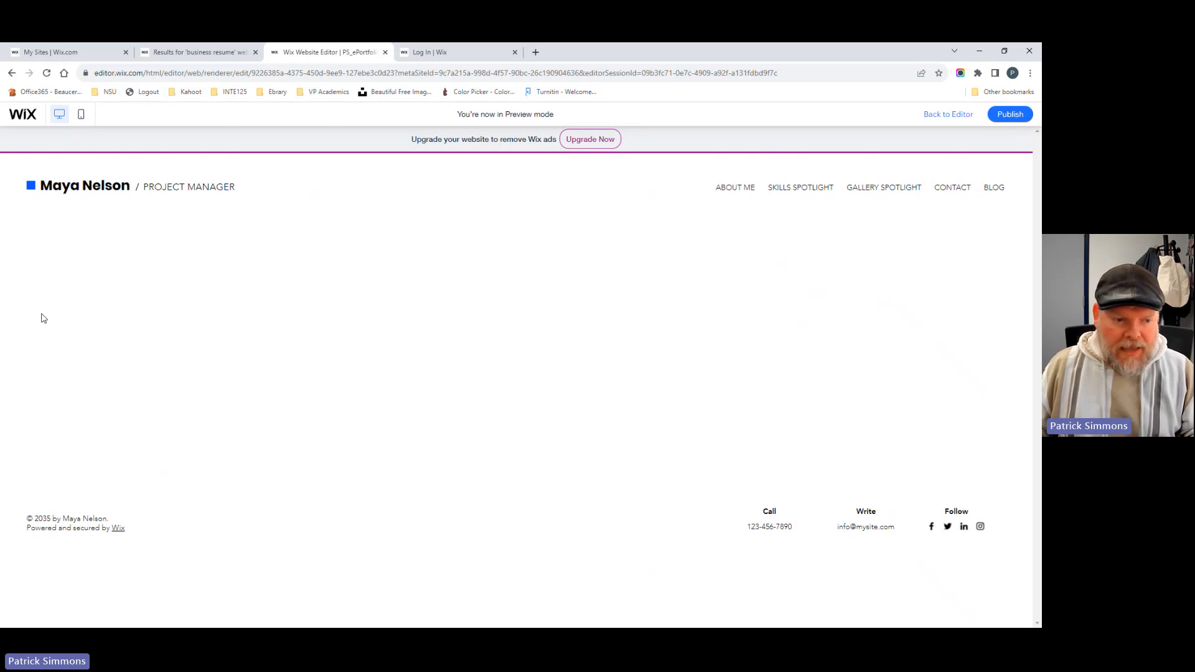
{"action": "left_click", "coordinate": [738, 194]}
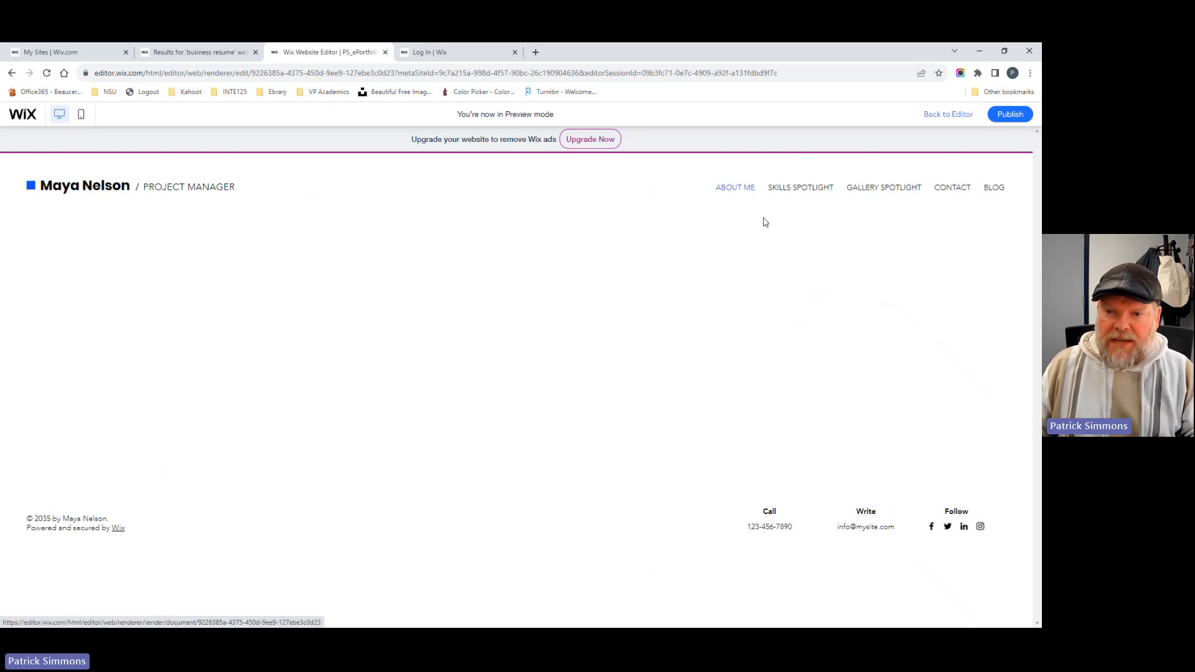
{"action": "mouse_move", "coordinate": [789, 196]}
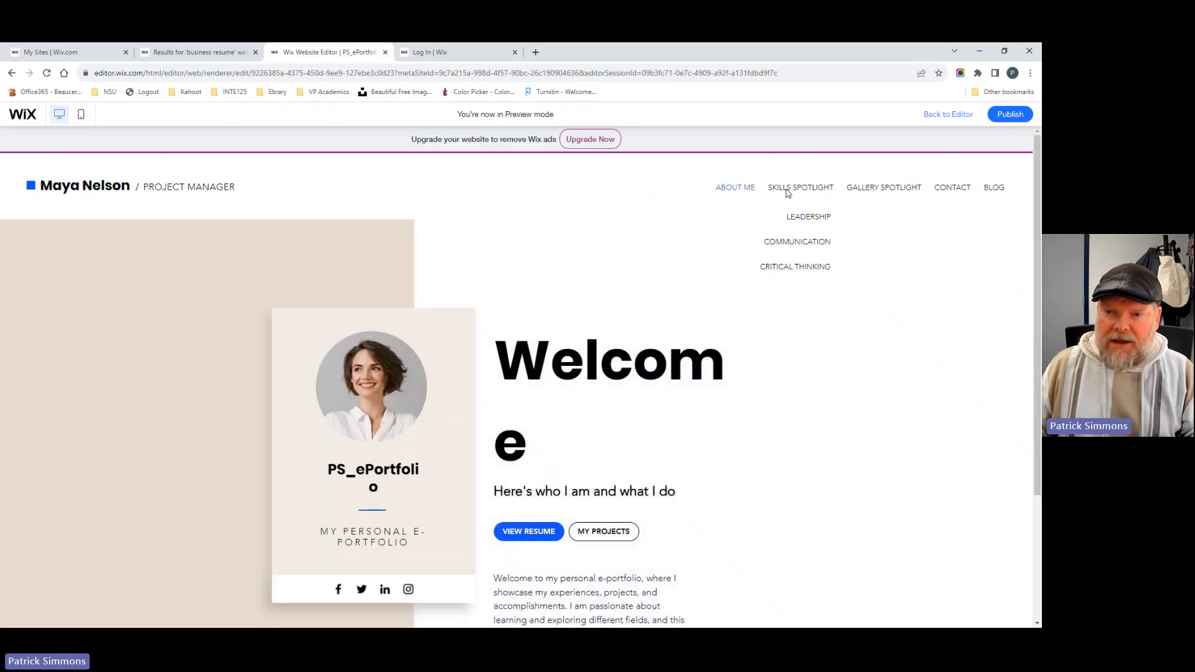
{"action": "left_click", "coordinate": [816, 218]}
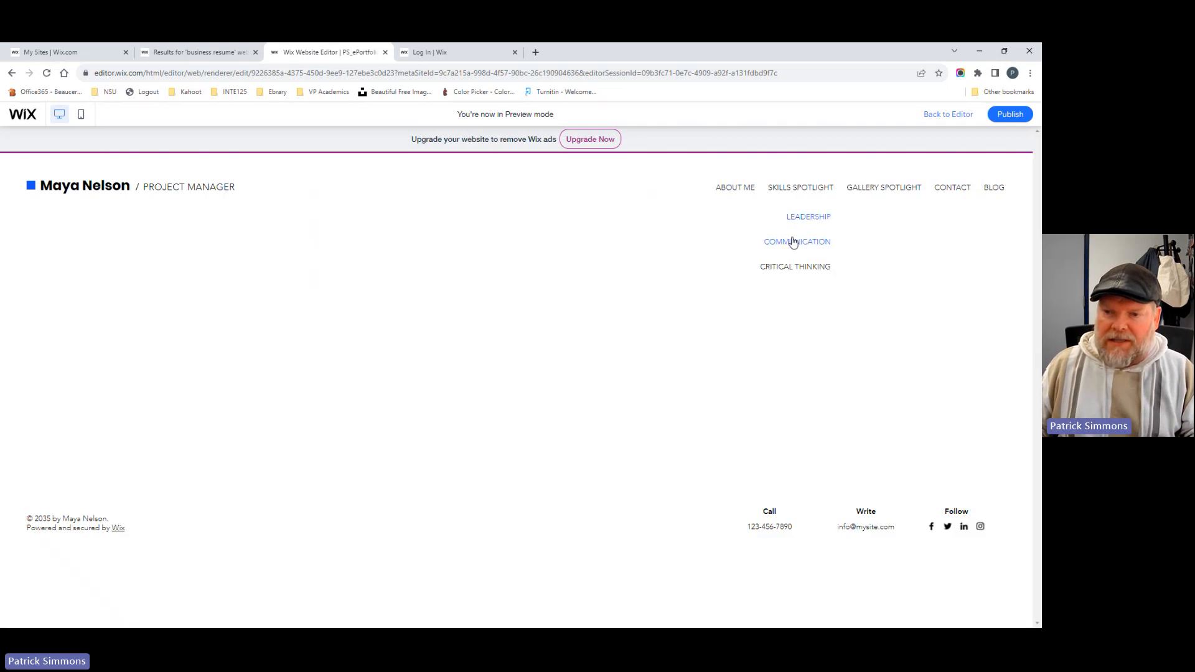
{"action": "left_click", "coordinate": [859, 189]}
{"action": "mouse_move", "coordinate": [806, 195]}
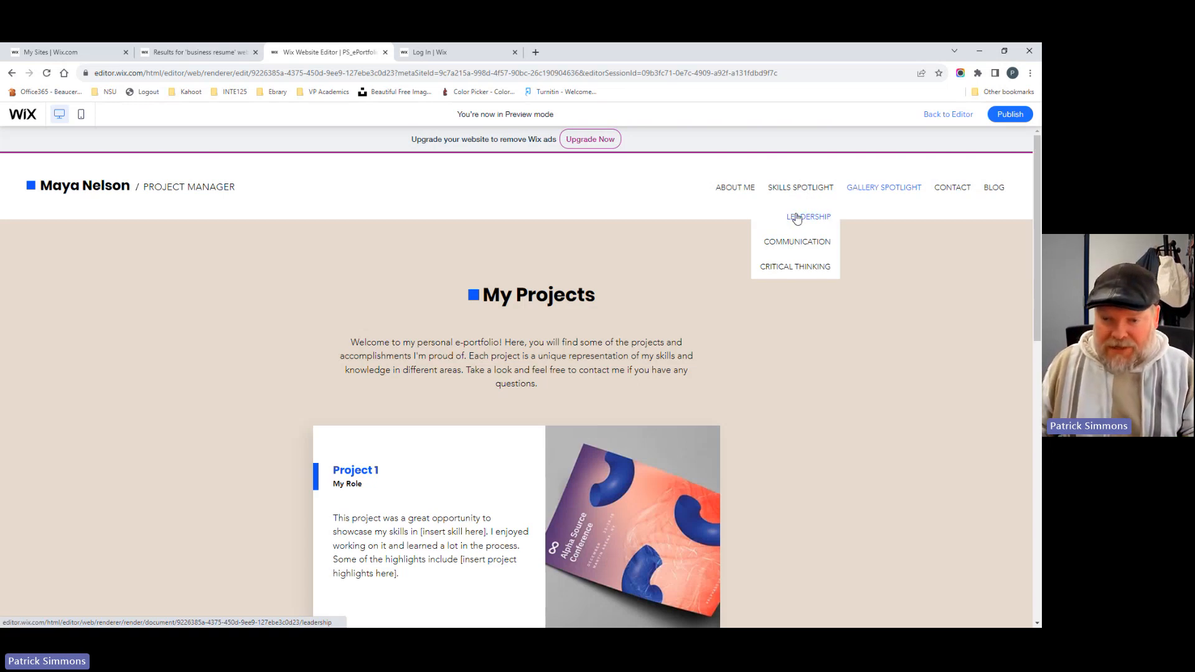
{"action": "left_click", "coordinate": [797, 216]}
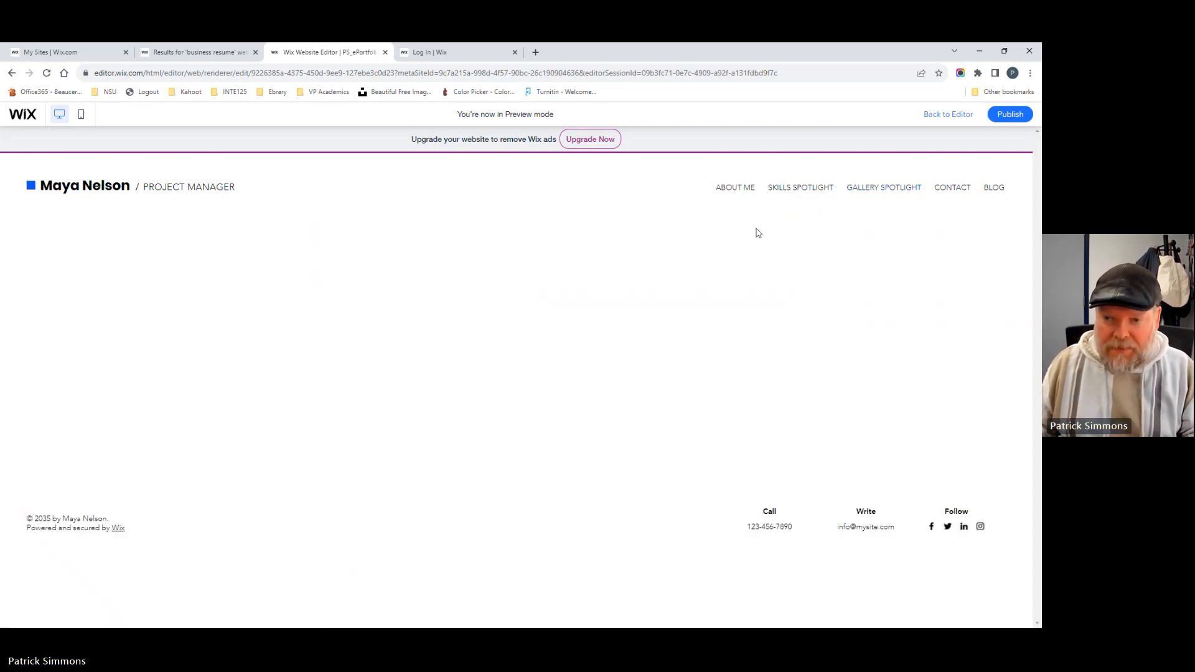
{"action": "left_click", "coordinate": [910, 187]}
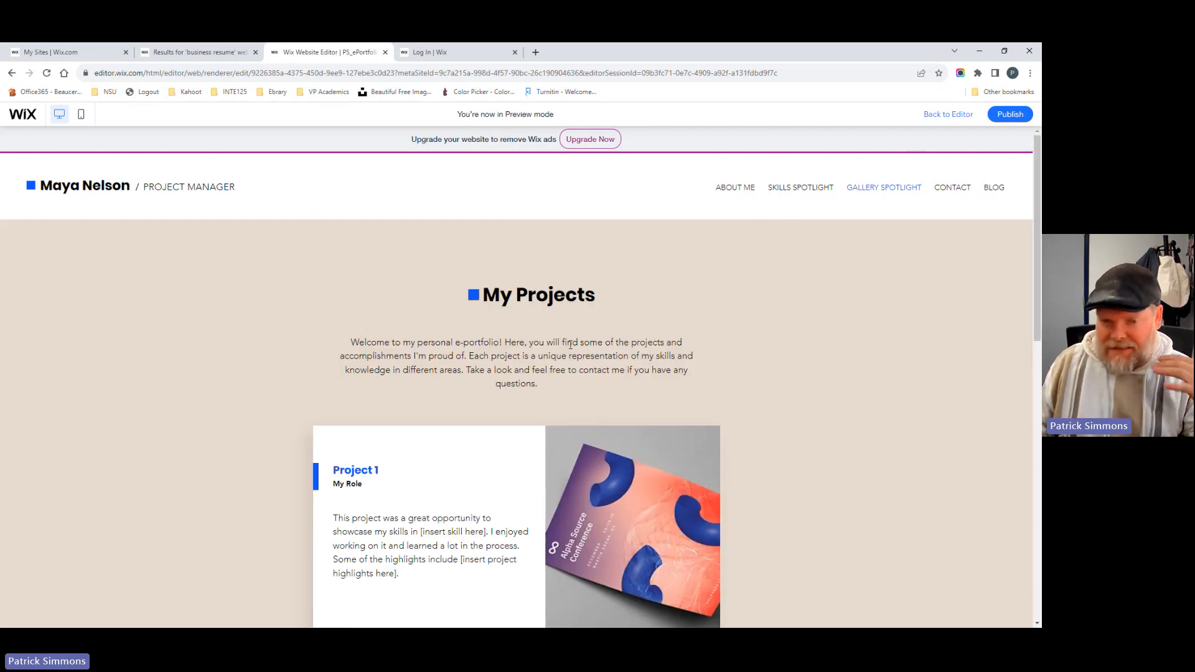
- Check CONTACT and BLOG in the preview, look through the sample blog posts, and return to the BLOG page in the editor
{"action": "left_click", "coordinate": [952, 187]}
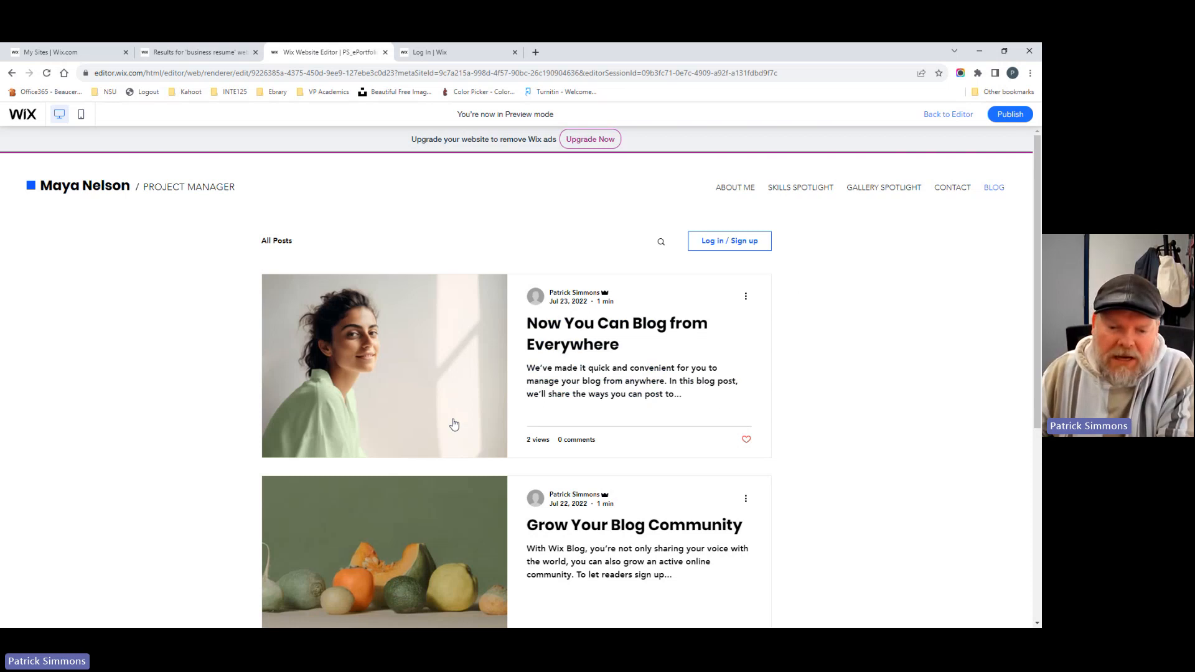
{"action": "scroll", "coordinate": [454, 423], "scroll_direction": "down", "scroll_amount": 3}
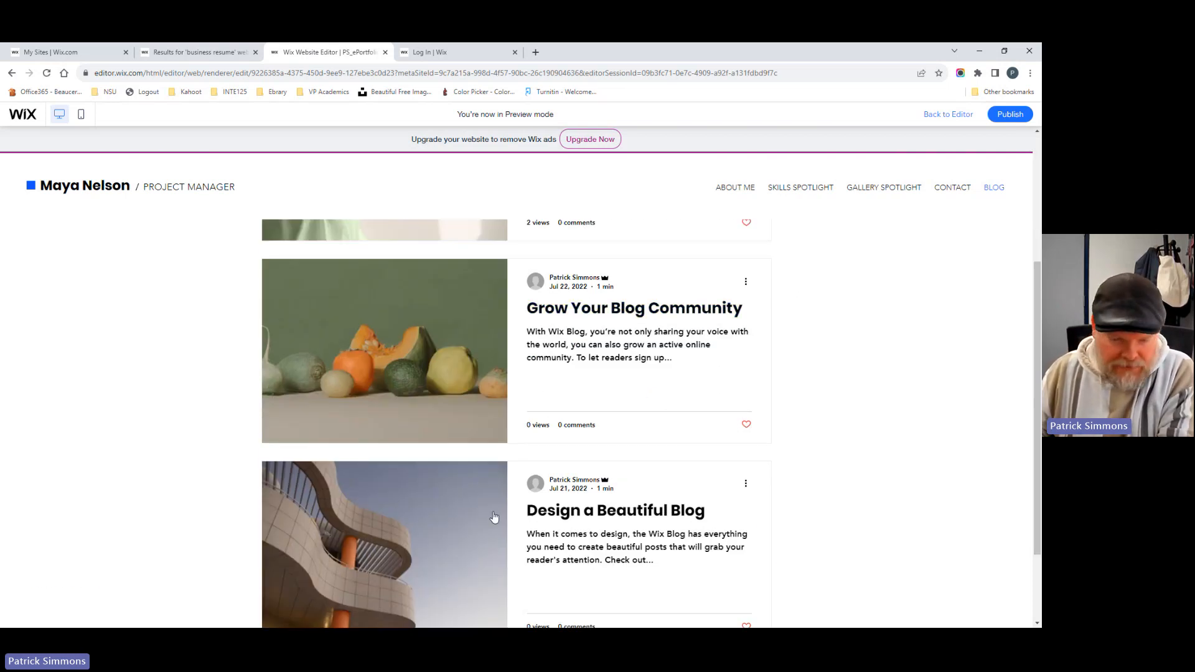
{"action": "scroll", "coordinate": [493, 516], "scroll_direction": "down", "scroll_amount": 2}
{"action": "scroll", "coordinate": [419, 527], "scroll_direction": "up", "scroll_amount": 6}
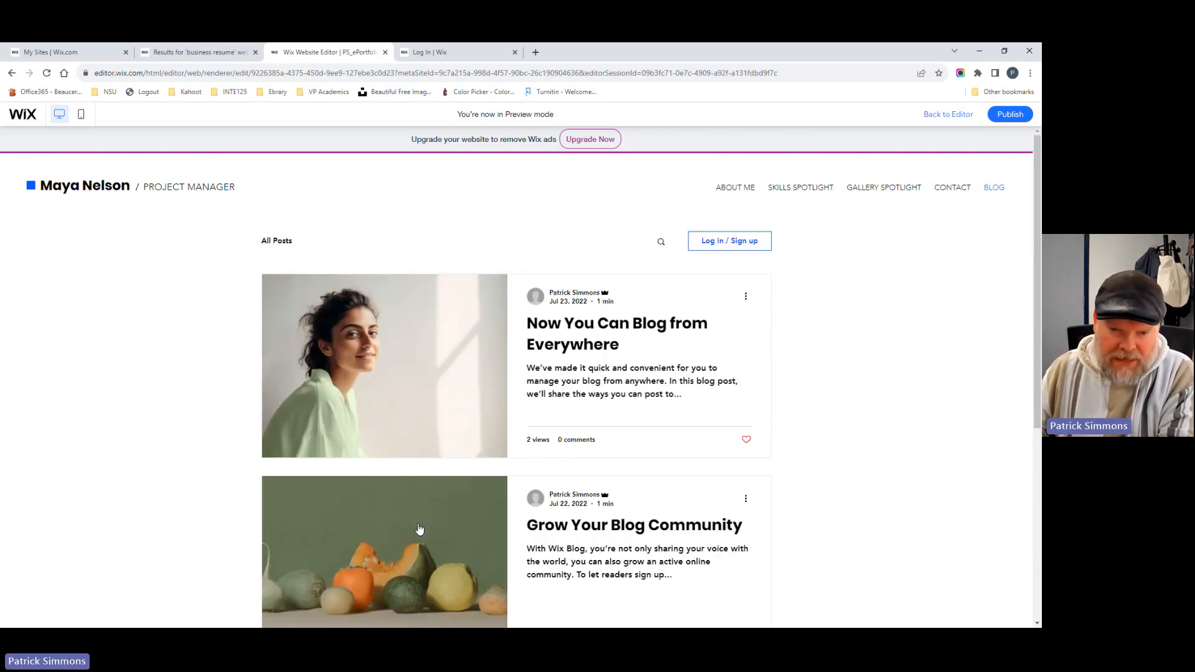
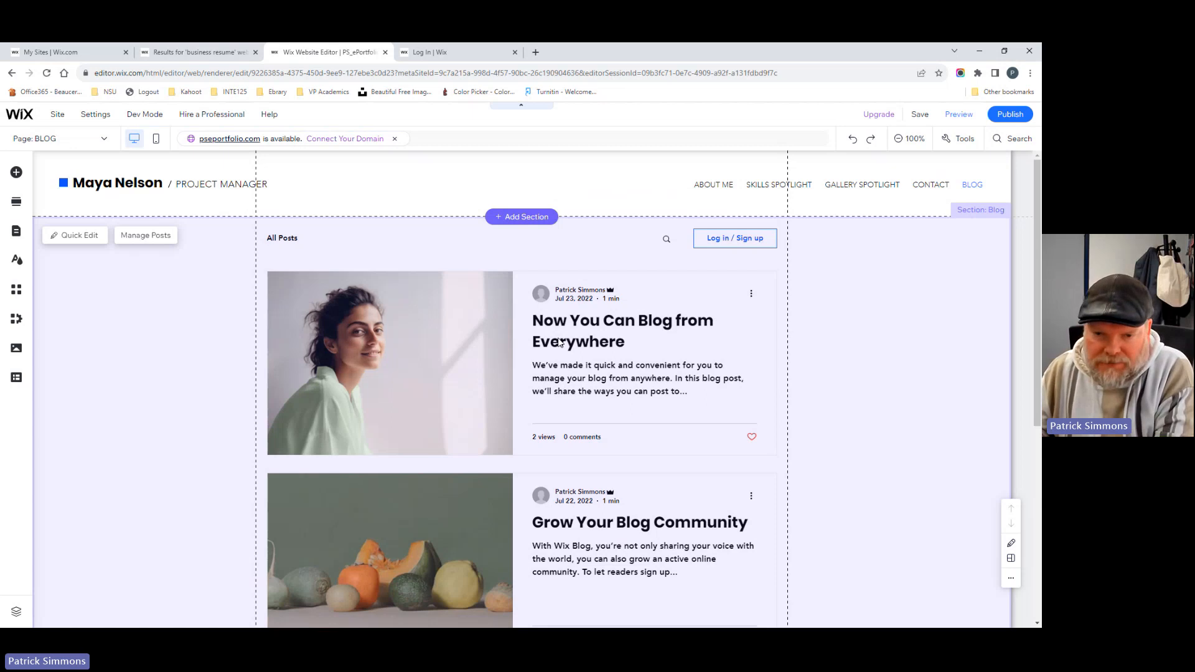
{"action": "left_click", "coordinate": [90, 464]}
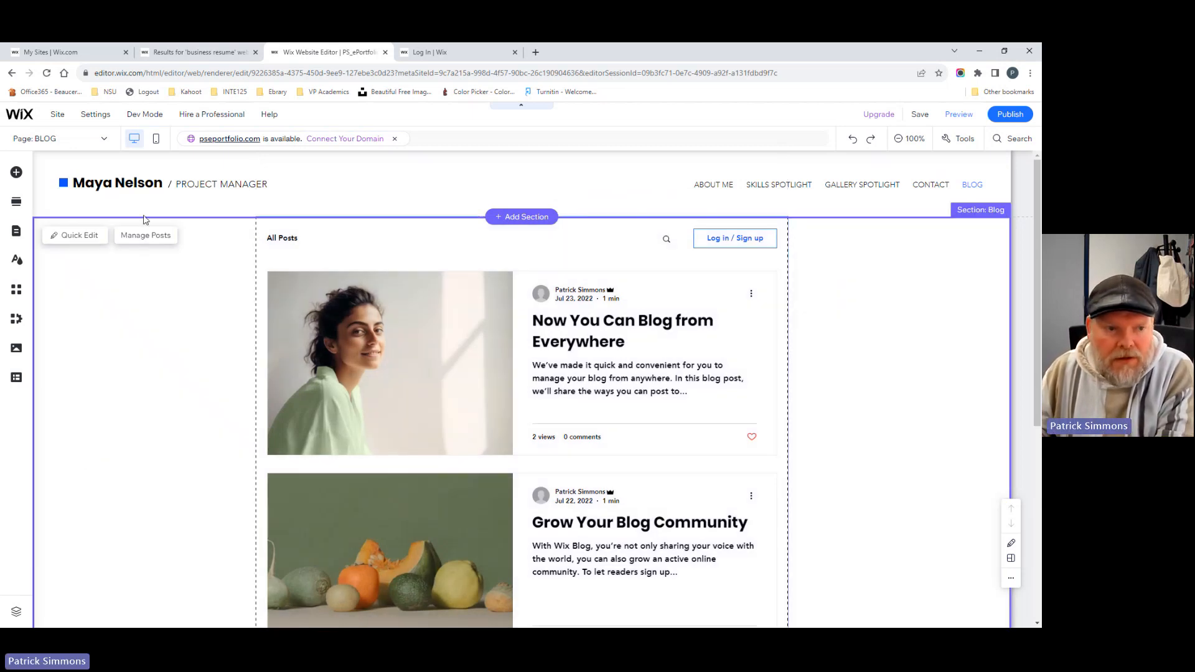
{"action": "left_click", "coordinate": [972, 190]}
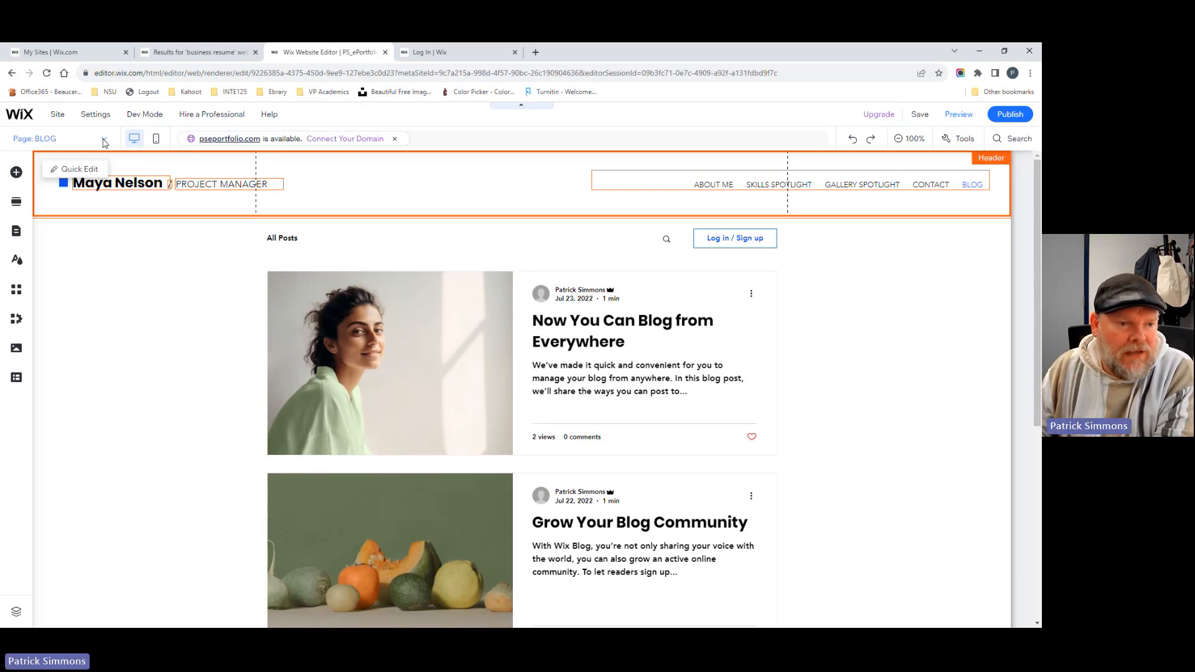
- Open the ABOUT ME page for editing and inspect its profile image, container box, tagline and Welcome heading
{"action": "left_click", "coordinate": [104, 143]}
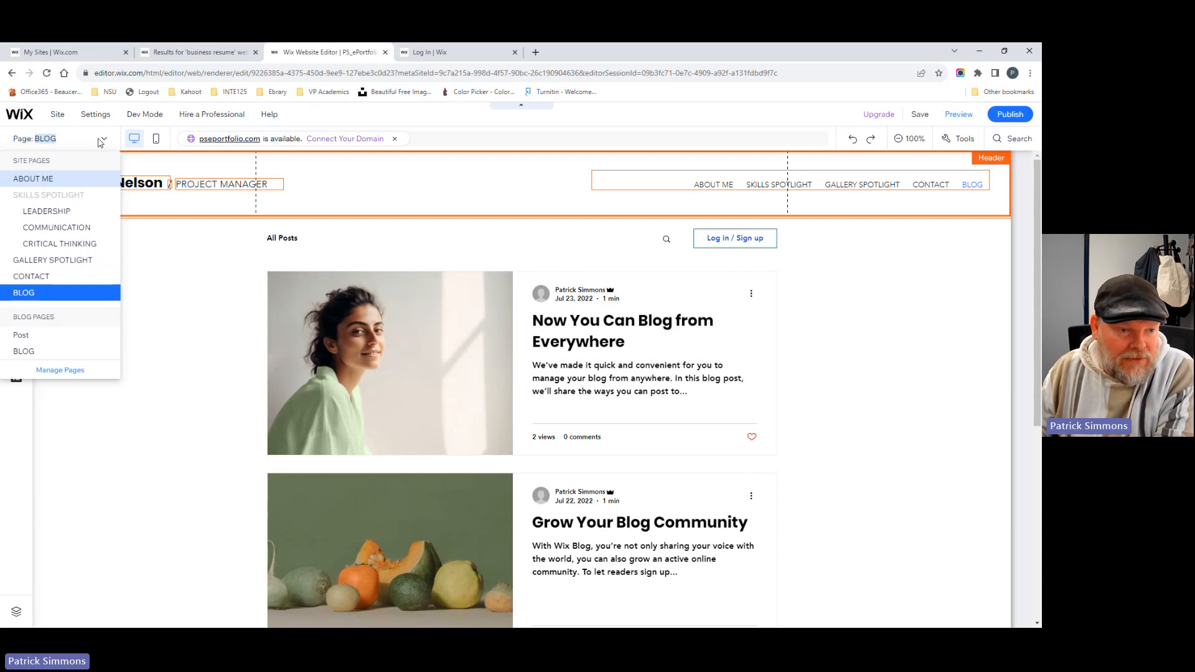
{"action": "left_click", "coordinate": [53, 181]}
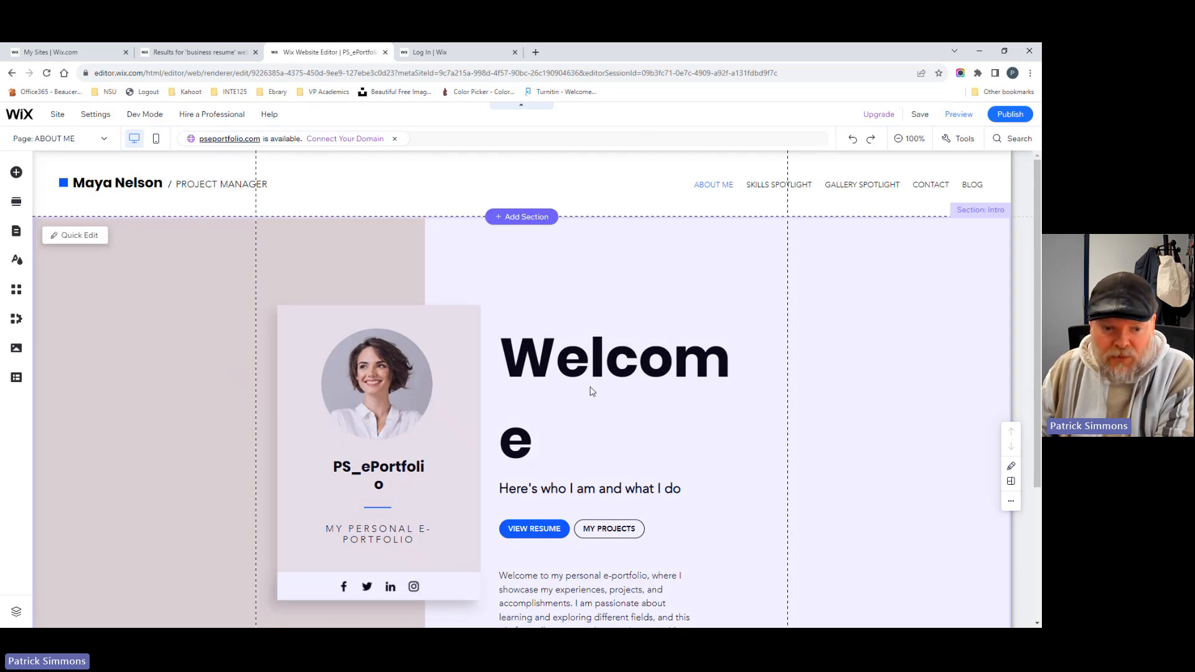
{"action": "left_click", "coordinate": [628, 369]}
{"action": "left_click", "coordinate": [368, 390]}
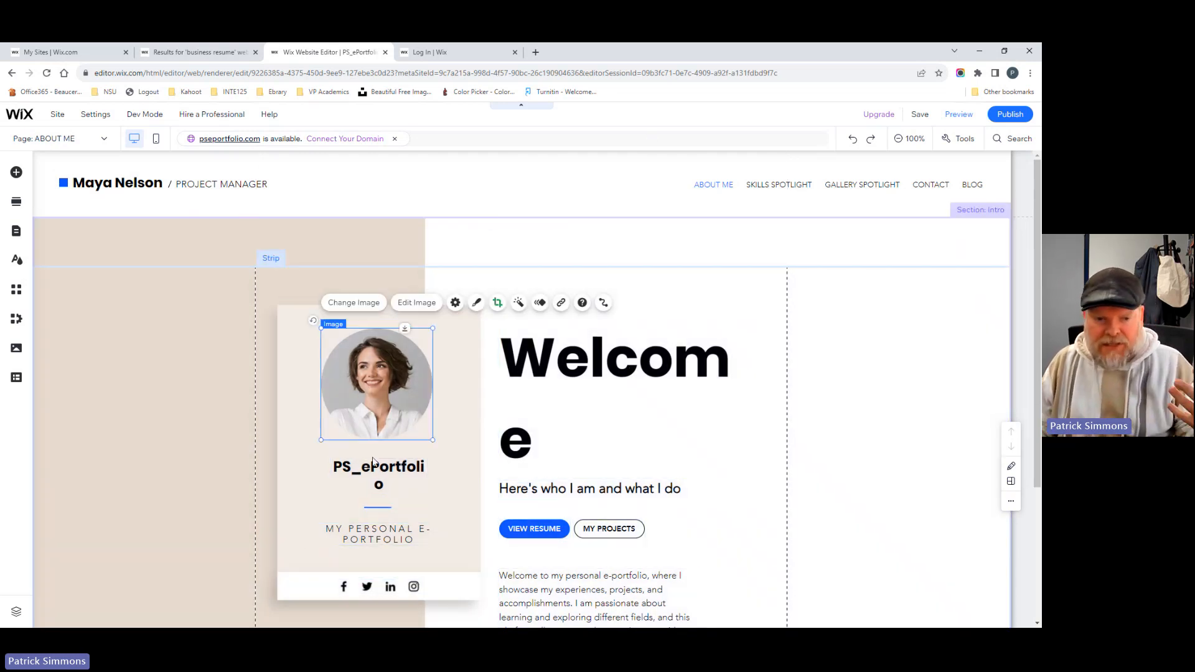
{"action": "left_click", "coordinate": [372, 454]}
{"action": "left_click", "coordinate": [570, 483]}
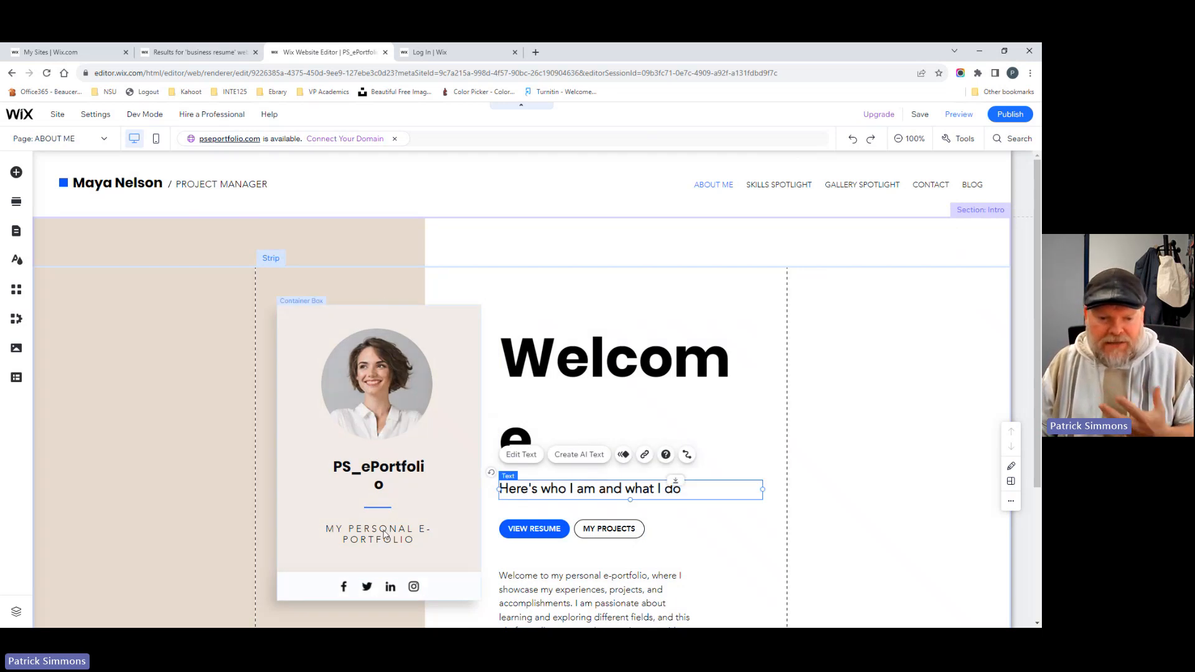
{"action": "left_click", "coordinate": [383, 536]}
{"action": "left_click", "coordinate": [562, 345]}
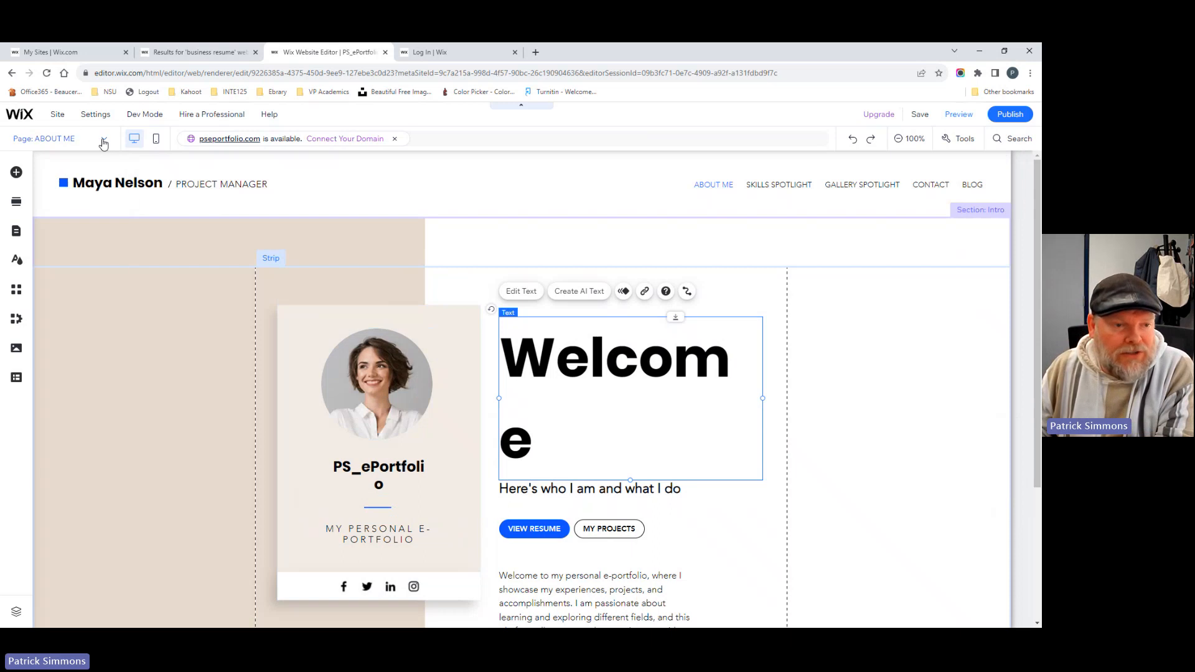
- Examine the BLOG page and the blog's Post page in the editor, ending back on the BLOG page
{"action": "left_click", "coordinate": [103, 139]}
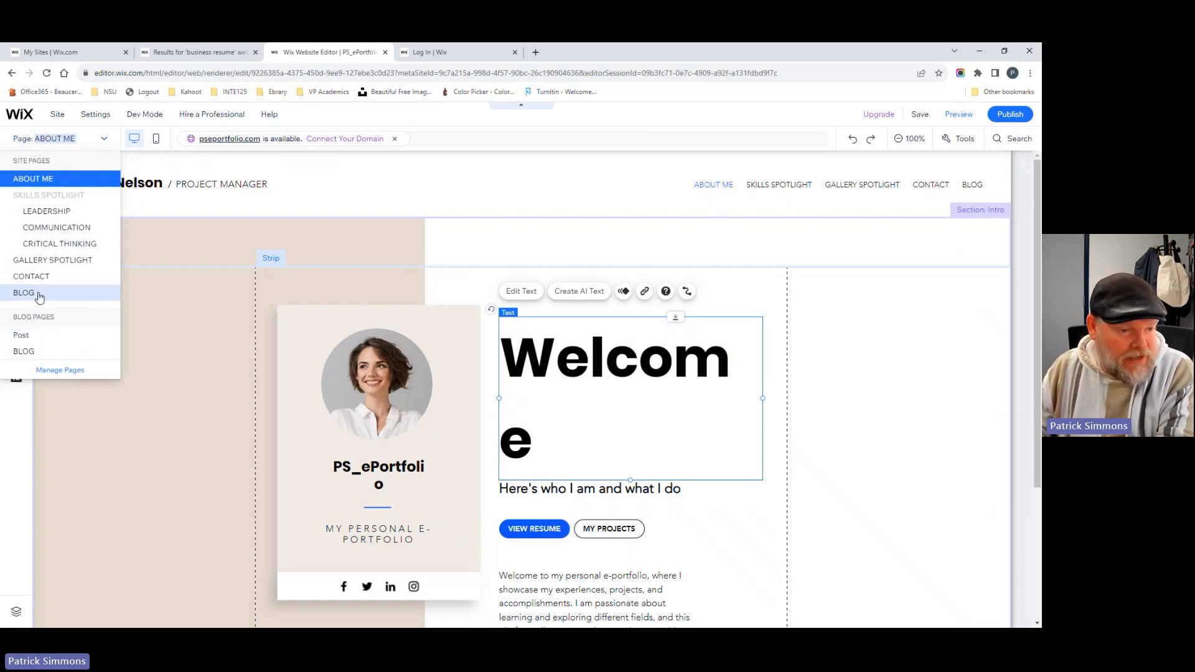
{"action": "left_click", "coordinate": [32, 297]}
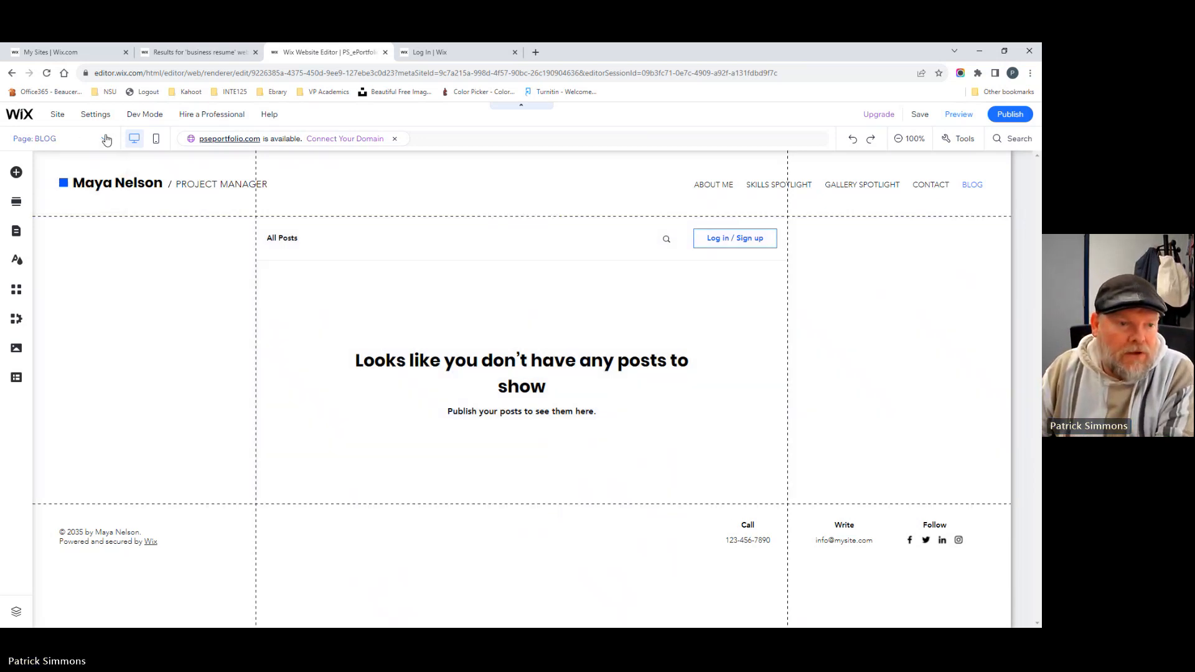
{"action": "left_click", "coordinate": [107, 138]}
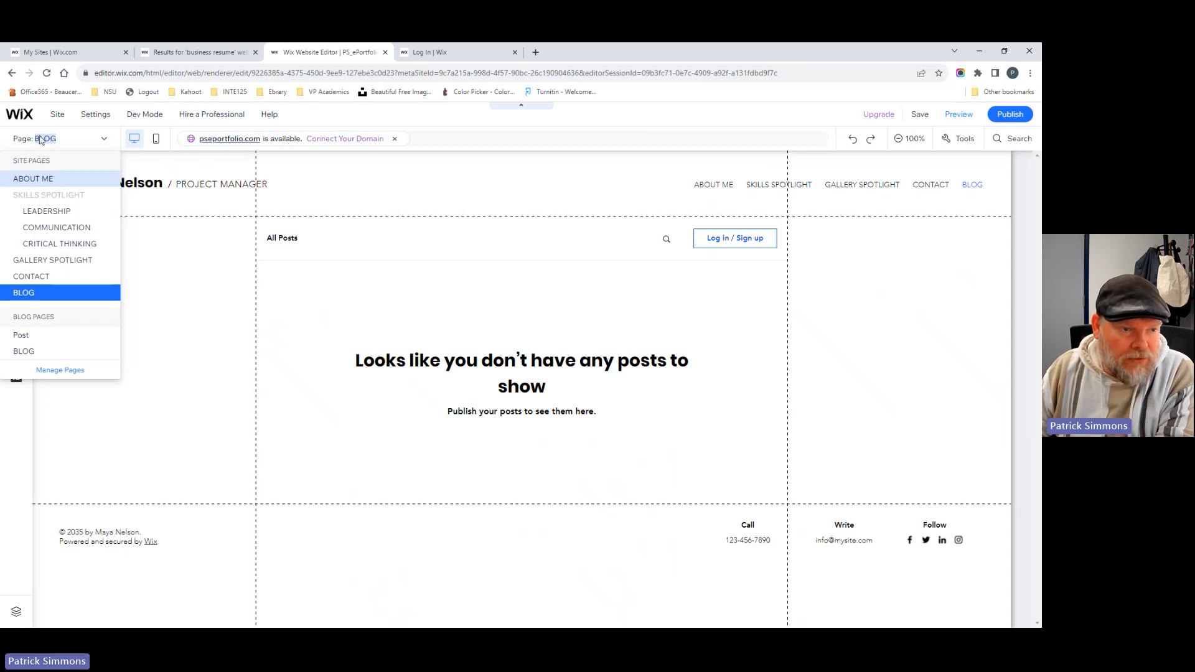
{"action": "left_click", "coordinate": [21, 336]}
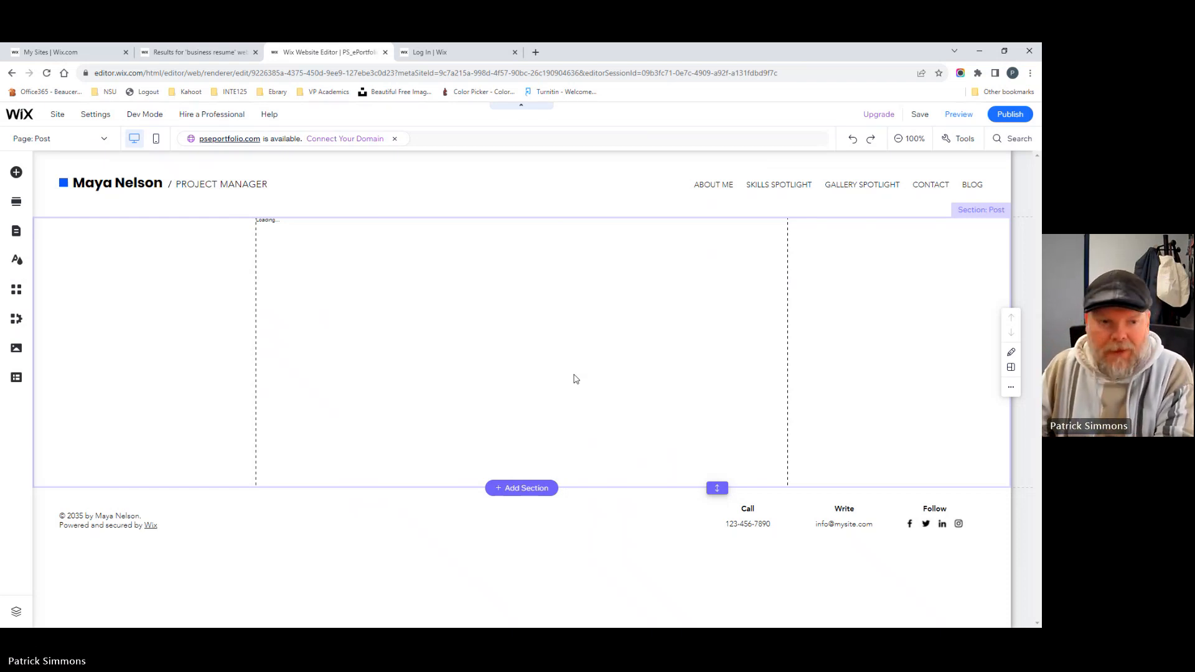
{"action": "left_click", "coordinate": [383, 293]}
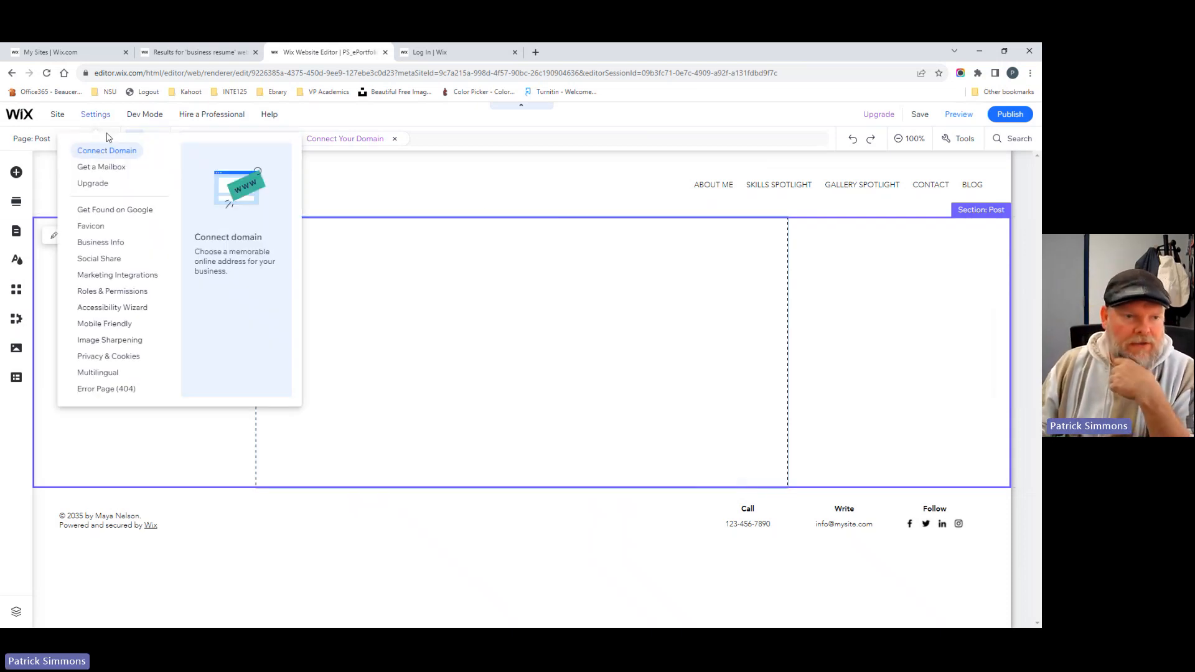
{"action": "left_click", "coordinate": [40, 140]}
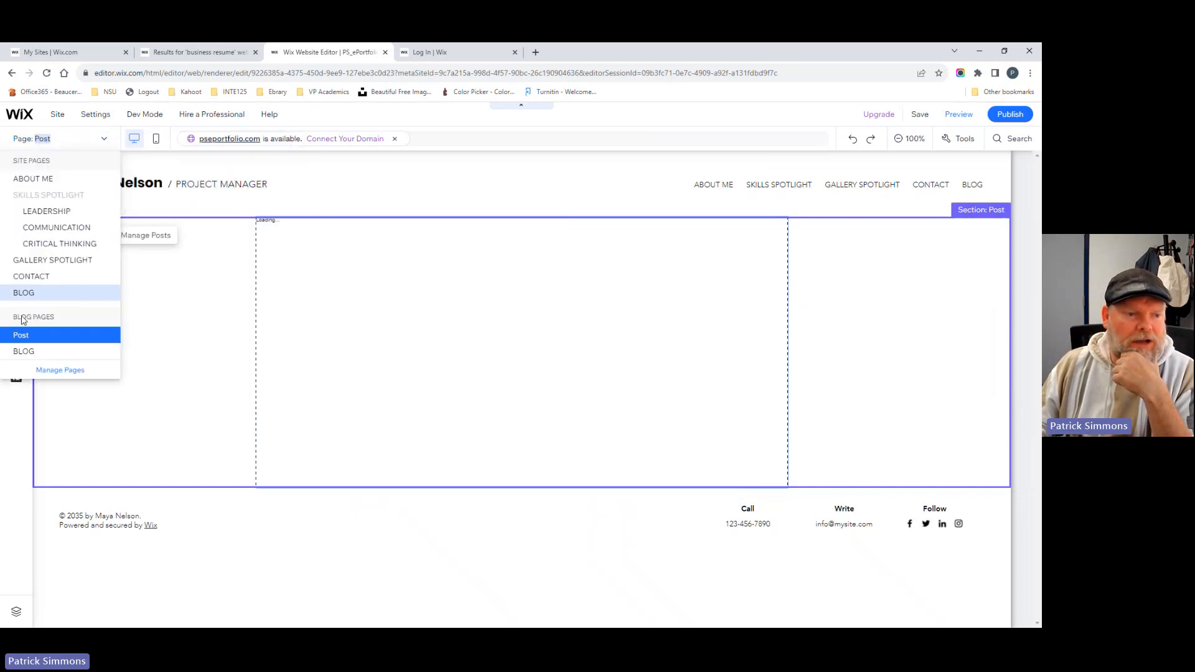
{"action": "left_click", "coordinate": [20, 293]}
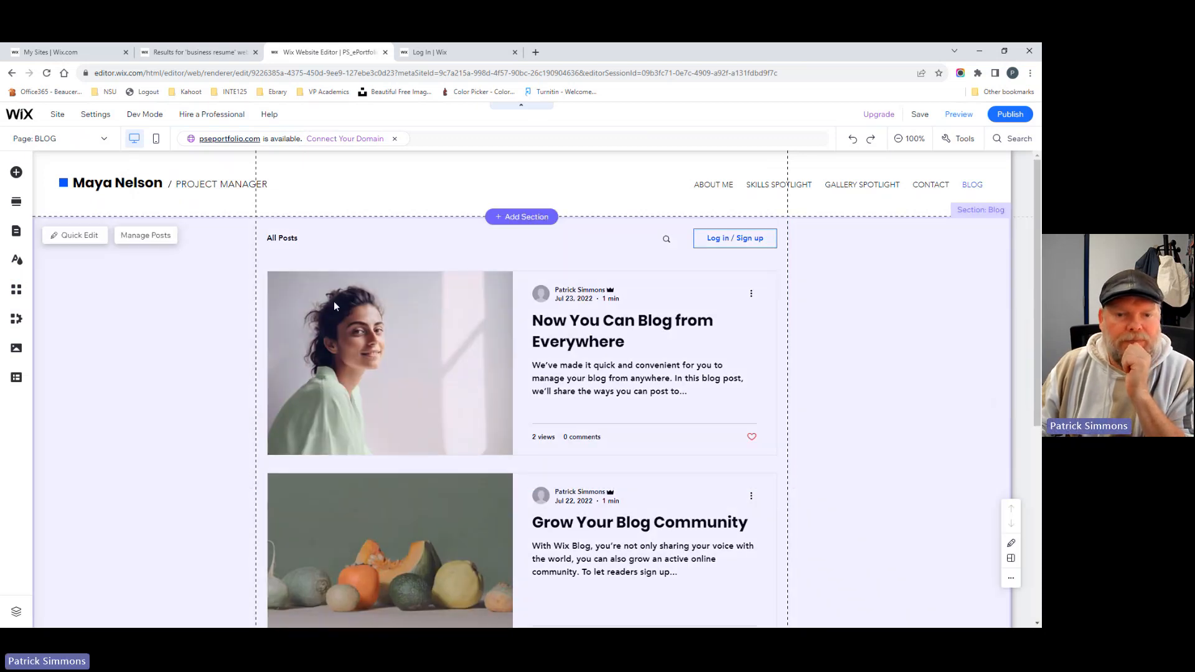
{"action": "left_click", "coordinate": [393, 271]}
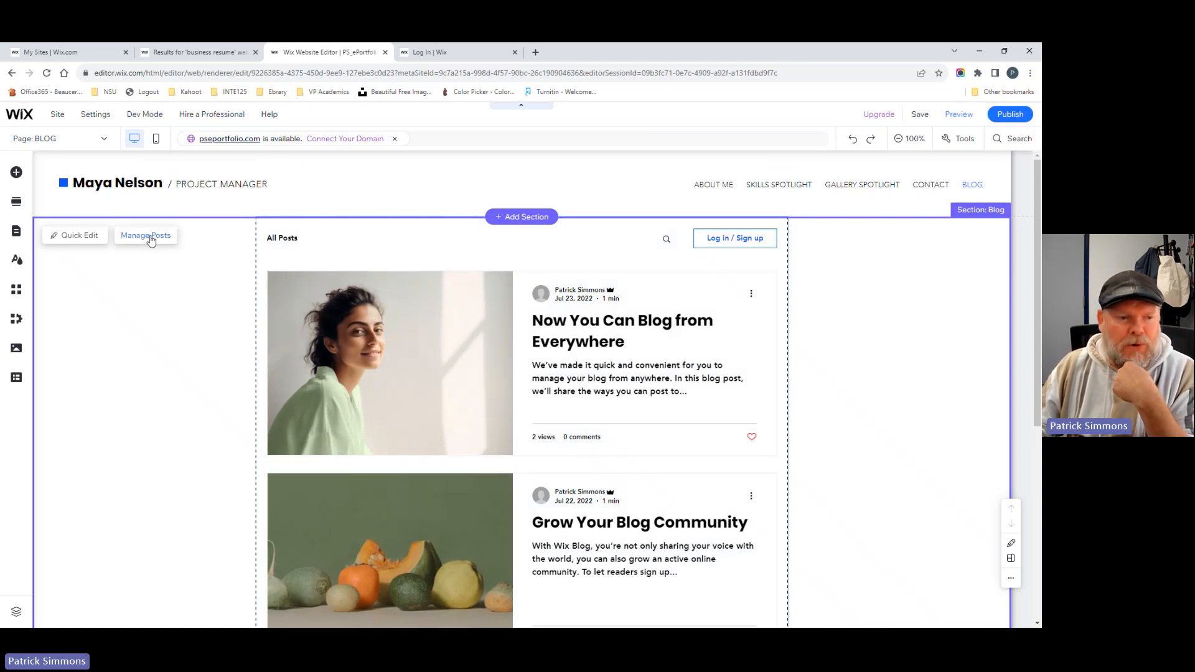
{"action": "left_click", "coordinate": [386, 194]}
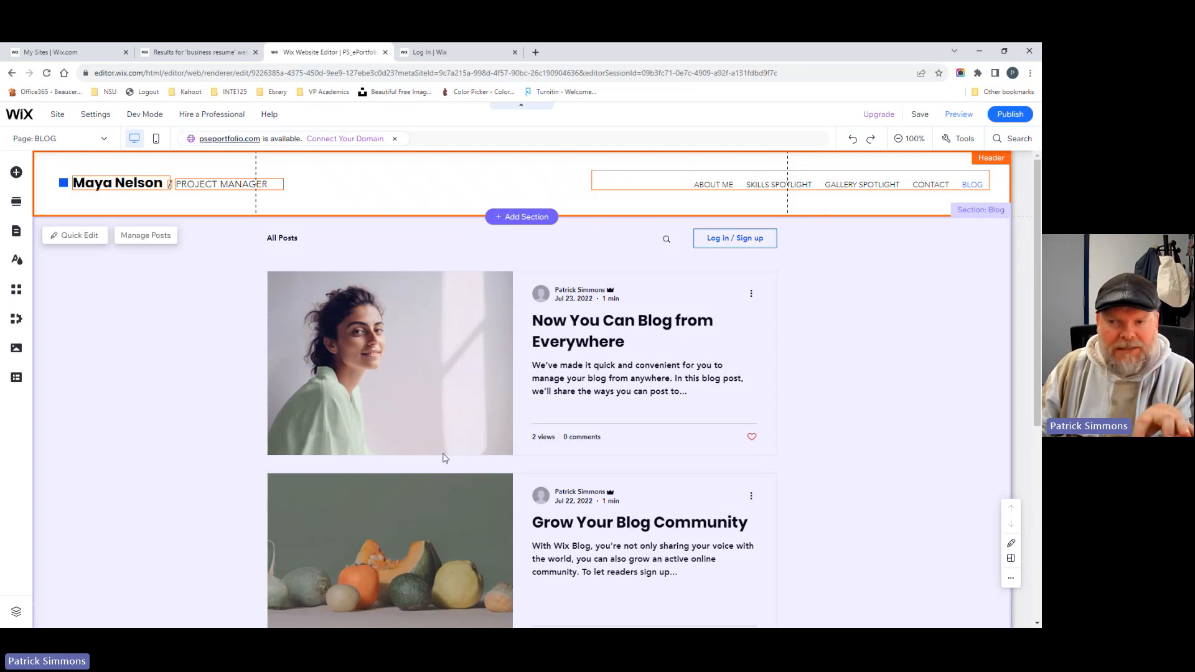
- Create a new blog post through the blog's post management and title it "The Beauty of Sleep"
{"action": "left_click", "coordinate": [136, 239]}
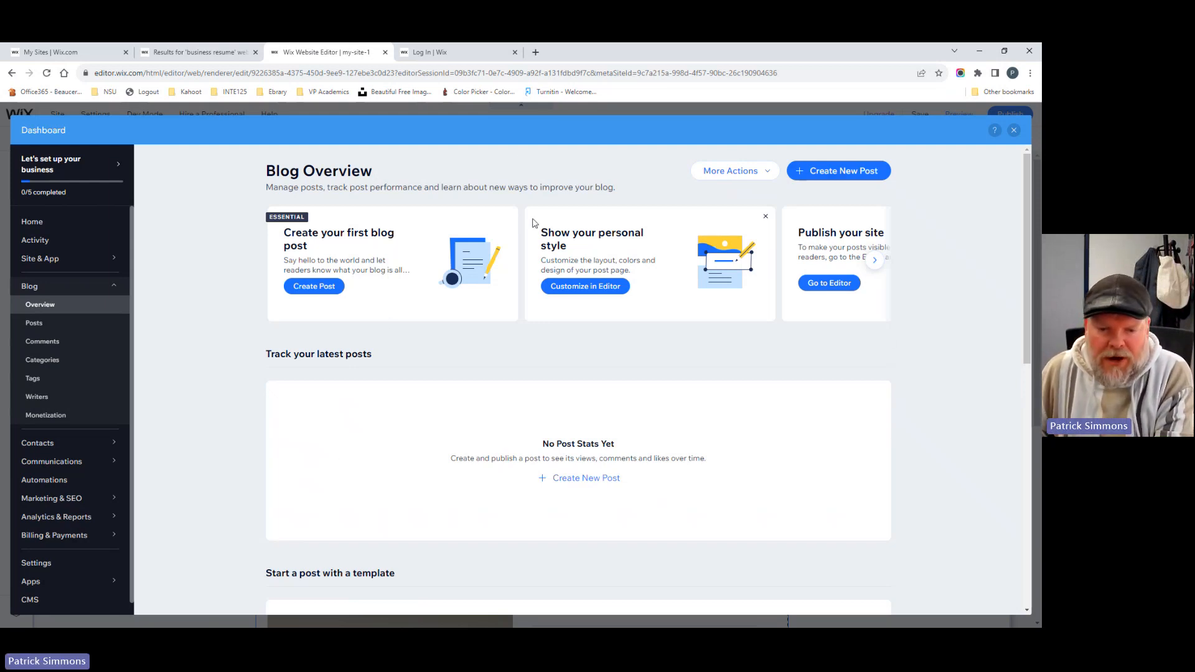
{"action": "left_click", "coordinate": [846, 172]}
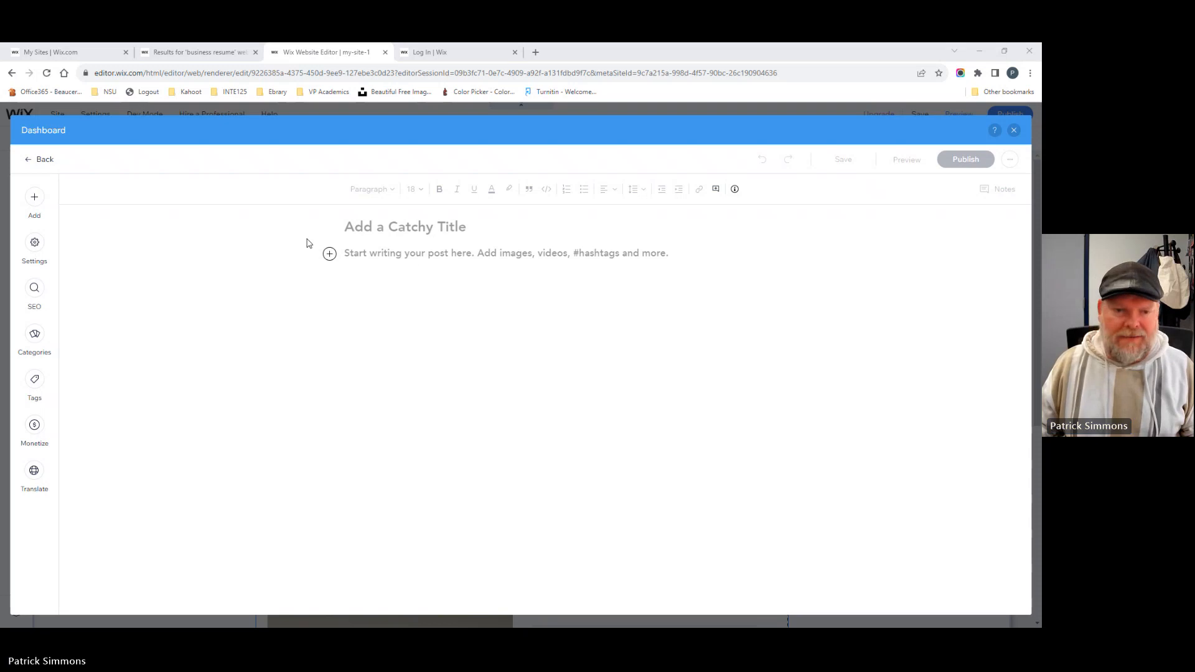
{"action": "left_click", "coordinate": [351, 237]}
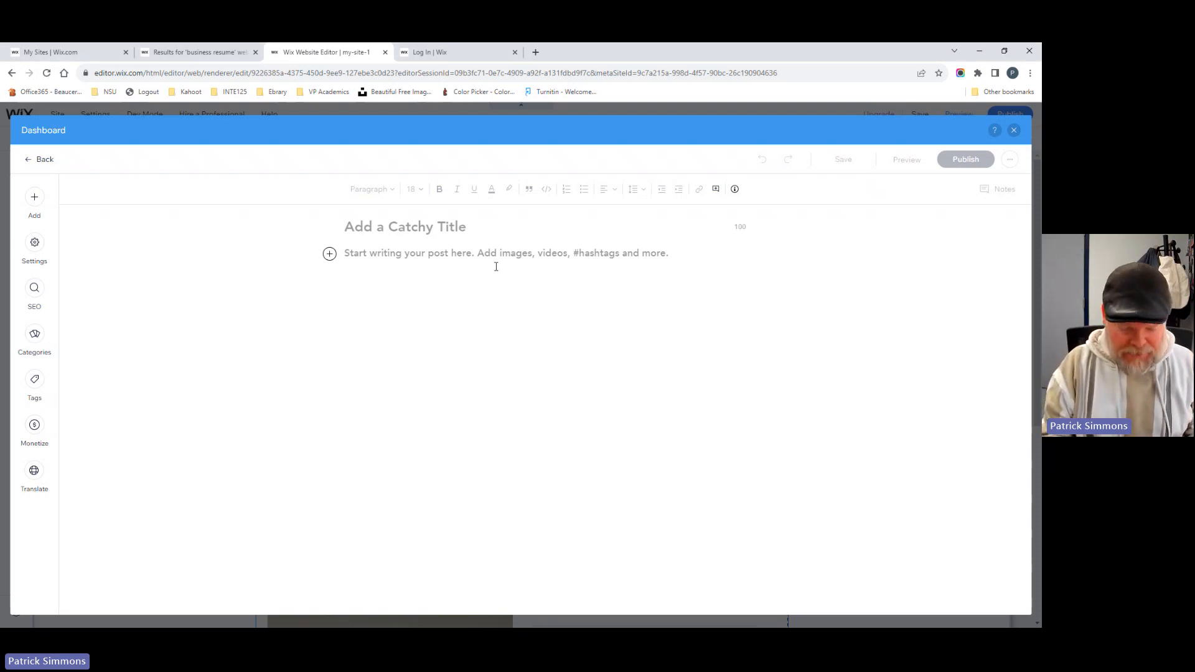
{"action": "type", "text": "the"}
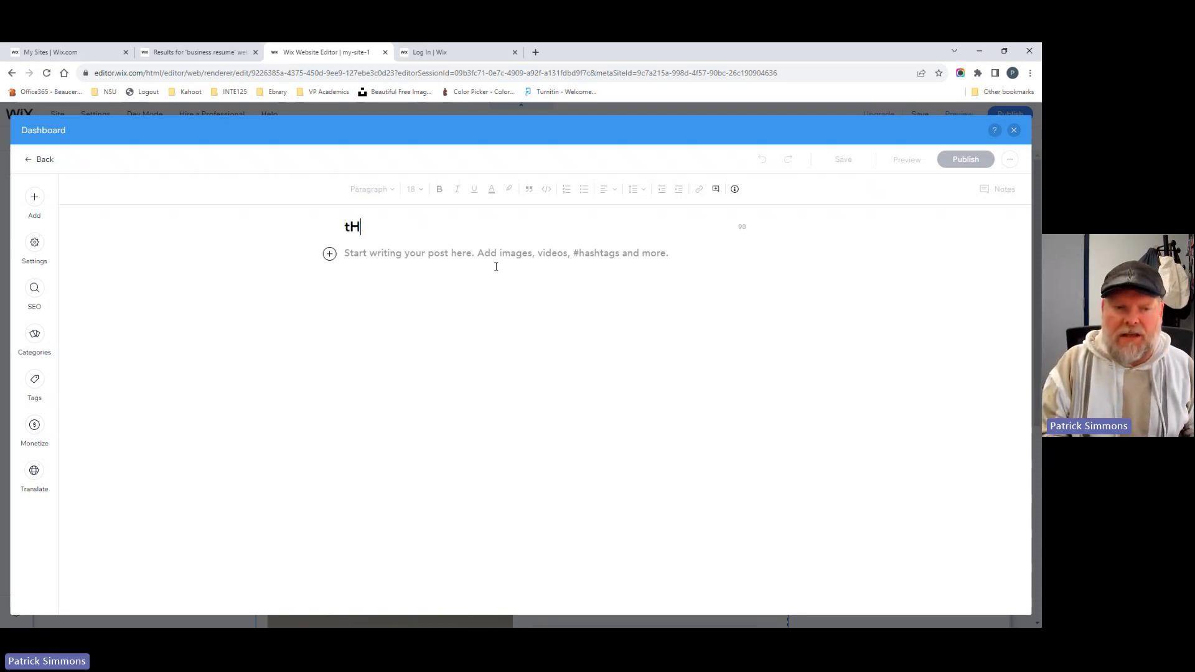
{"action": "key", "text": "BackSpace"}
{"action": "key", "text": "BackSpace"}
{"action": "key", "text": "BackSpace"}
{"action": "type", "text": "The be"}
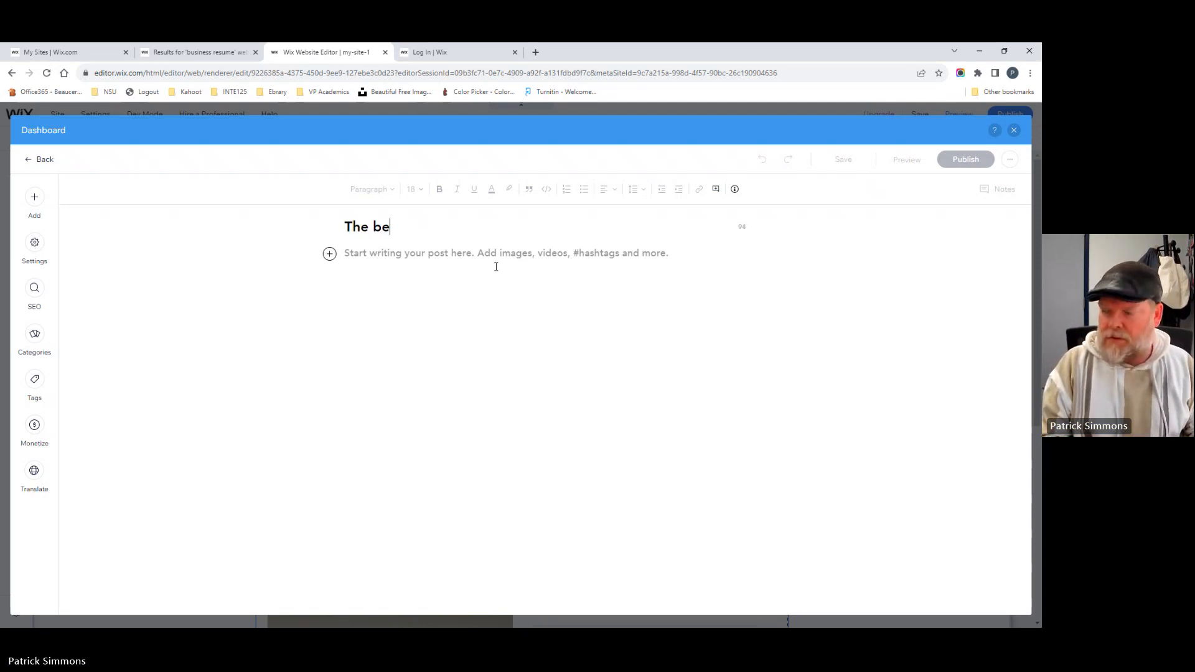
{"action": "key", "text": "BackSpace"}
{"action": "key", "text": "BackSpace"}
{"action": "type", "text": "Be"}
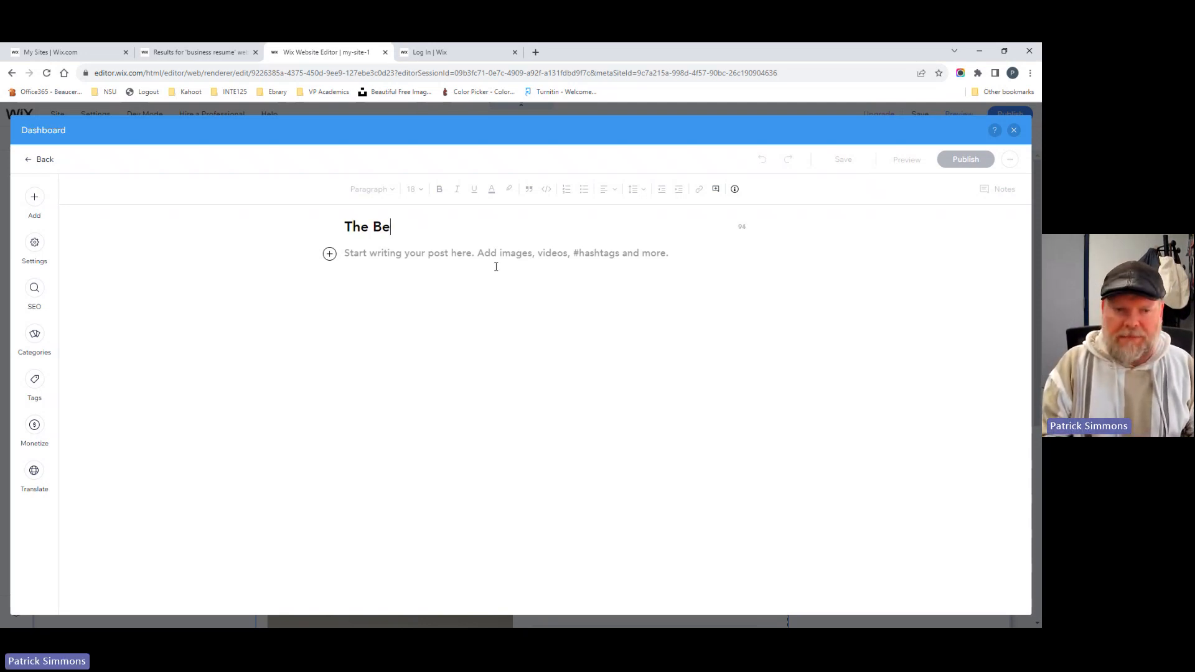
{"action": "type", "text": "auty of Sleep"}
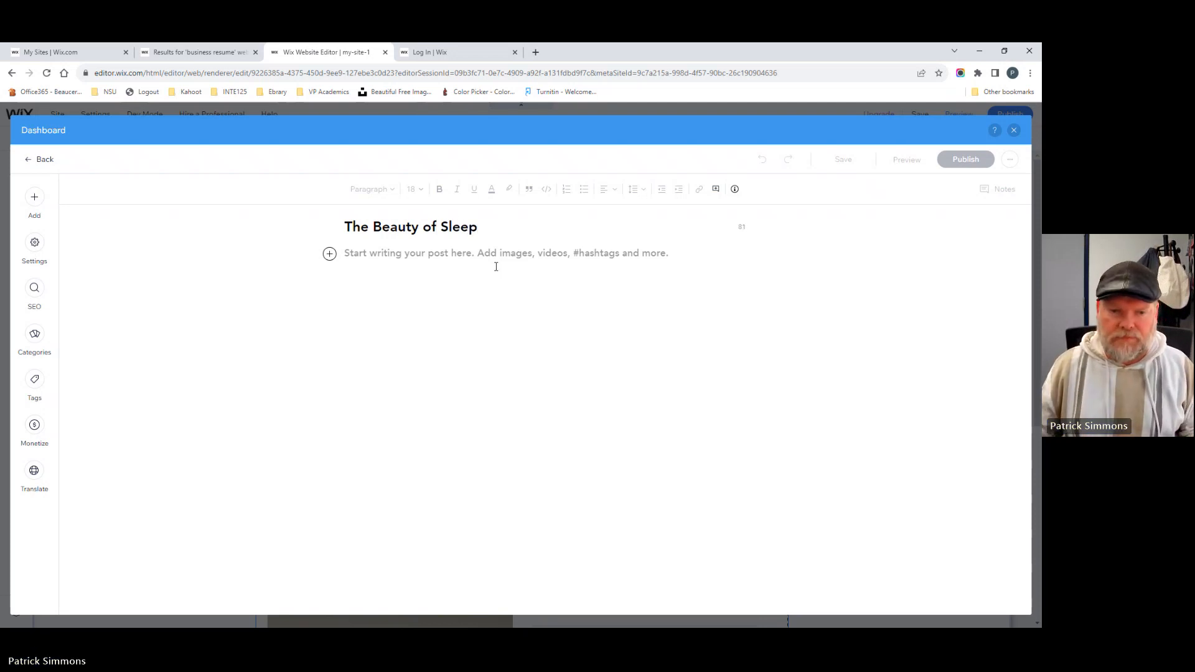
{"action": "left_click", "coordinate": [437, 253]}
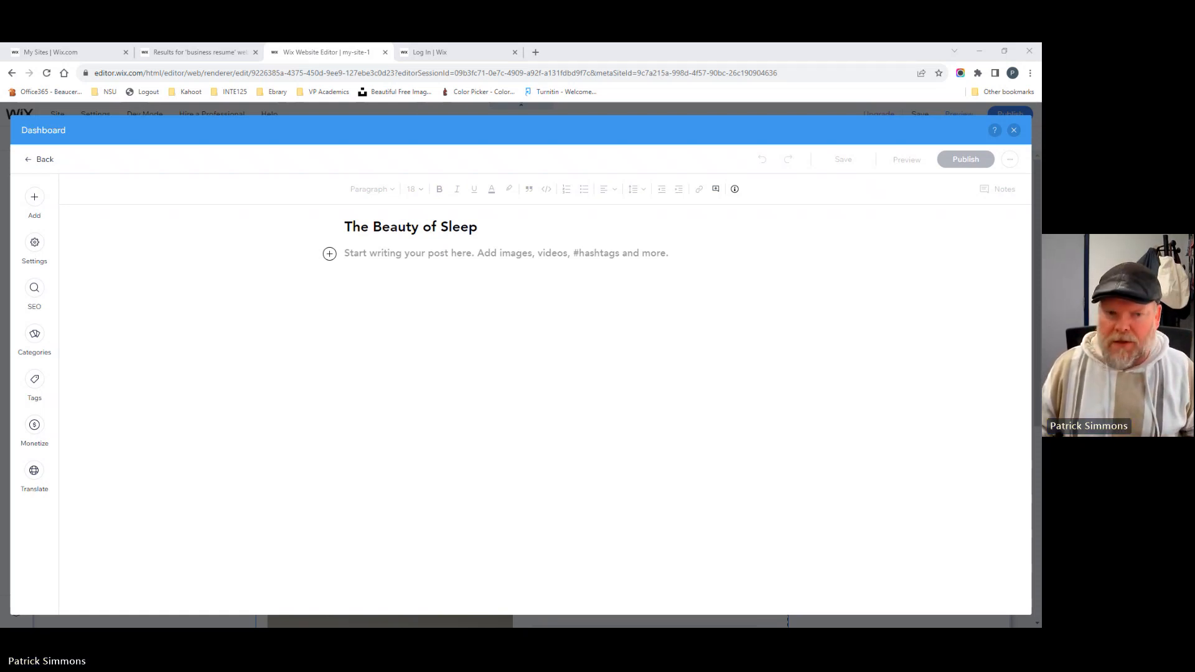
{"action": "left_click", "coordinate": [371, 253]}
{"action": "type", "text": "fj a;sl"}
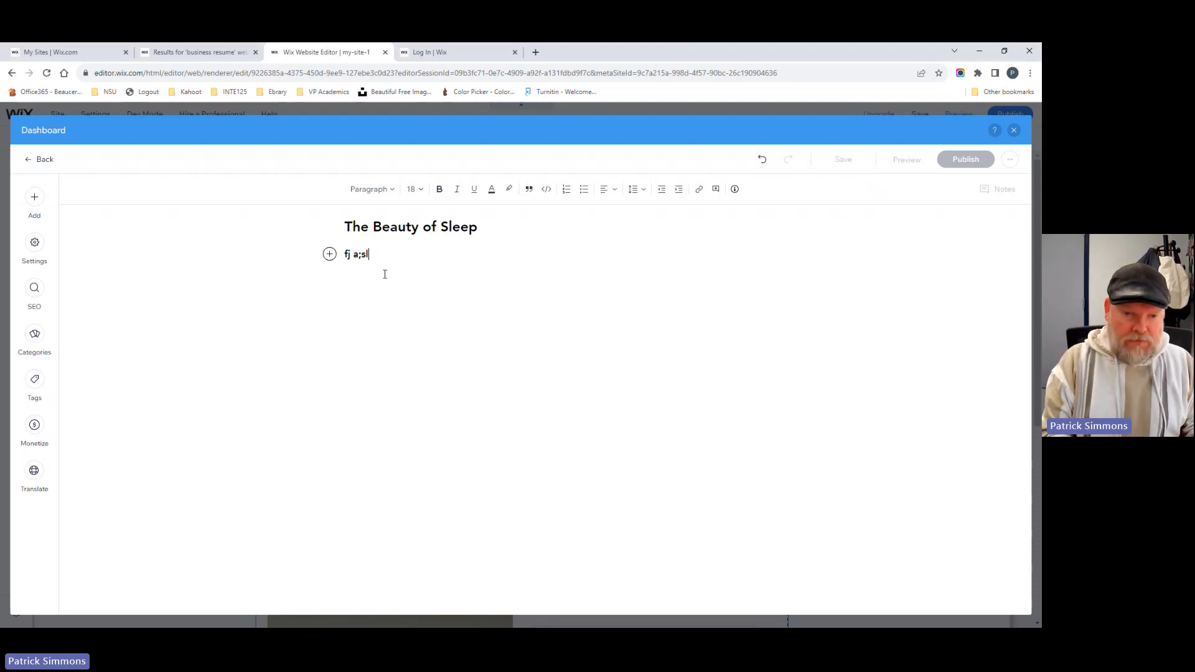
{"action": "type", "text": "dfj a;lkdjfal;sf ja;lsfj a;lkf j fa;lkdfj a;lkdfj a;lkdfj;a"}
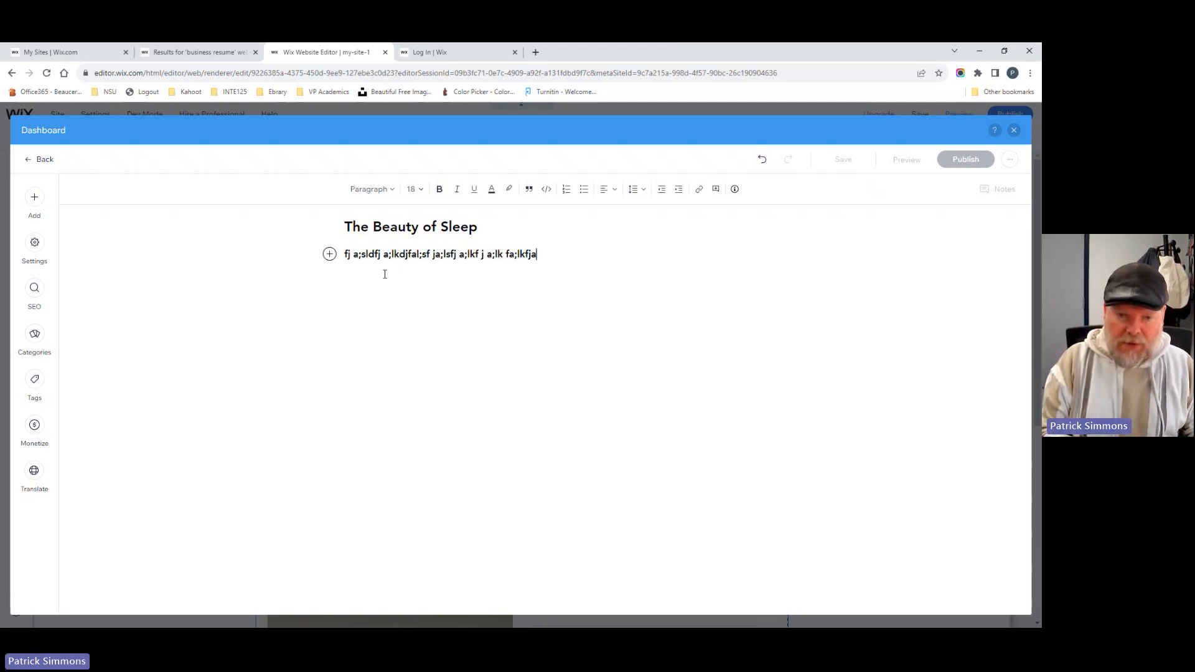
{"action": "key", "text": "ctrl+a"}
{"action": "key", "text": "BackSpace"}
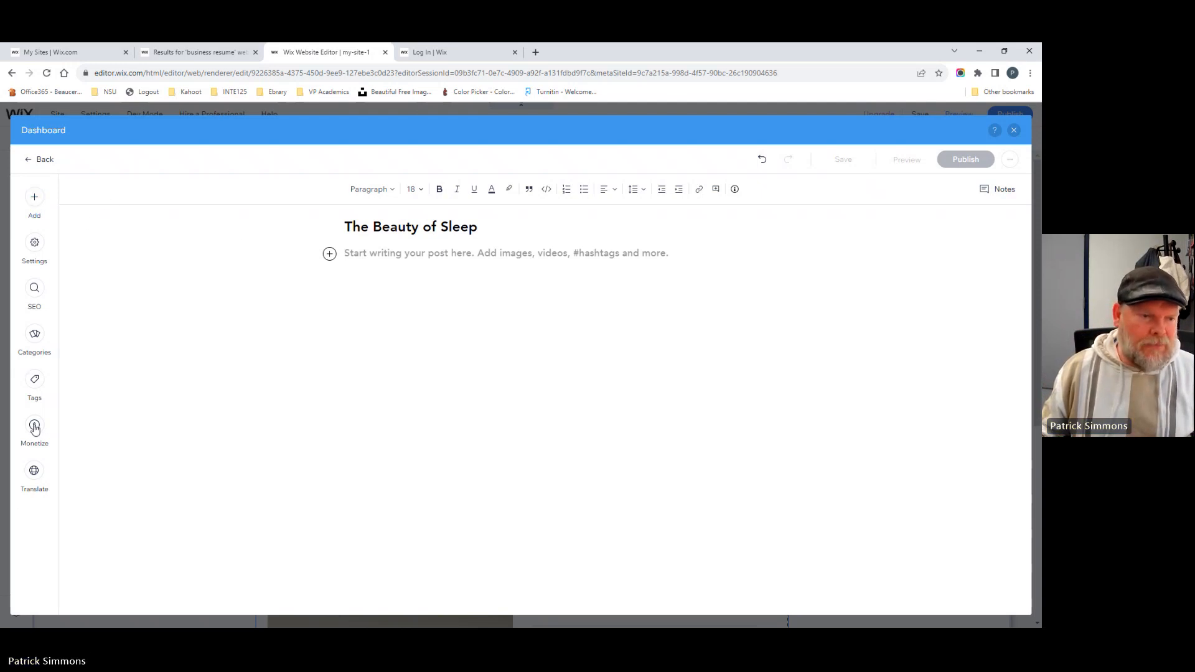
- Start adding an image to the post, browse Media from Wix, Shutterstock and Unsplash, and return to Media from Wix
{"action": "left_click", "coordinate": [35, 198]}
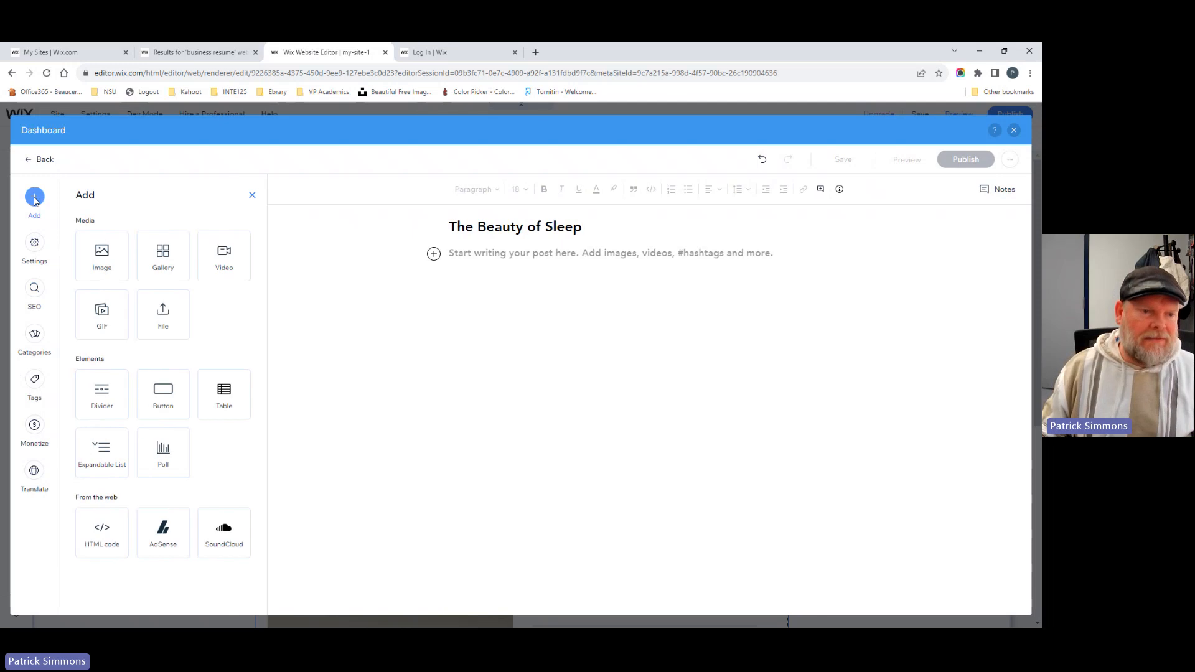
{"action": "left_click", "coordinate": [190, 449]}
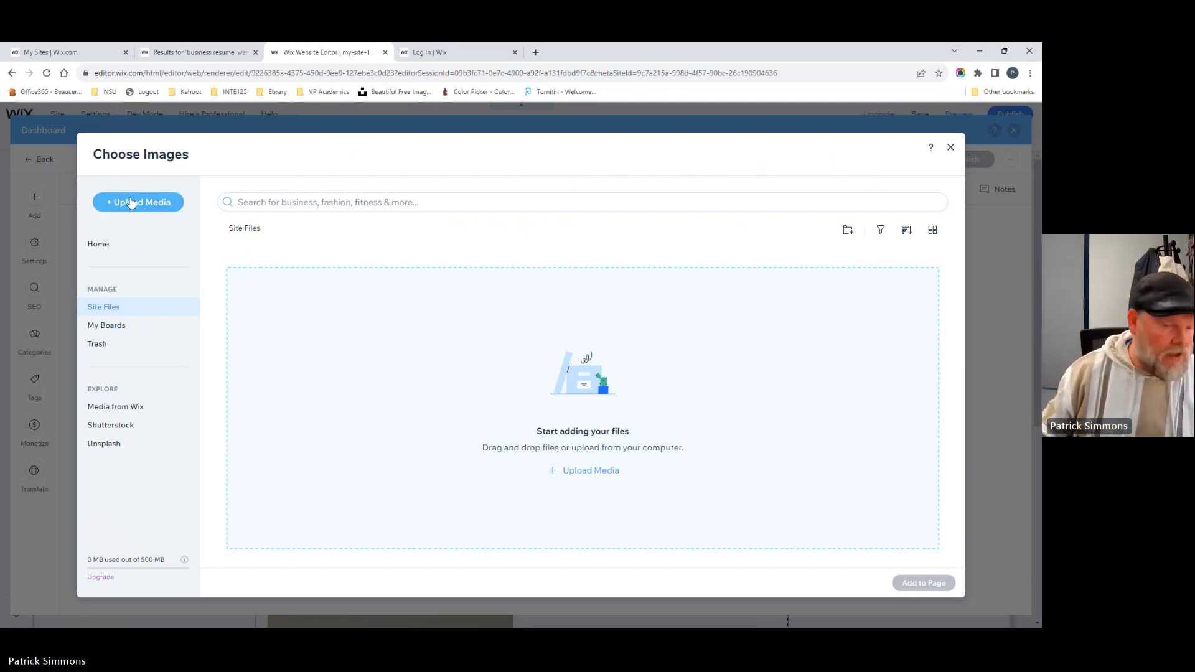
{"action": "left_click", "coordinate": [117, 411]}
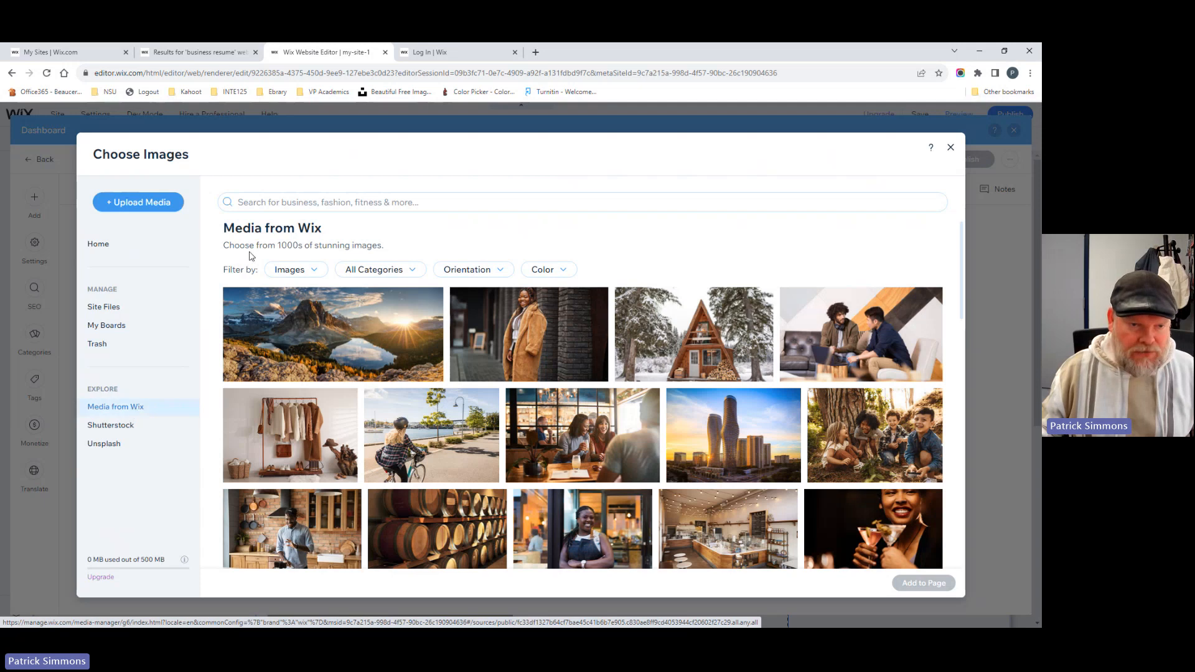
{"action": "left_click", "coordinate": [100, 427]}
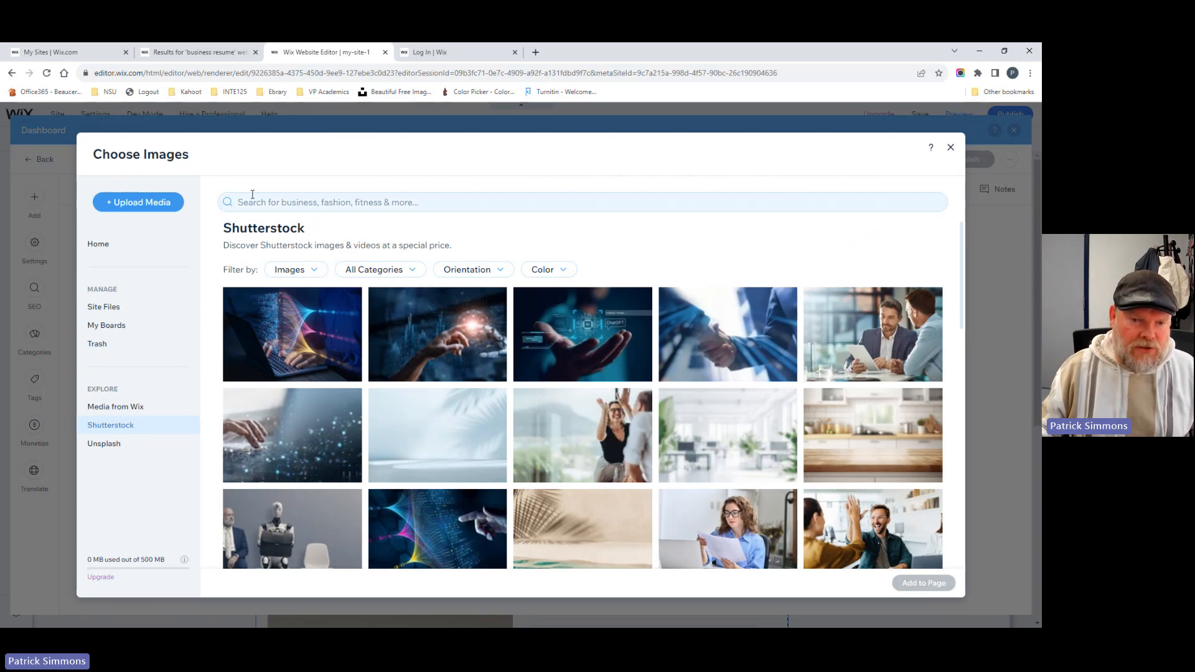
{"action": "left_click", "coordinate": [104, 444]}
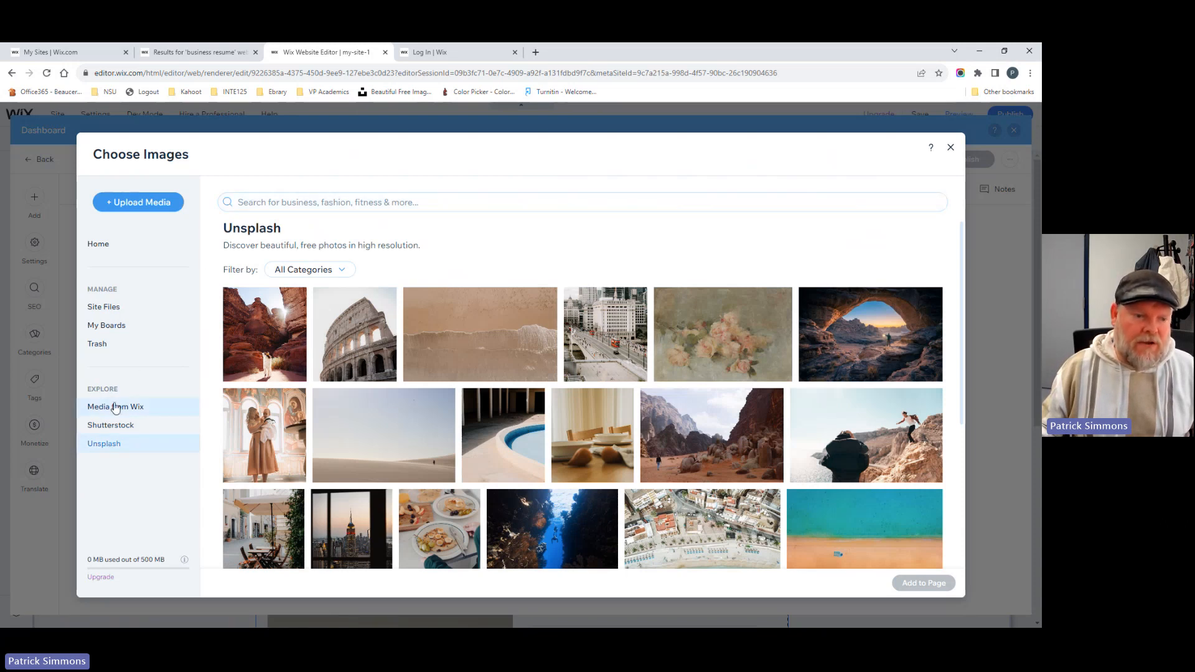
{"action": "left_click", "coordinate": [115, 408]}
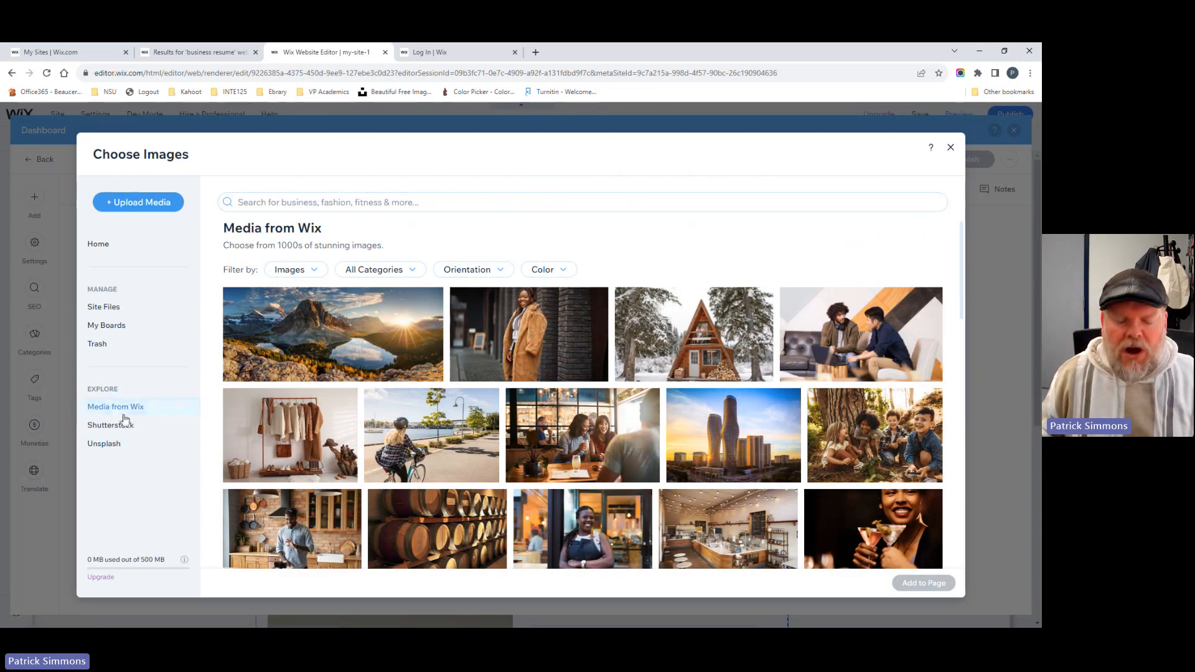
- Search Media from Wix for "sleep" and add the "Sleeping Baby" image to the post
{"action": "left_click", "coordinate": [307, 201]}
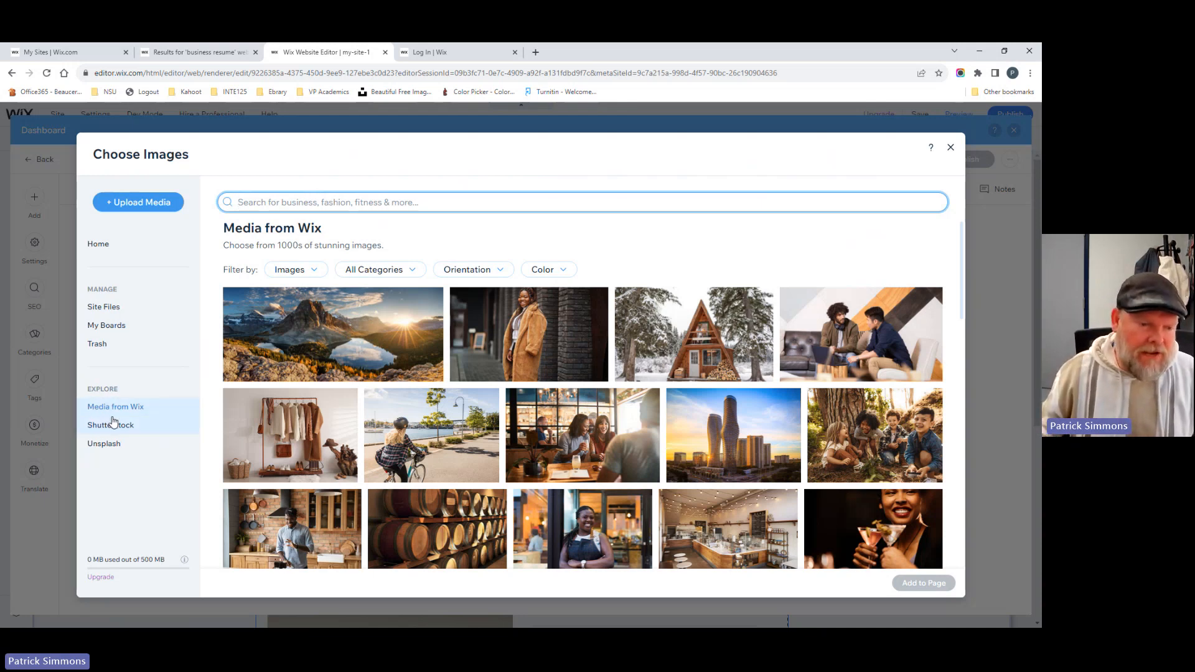
{"action": "type", "text": "sleep"}
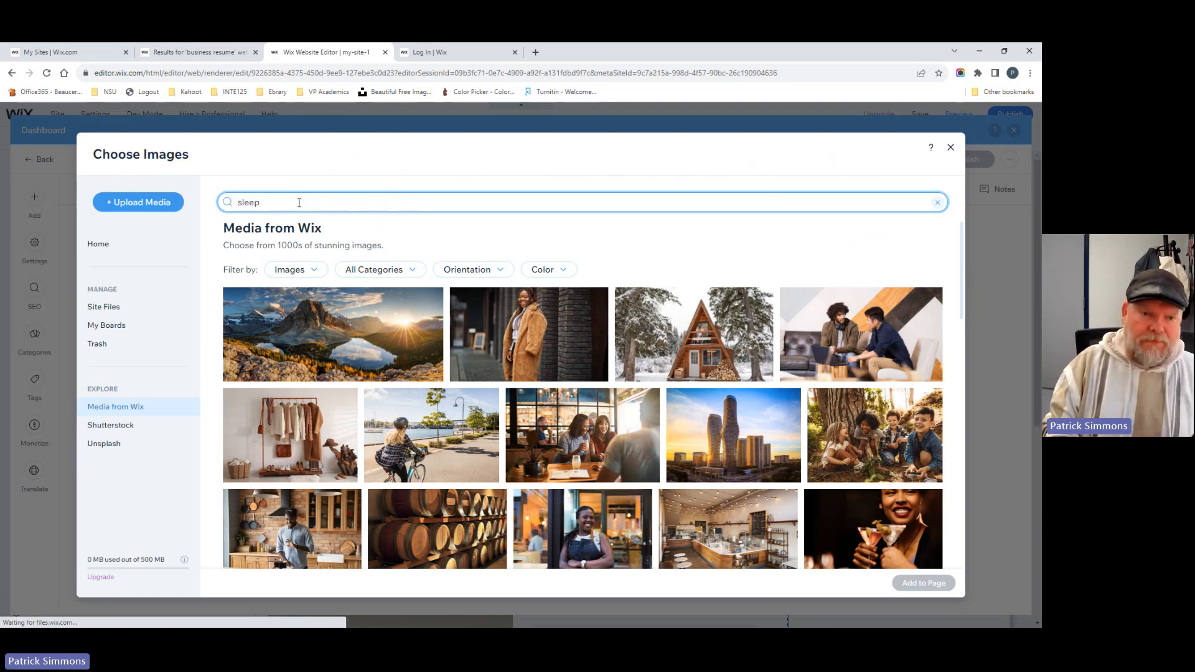
{"action": "key", "text": "Return"}
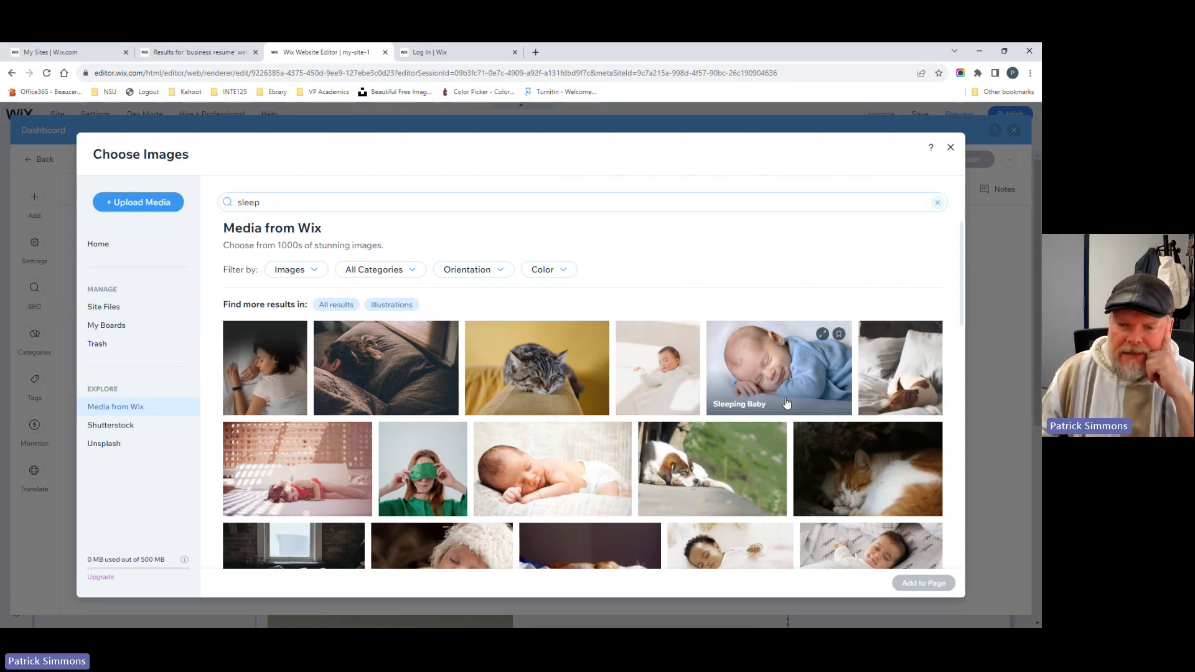
{"action": "left_click", "coordinate": [766, 371]}
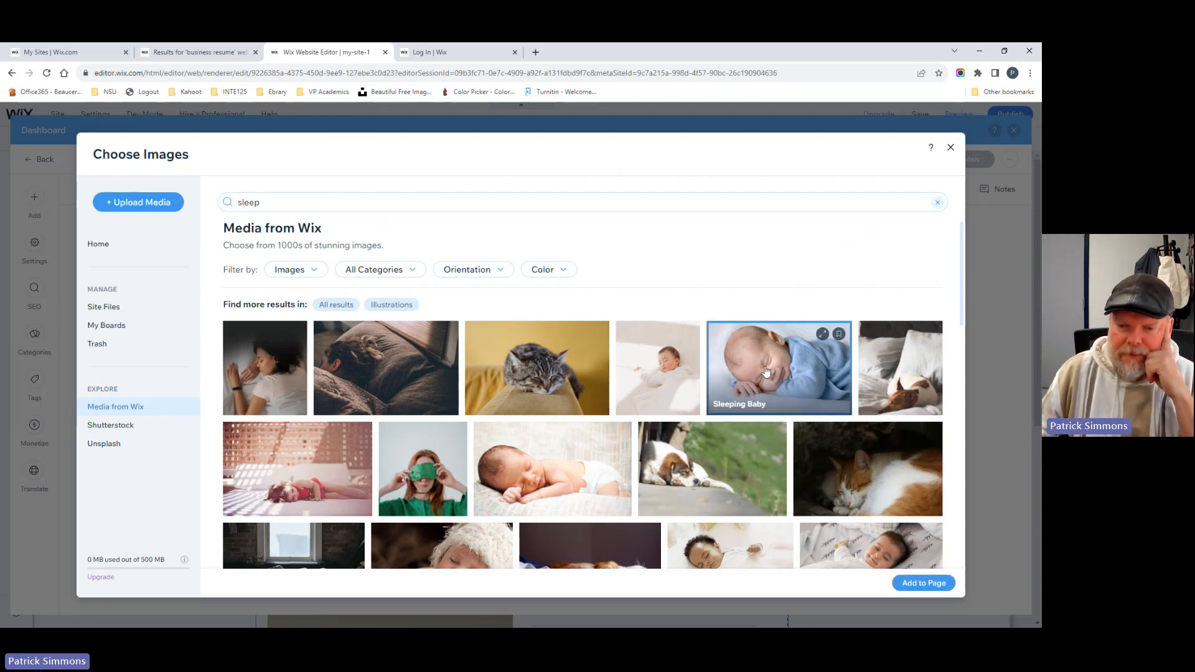
{"action": "scroll", "coordinate": [764, 372], "scroll_direction": "down", "scroll_amount": 3}
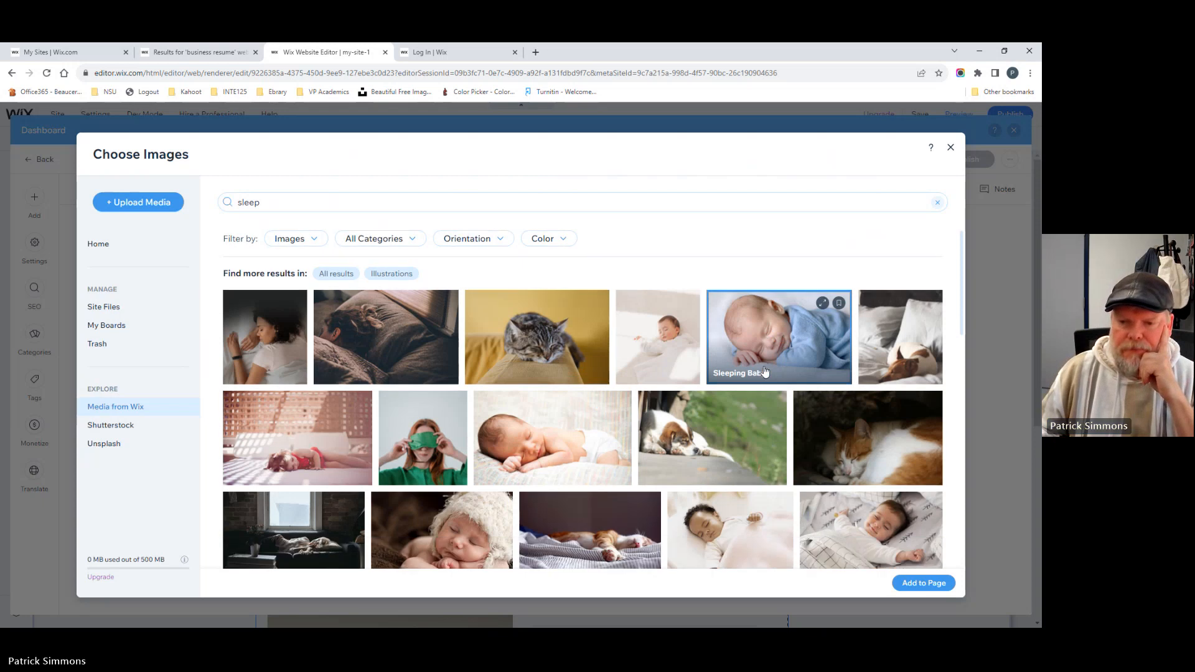
{"action": "scroll", "coordinate": [778, 367], "scroll_direction": "up", "scroll_amount": 3}
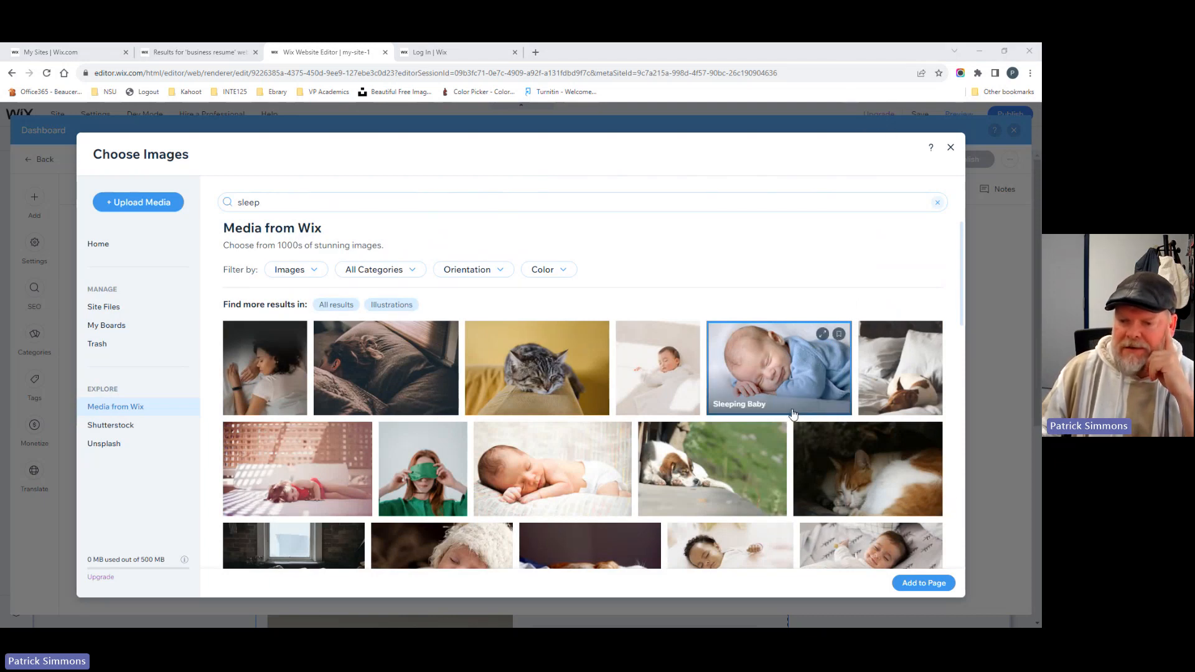
{"action": "left_click", "coordinate": [919, 587]}
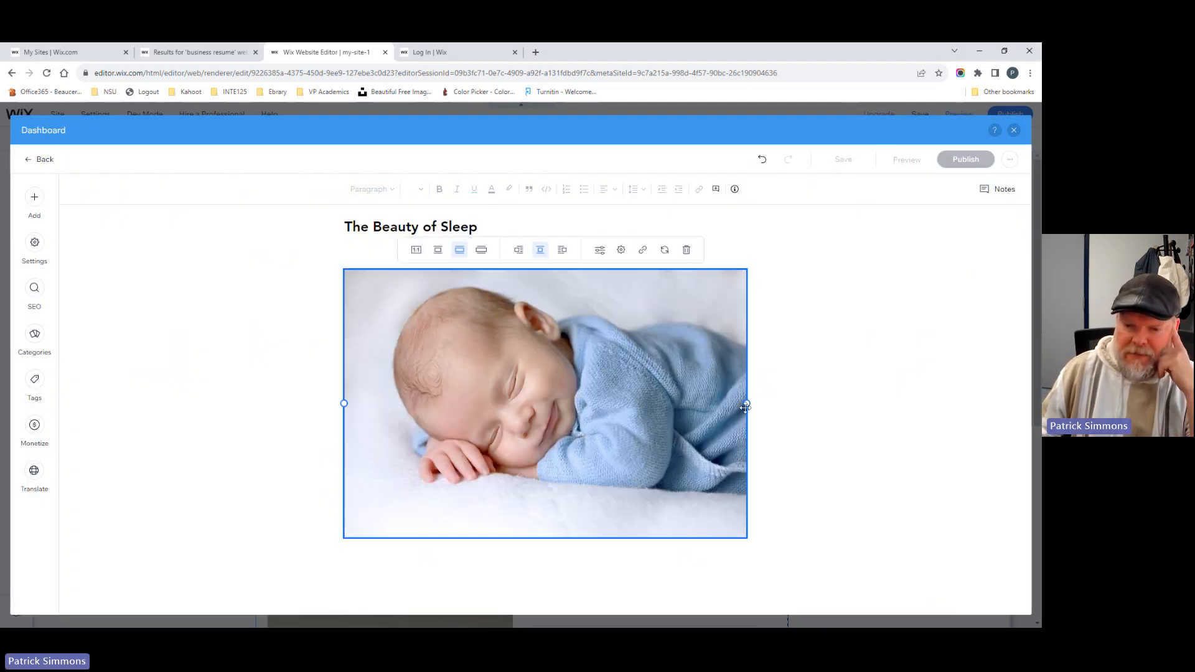
- Shrink the sleeping baby image to about 40% of its inserted width, keeping it centred under the post title
{"action": "left_click_drag", "start_coordinate": [747, 404], "coordinate": [531, 400]}
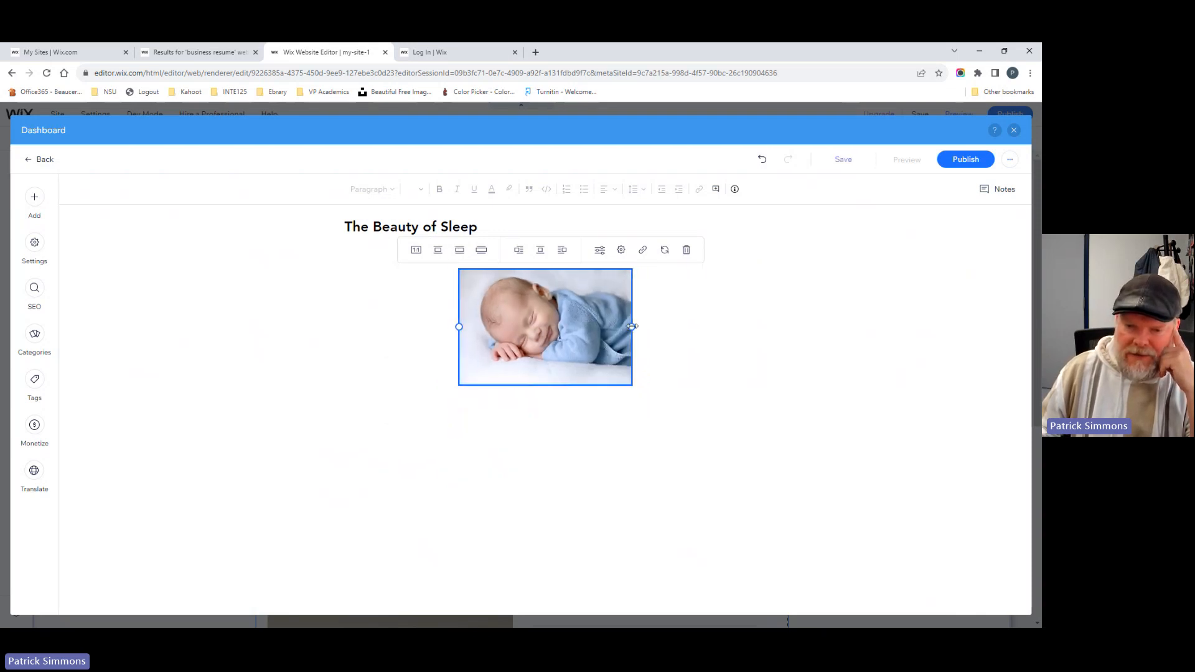
{"action": "left_click_drag", "start_coordinate": [631, 326], "coordinate": [728, 320]}
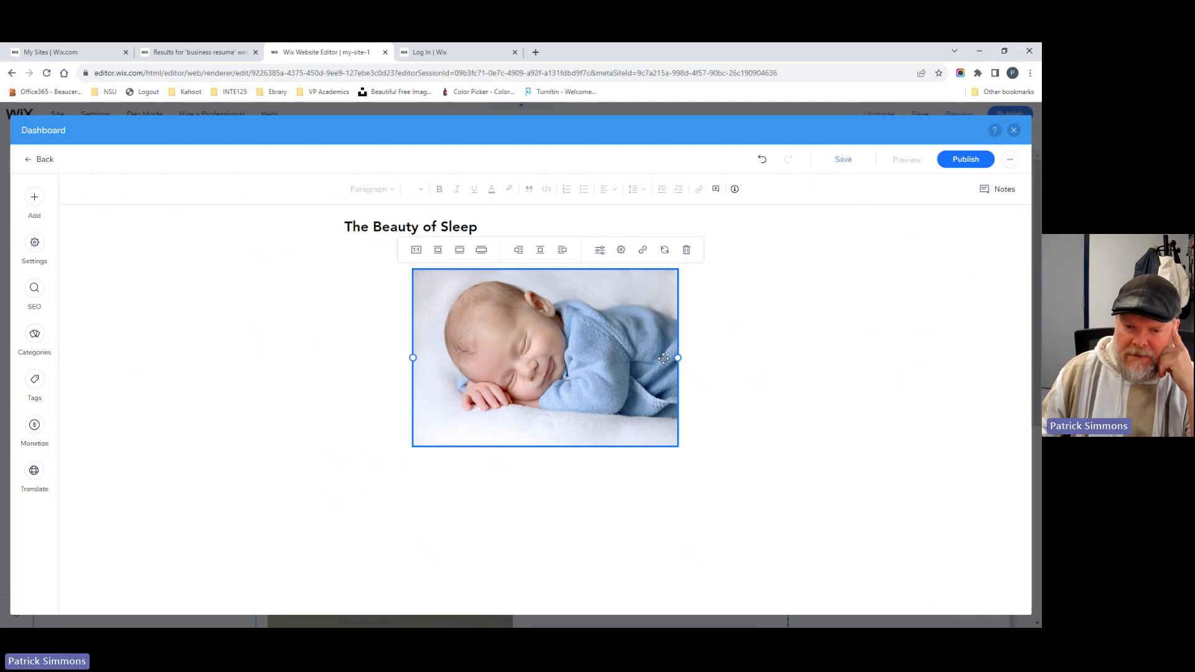
{"action": "left_click_drag", "start_coordinate": [679, 355], "coordinate": [542, 336]}
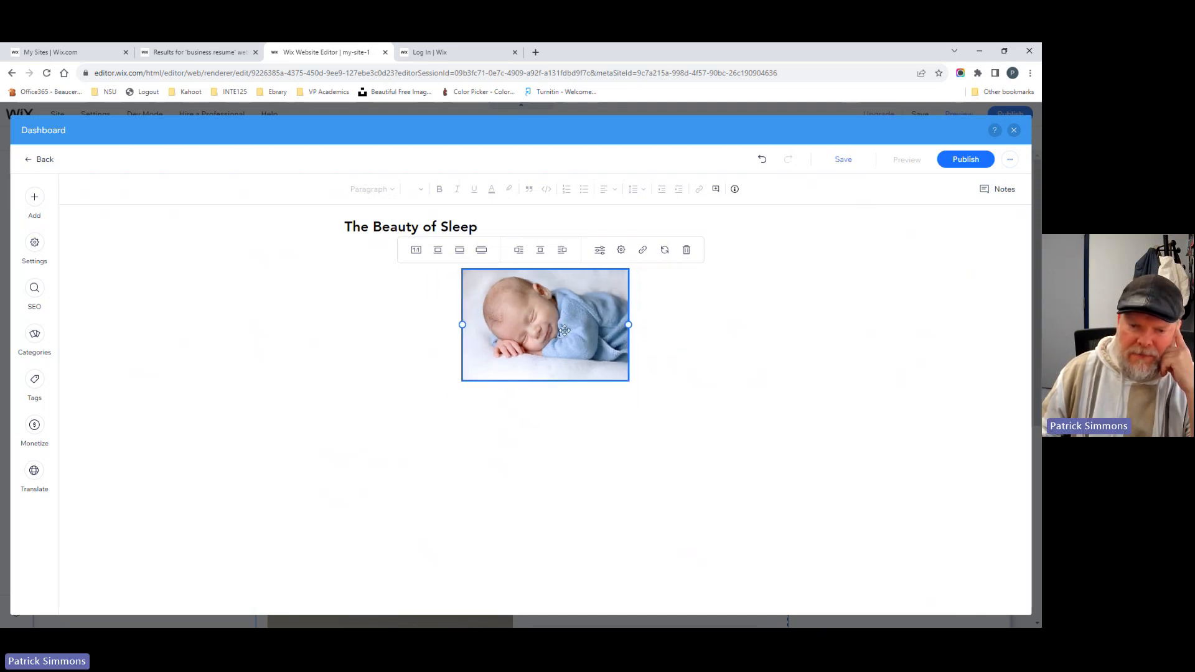
{"action": "left_click", "coordinate": [507, 410]}
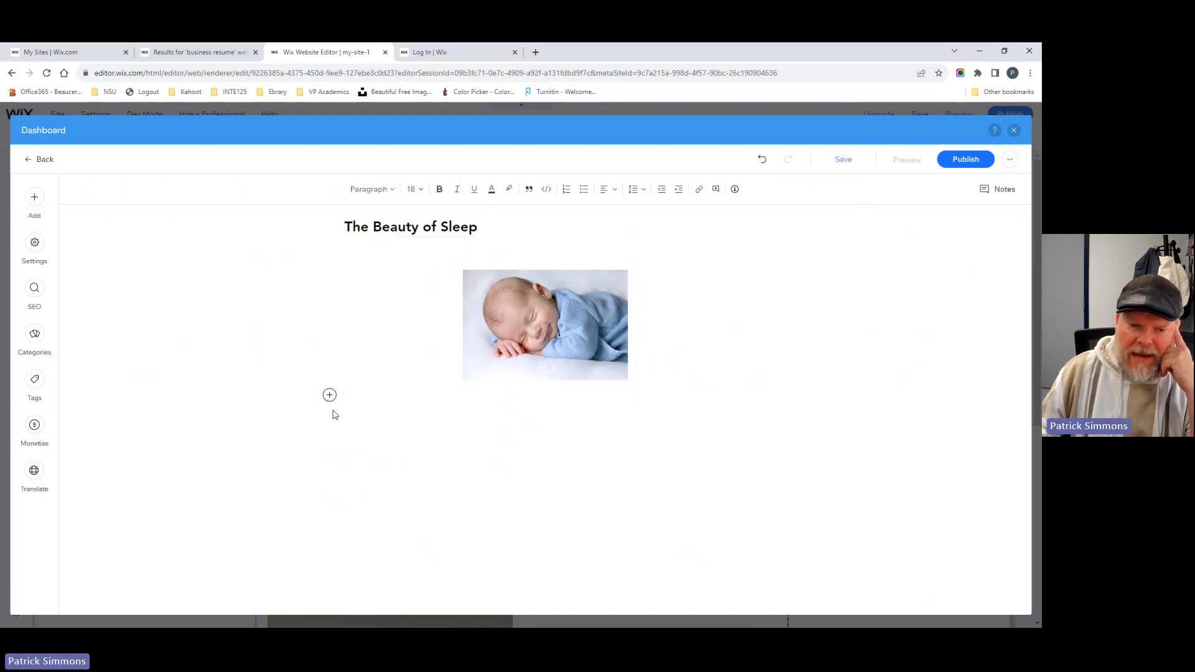
{"action": "left_click", "coordinate": [329, 395]}
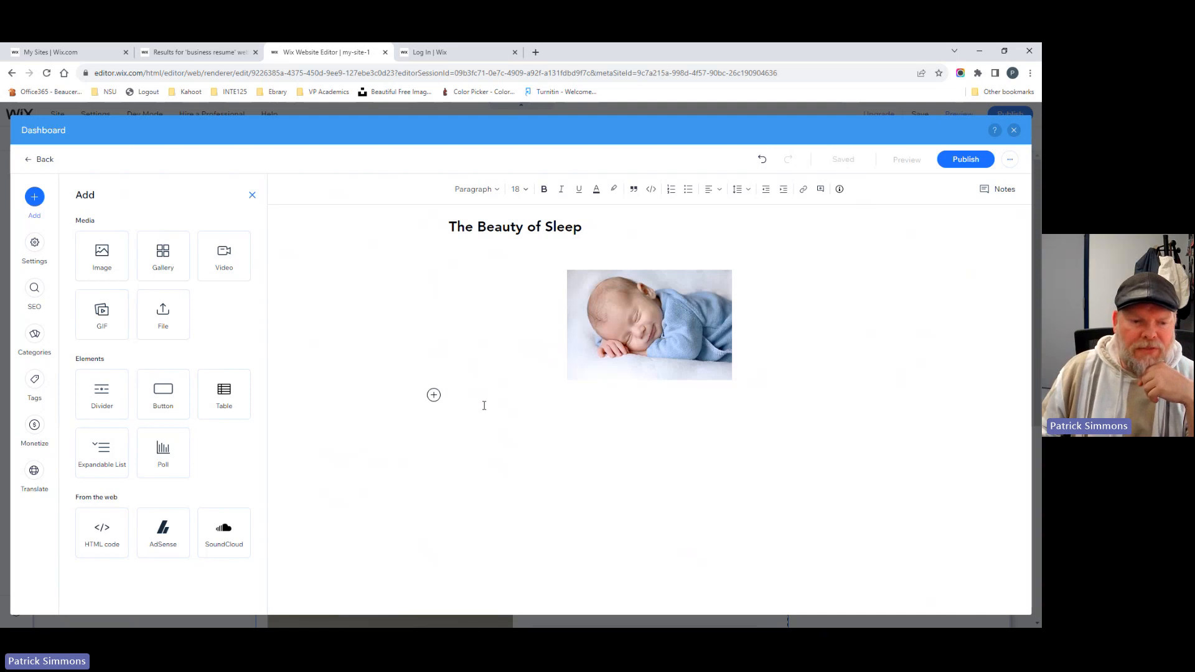
{"action": "left_click", "coordinate": [253, 198]}
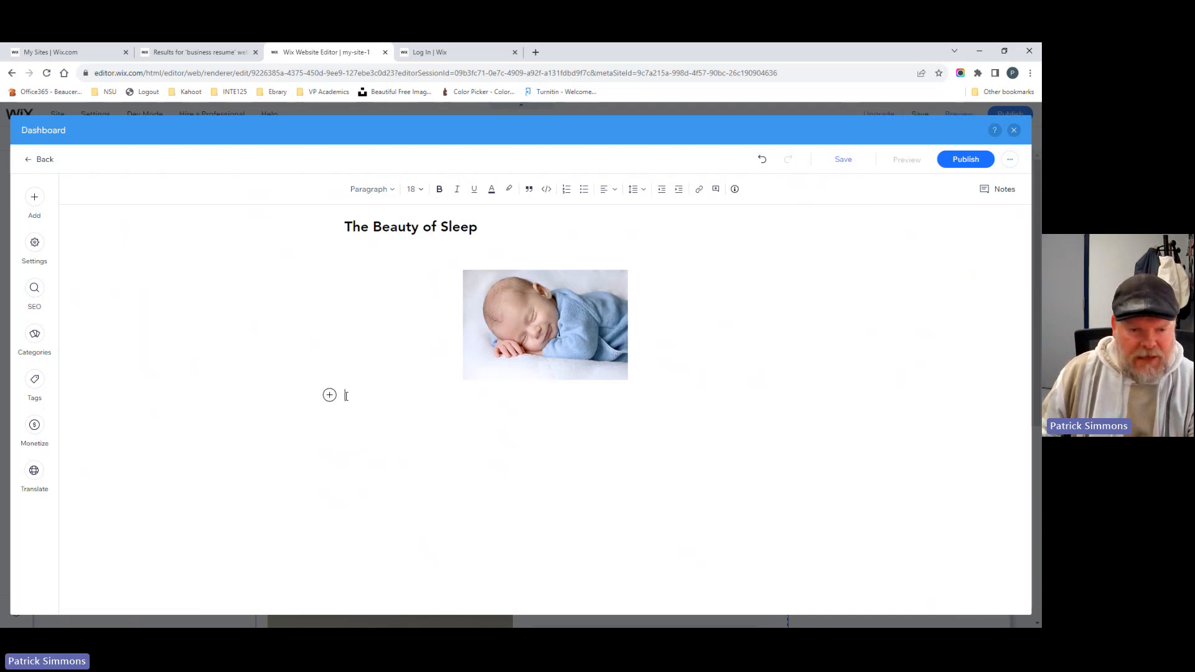
{"action": "type", "text": "fs dsadf asdf"}
{"action": "triple_click", "coordinate": [354, 400]}
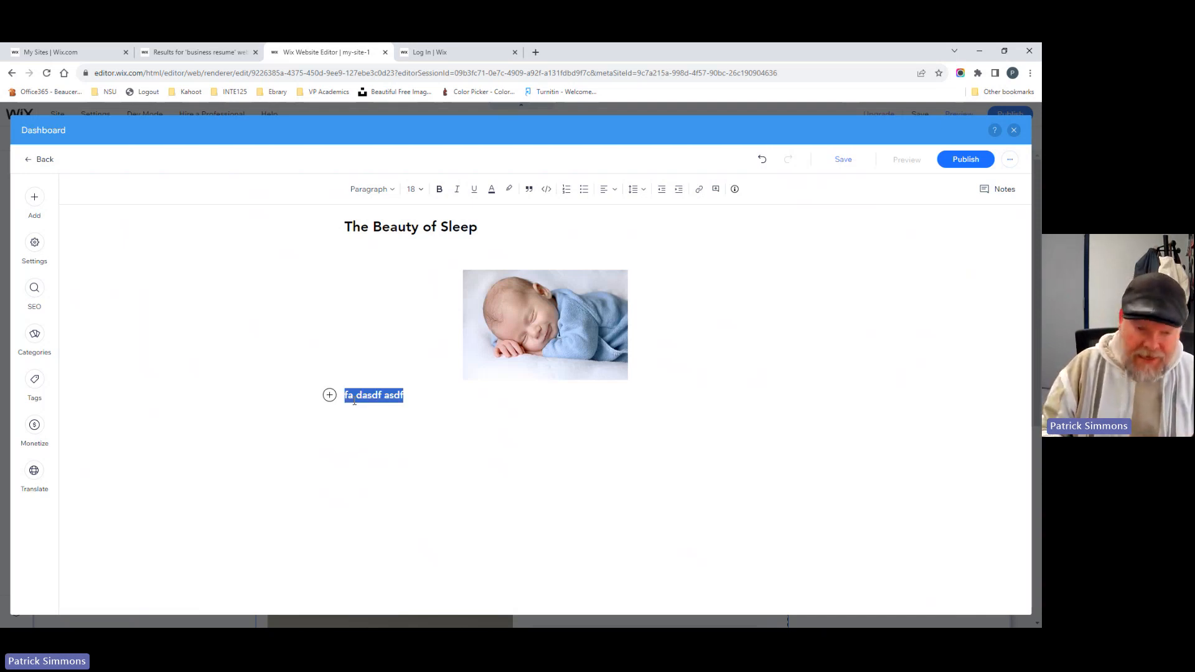
{"action": "key", "text": "BackSpace"}
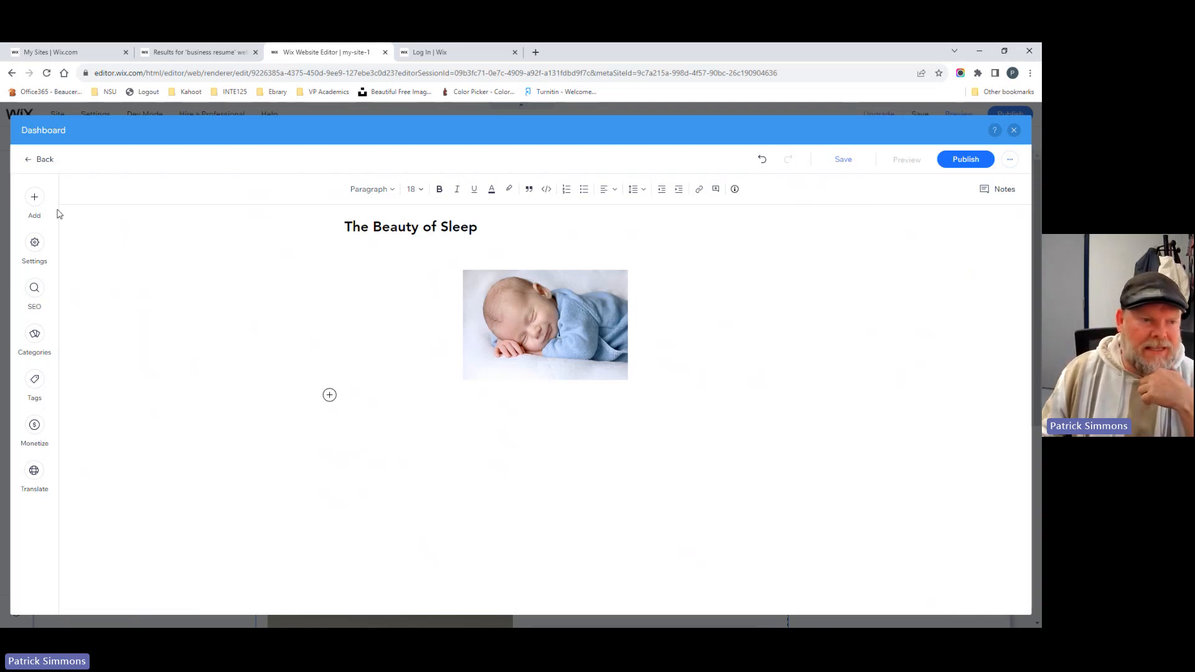
- Insert a divider line below the sleeping baby image
{"action": "left_click", "coordinate": [31, 201]}
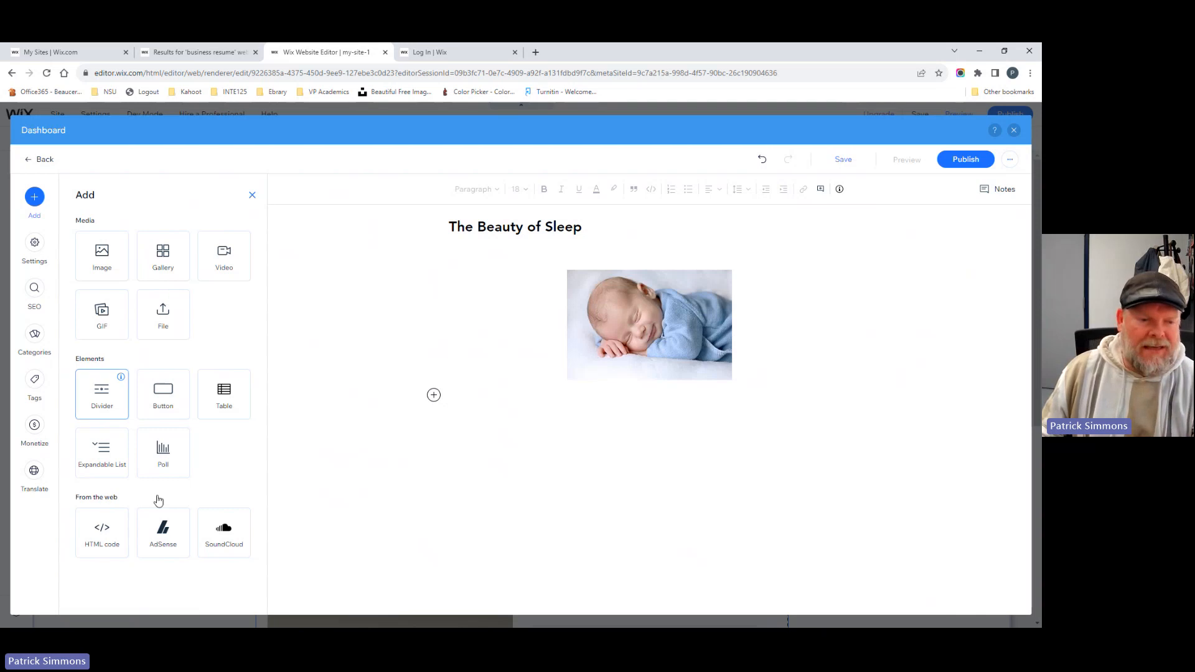
{"action": "left_click", "coordinate": [106, 401]}
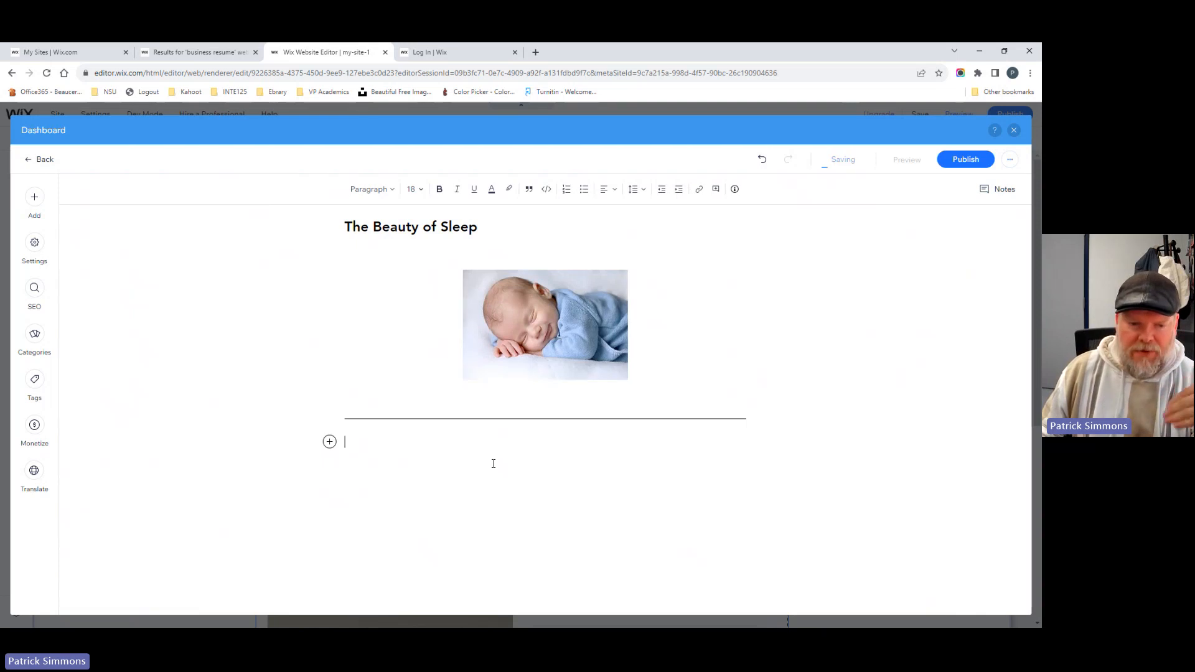
{"action": "left_click", "coordinate": [329, 441]}
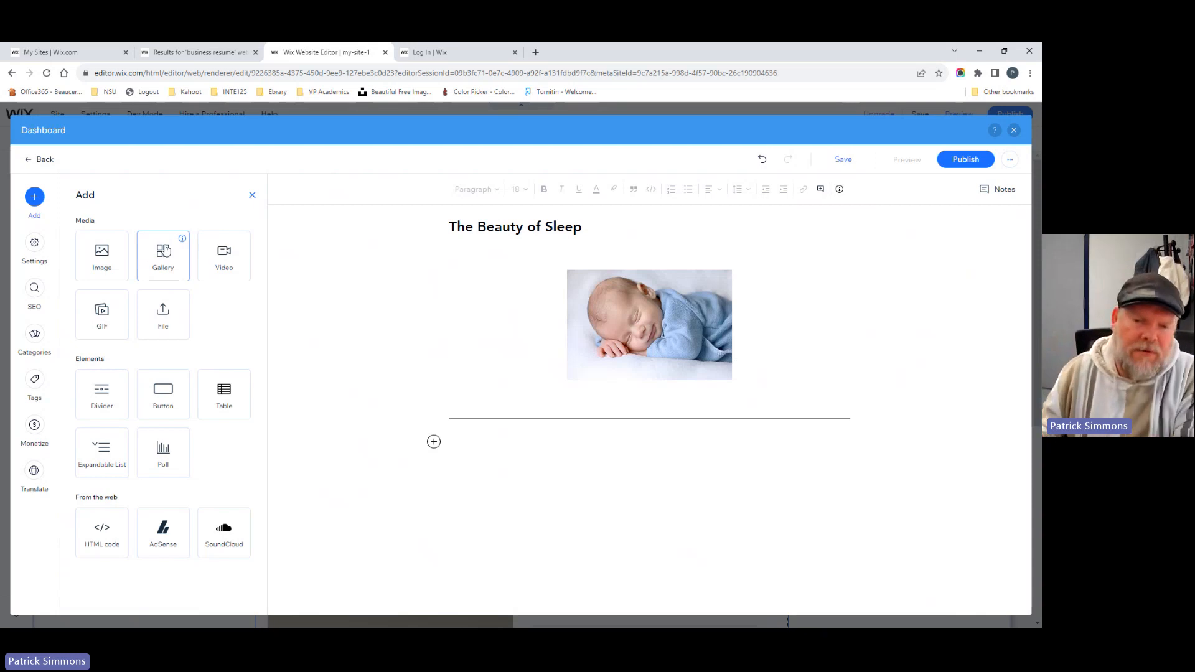
{"action": "left_click", "coordinate": [460, 441]}
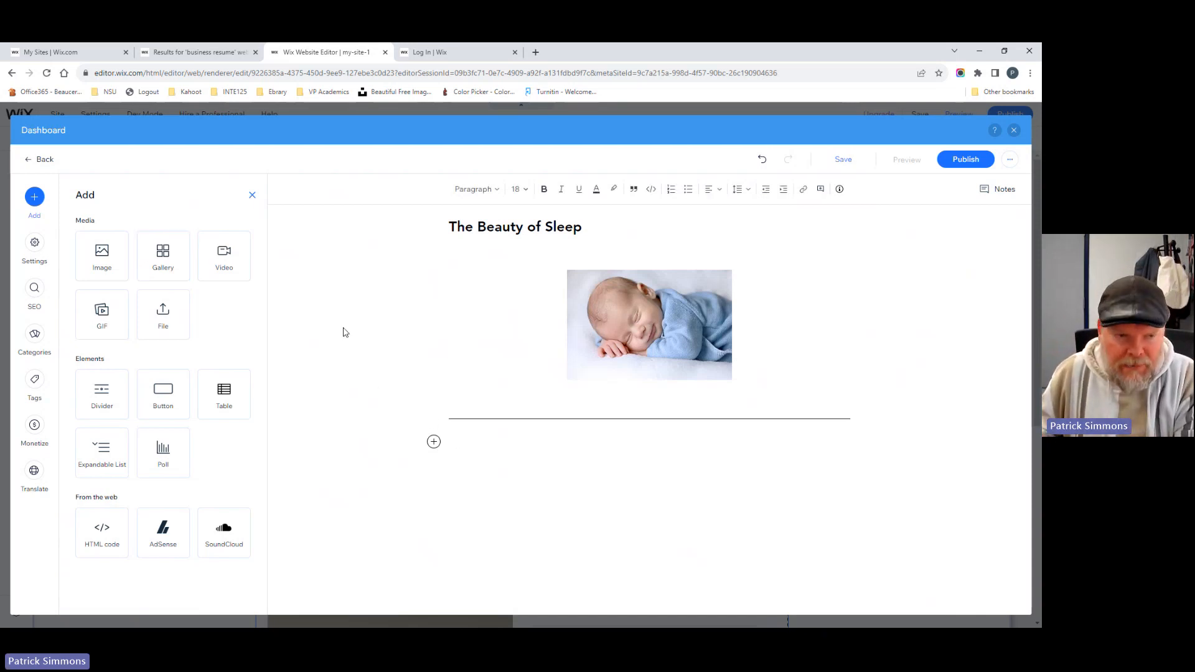
{"action": "left_click", "coordinate": [252, 196]}
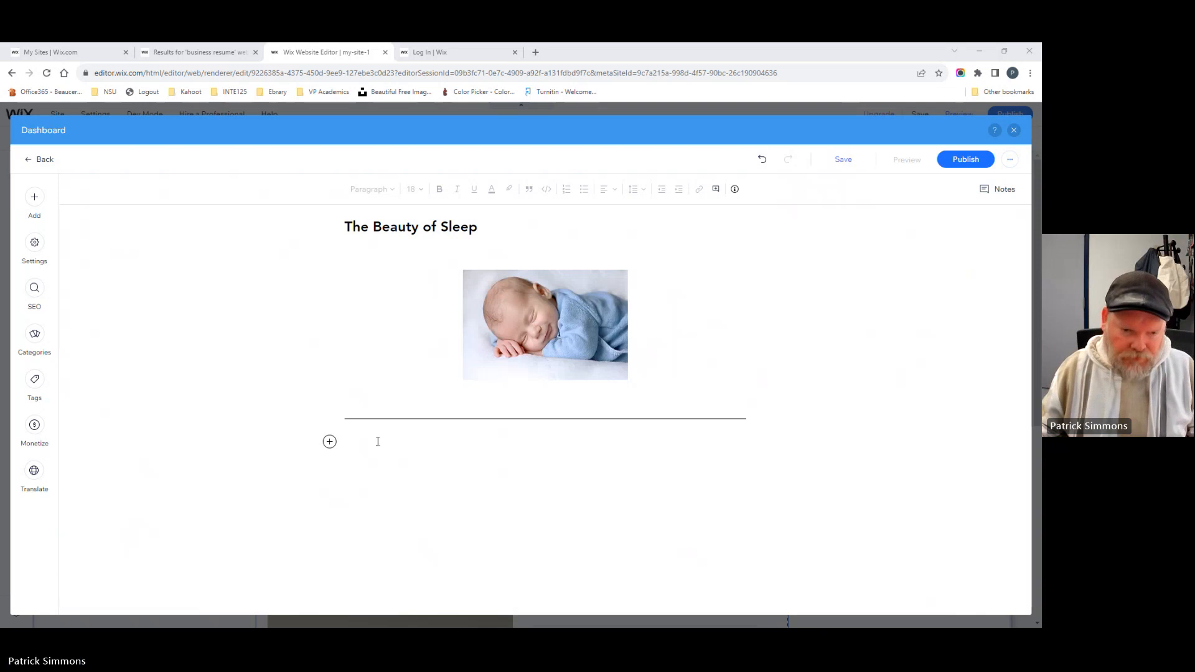
- Paste the copied sleep article into the post body below the divider line
{"action": "left_click", "coordinate": [381, 440]}
{"action": "key", "text": "ctrl+v"}
{"action": "scroll", "coordinate": [383, 443], "scroll_direction": "up", "scroll_amount": 10}
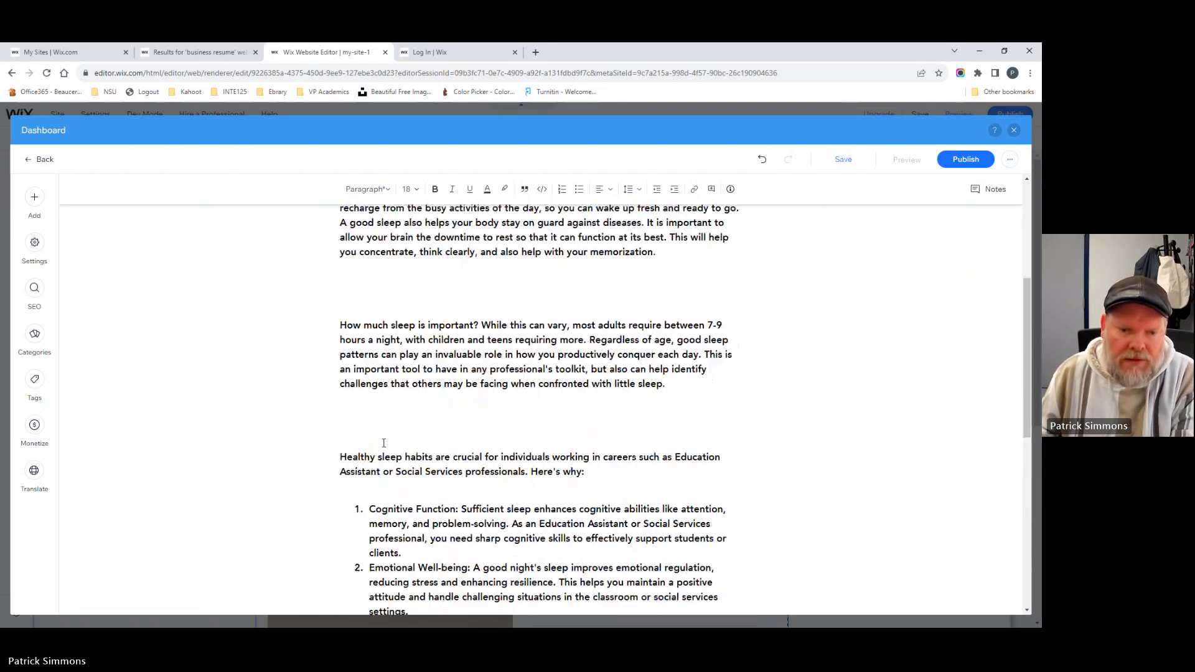
- Delete the surplus blank lines above the "How much sleep is important?" and "Healthy sleep habits" paragraphs in the post
{"action": "scroll", "coordinate": [383, 446], "scroll_direction": "down", "scroll_amount": 1}
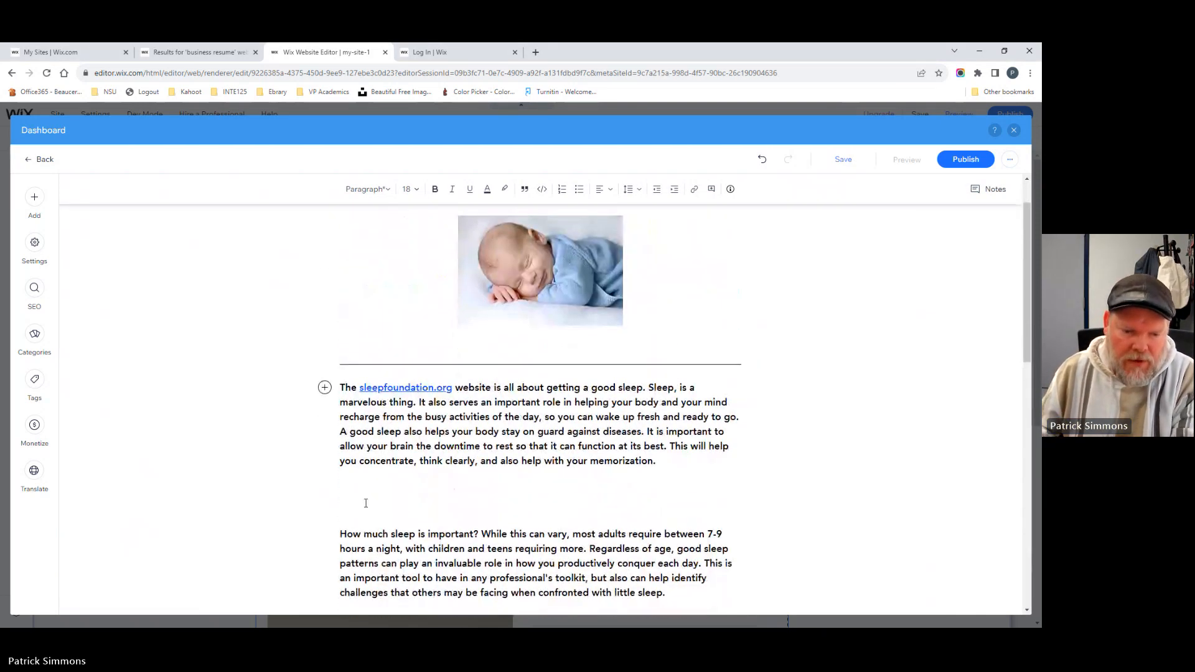
{"action": "left_click", "coordinate": [433, 493]}
{"action": "key", "text": "Delete"}
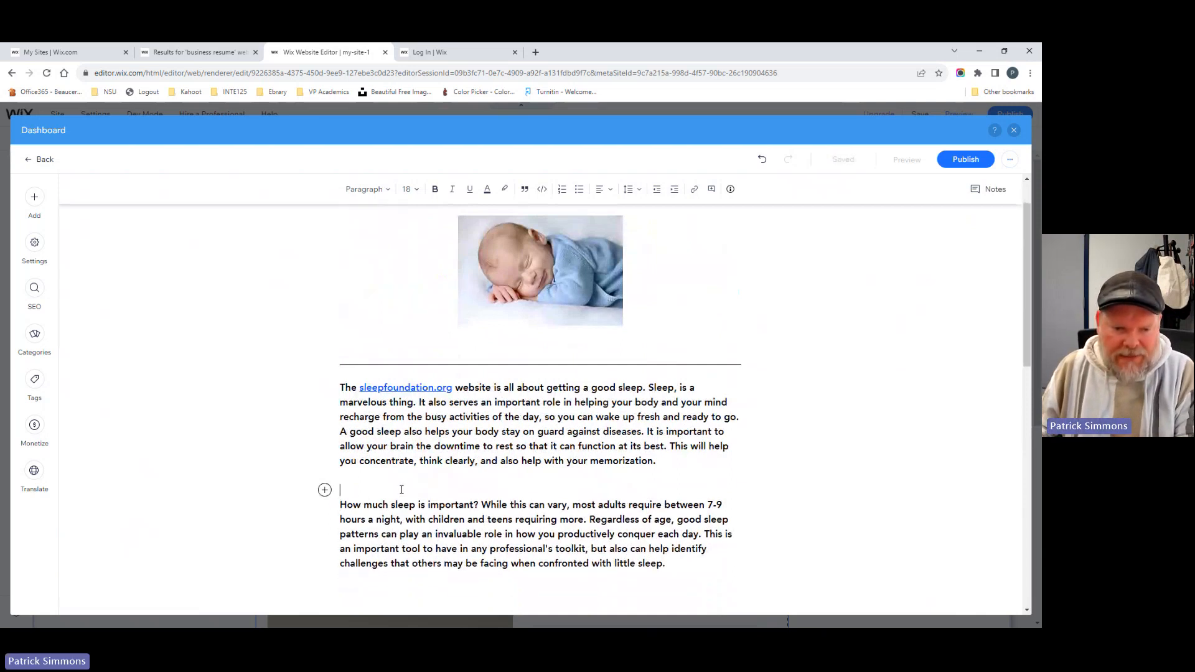
{"action": "key", "text": "Delete"}
{"action": "left_click", "coordinate": [412, 567]}
{"action": "type", "text": "Healthy sleep habits are crucial for individuals working in careers such as Education Assistant or Social Services professionals. Here's why:"}
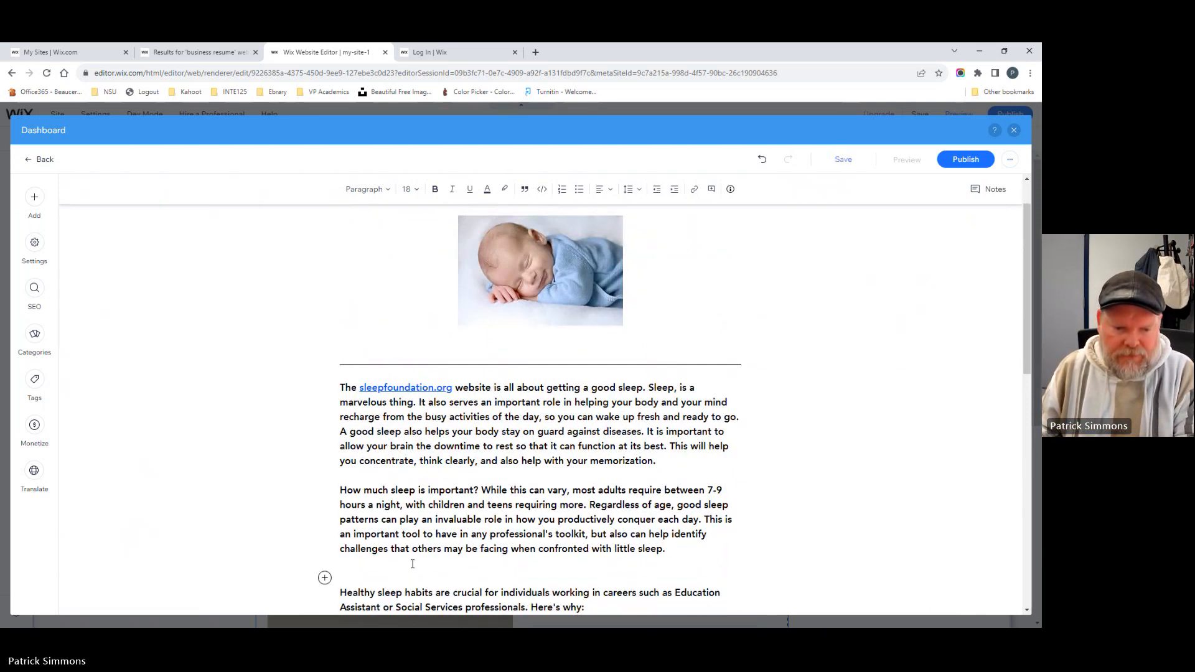
{"action": "scroll", "coordinate": [378, 545], "scroll_direction": "down", "scroll_amount": 5}
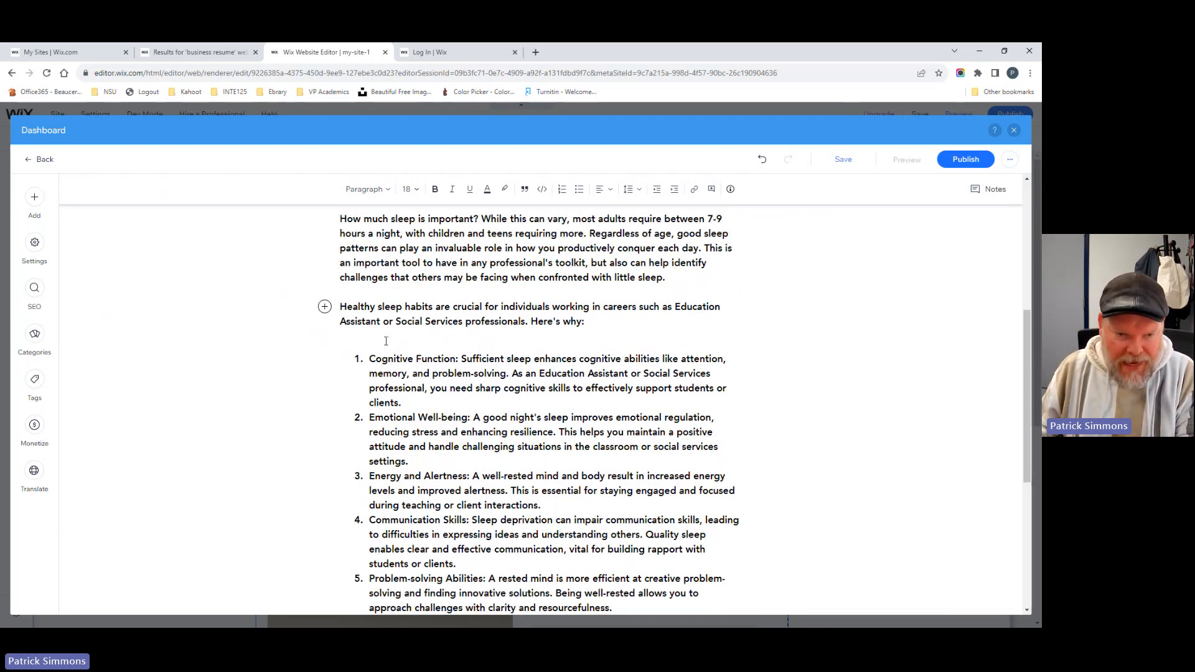
{"action": "key", "text": "Delete"}
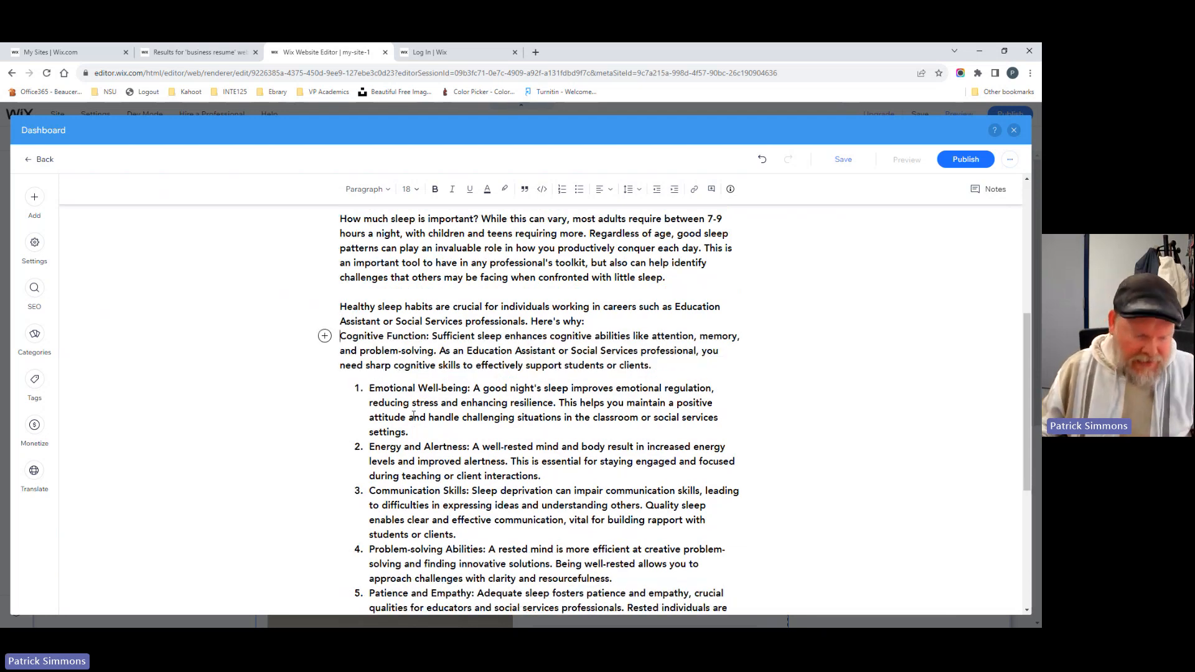
{"action": "key", "text": "ctrl+z"}
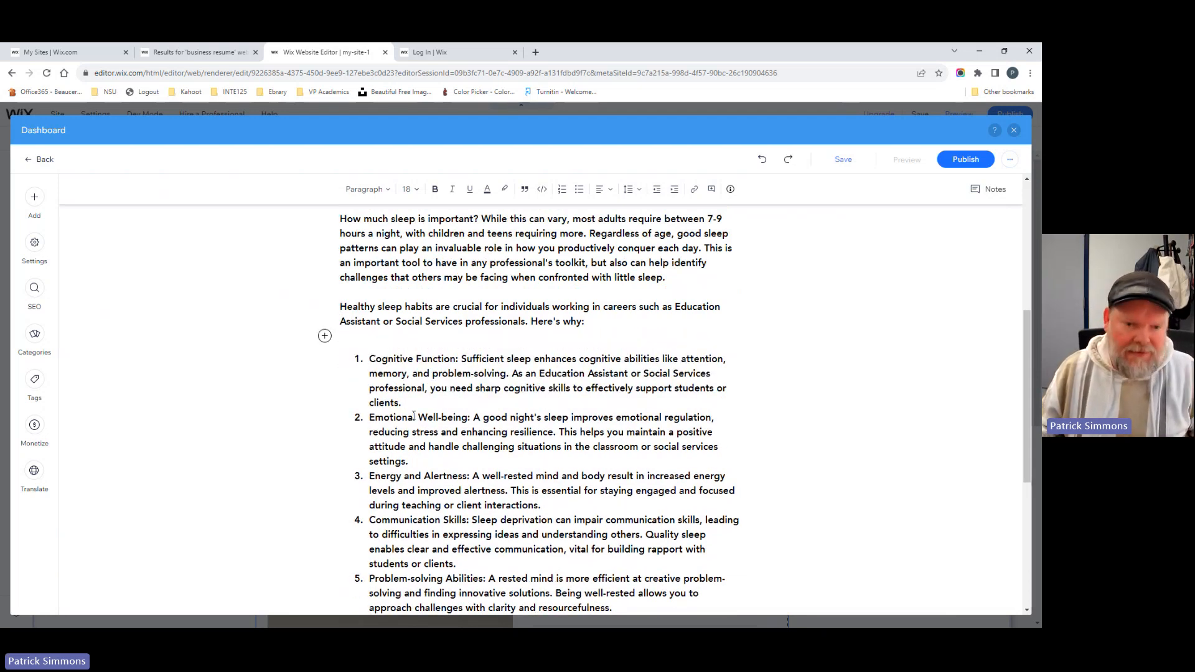
- Add one blank line above the "Healthy sleep habits" paragraph and one above the "How much sleep is important?" paragraph
{"action": "left_click", "coordinate": [343, 306]}
{"action": "key", "text": "Return"}
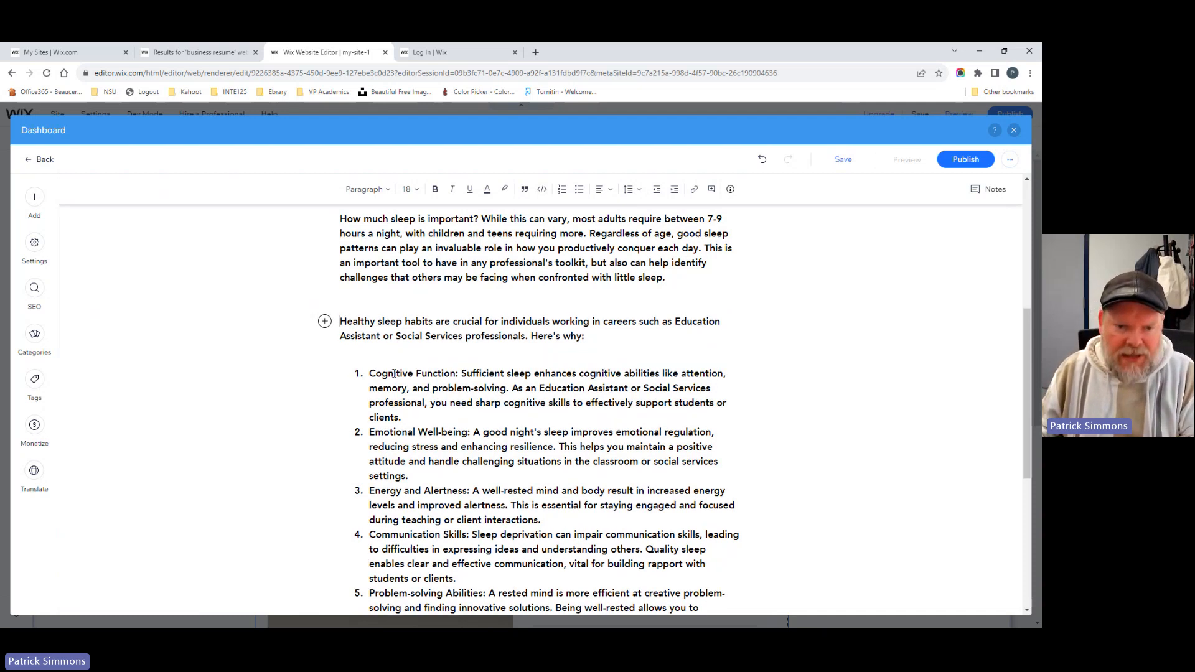
{"action": "scroll", "coordinate": [394, 437], "scroll_direction": "up", "scroll_amount": 6}
{"action": "scroll", "coordinate": [394, 435], "scroll_direction": "down", "scroll_amount": 3}
{"action": "left_click", "coordinate": [343, 380]}
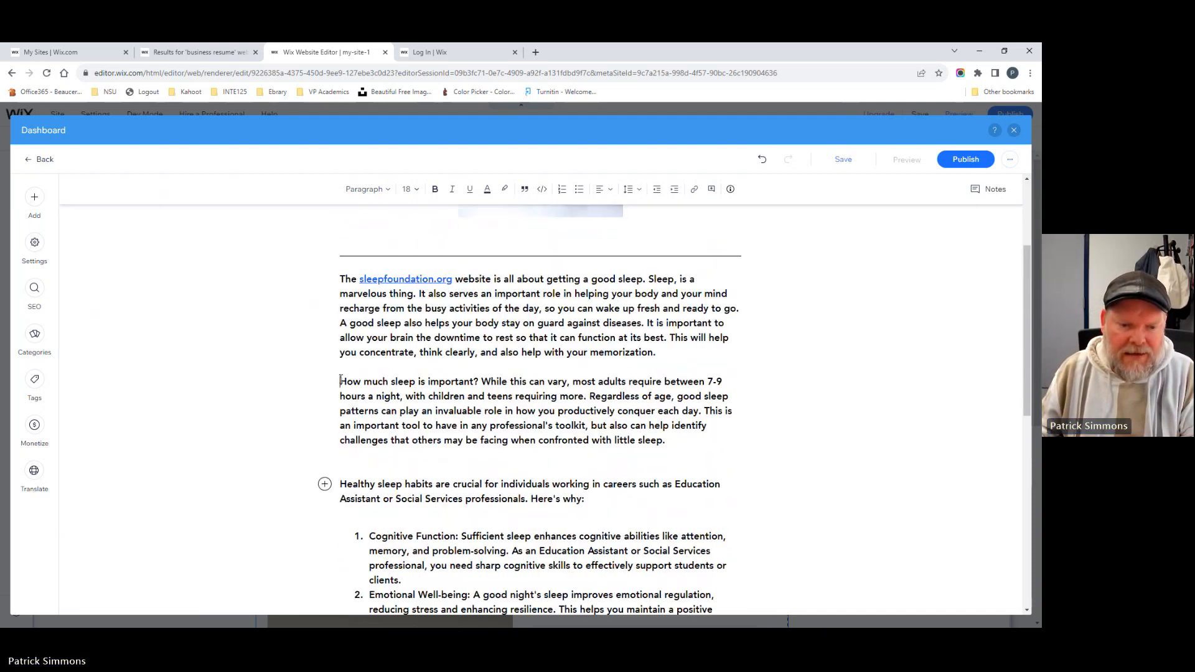
{"action": "key", "text": "Return"}
- Add a blank line above the "In summary" paragraph and delete two blank lines above the closing "Go to the sleepfoundation.org" paragraph
{"action": "scroll", "coordinate": [399, 390], "scroll_direction": "down", "scroll_amount": 10}
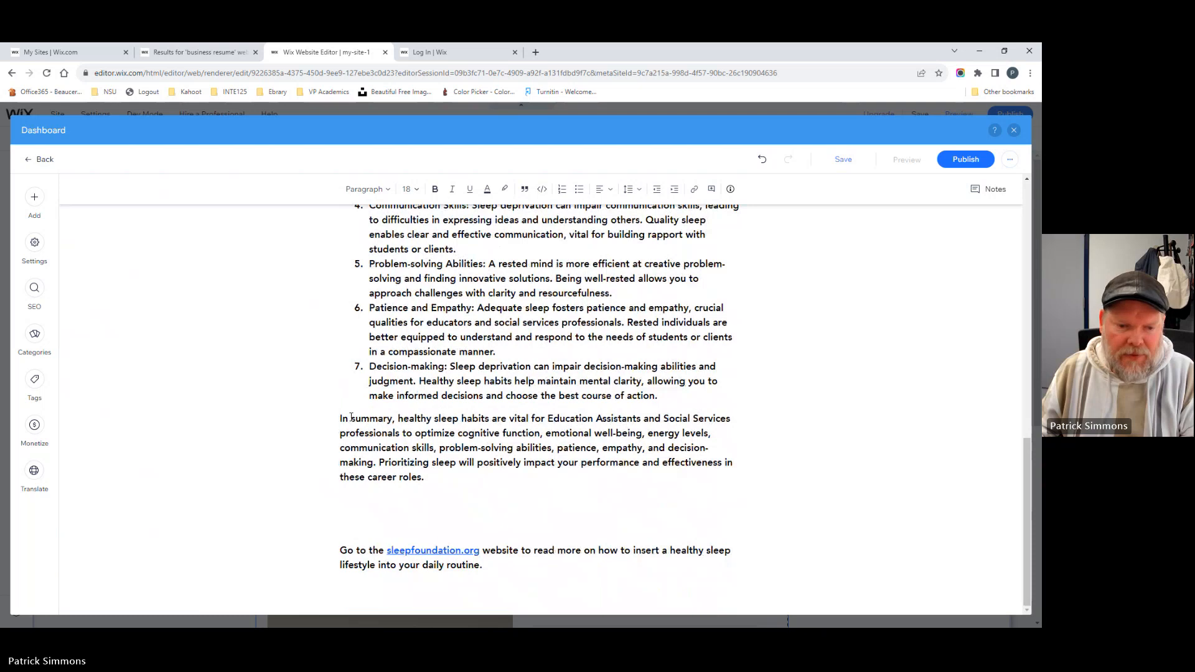
{"action": "left_click", "coordinate": [340, 418]}
{"action": "key", "text": "Return"}
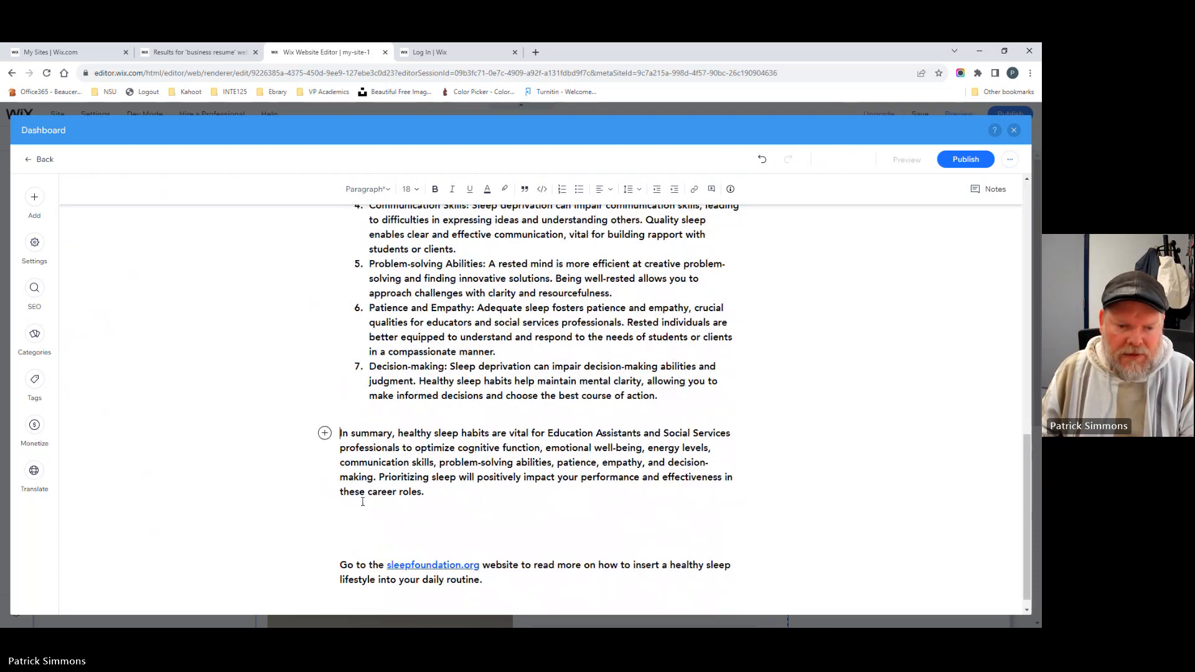
{"action": "left_click", "coordinate": [373, 516]}
{"action": "key", "text": "Delete"}
{"action": "key", "text": "Delete"}
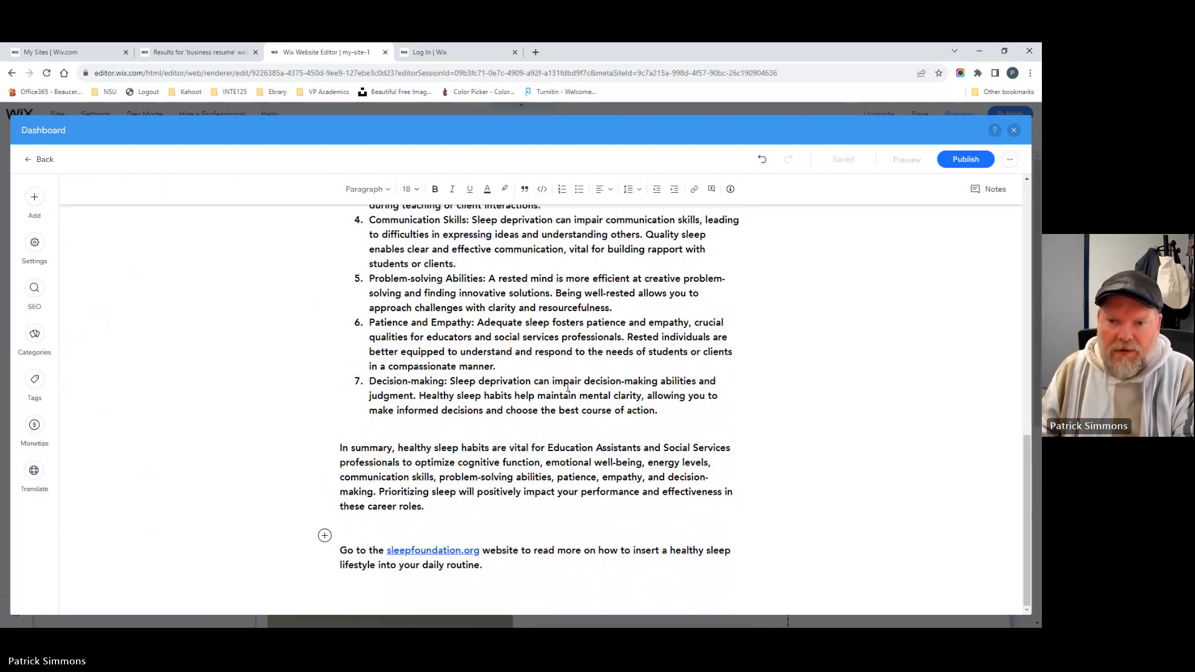
- Review the paragraph spacing through the whole blog post, from the title to the closing paragraph
{"action": "scroll", "coordinate": [566, 387], "scroll_direction": "up", "scroll_amount": 5}
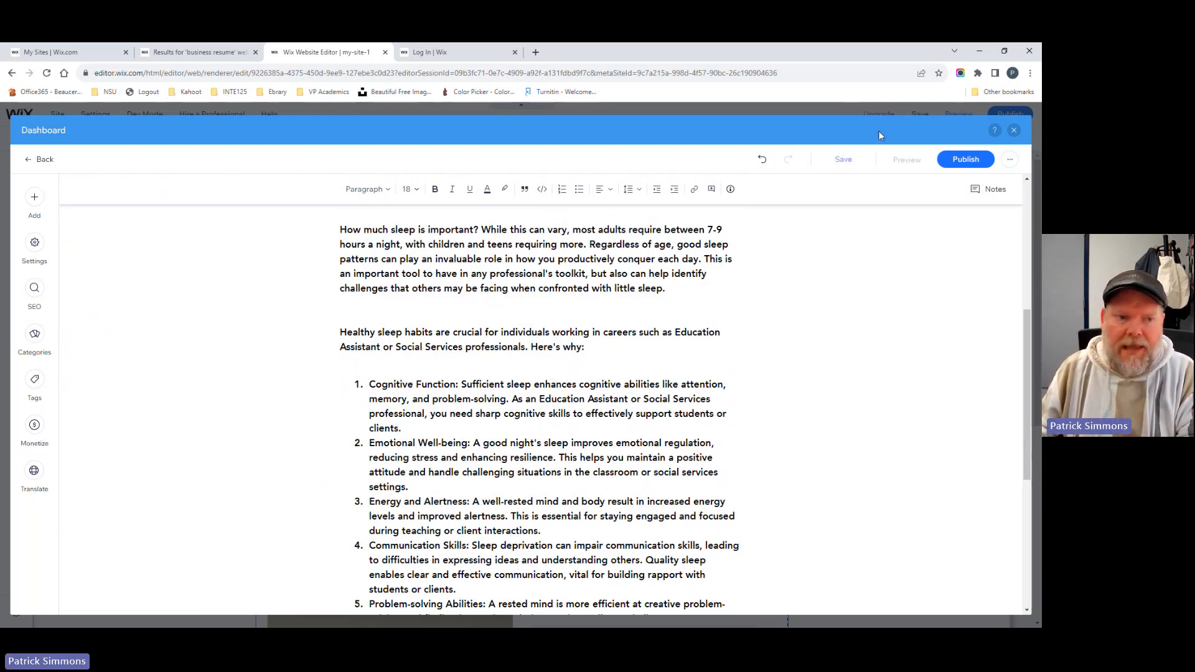
{"action": "left_click", "coordinate": [878, 131]}
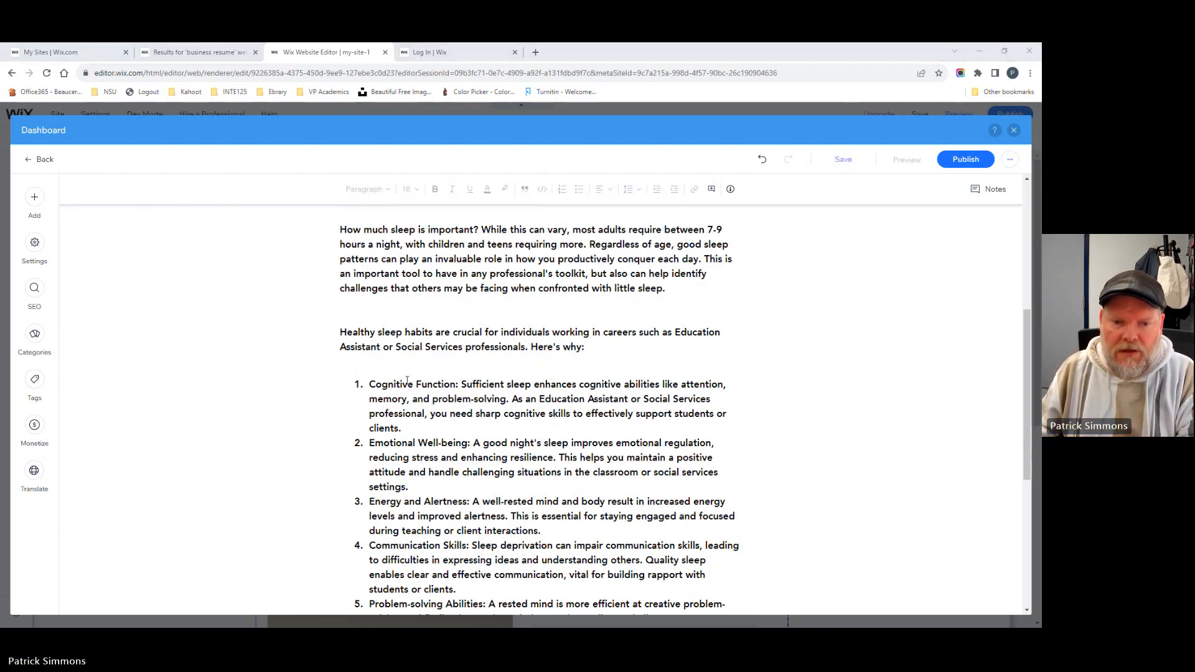
{"action": "left_click", "coordinate": [469, 322]}
{"action": "scroll", "coordinate": [341, 315], "scroll_direction": "up", "scroll_amount": 5}
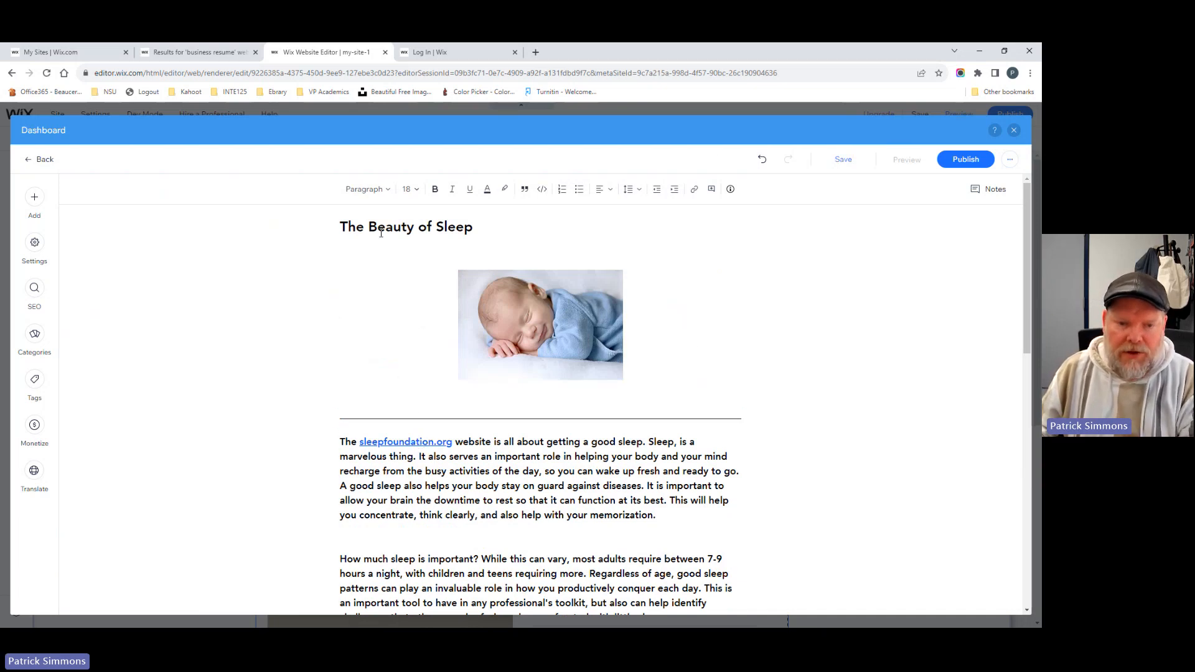
{"action": "scroll", "coordinate": [505, 404], "scroll_direction": "down", "scroll_amount": 2}
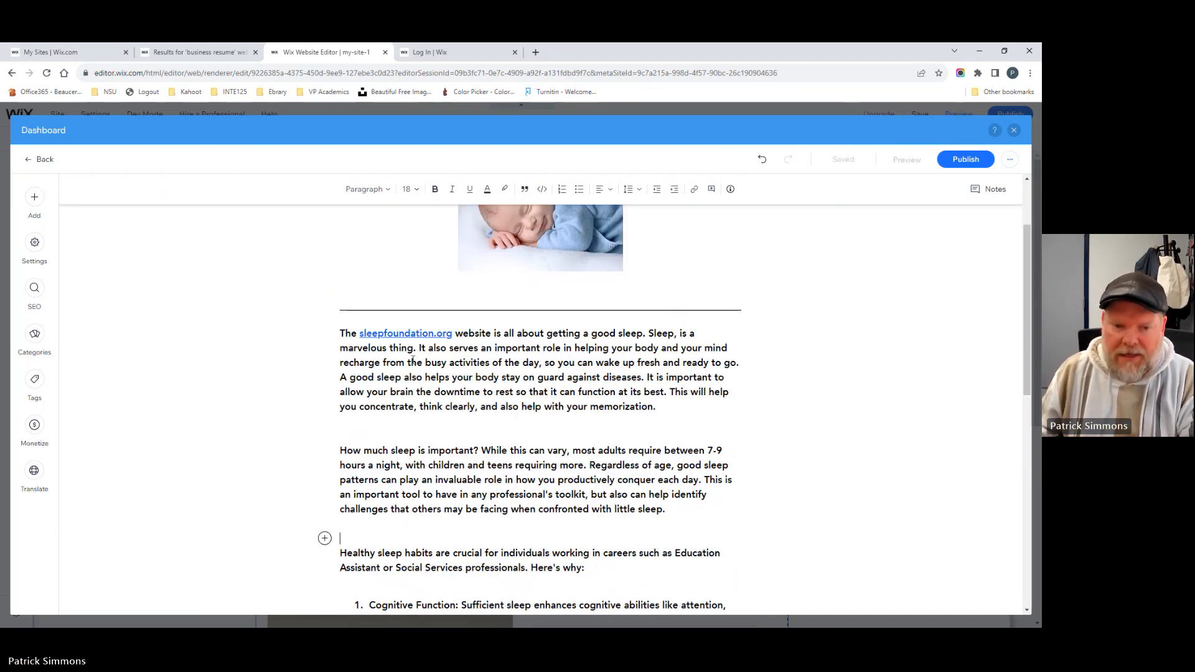
{"action": "scroll", "coordinate": [454, 509], "scroll_direction": "down", "scroll_amount": 10}
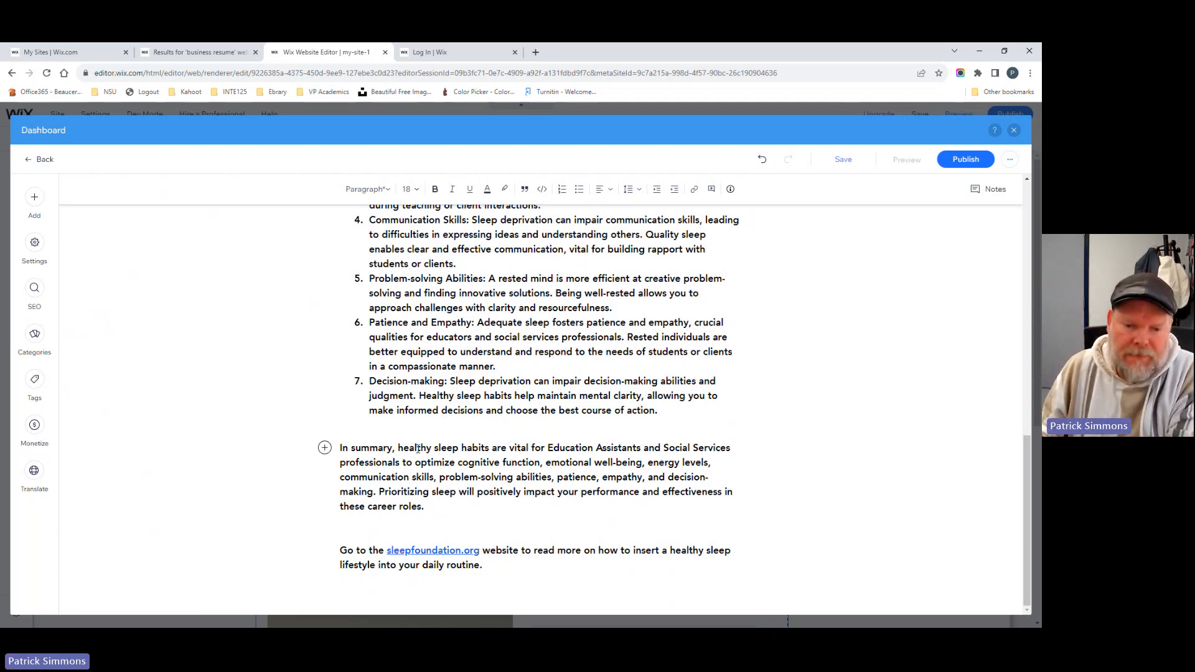
{"action": "scroll", "coordinate": [417, 448], "scroll_direction": "up", "scroll_amount": 10}
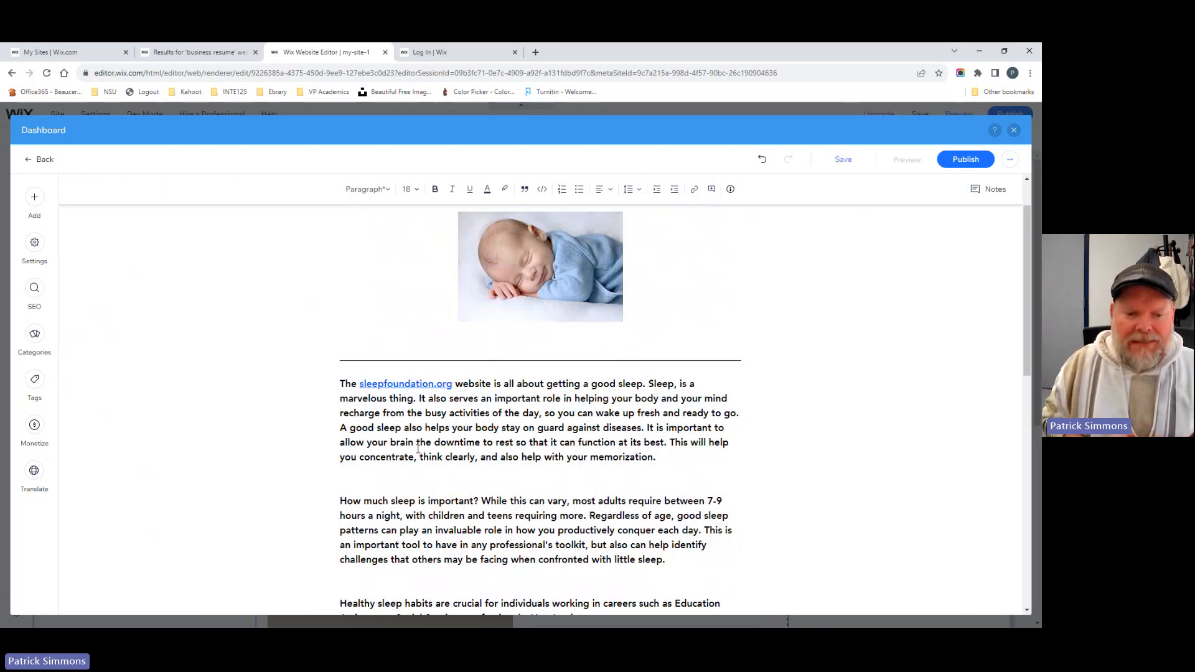
{"action": "scroll", "coordinate": [417, 449], "scroll_direction": "down", "scroll_amount": 8}
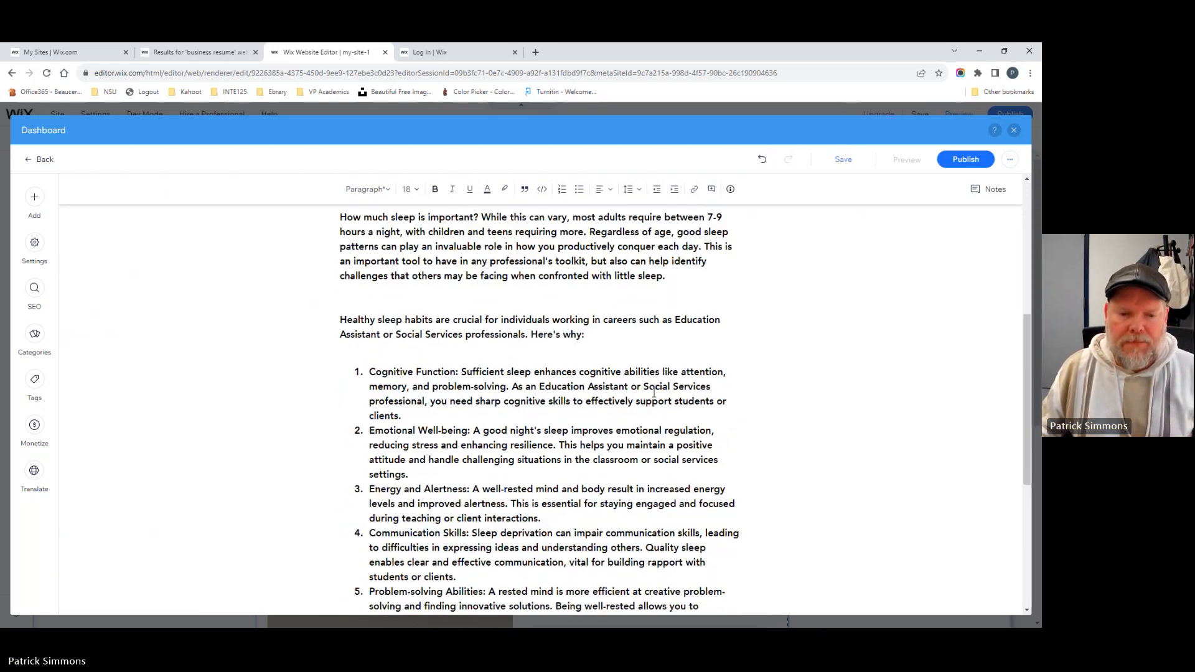
{"action": "scroll", "coordinate": [654, 393], "scroll_direction": "down", "scroll_amount": 2}
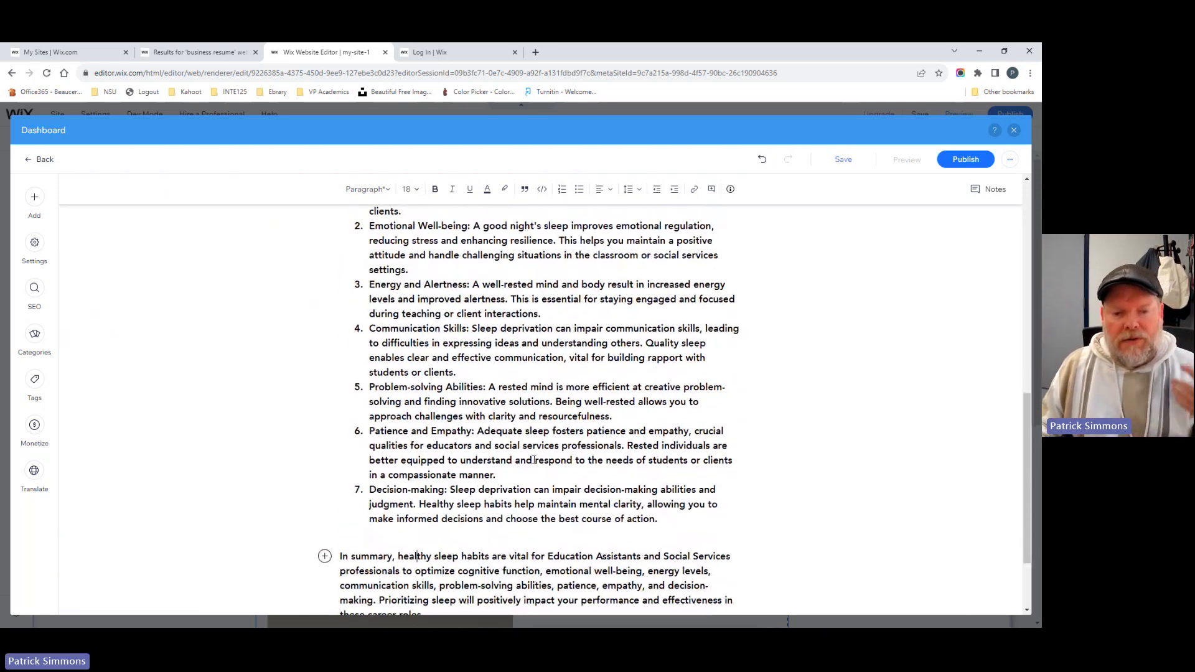
{"action": "scroll", "coordinate": [533, 459], "scroll_direction": "up", "scroll_amount": 6}
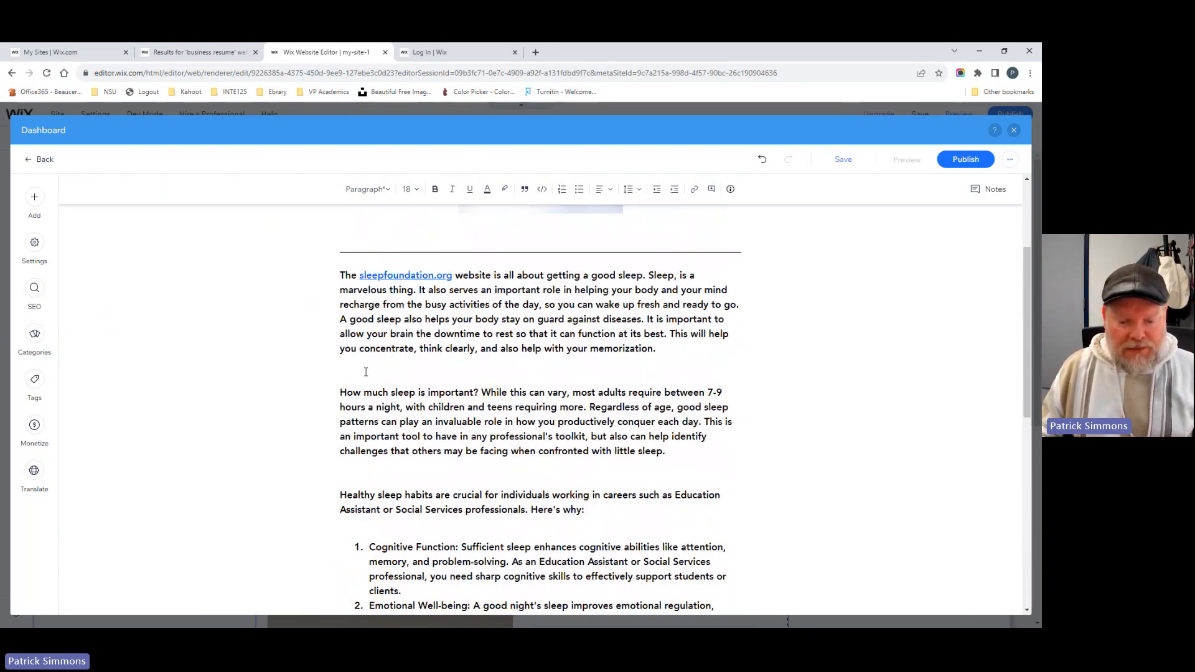
- Remove one blank line above each of the "How much sleep is important?" and "Healthy sleep habits" paragraphs
{"action": "key", "text": "Delete"}
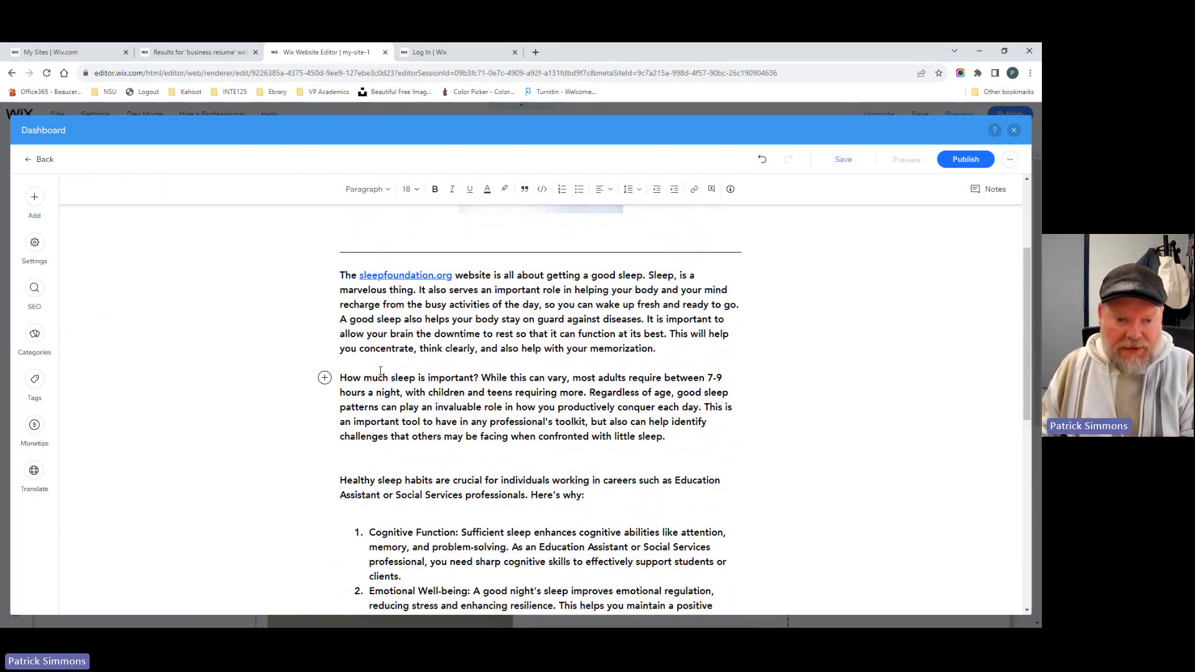
{"action": "key", "text": "Delete"}
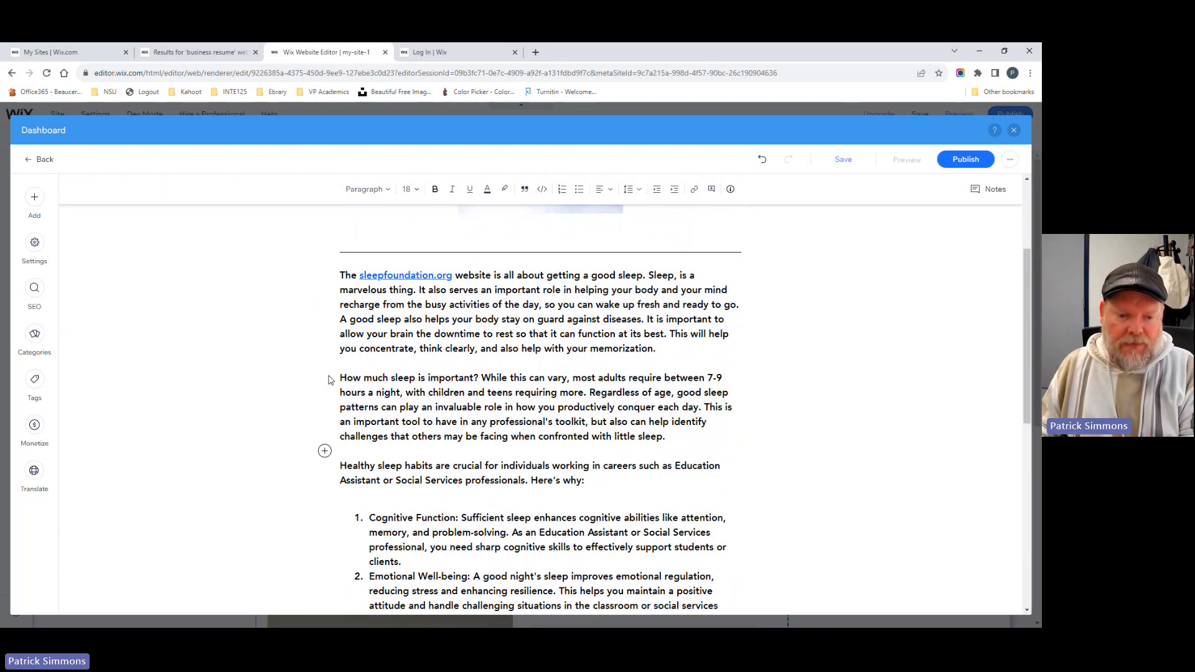
{"action": "left_click", "coordinate": [368, 493]}
{"action": "key", "text": "Delete"}
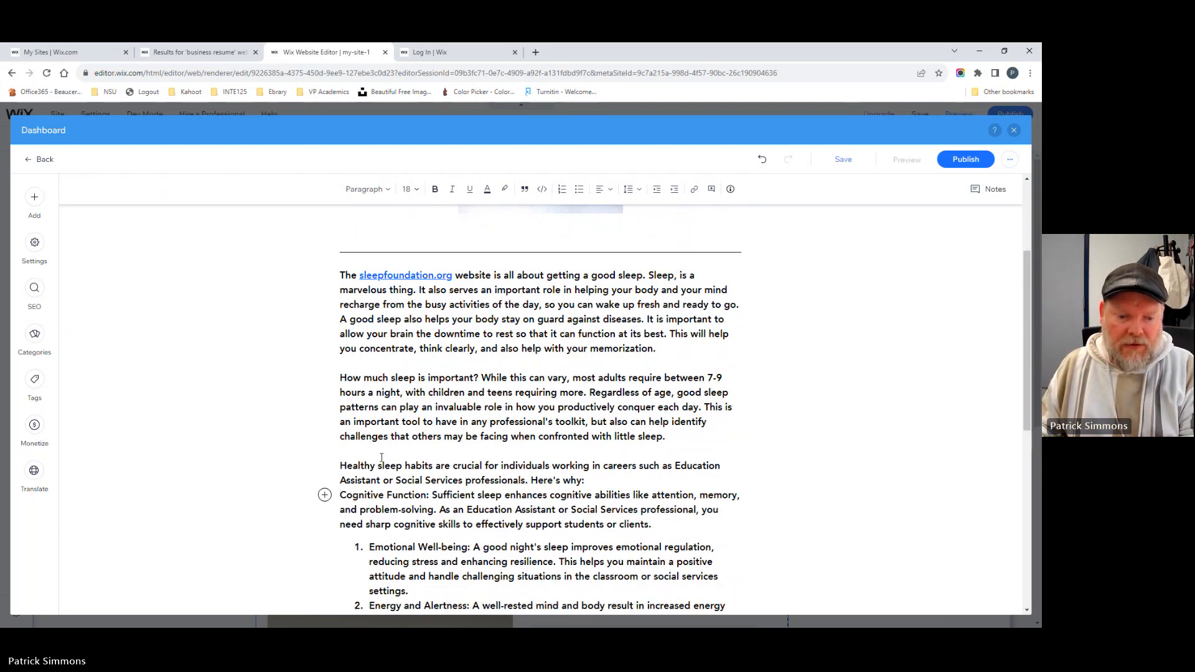
{"action": "key", "text": "ctrl+z"}
- Close the remaining gaps between the first three paragraphs so that they follow each other without blank lines
{"action": "key", "text": "Up"}
{"action": "key", "text": "Up"}
{"action": "key", "text": "Up"}
{"action": "key", "text": "Up"}
{"action": "key", "text": "Up"}
{"action": "key", "text": "Up"}
{"action": "key", "text": "Up"}
{"action": "key", "text": "Up"}
{"action": "key", "text": "Up"}
{"action": "key", "text": "Up"}
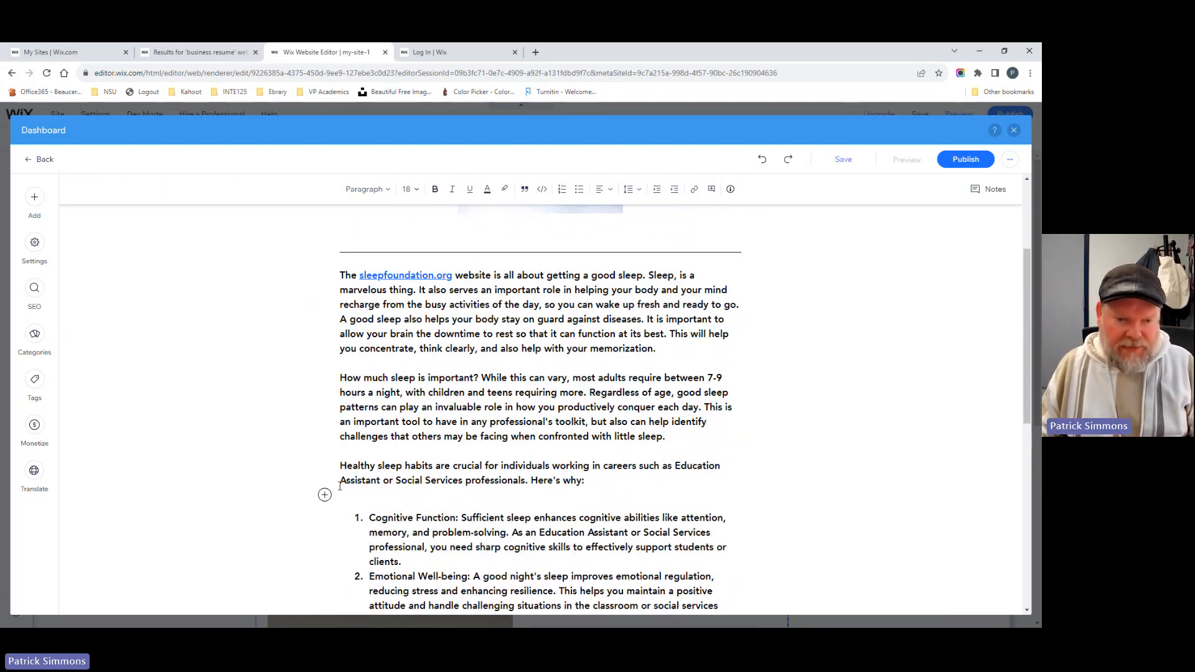
{"action": "key", "text": "Delete"}
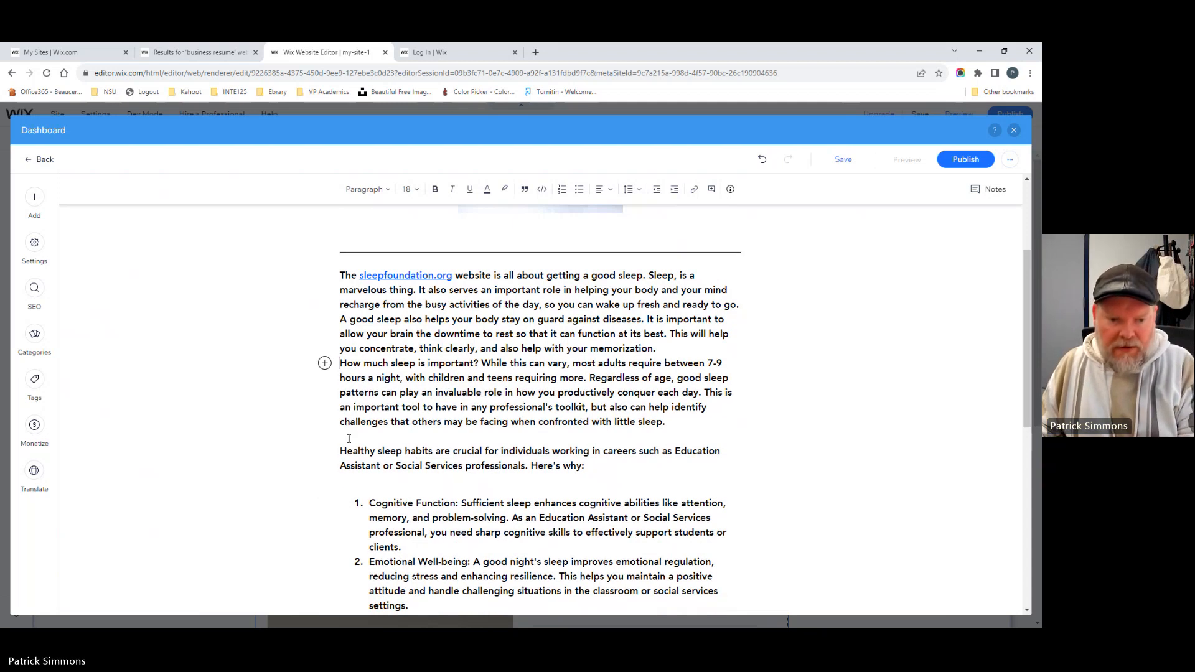
{"action": "key", "text": "Down"}
{"action": "key", "text": "Down"}
{"action": "key", "text": "Down"}
{"action": "key", "text": "Down"}
{"action": "key", "text": "Down"}
{"action": "key", "text": "Delete"}
- Delete the blank line above the "In summary" paragraph and one above the closing "Go to the sleepfoundation.org" paragraph
{"action": "scroll", "coordinate": [477, 506], "scroll_direction": "down", "scroll_amount": 7}
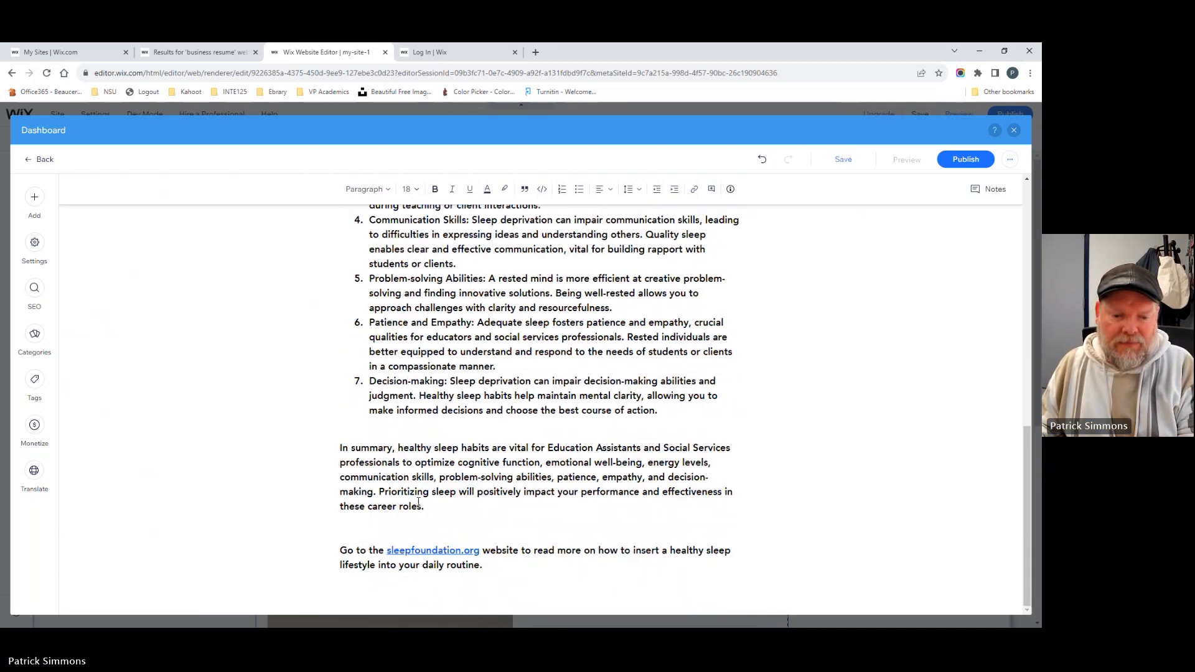
{"action": "left_click", "coordinate": [367, 435]}
{"action": "key", "text": "Delete"}
{"action": "left_click", "coordinate": [352, 526]}
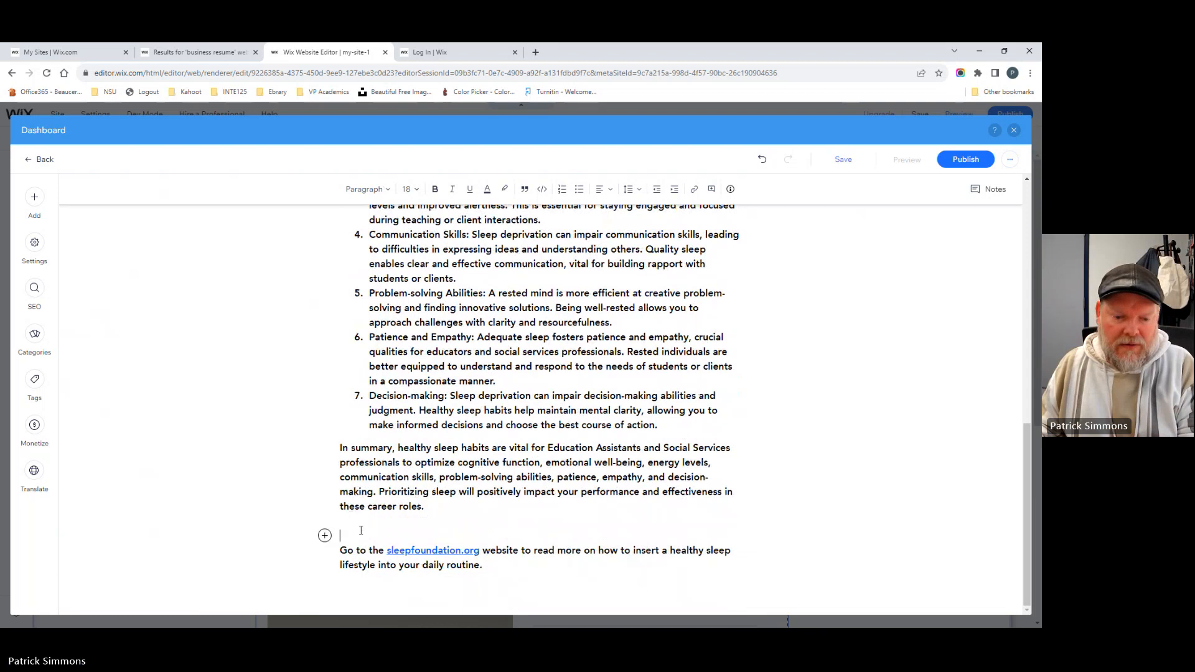
{"action": "key", "text": "Delete"}
- Split the opening paragraph before "A good sleep also helps your body" so that sentence starts a separate paragraph
{"action": "scroll", "coordinate": [437, 461], "scroll_direction": "up", "scroll_amount": 15}
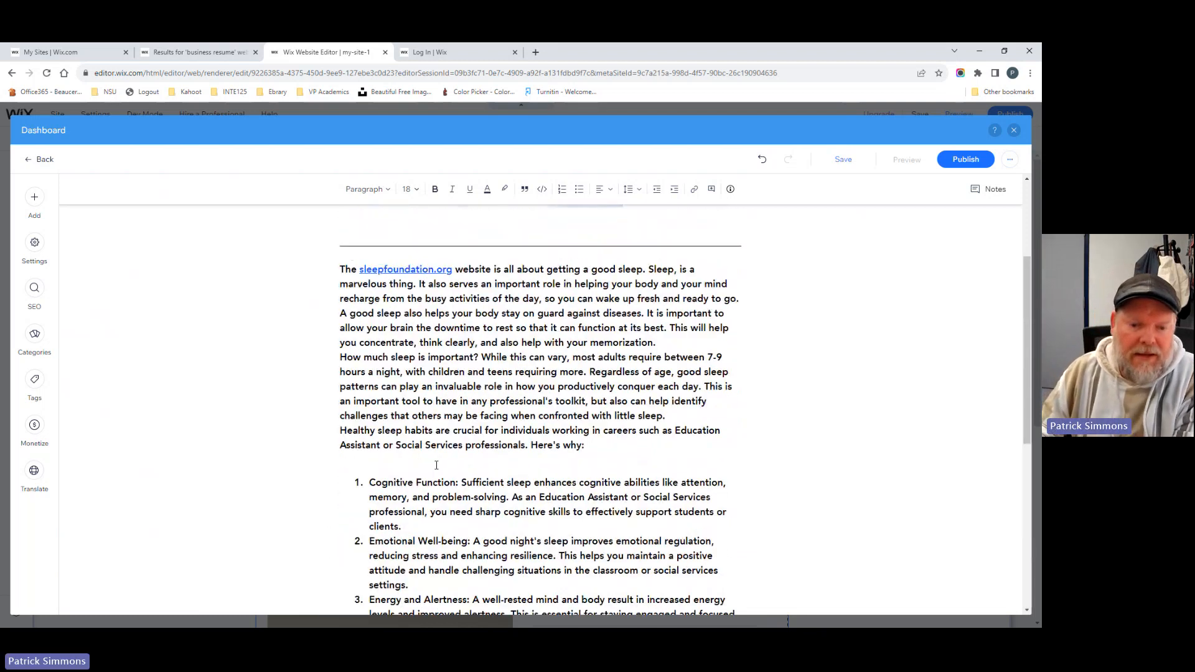
{"action": "scroll", "coordinate": [436, 462], "scroll_direction": "down", "scroll_amount": 6}
{"action": "scroll", "coordinate": [447, 473], "scroll_direction": "up", "scroll_amount": 4}
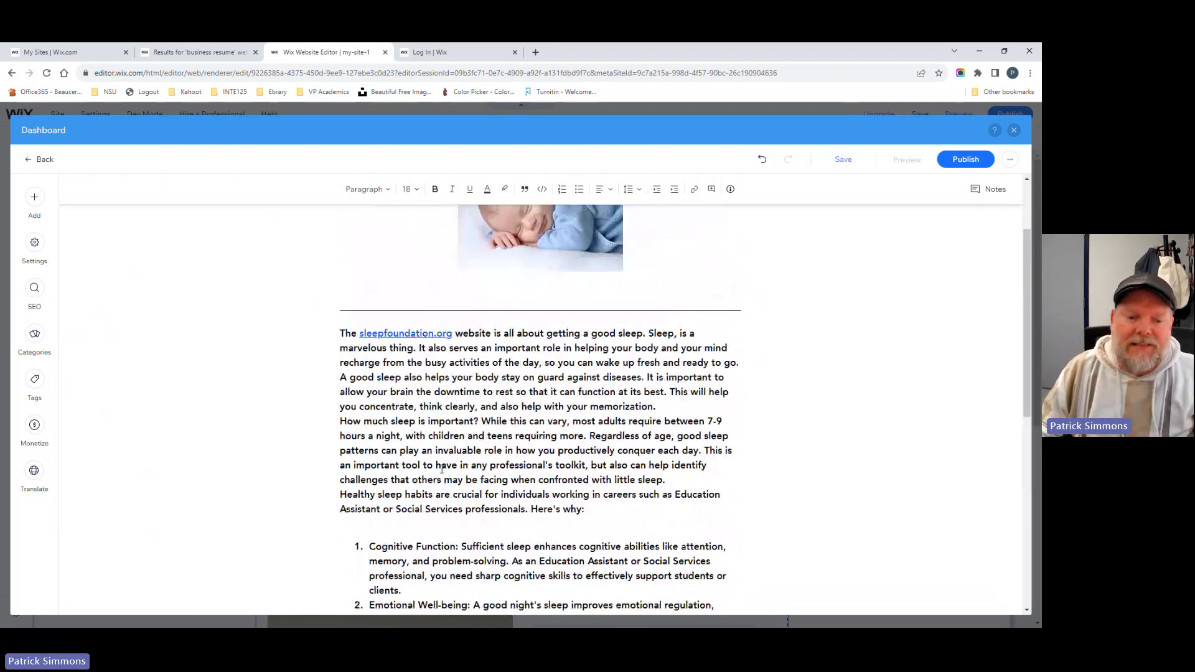
{"action": "left_click", "coordinate": [341, 377]}
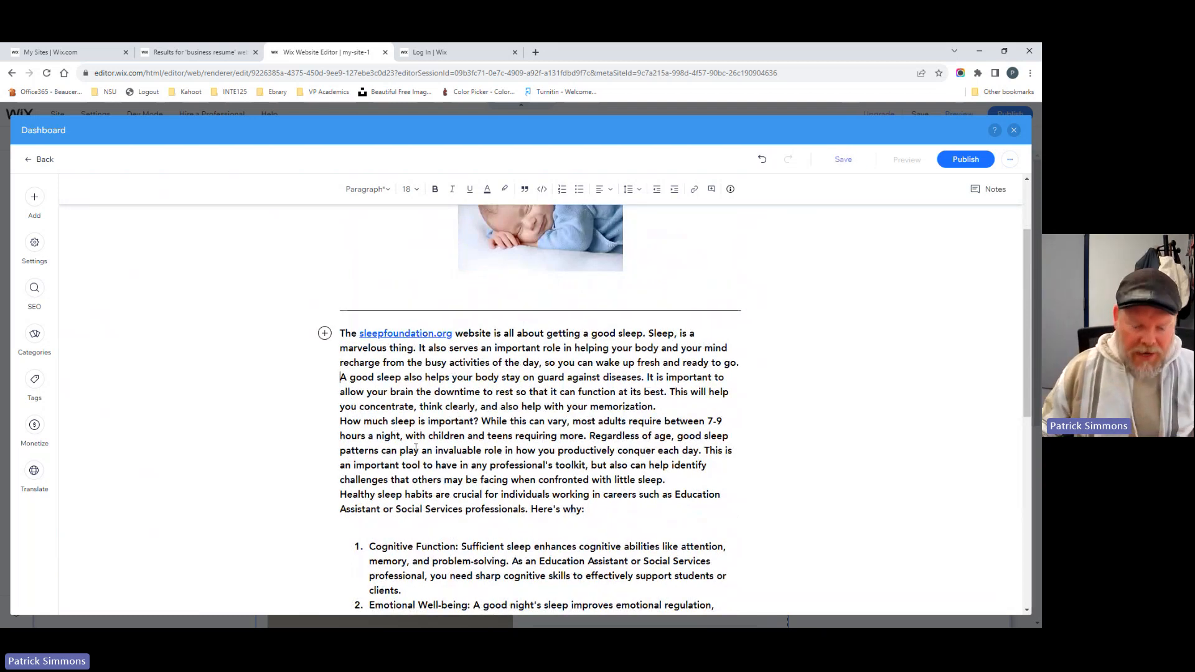
{"action": "key", "text": "Return"}
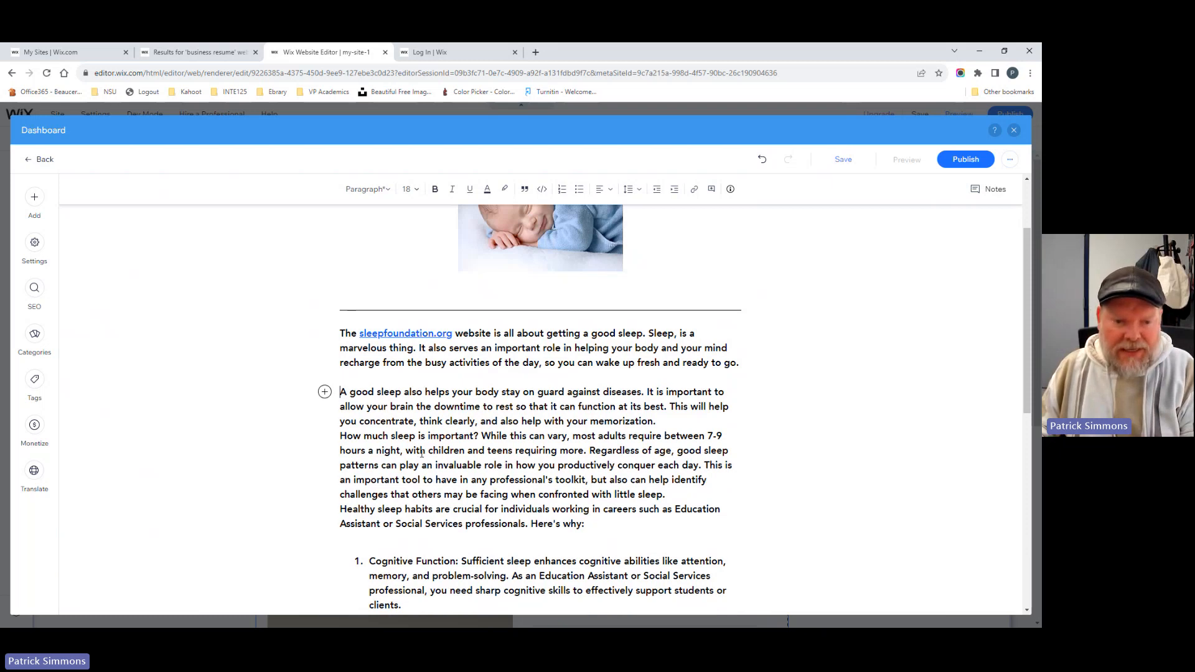
- Insert a blank line before "How much sleep is important?" and another before "Healthy sleep habits are crucial" to separate the paragraphs
{"action": "key", "text": "Down"}
{"action": "key", "text": "Down"}
{"action": "key", "text": "Down"}
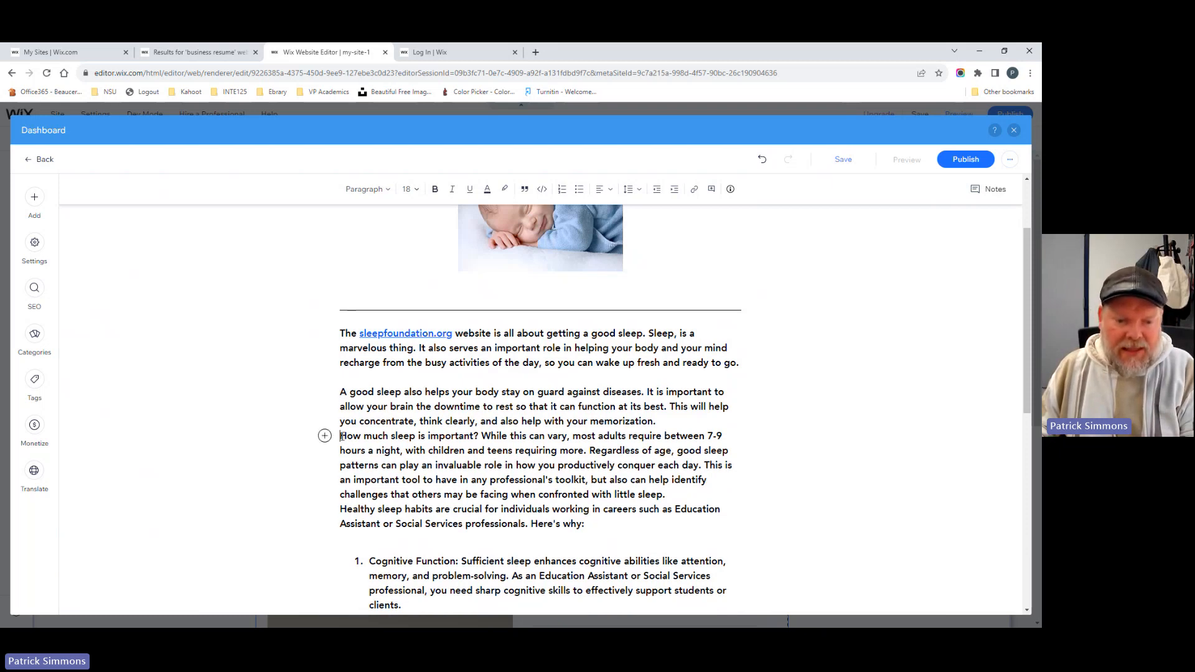
{"action": "key", "text": "Return"}
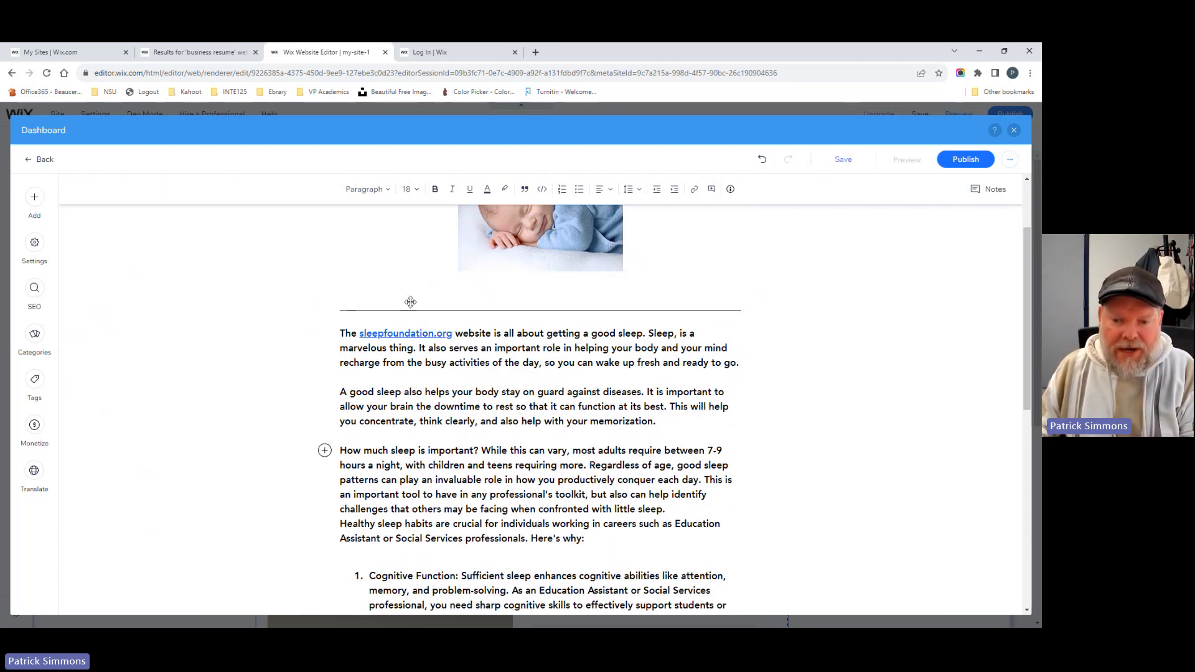
{"action": "left_click", "coordinate": [332, 526]}
{"action": "key", "text": "Return"}
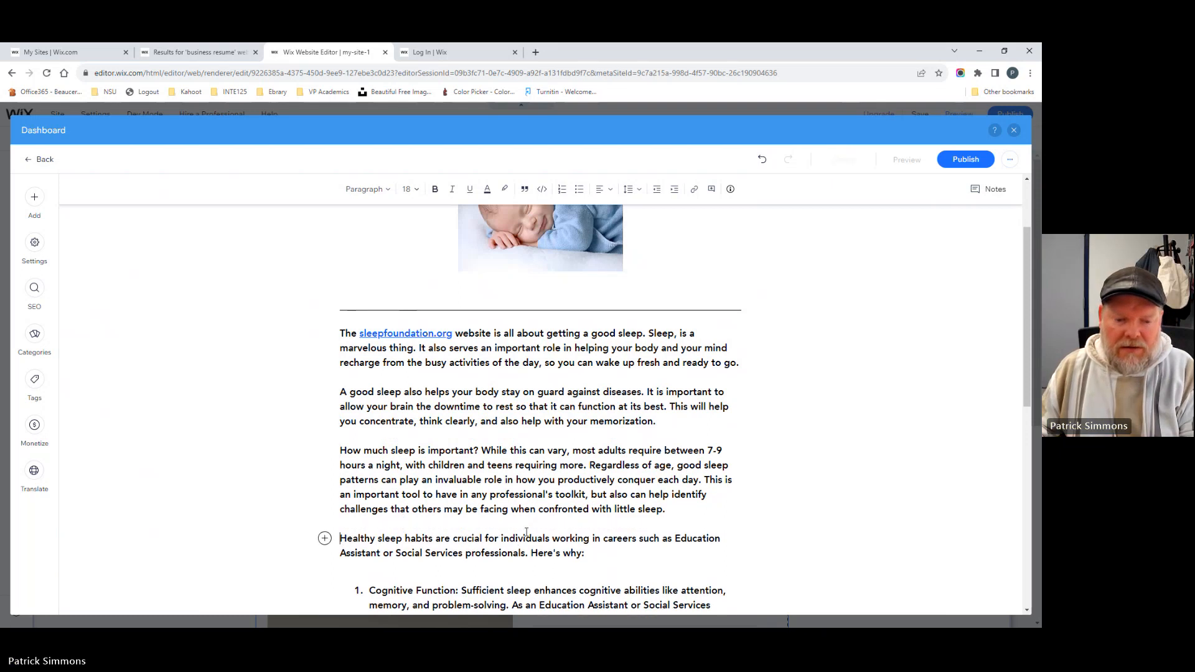
{"action": "scroll", "coordinate": [526, 532], "scroll_direction": "down", "scroll_amount": 3}
{"action": "scroll", "coordinate": [340, 429], "scroll_direction": "up", "scroll_amount": 4}
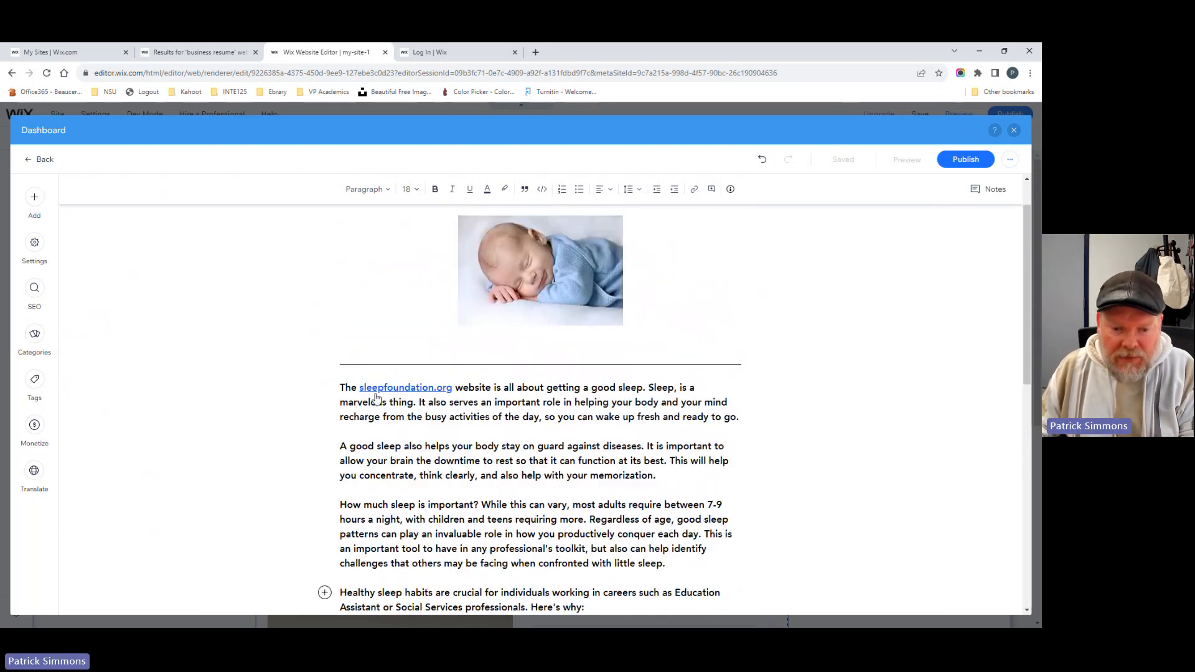
- Insert a blank line above the closing "Go to the sleepfoundation.org website" paragraph to separate it from the summary
{"action": "scroll", "coordinate": [457, 524], "scroll_direction": "down", "scroll_amount": 8}
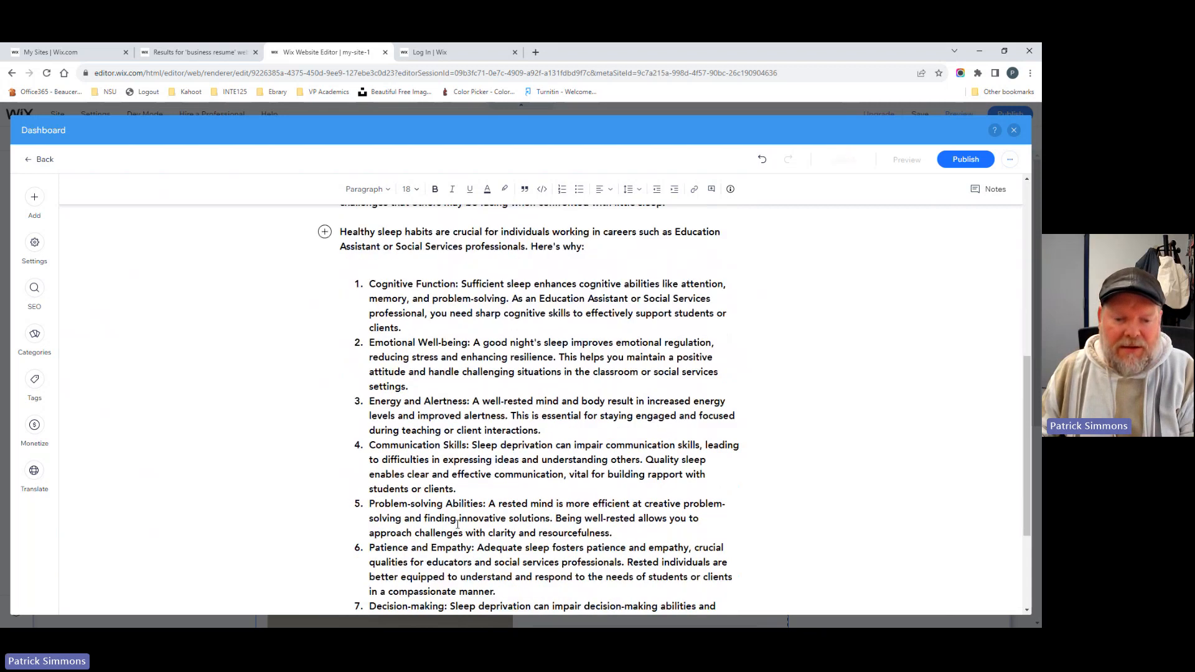
{"action": "scroll", "coordinate": [457, 523], "scroll_direction": "down", "scroll_amount": 2}
{"action": "left_click", "coordinate": [340, 551]}
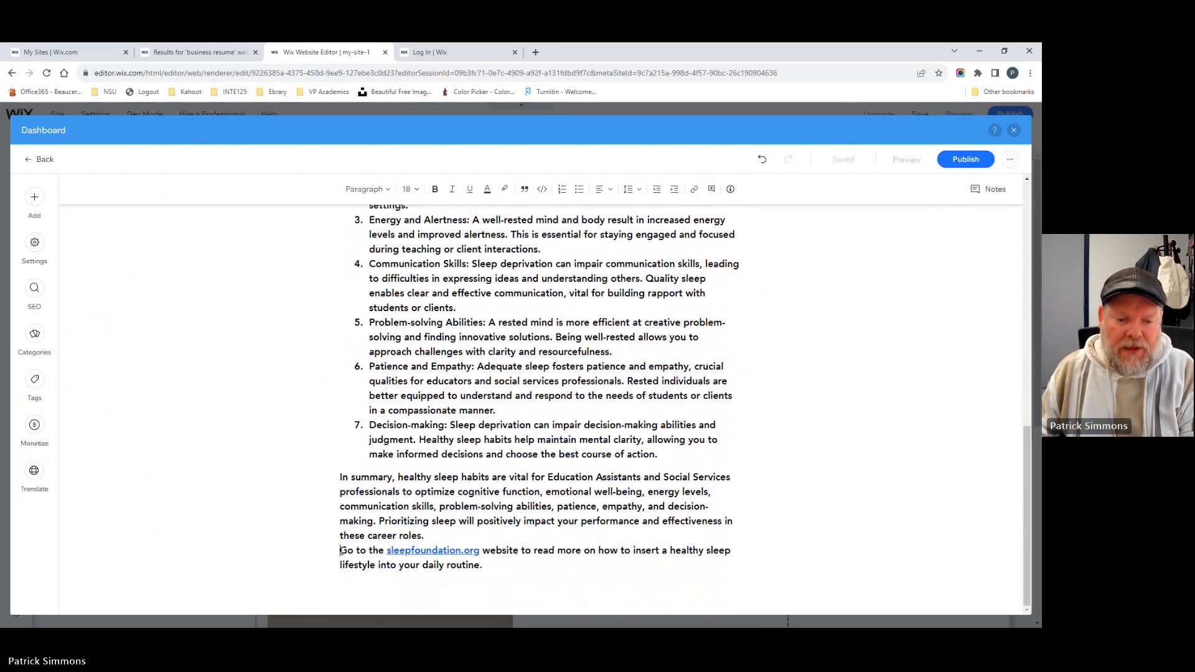
{"action": "key", "text": "Return"}
{"action": "scroll", "coordinate": [445, 462], "scroll_direction": "down", "scroll_amount": 1}
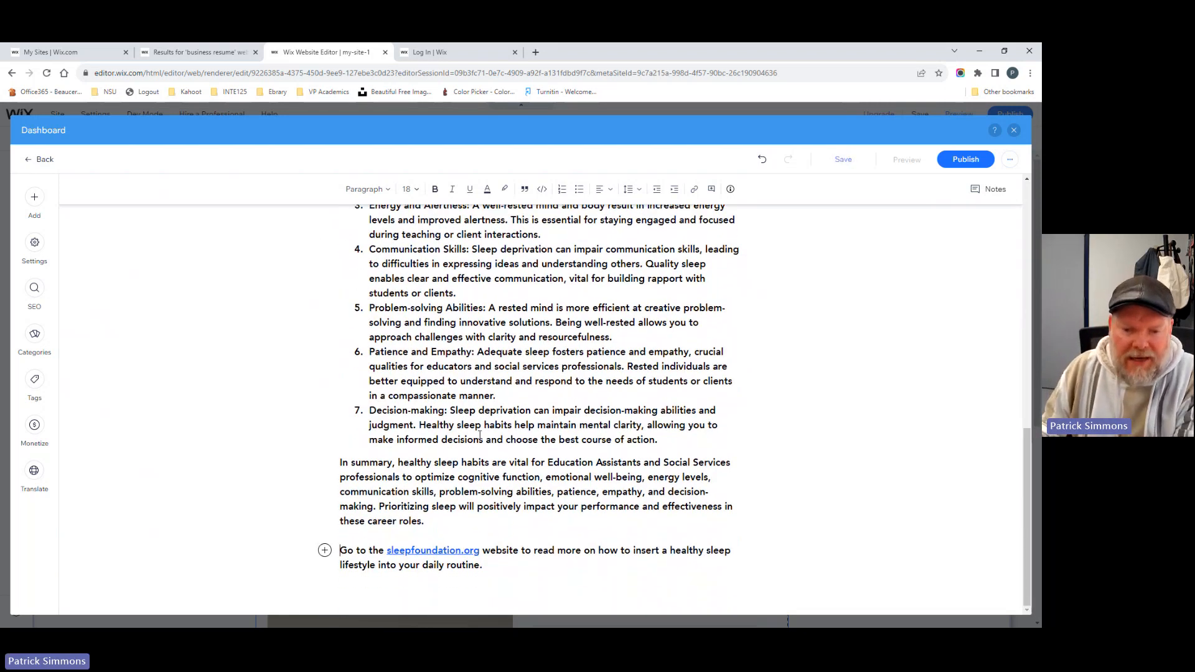
- Review the whole post from the title and image to the closing paragraph, checking the paragraph spacing and numbered list
{"action": "scroll", "coordinate": [480, 435], "scroll_direction": "up", "scroll_amount": 10}
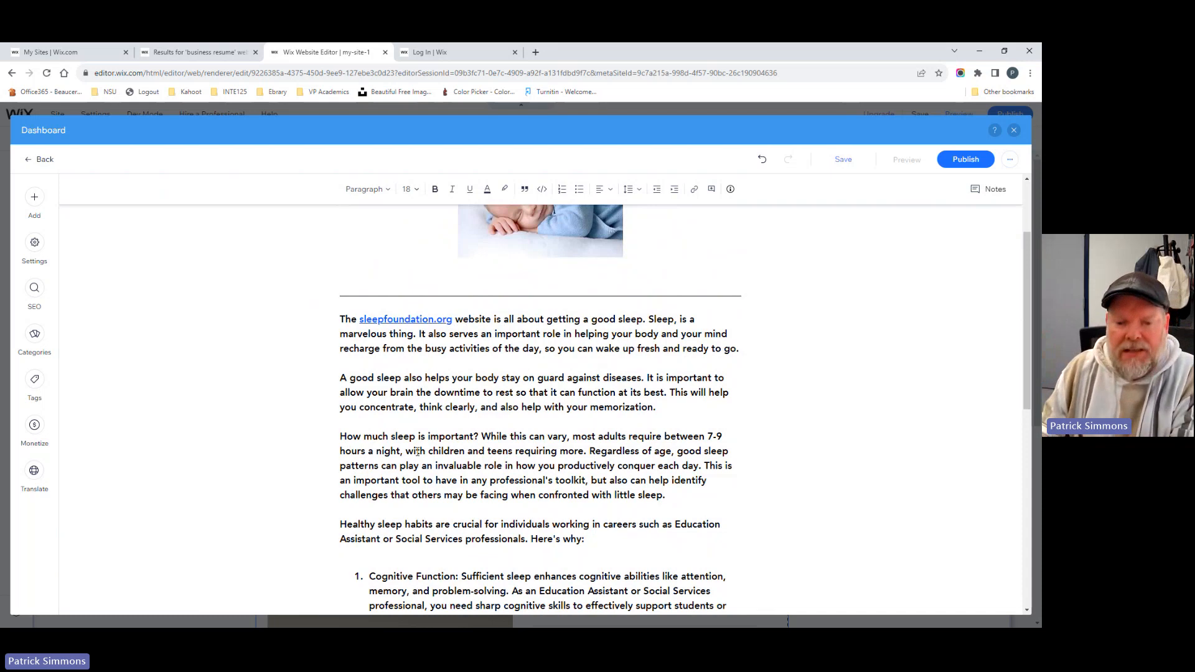
{"action": "scroll", "coordinate": [397, 481], "scroll_direction": "down", "scroll_amount": 8}
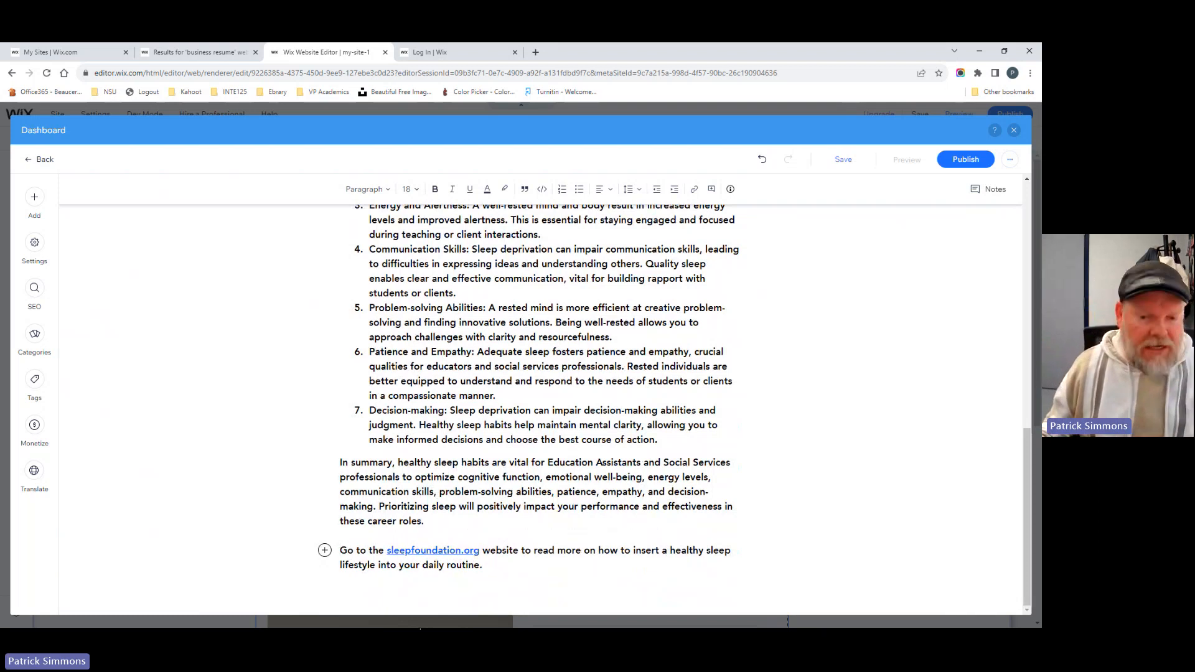
{"action": "scroll", "coordinate": [500, 539], "scroll_direction": "up", "scroll_amount": 15}
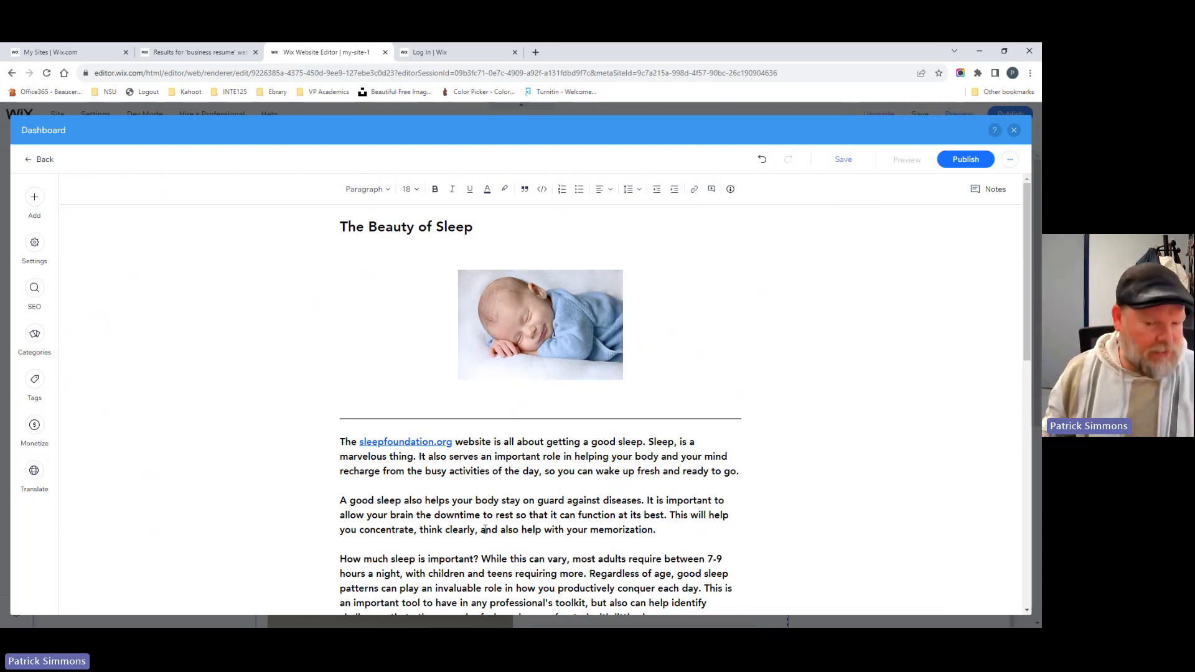
{"action": "scroll", "coordinate": [485, 529], "scroll_direction": "down", "scroll_amount": 2}
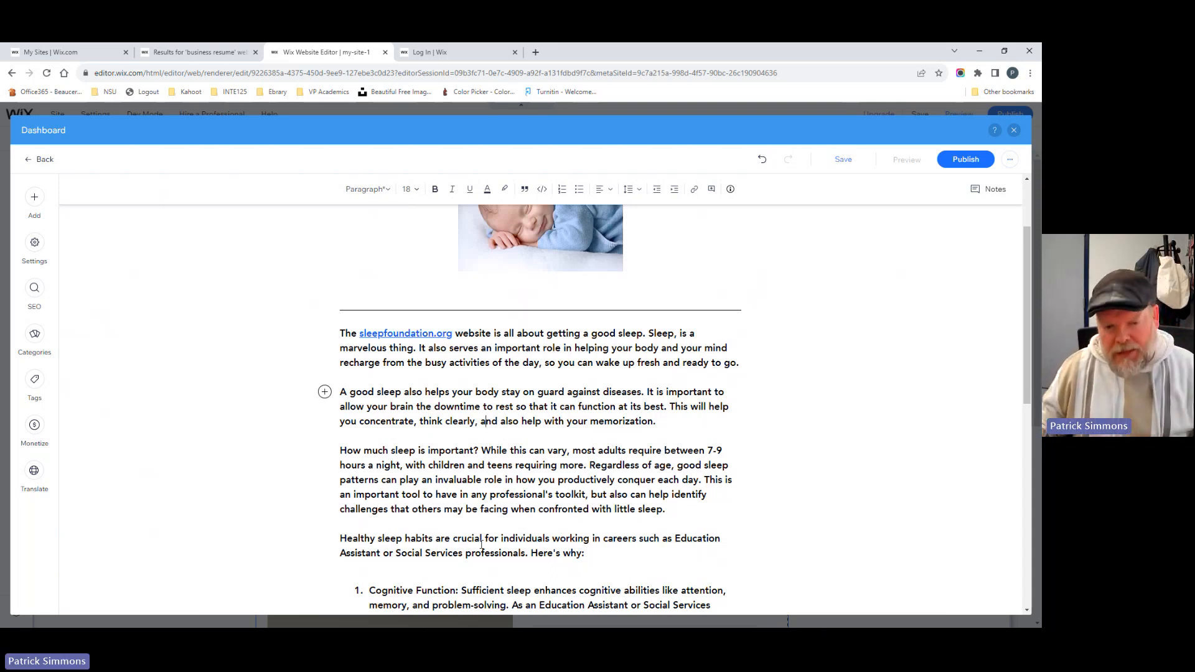
{"action": "scroll", "coordinate": [456, 535], "scroll_direction": "down", "scroll_amount": 8}
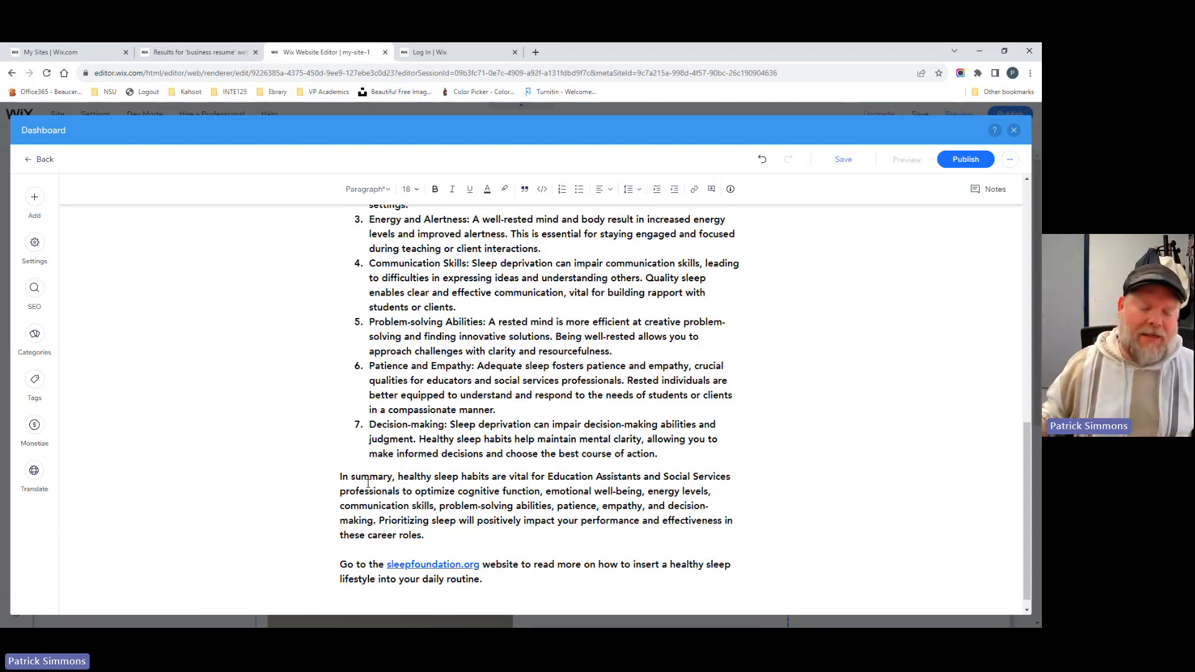
{"action": "scroll", "coordinate": [367, 483], "scroll_direction": "up", "scroll_amount": 10}
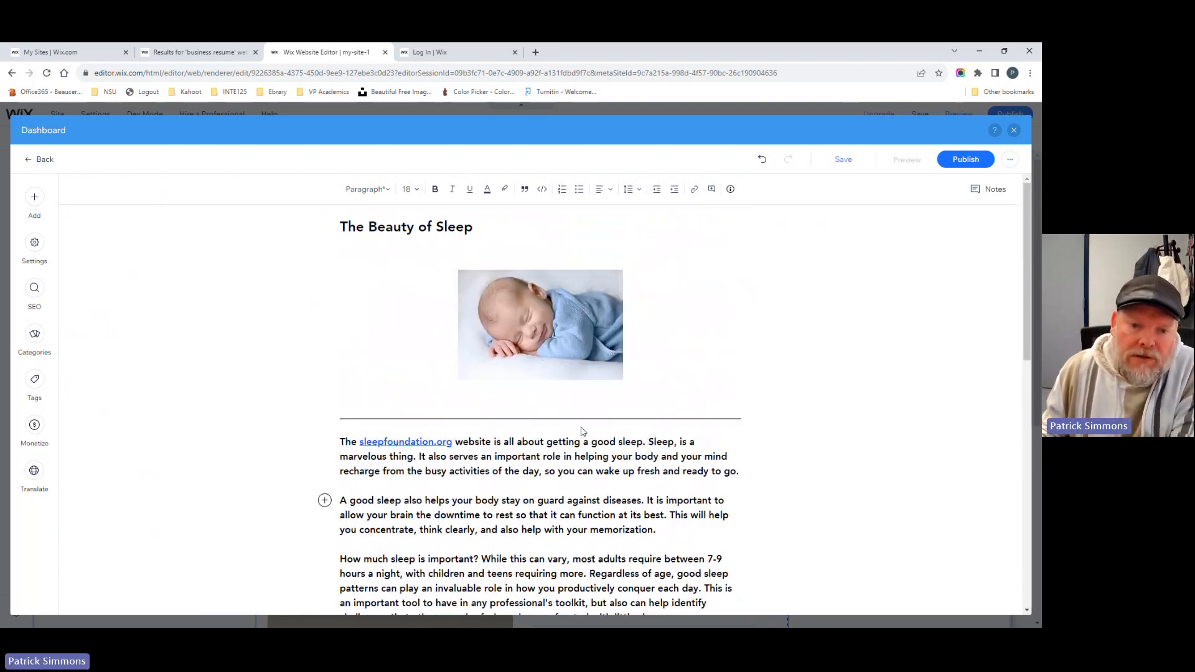
{"action": "scroll", "coordinate": [579, 436], "scroll_direction": "down", "scroll_amount": 3}
{"action": "scroll", "coordinate": [579, 437], "scroll_direction": "down", "scroll_amount": 5}
{"action": "scroll", "coordinate": [564, 471], "scroll_direction": "up", "scroll_amount": 10}
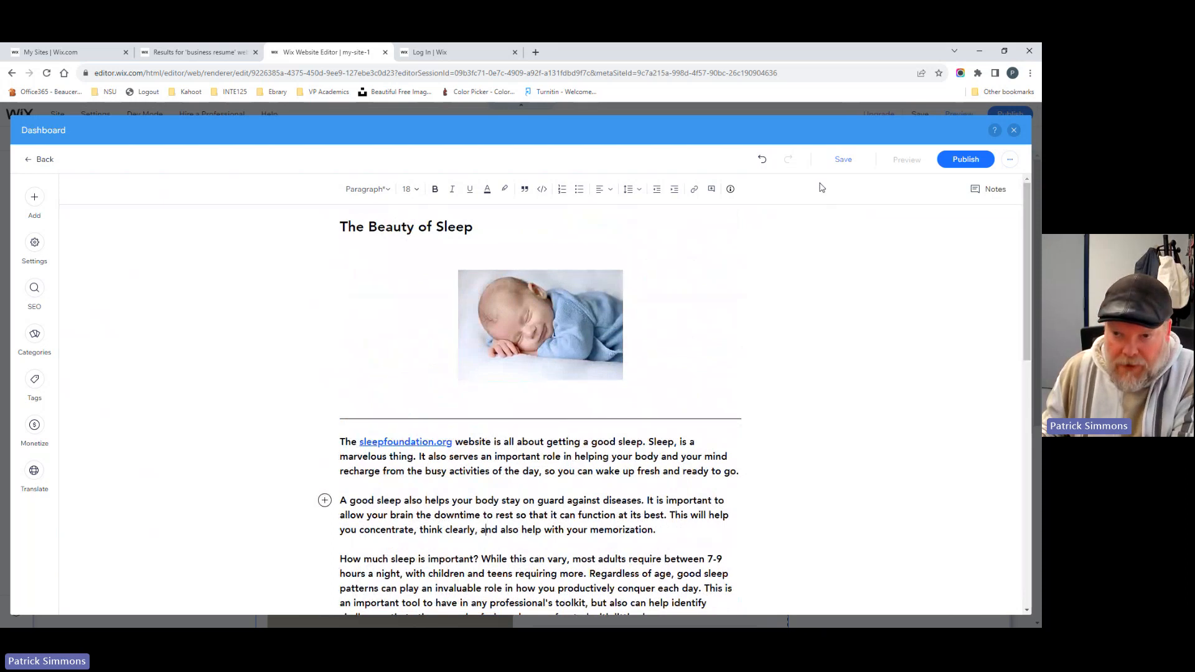
- Save the "The Beauty of Sleep" post without publishing it and close the dashboard to return to the site's Blog page
{"action": "mouse_move", "coordinate": [840, 163]}
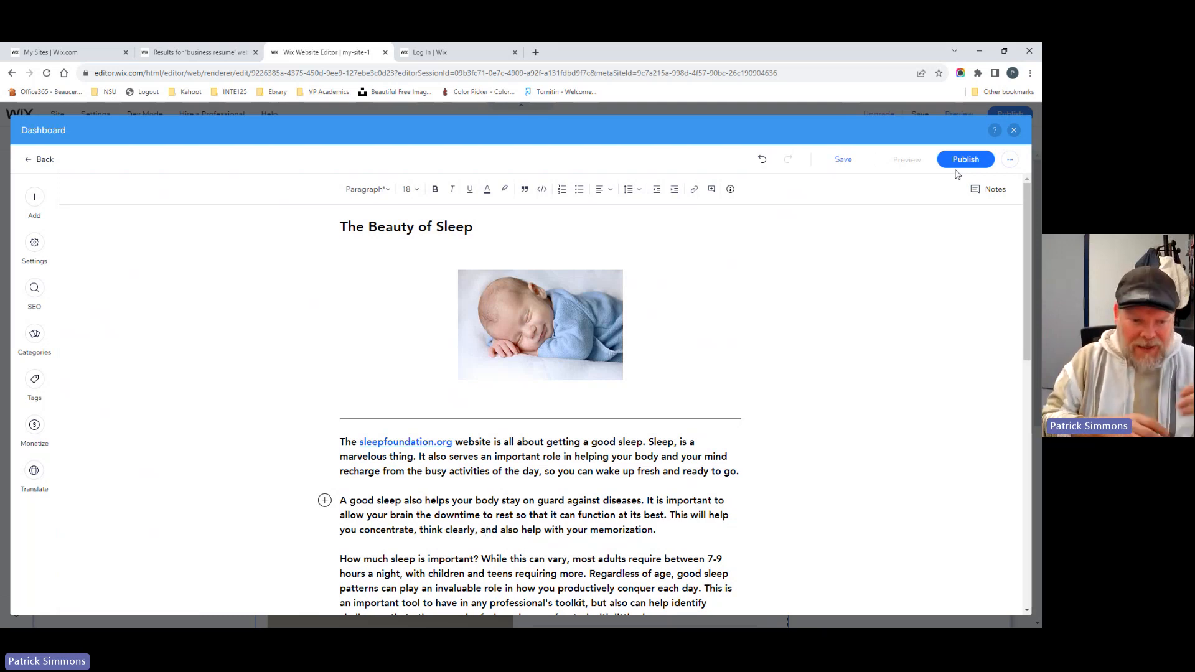
{"action": "left_click", "coordinate": [845, 161]}
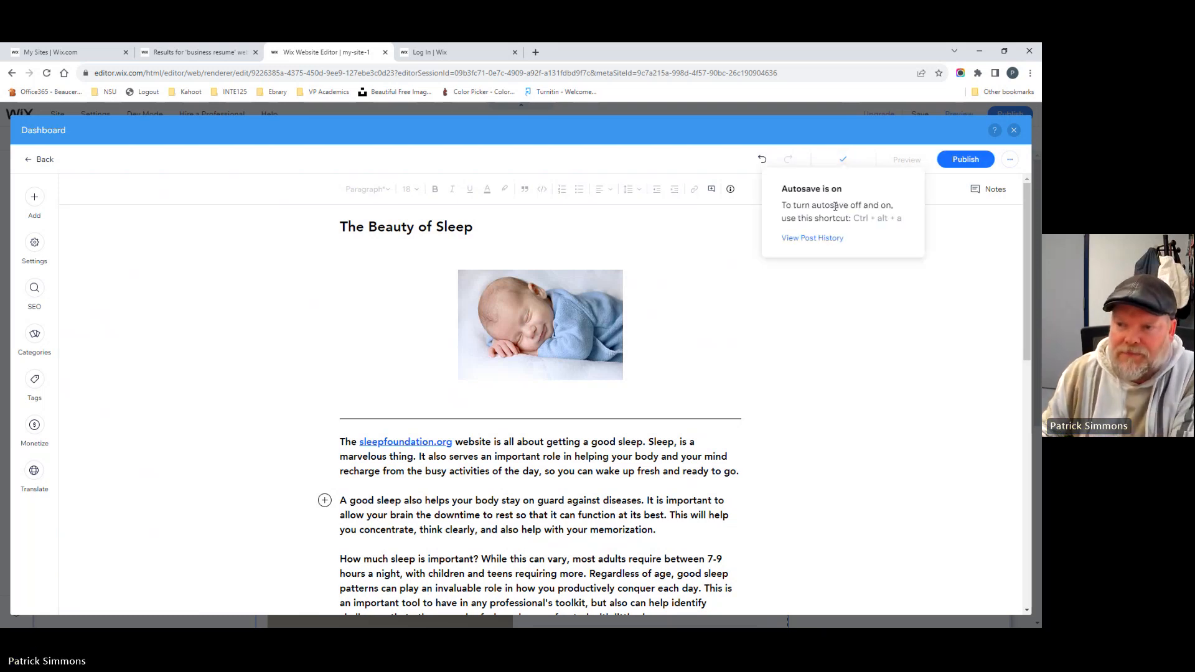
{"action": "left_click", "coordinate": [1015, 160]}
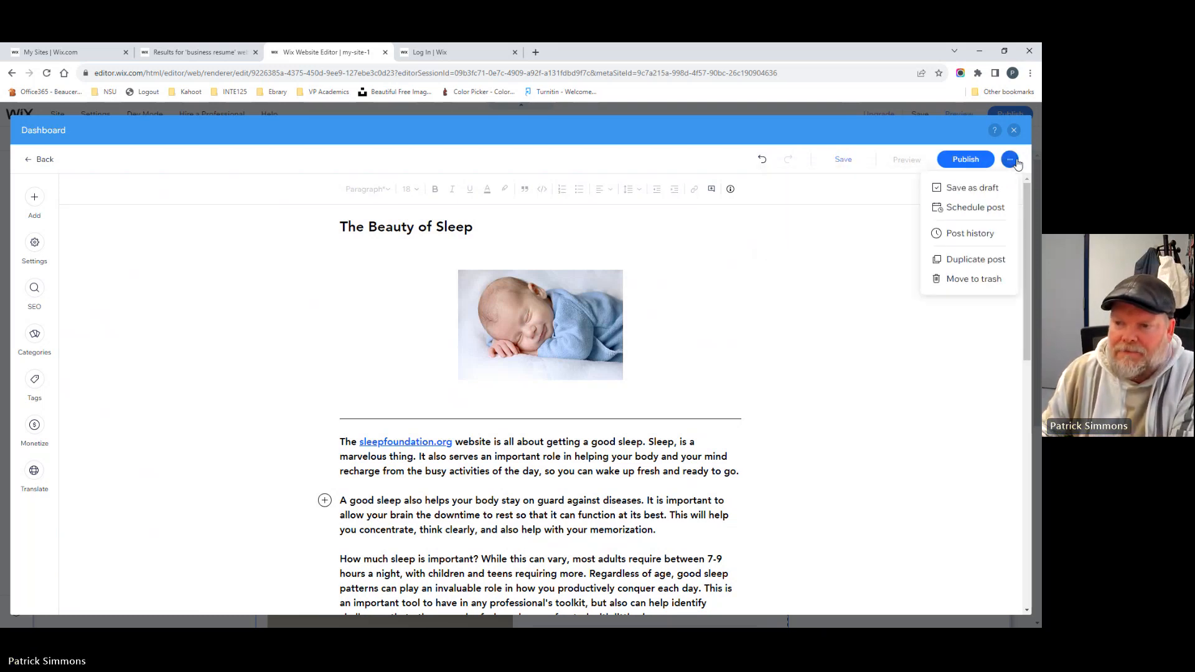
{"action": "left_click", "coordinate": [839, 163]}
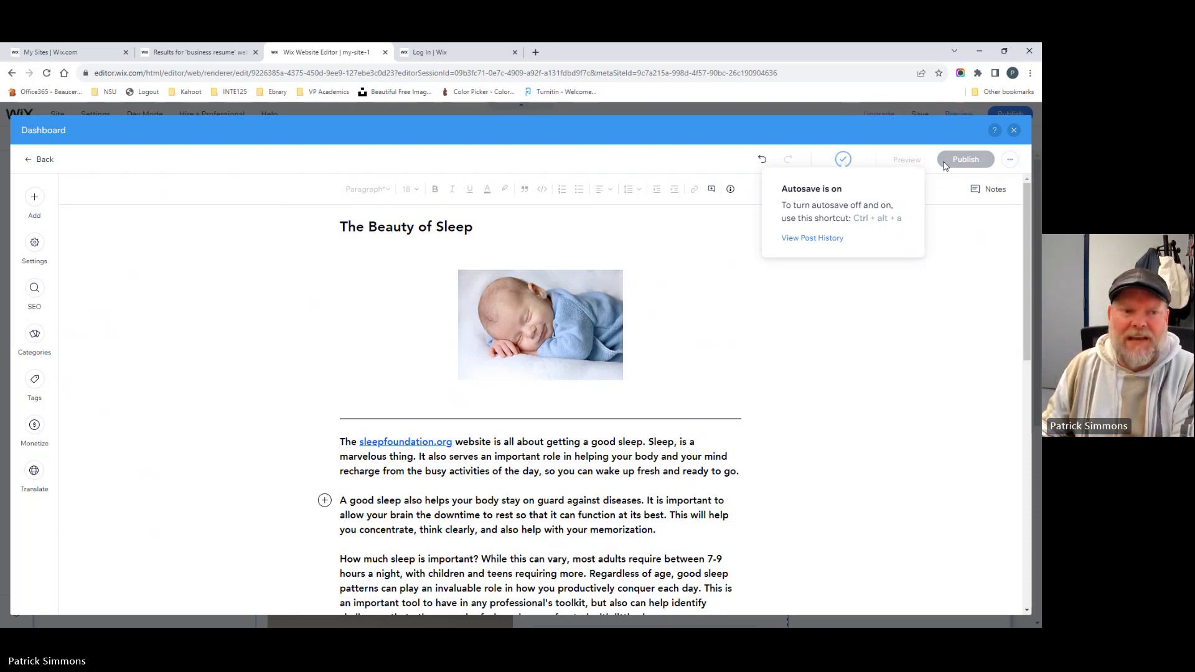
{"action": "left_click", "coordinate": [1015, 131]}
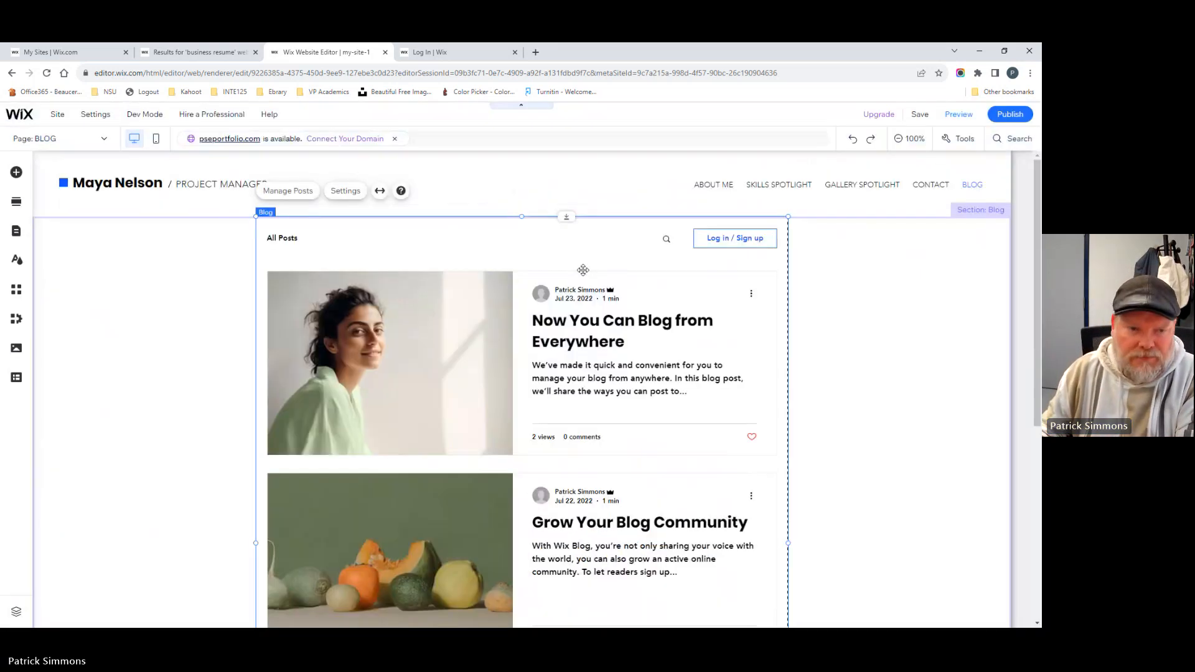
- Look over the sample posts on the Blog page, and open the drafts list in the blog's post management
{"action": "scroll", "coordinate": [448, 316], "scroll_direction": "down", "scroll_amount": 5}
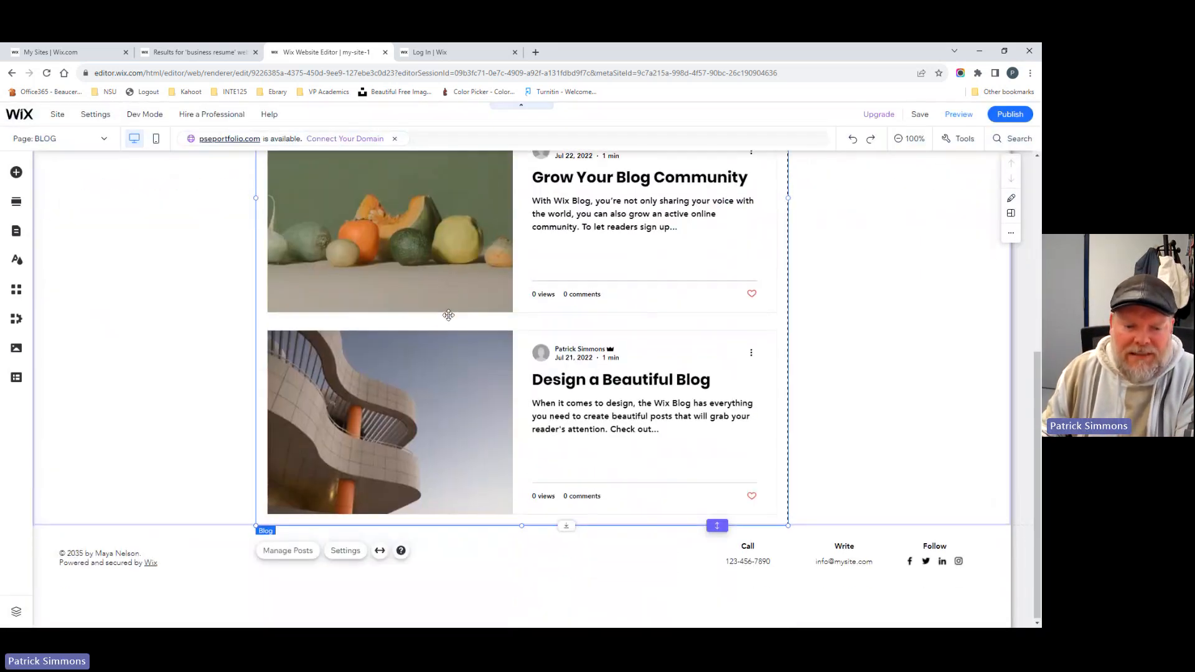
{"action": "scroll", "coordinate": [448, 315], "scroll_direction": "up", "scroll_amount": 5}
{"action": "scroll", "coordinate": [541, 401], "scroll_direction": "down", "scroll_amount": 5}
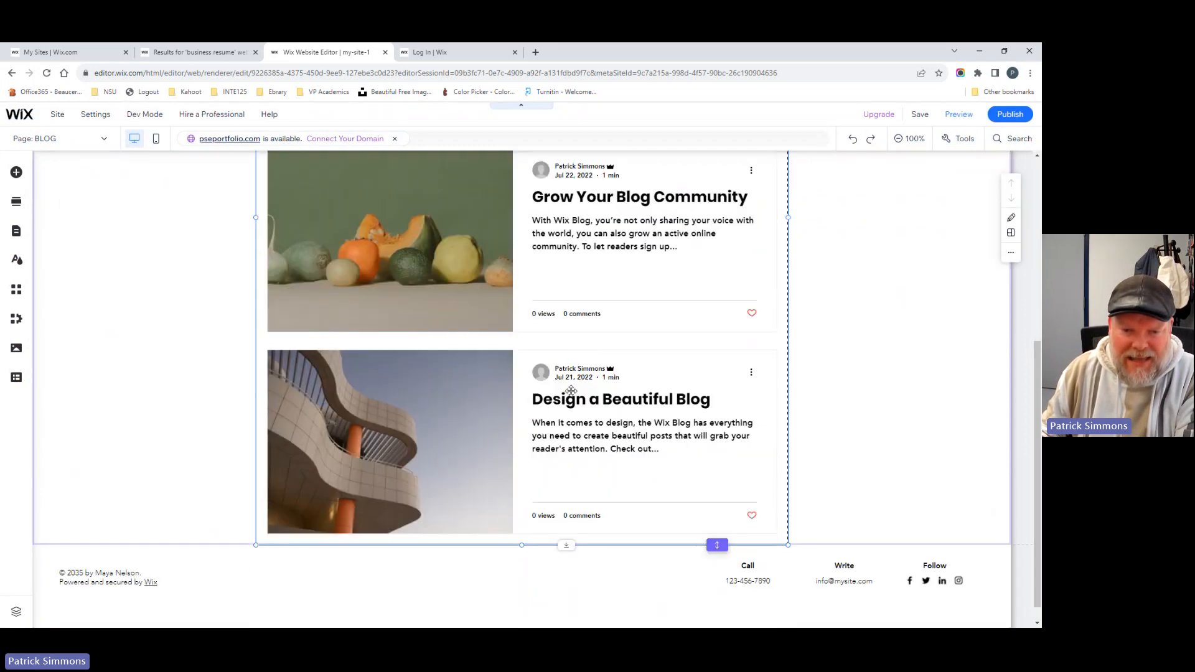
{"action": "scroll", "coordinate": [533, 386], "scroll_direction": "up", "scroll_amount": 5}
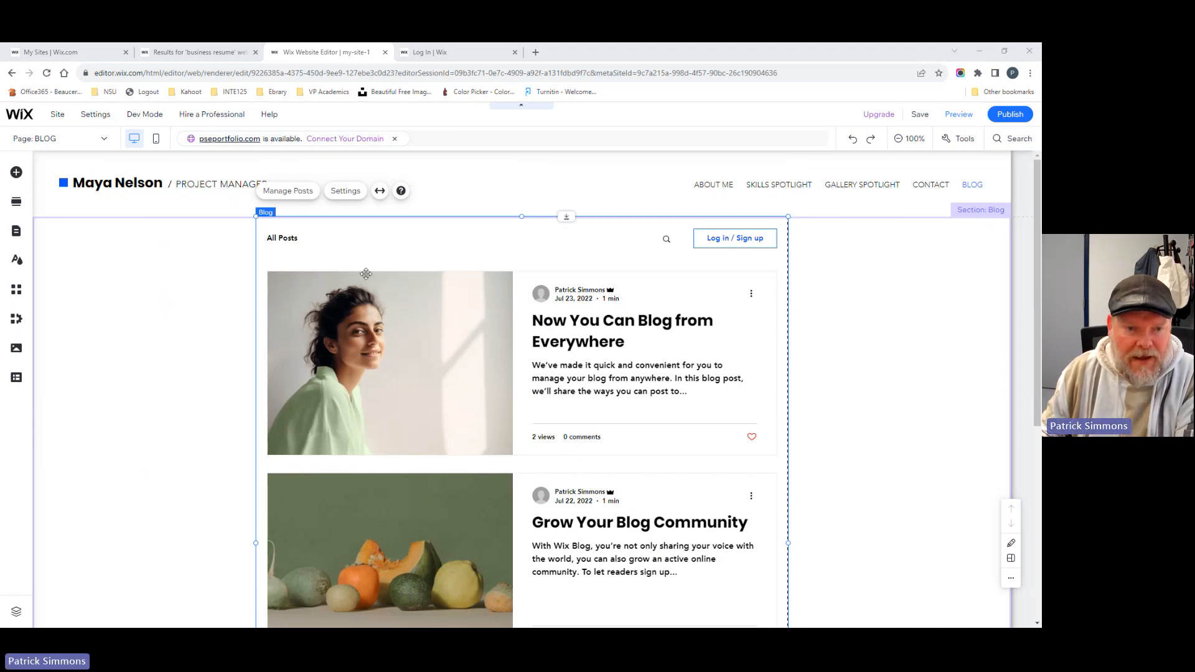
{"action": "left_click", "coordinate": [287, 193]}
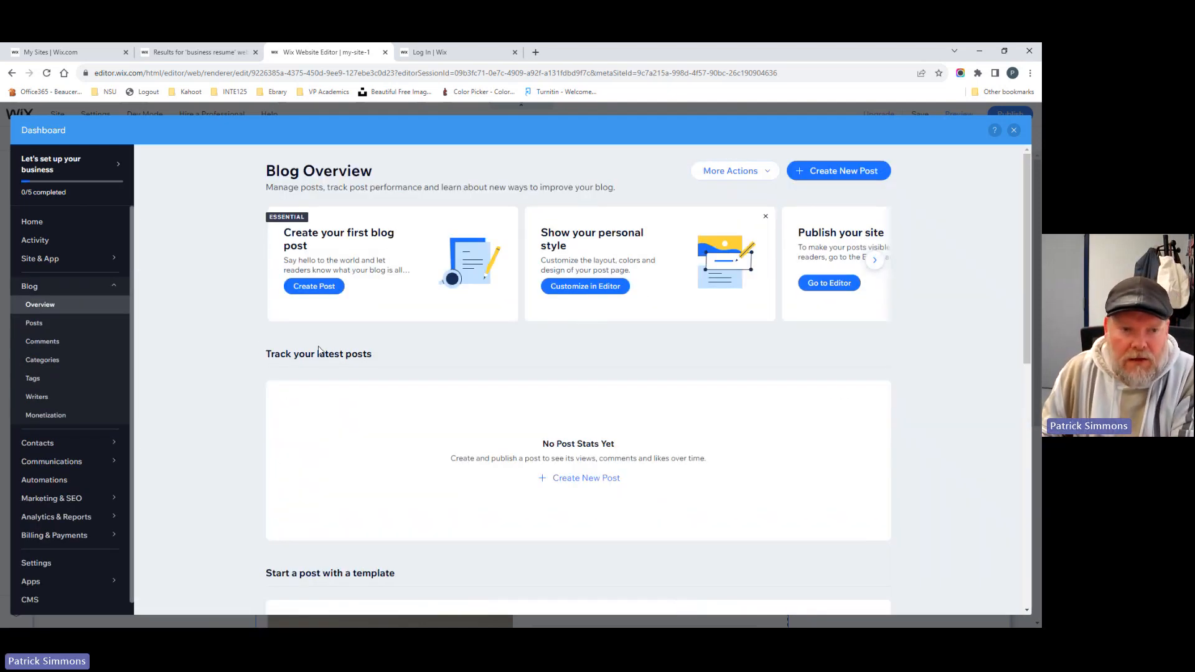
{"action": "scroll", "coordinate": [318, 350], "scroll_direction": "down", "scroll_amount": 4}
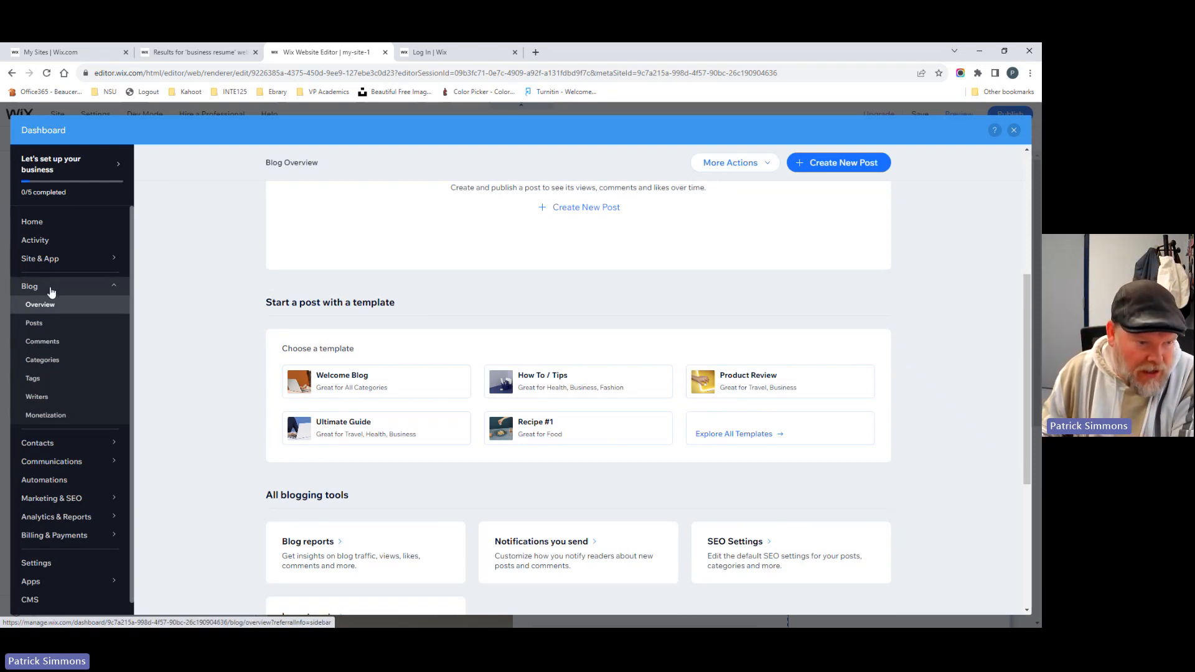
{"action": "left_click", "coordinate": [34, 328]}
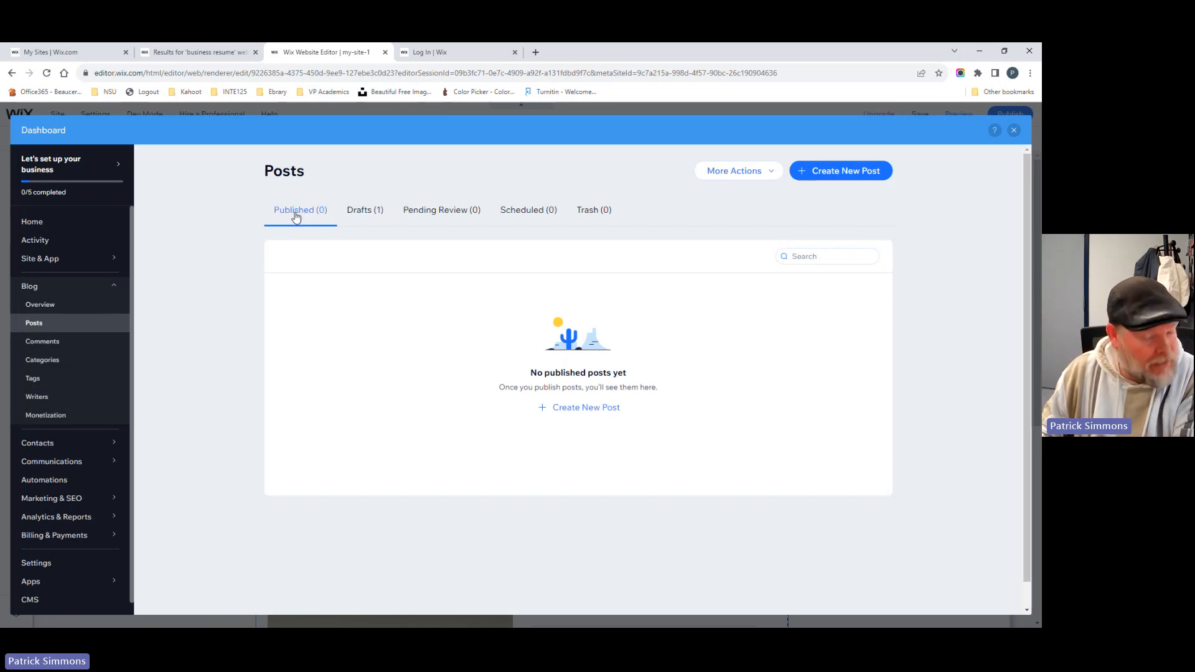
{"action": "left_click", "coordinate": [364, 211]}
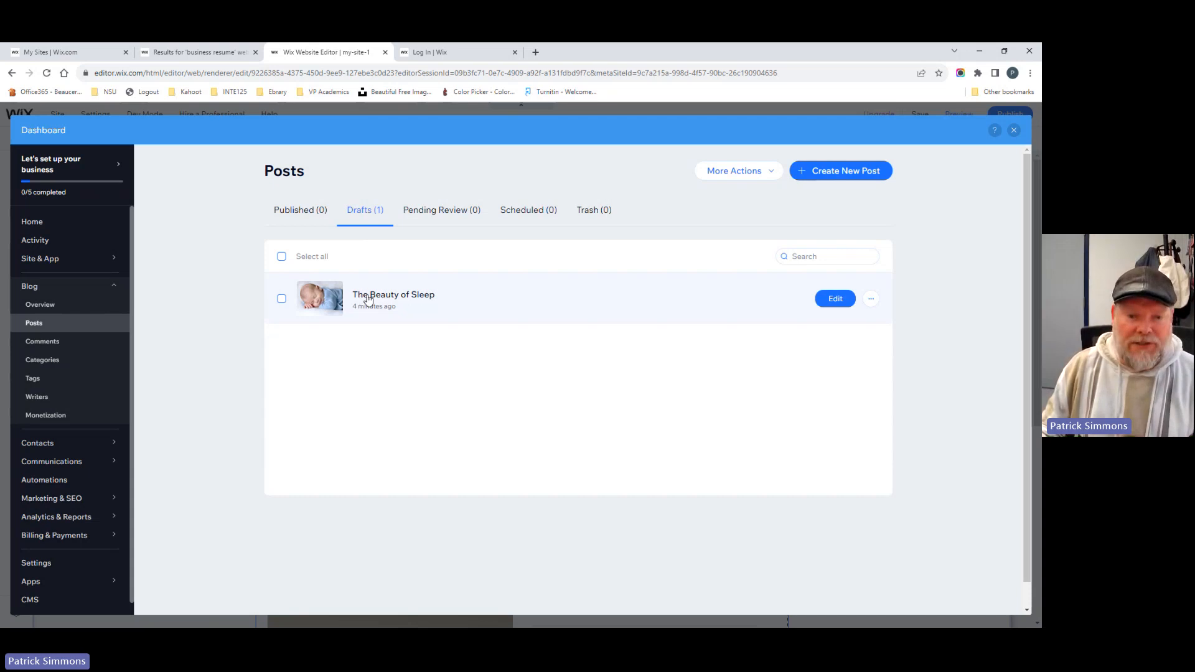
- Open the "The Beauty of Sleep" draft, publish it and go back to the site editor
{"action": "left_click", "coordinate": [871, 299]}
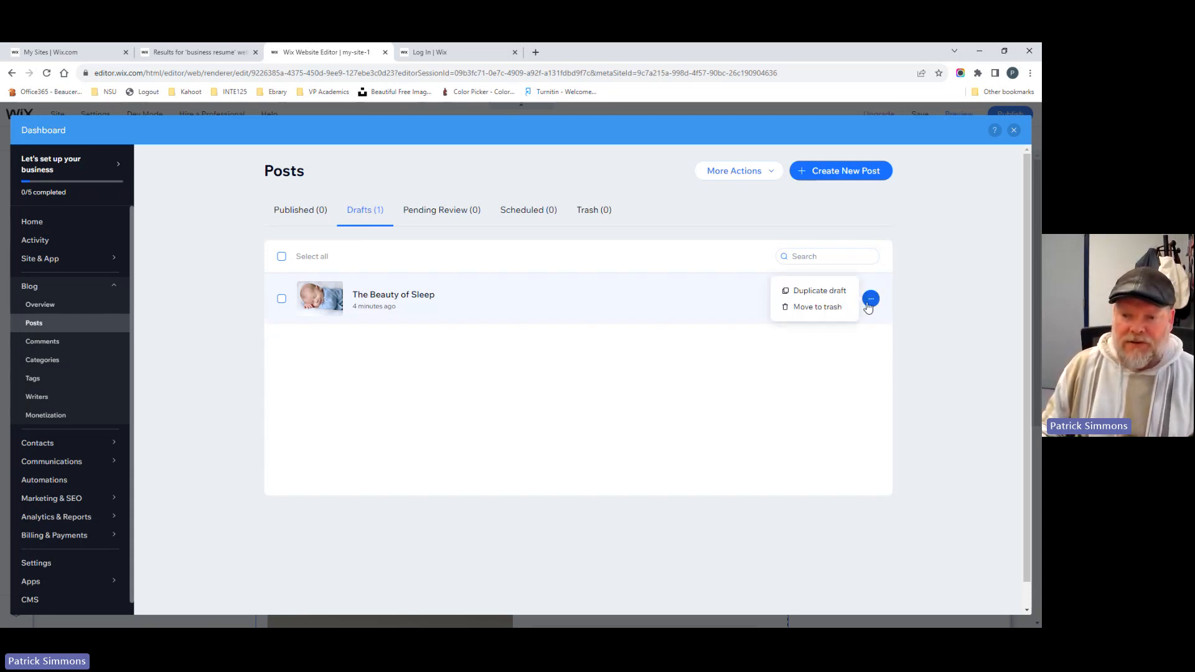
{"action": "left_click", "coordinate": [641, 304]}
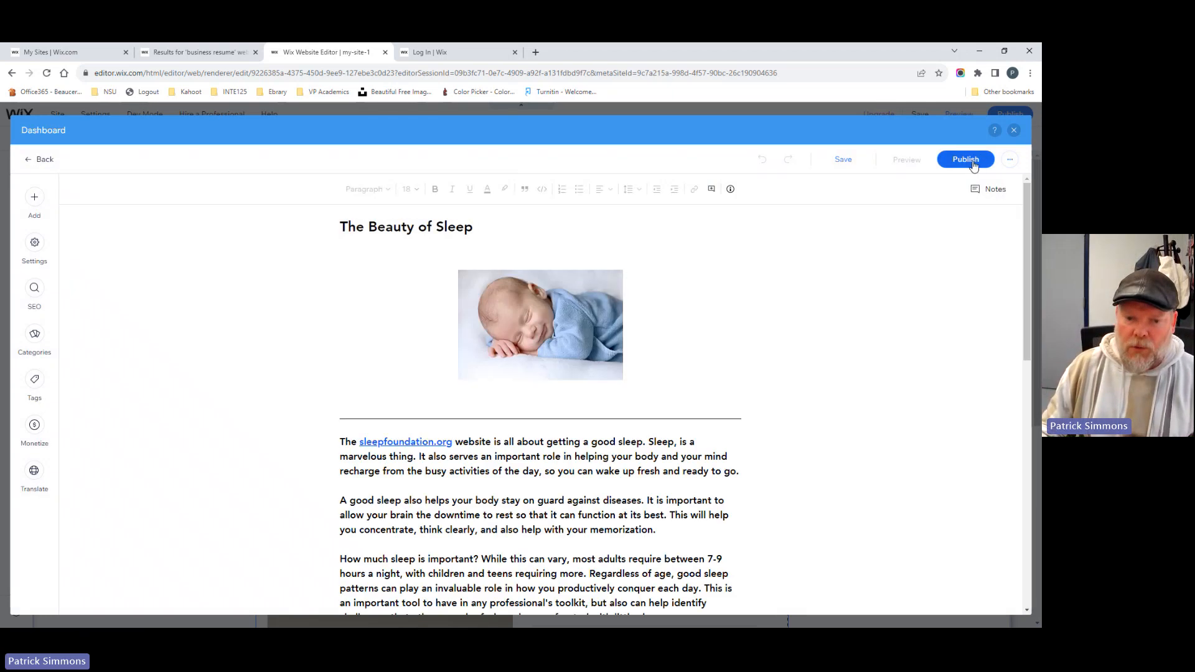
{"action": "left_click", "coordinate": [966, 160]}
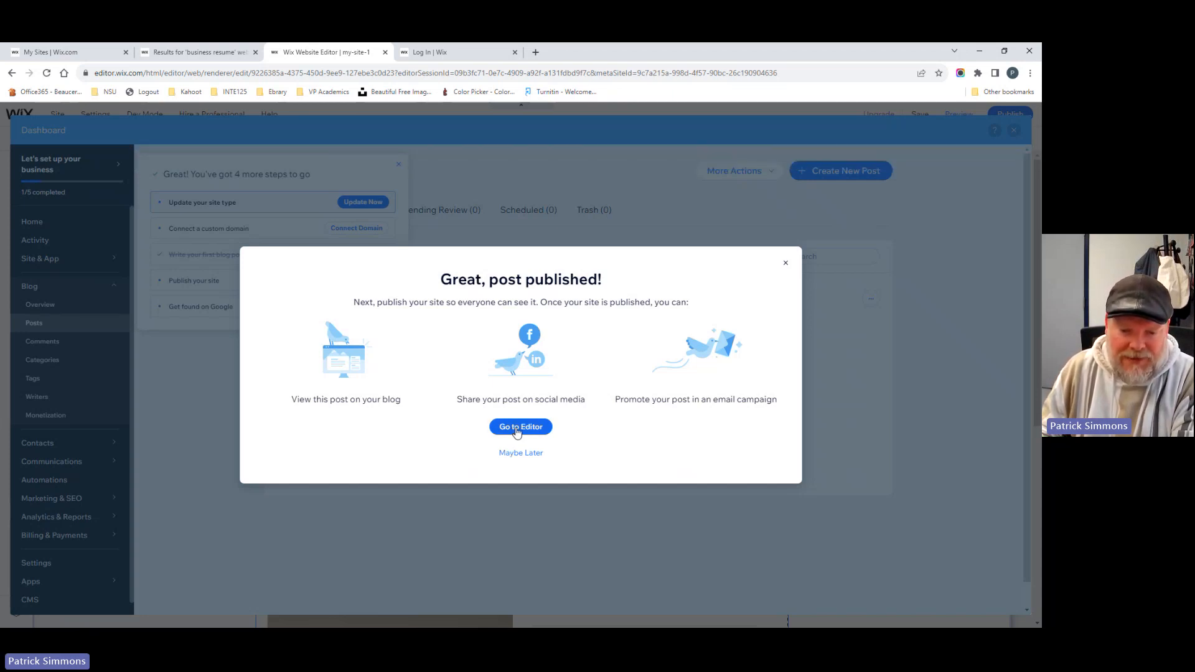
{"action": "left_click", "coordinate": [520, 428]}
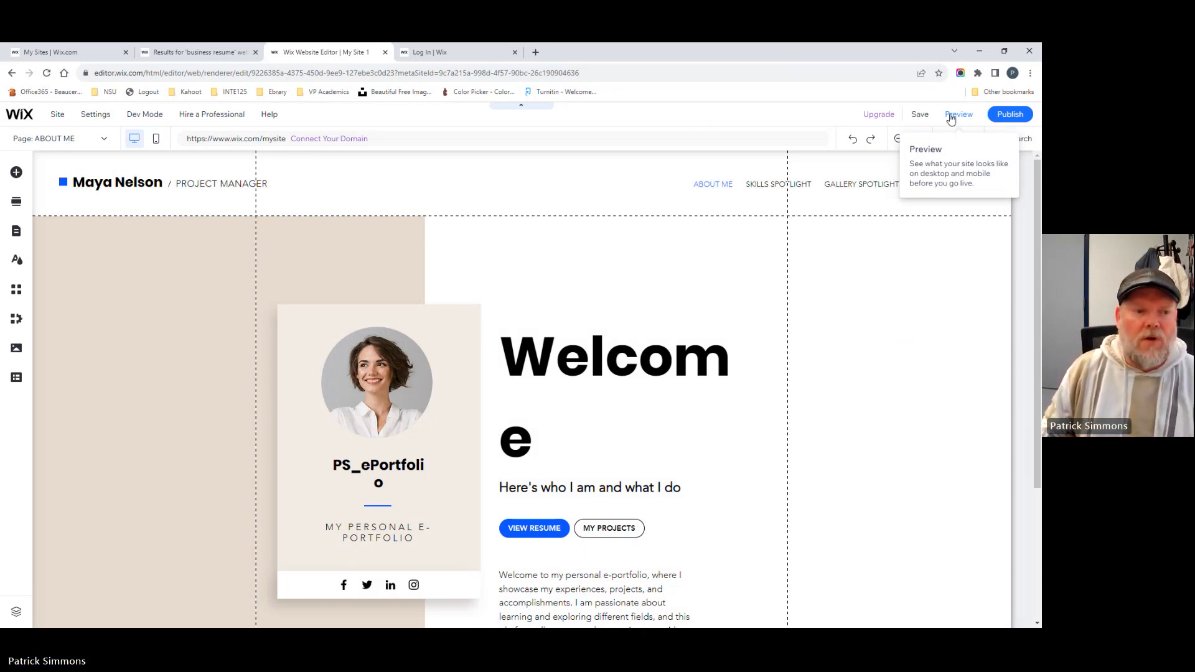
- Switch the editor from the ABOUT ME page to the BLOG site page to check how the published post is displayed
{"action": "left_click", "coordinate": [104, 140]}
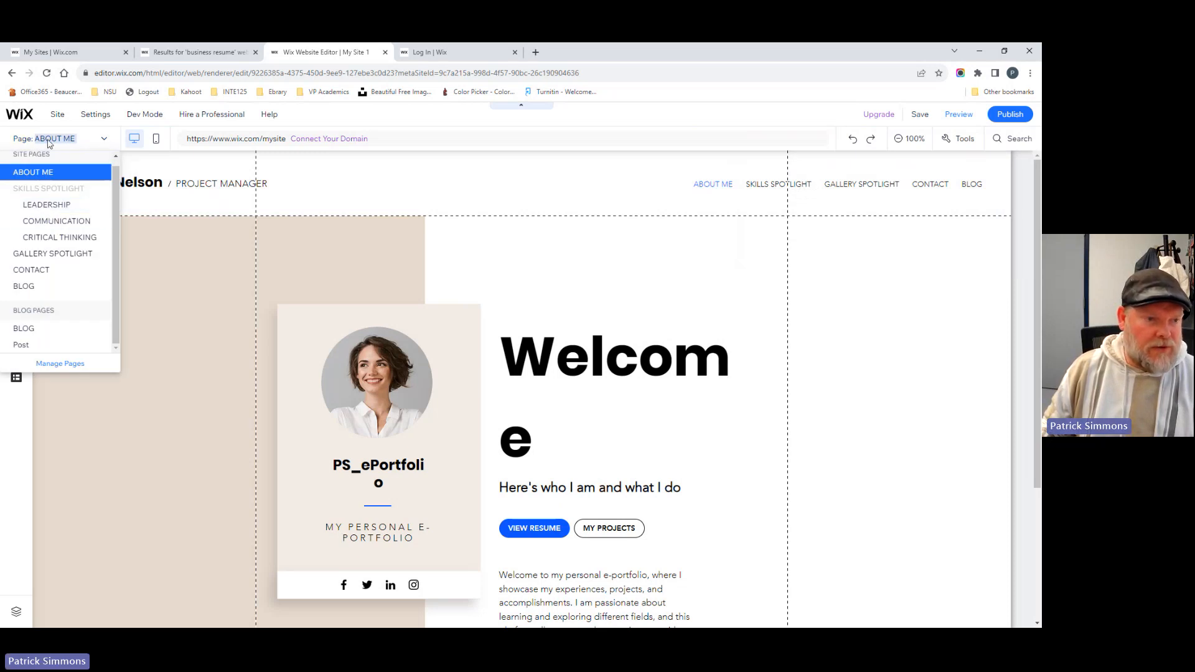
{"action": "left_click", "coordinate": [25, 286]}
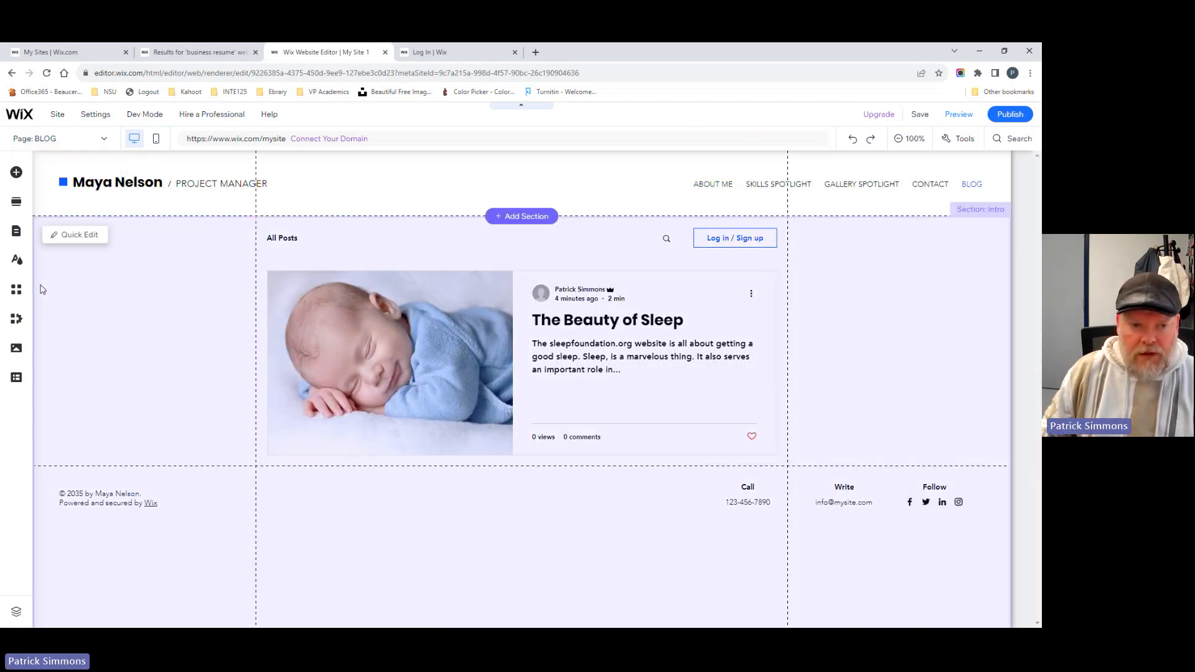
{"action": "left_click", "coordinate": [118, 347]}
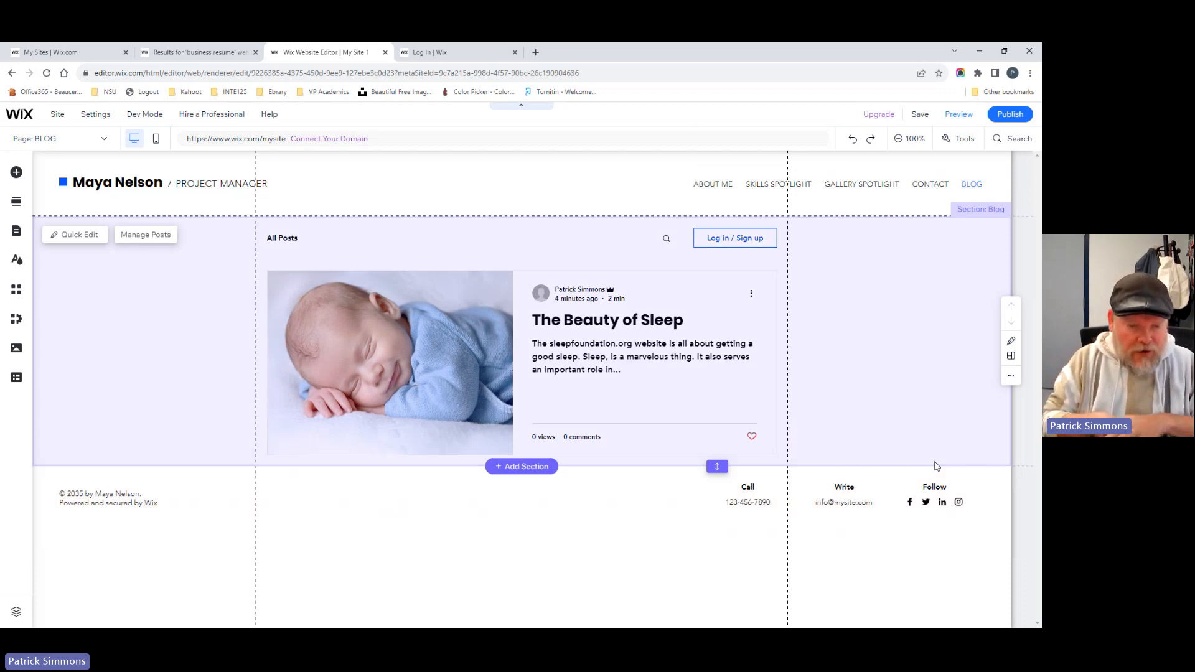
{"action": "left_click", "coordinate": [57, 113]}
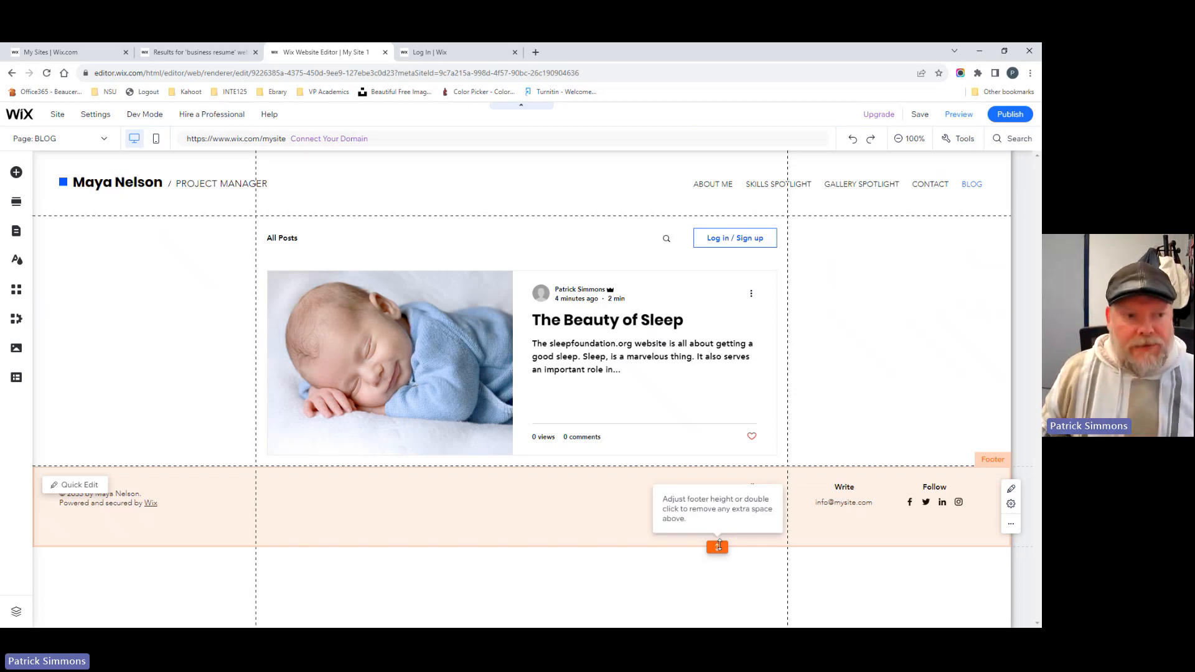
{"action": "left_click", "coordinate": [766, 551]}
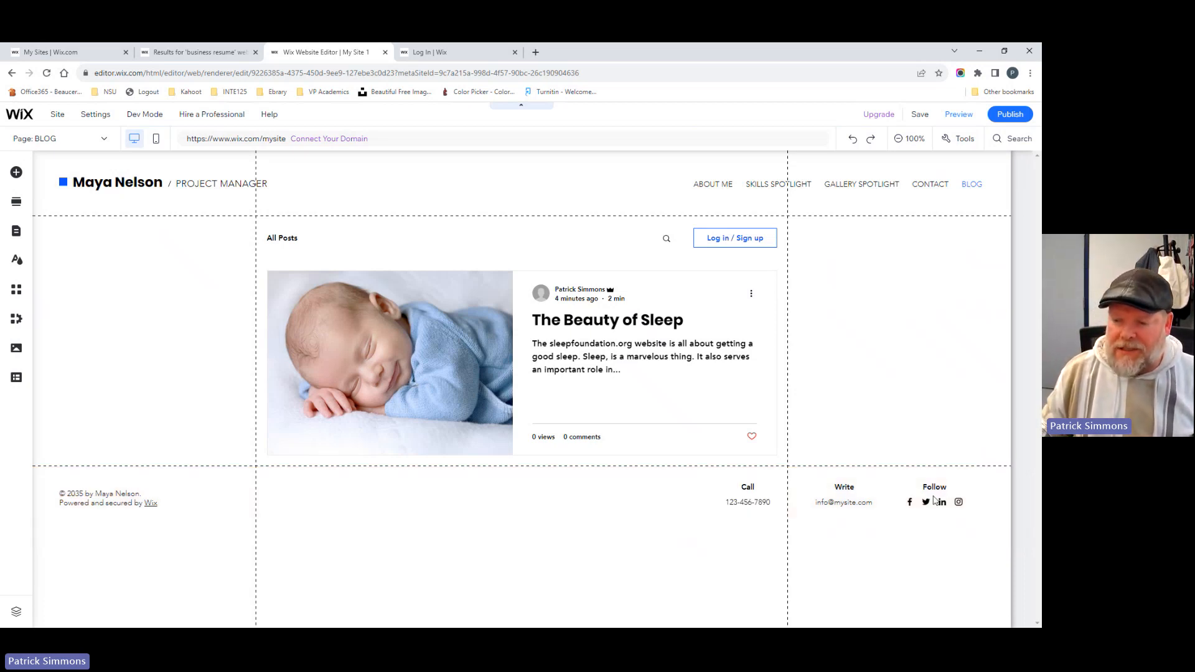
{"action": "key", "text": "alt+Tab"}
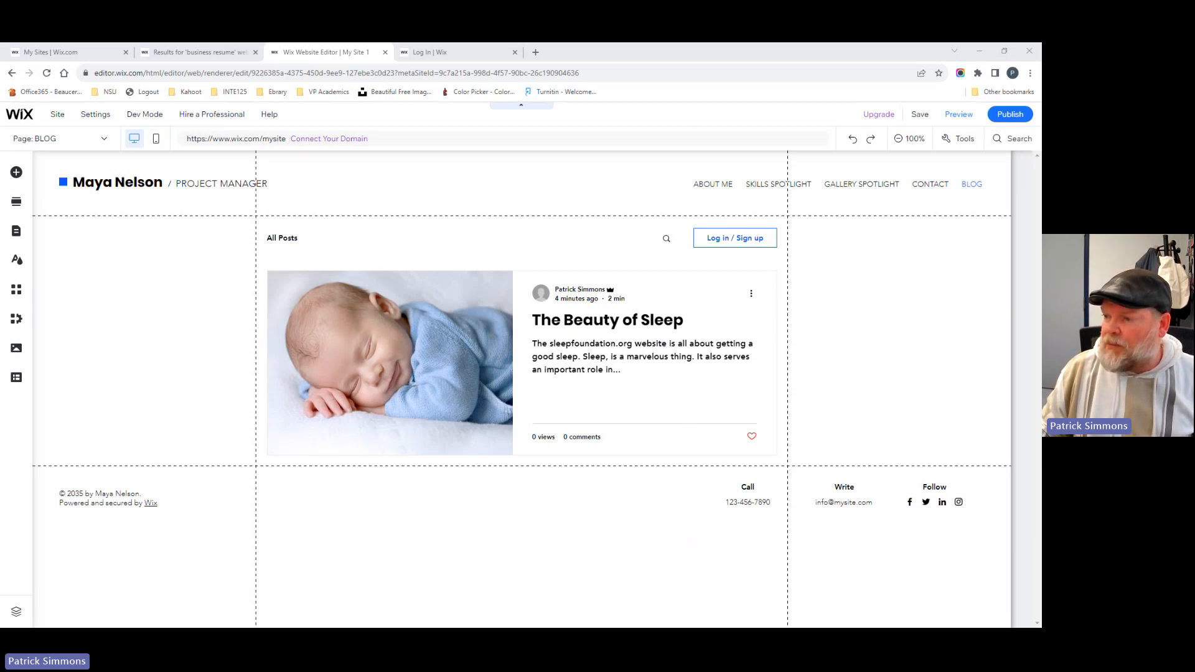